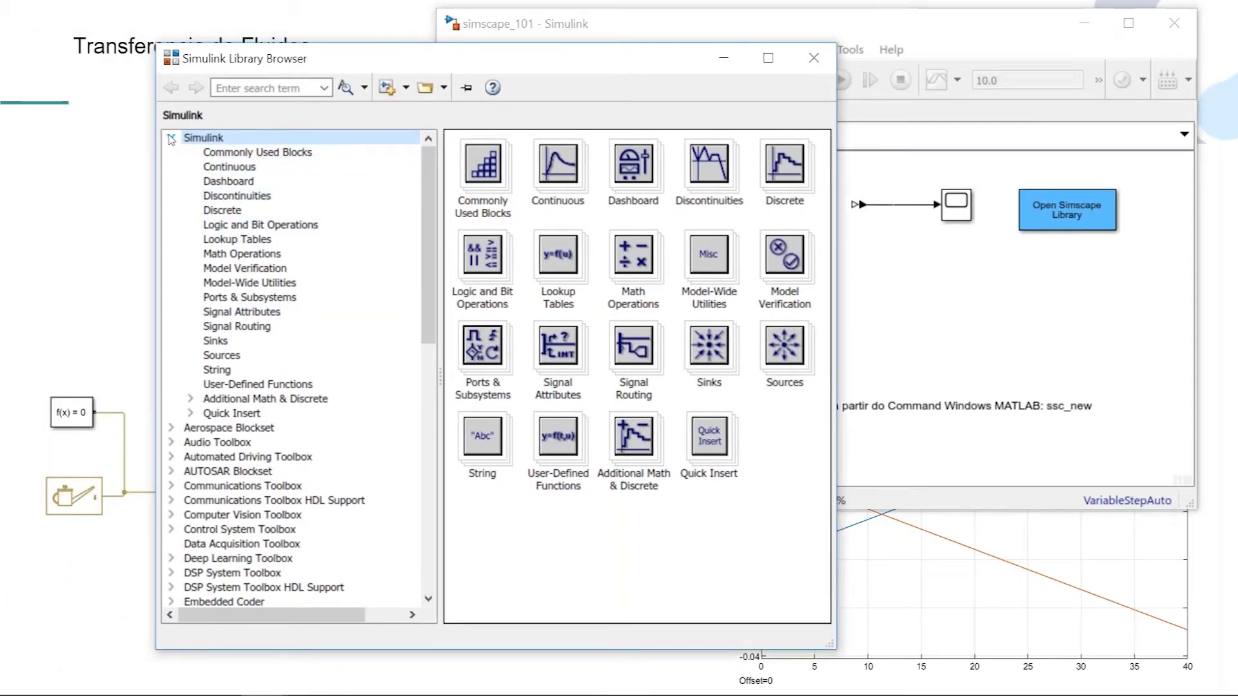
Collapse the Simulink library and open Simscape's Foundation Library in the library tree
left_click(171, 138)
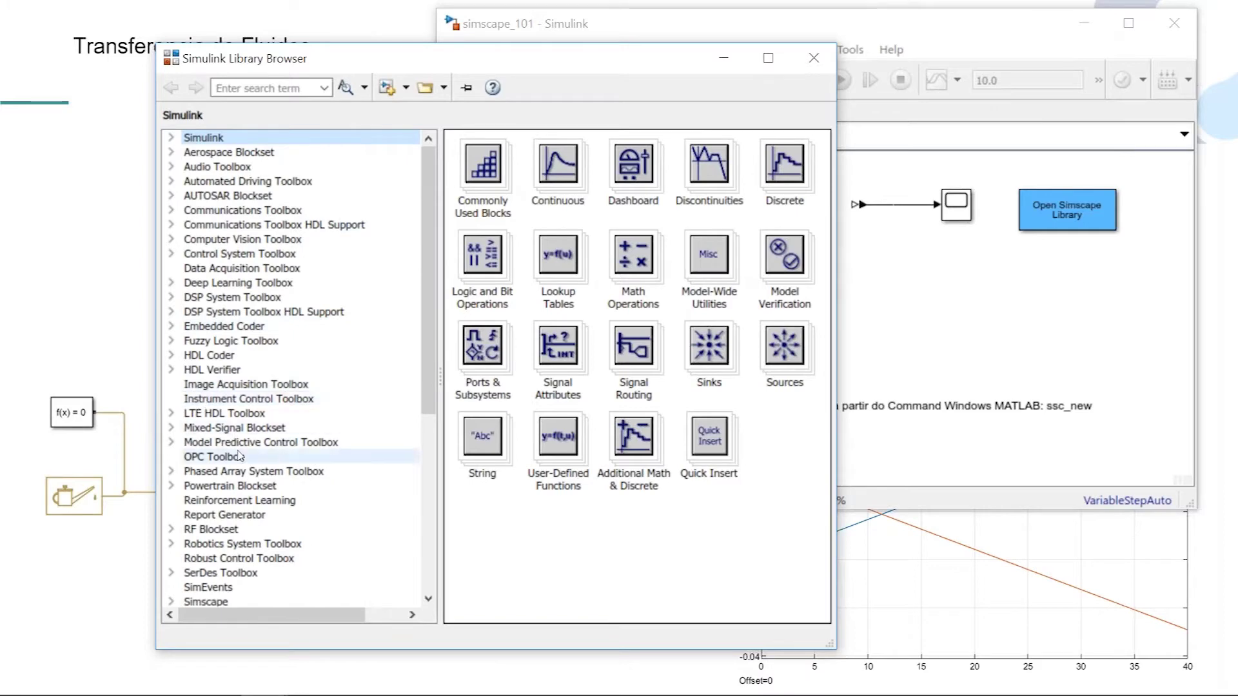
scroll(204, 494, "down", 2)
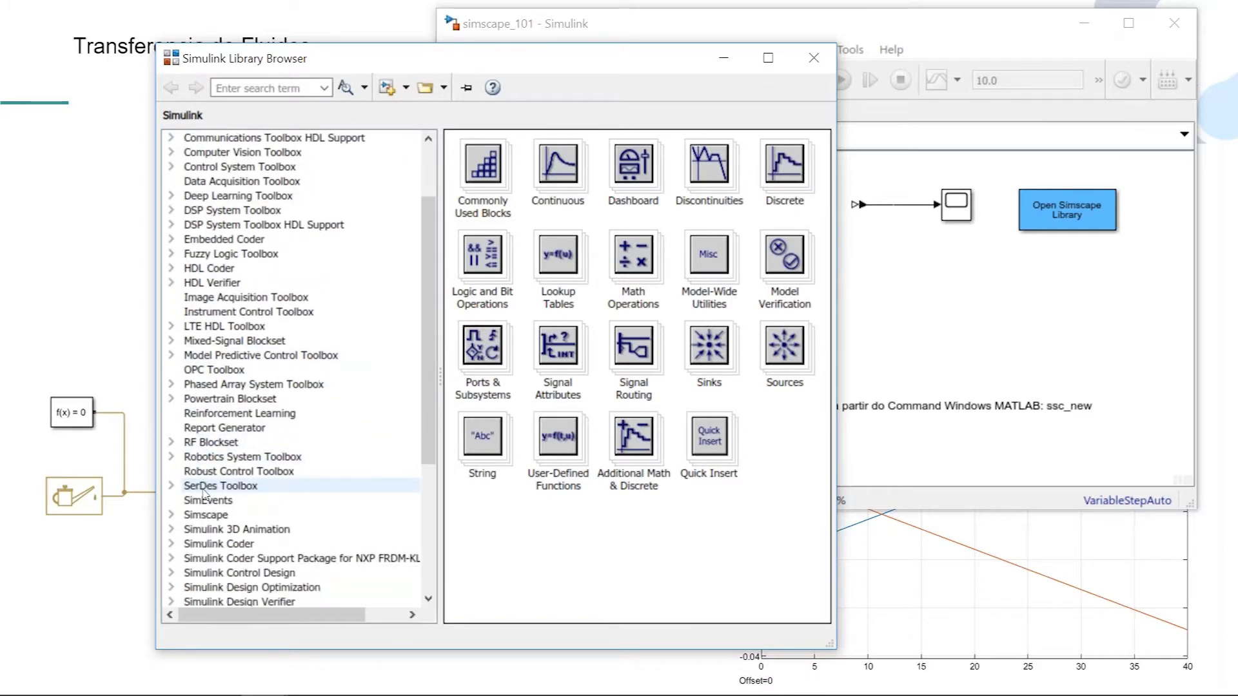
scroll(203, 493, "down", 3)
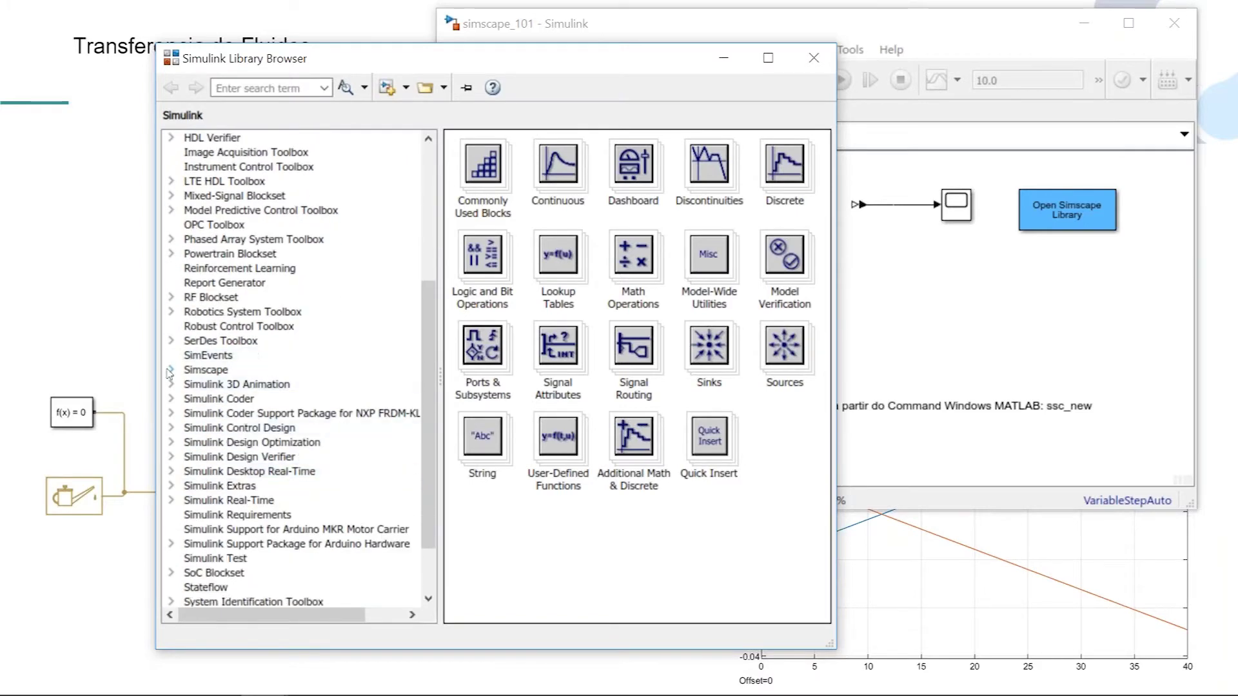
left_click(170, 370)
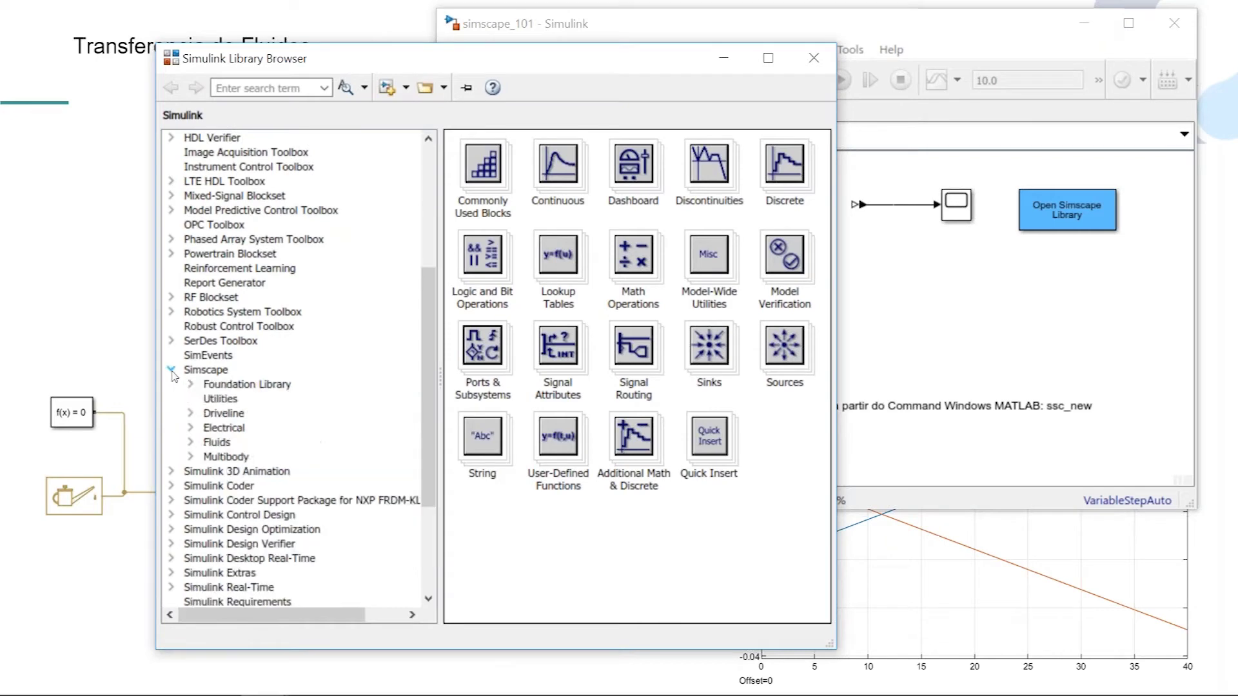
left_click(204, 376)
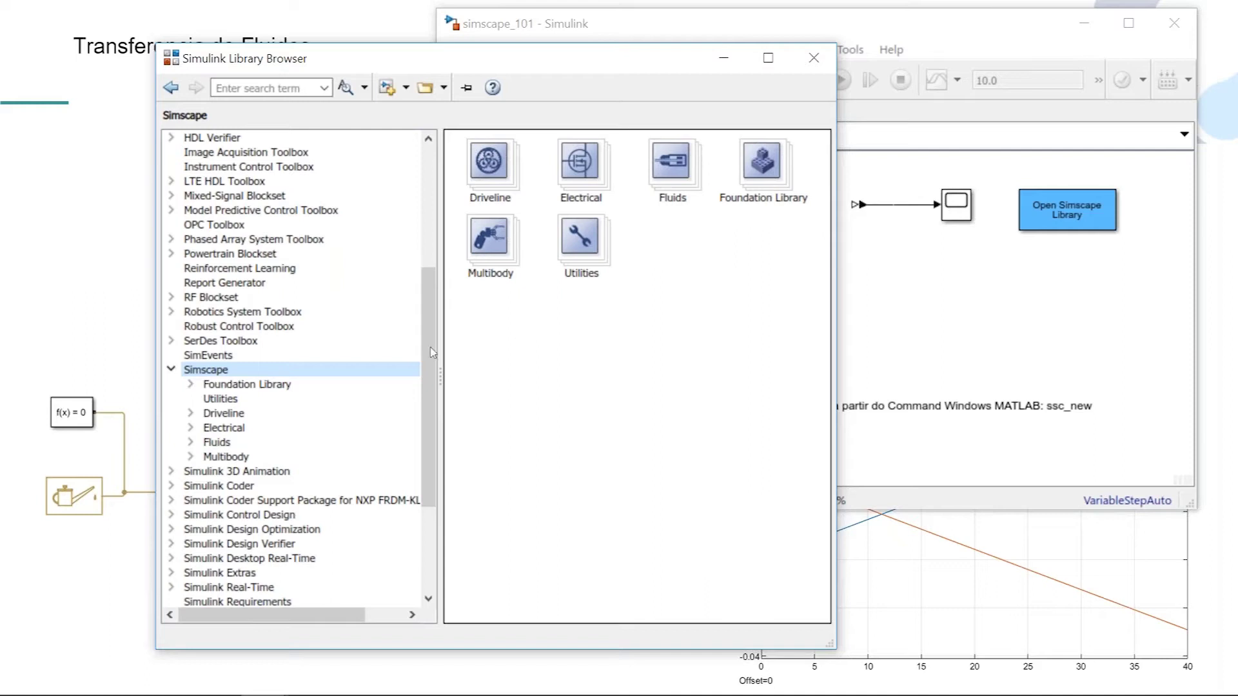
left_click(191, 385)
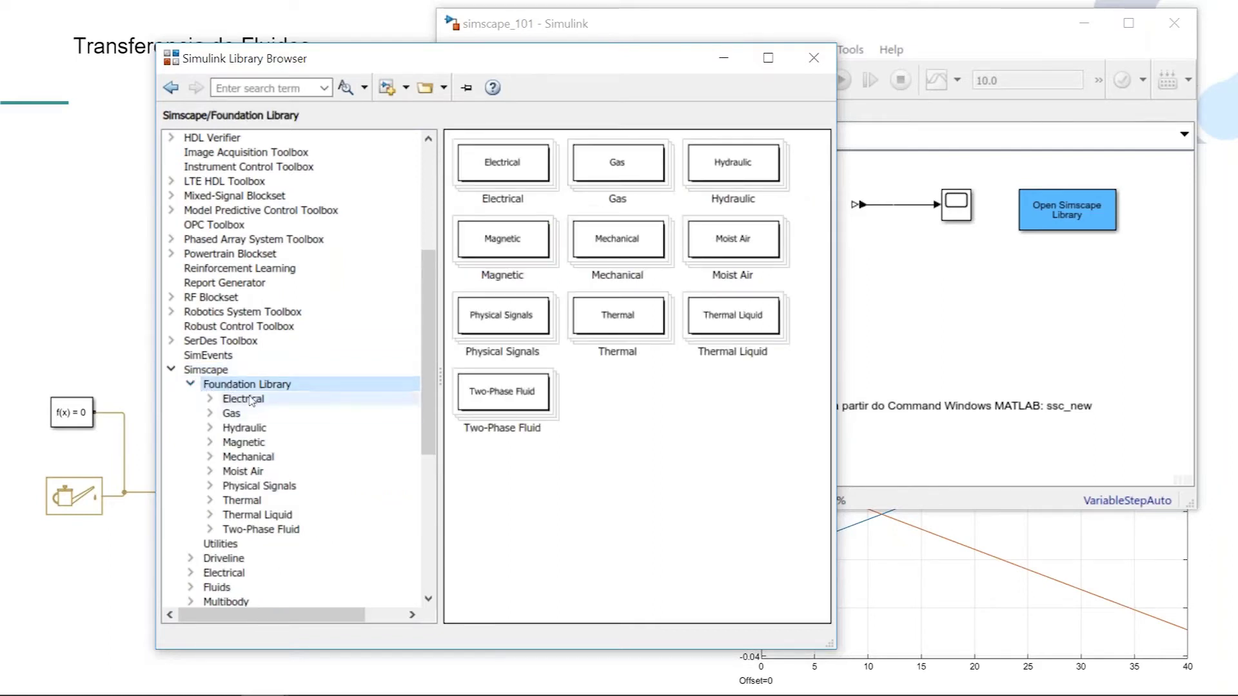
Examine the Electrical sublibraries of the Foundation Library, then collapse that branch
left_click(251, 400)
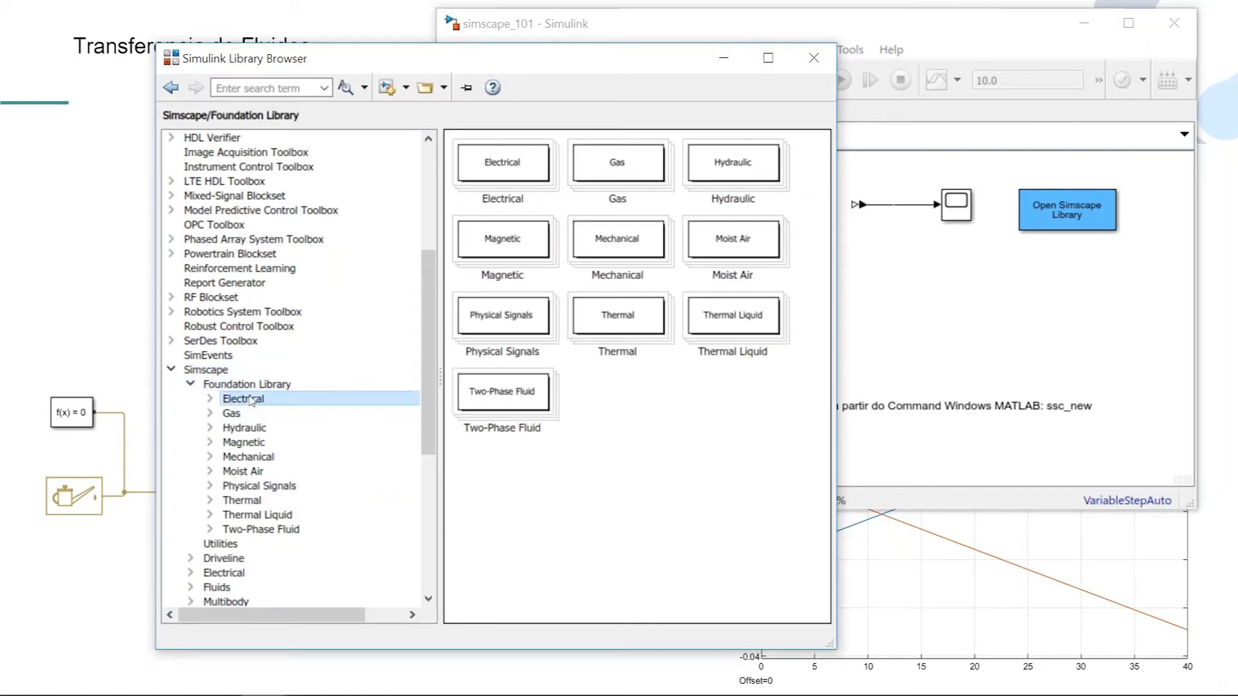
left_click(210, 399)
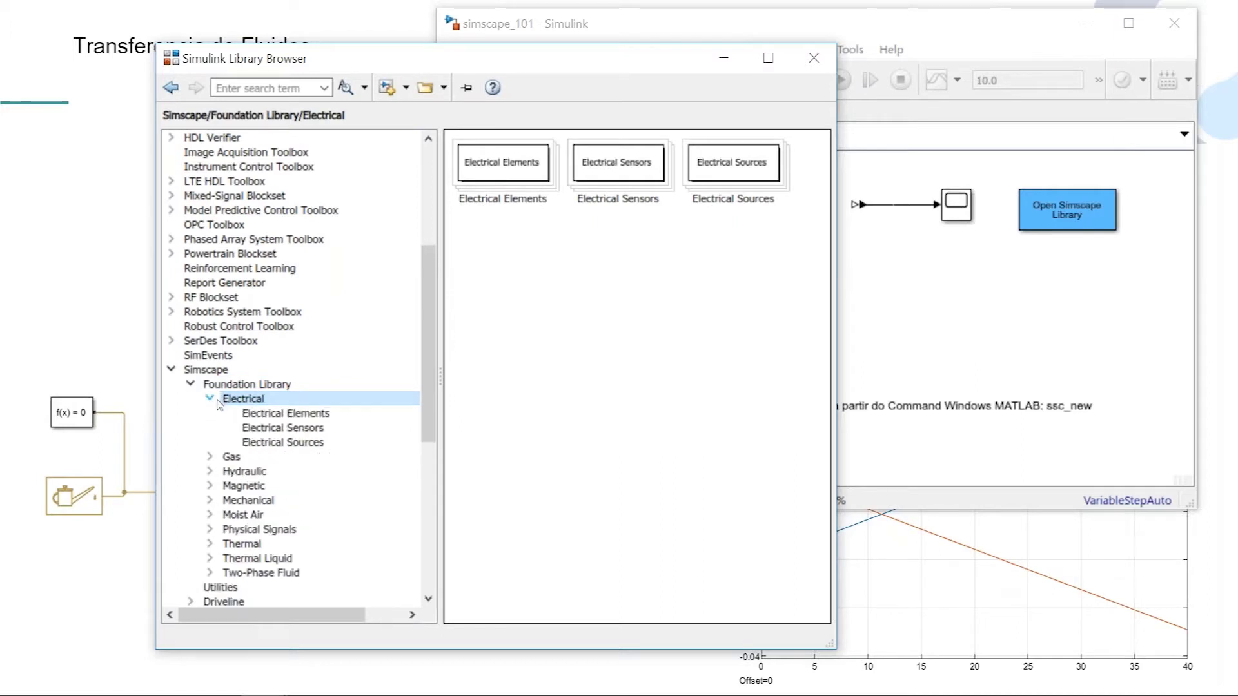
left_click(211, 399)
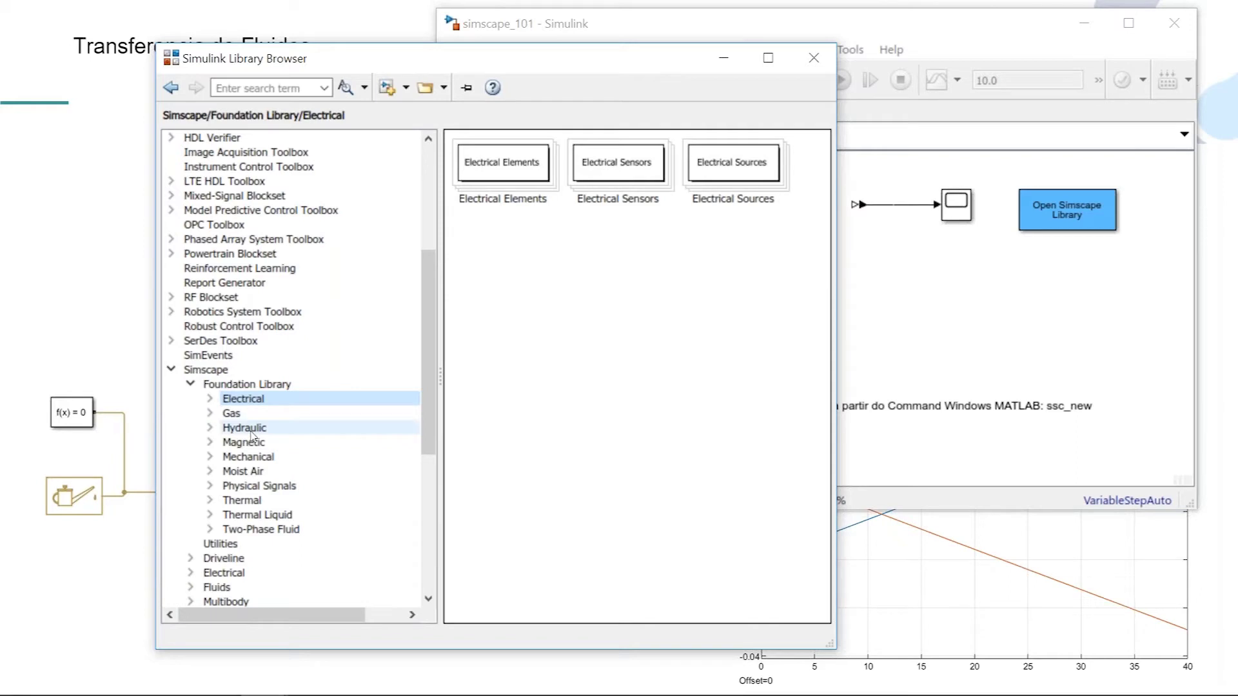
Expand the Foundation Library's Hydraulic branch and look through its Elements, Sensors, Sources and Utilities blocks
left_click(210, 428)
left_click(273, 445)
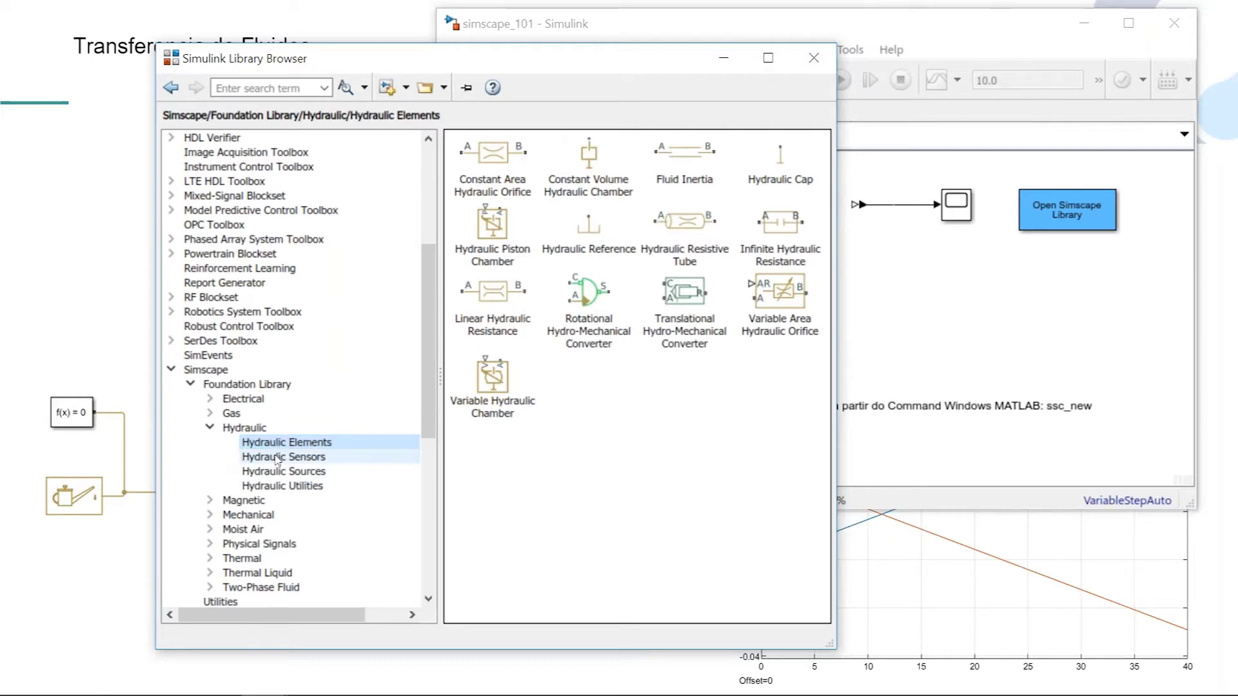
left_click(277, 458)
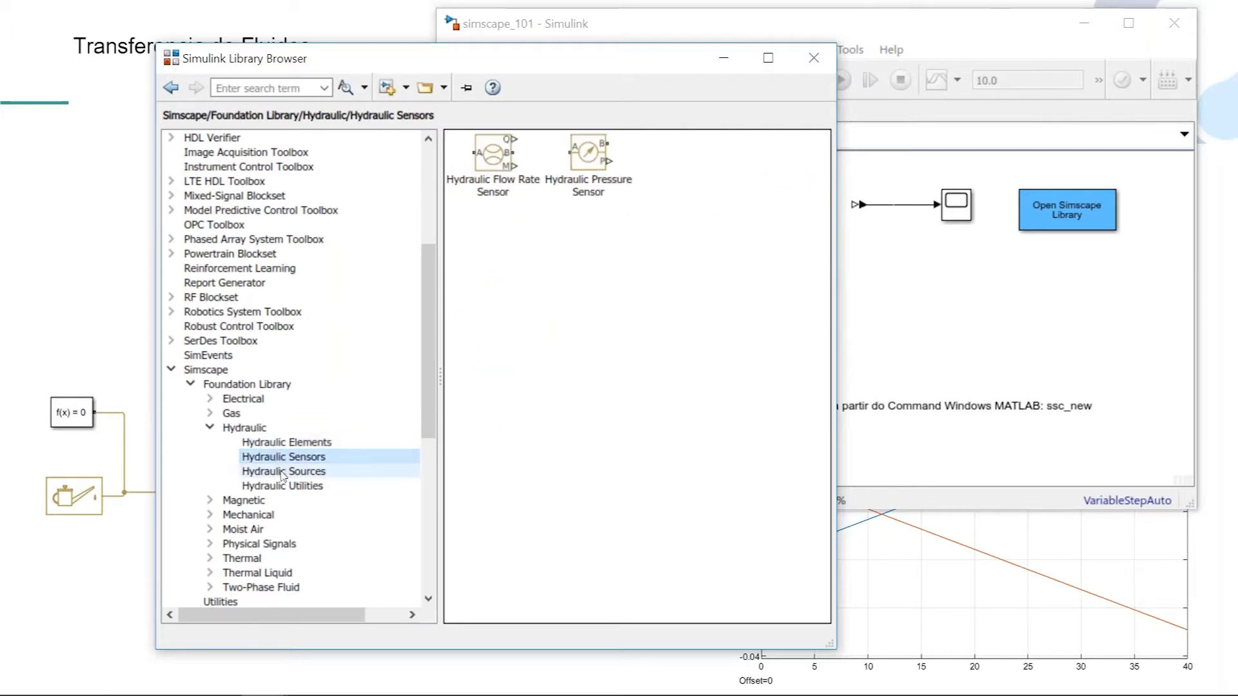
left_click(281, 474)
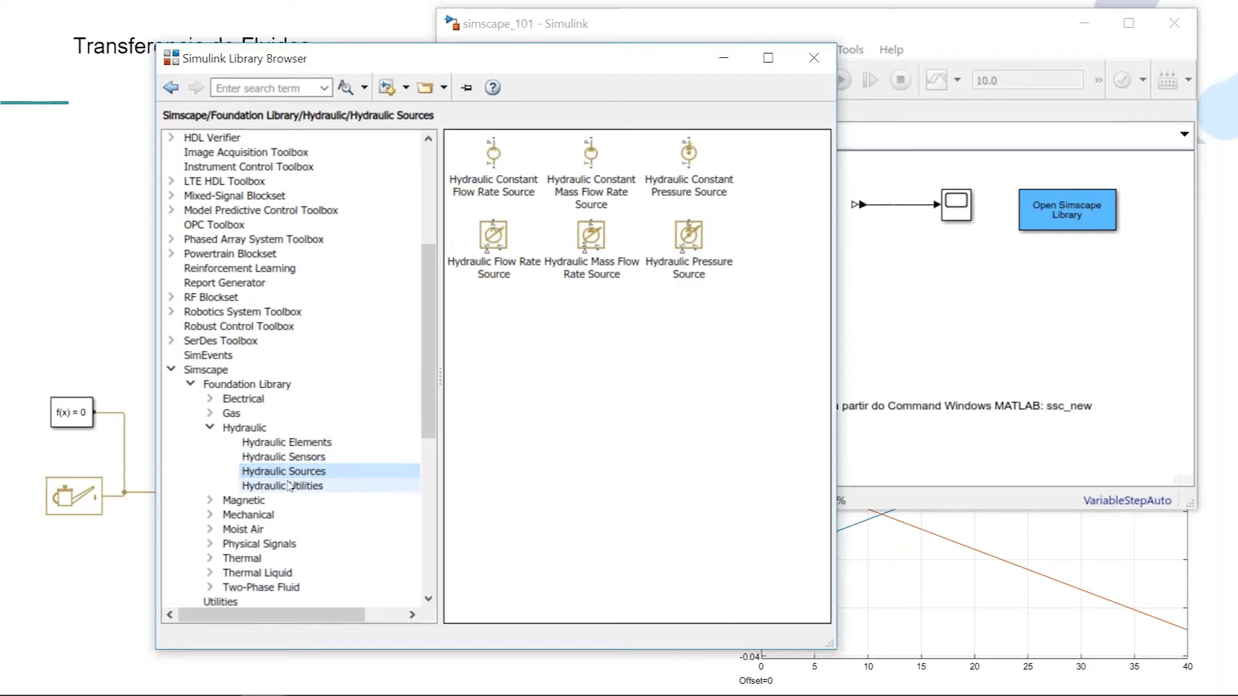
left_click(288, 486)
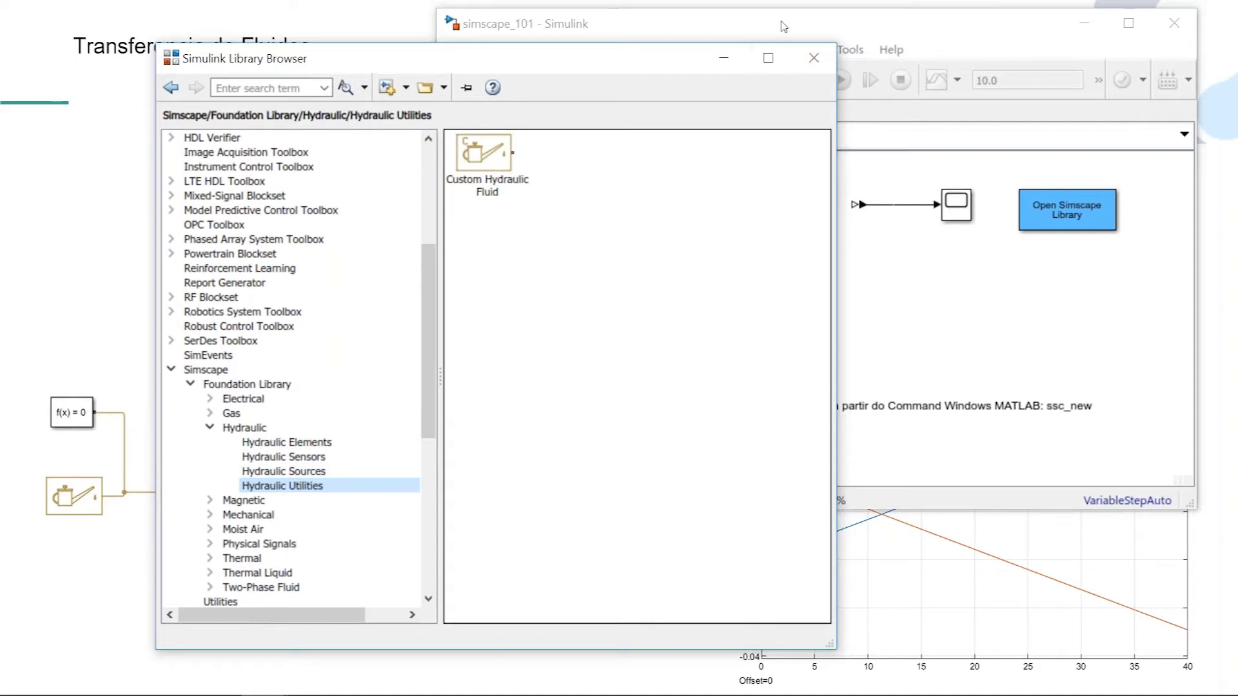
Add a Custom Hydraulic Fluid block to the simscape_101 model and place it directly below the Solver Configuration block
left_click_drag(779, 31, 1032, 113)
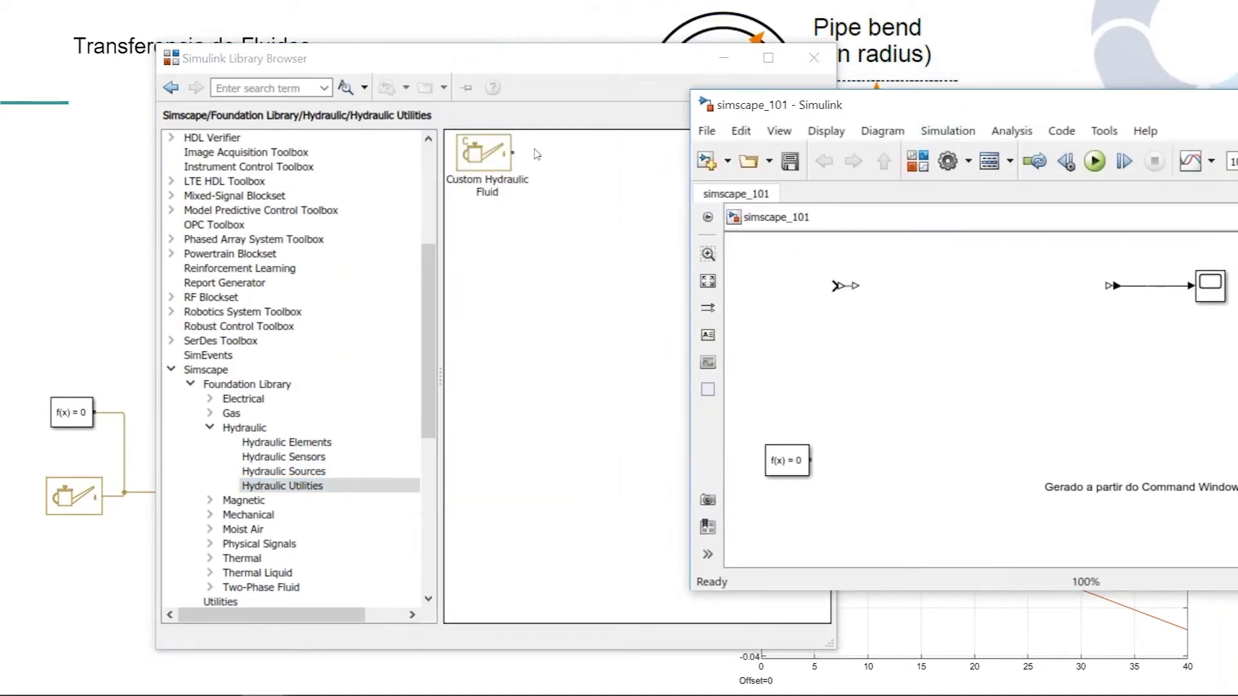
left_click_drag(480, 169, 905, 500)
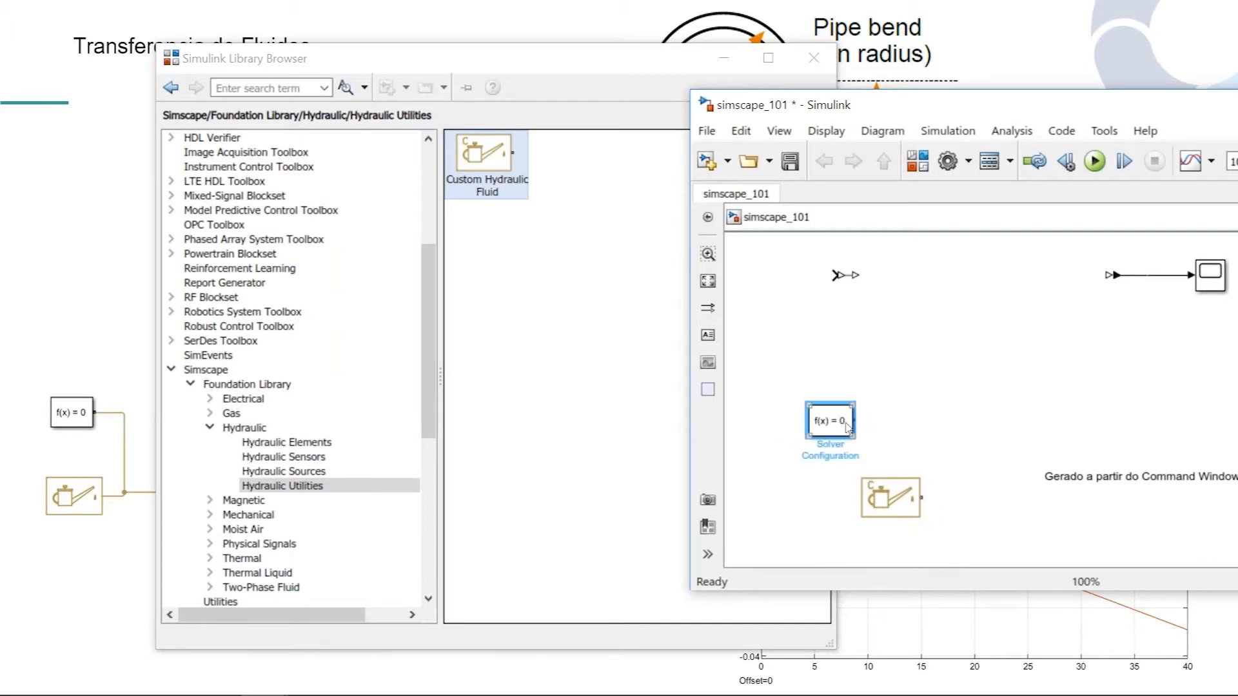
left_click(884, 506)
left_click_drag(885, 507, 831, 511)
left_click(922, 488)
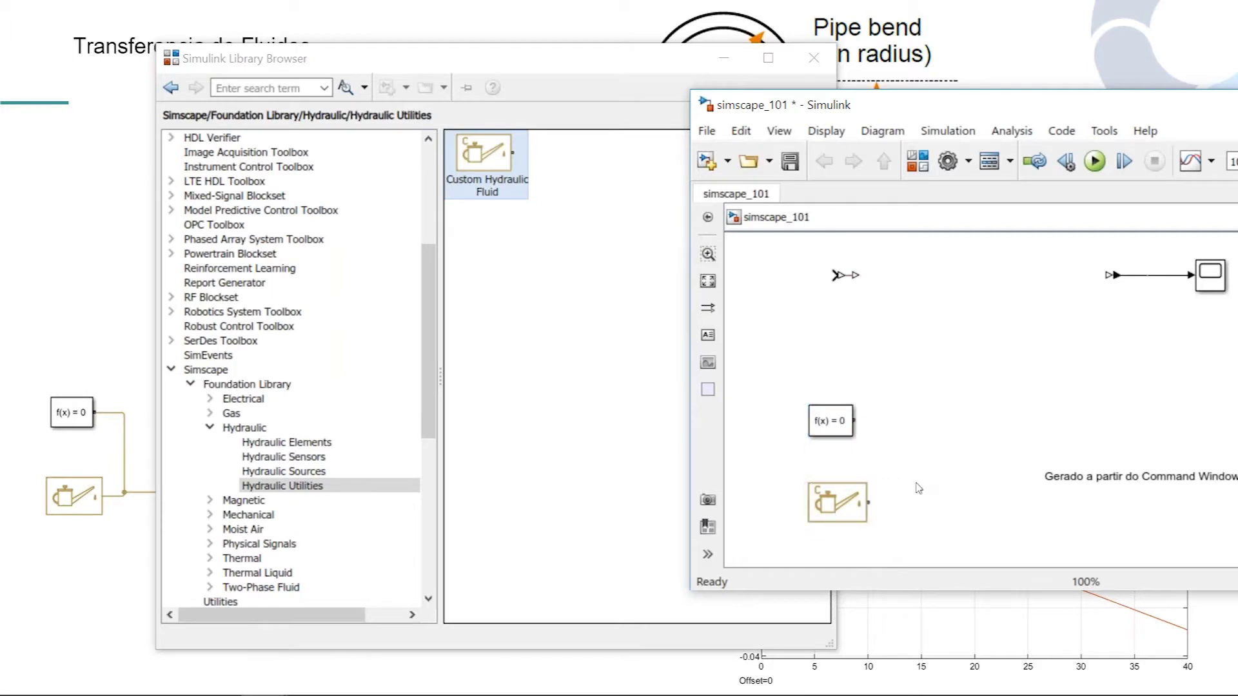
Connect the Solver Configuration block's port to the Custom Hydraulic Fluid block's port
mouse_move(859, 420)
left_mouse_down()
mouse_move(887, 428)
mouse_move(911, 478)
mouse_move(893, 501)
mouse_move(867, 502)
left_mouse_up()
left_click(857, 502)
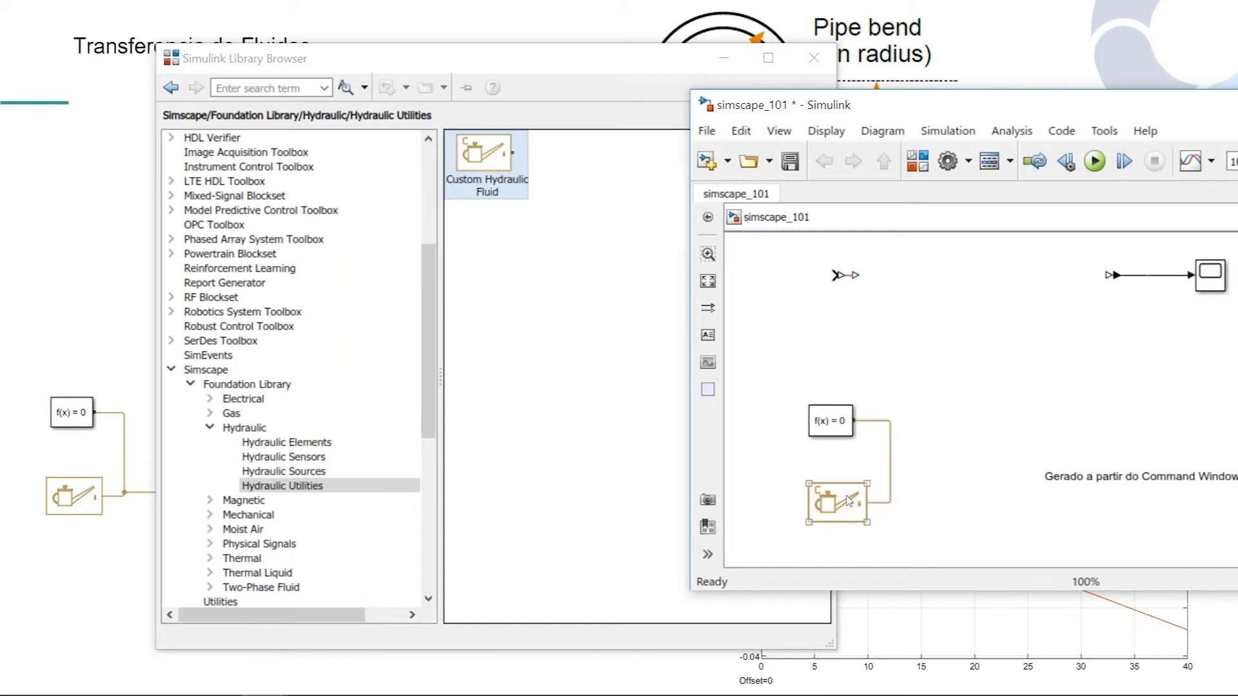
left_click(840, 426)
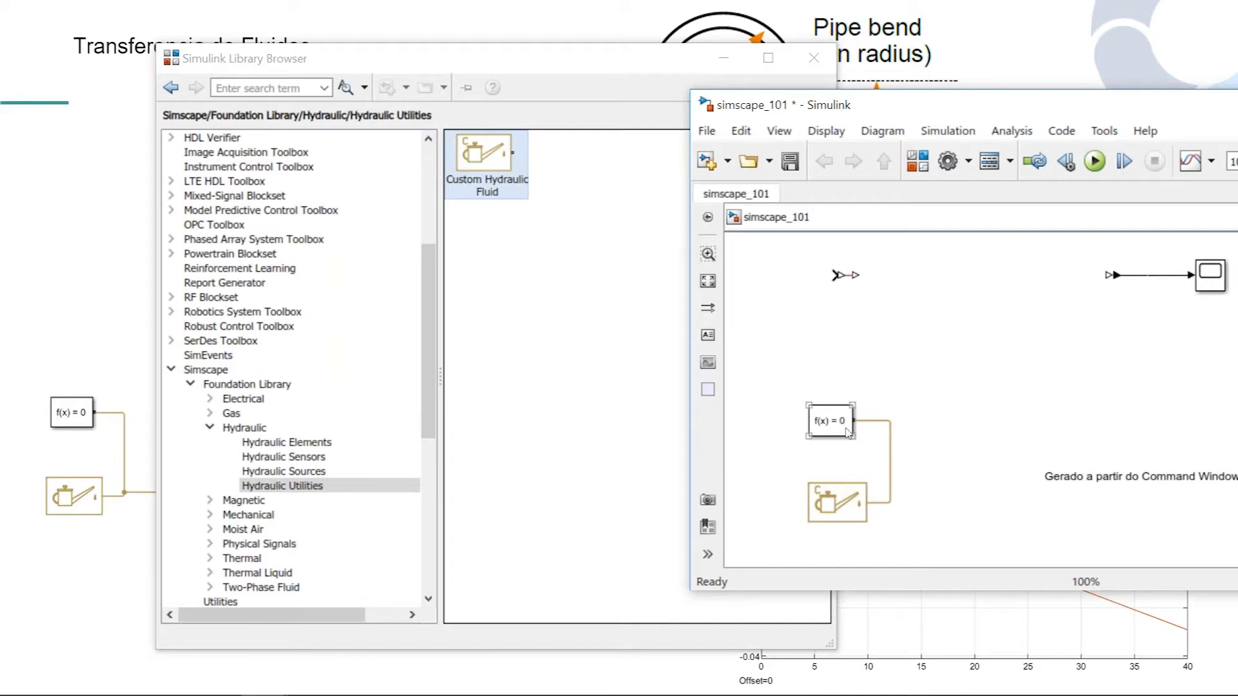
left_click(858, 402)
Review the Custom Hydraulic Fluid block's parameters, including the options for absolute pressure below absolute zero, and close them without changes
left_click(835, 503)
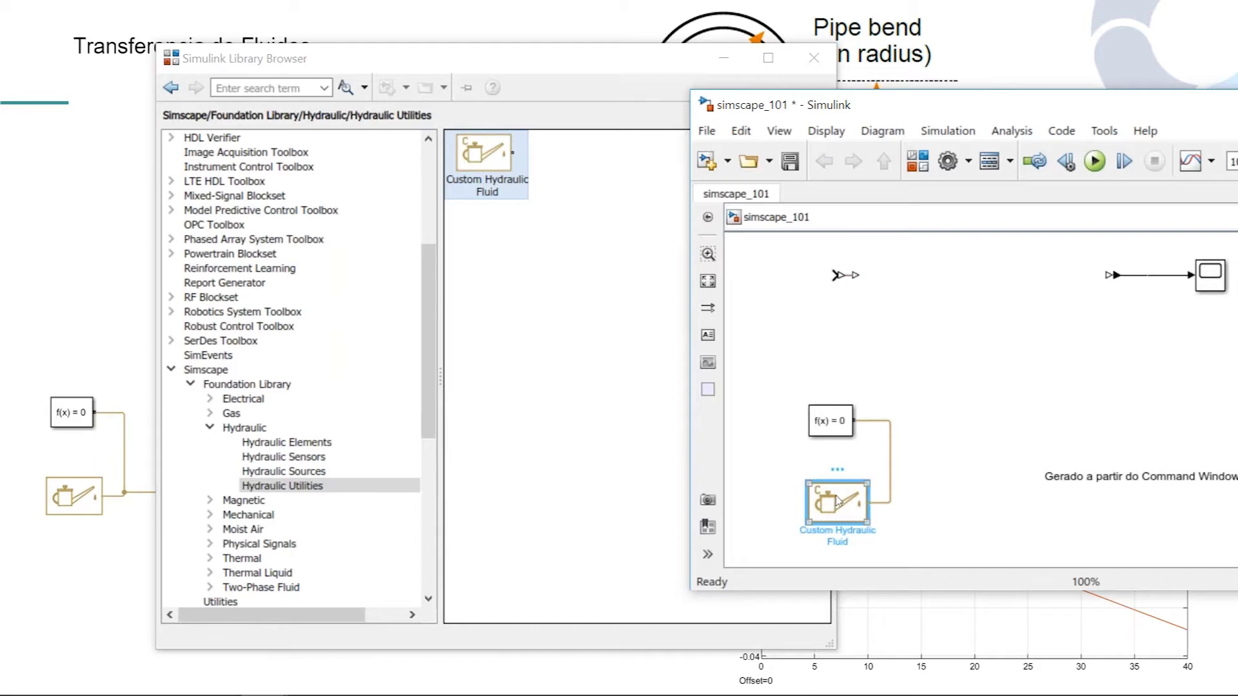
double_click(837, 502)
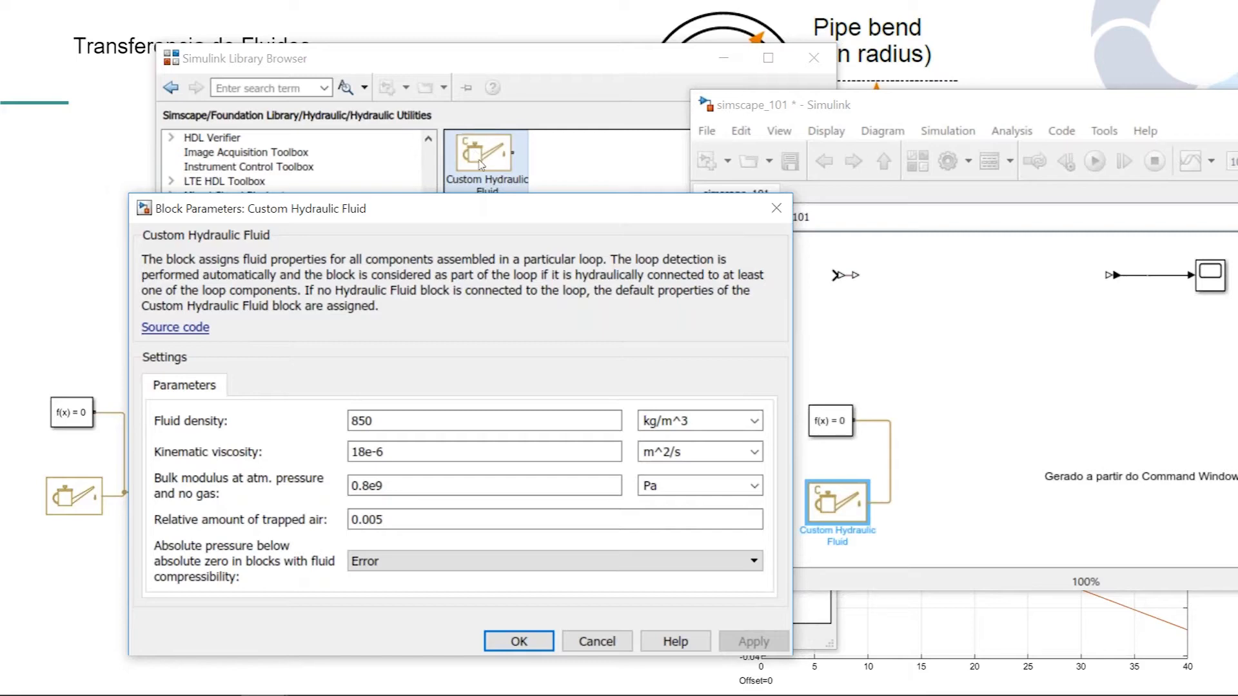
left_click_drag(488, 207, 514, 132)
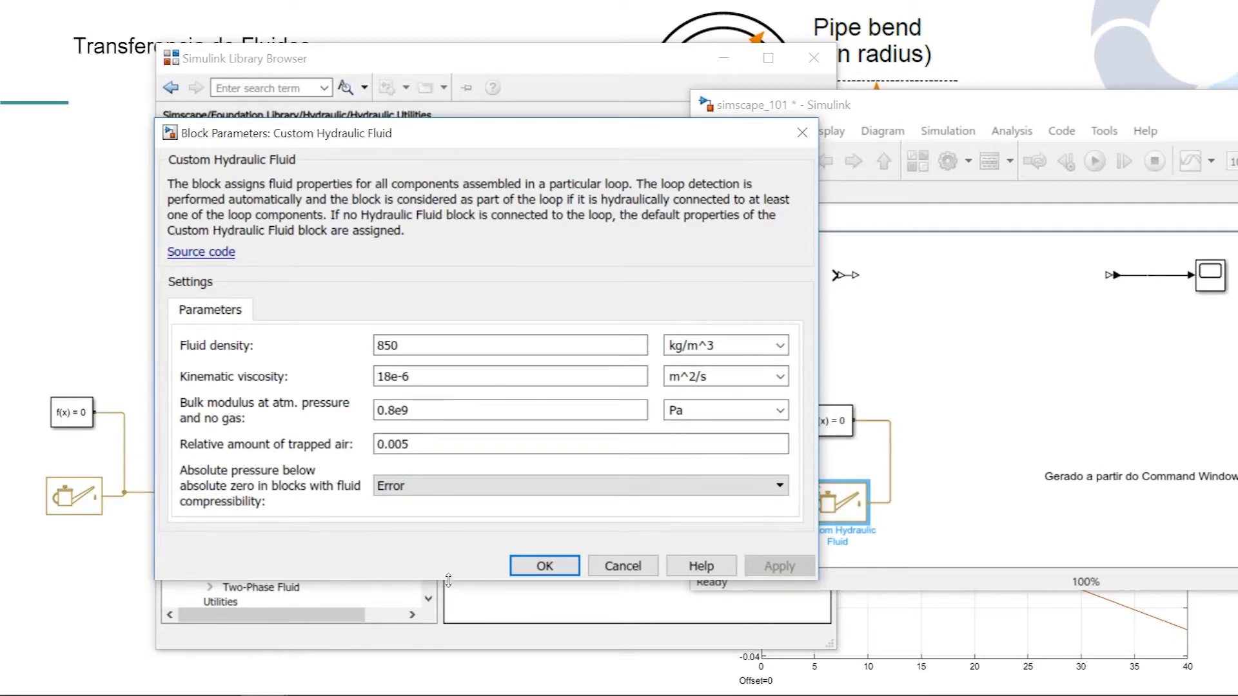
left_click_drag(451, 581, 461, 668)
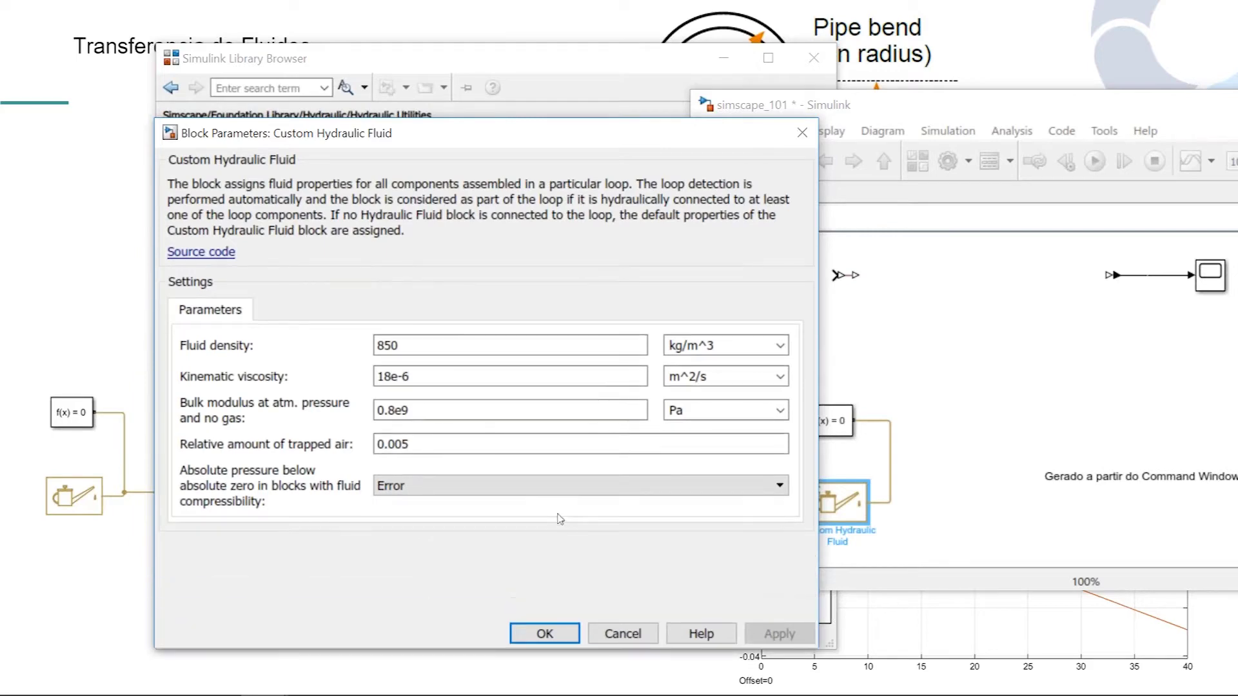
left_click(568, 486)
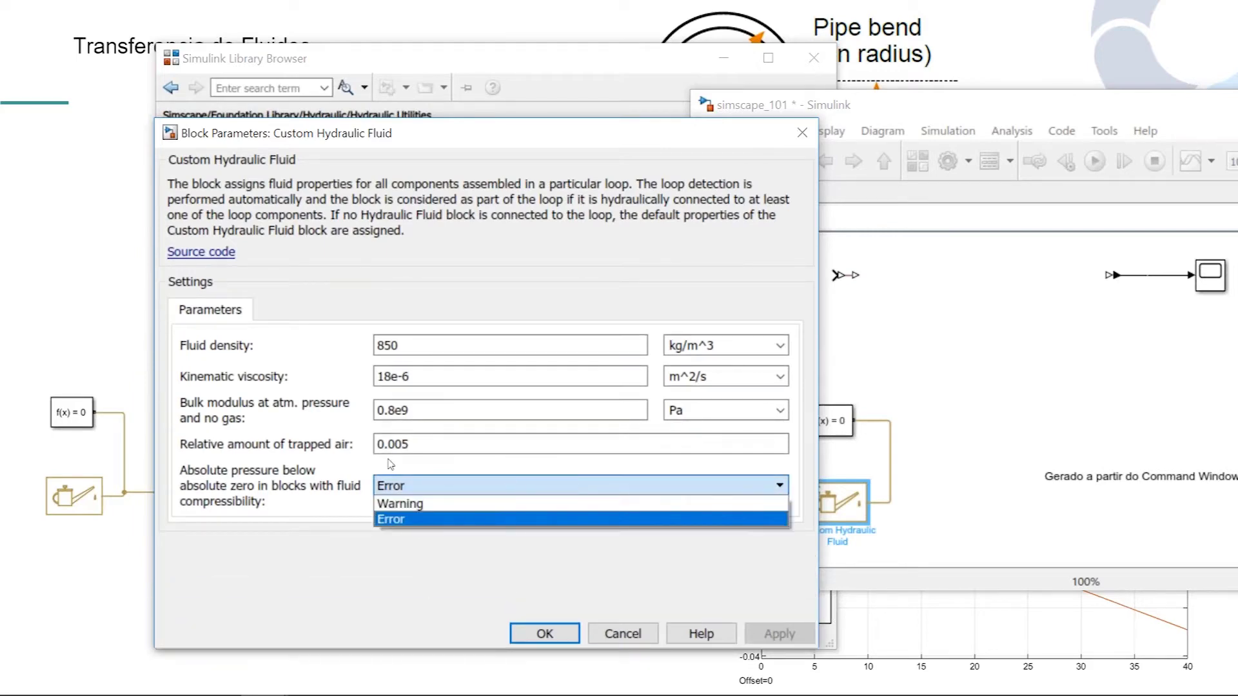
left_click(377, 299)
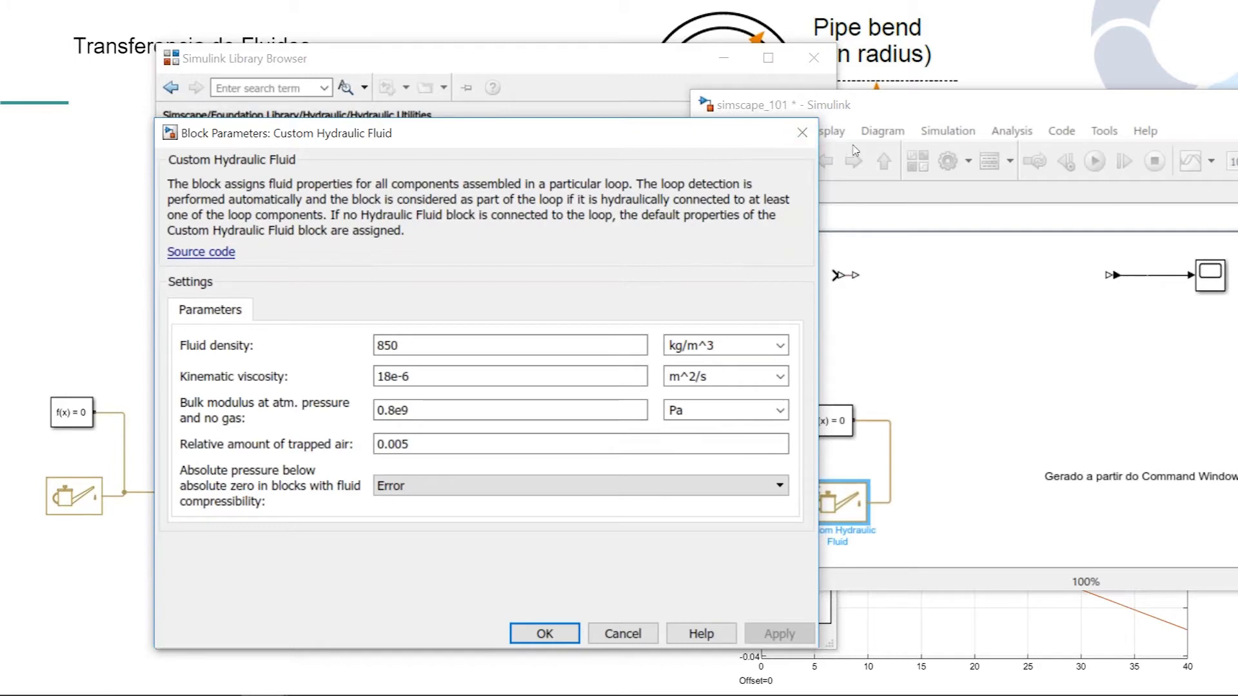
left_click(802, 134)
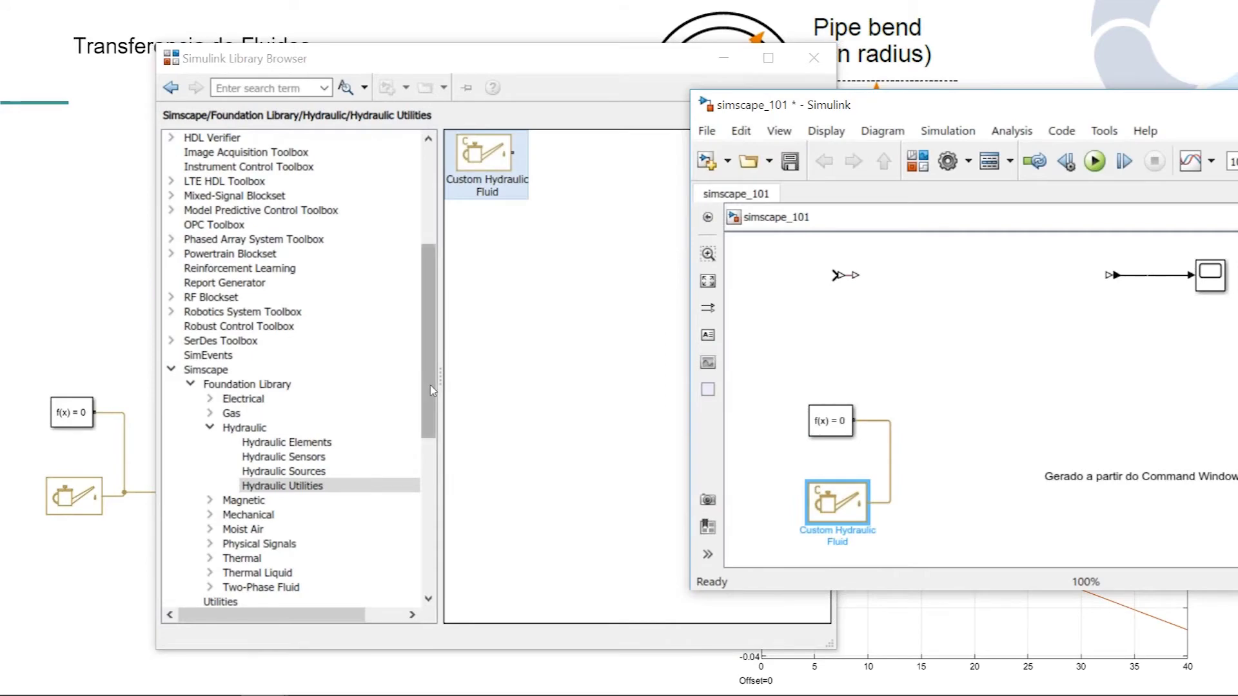
Look through the Simscape Fluids library, including Fluid Network Interfaces, Hydraulics (Isothermal), Thermal Liquid and Two-Phase Fluid
left_click_drag(431, 393, 430, 478)
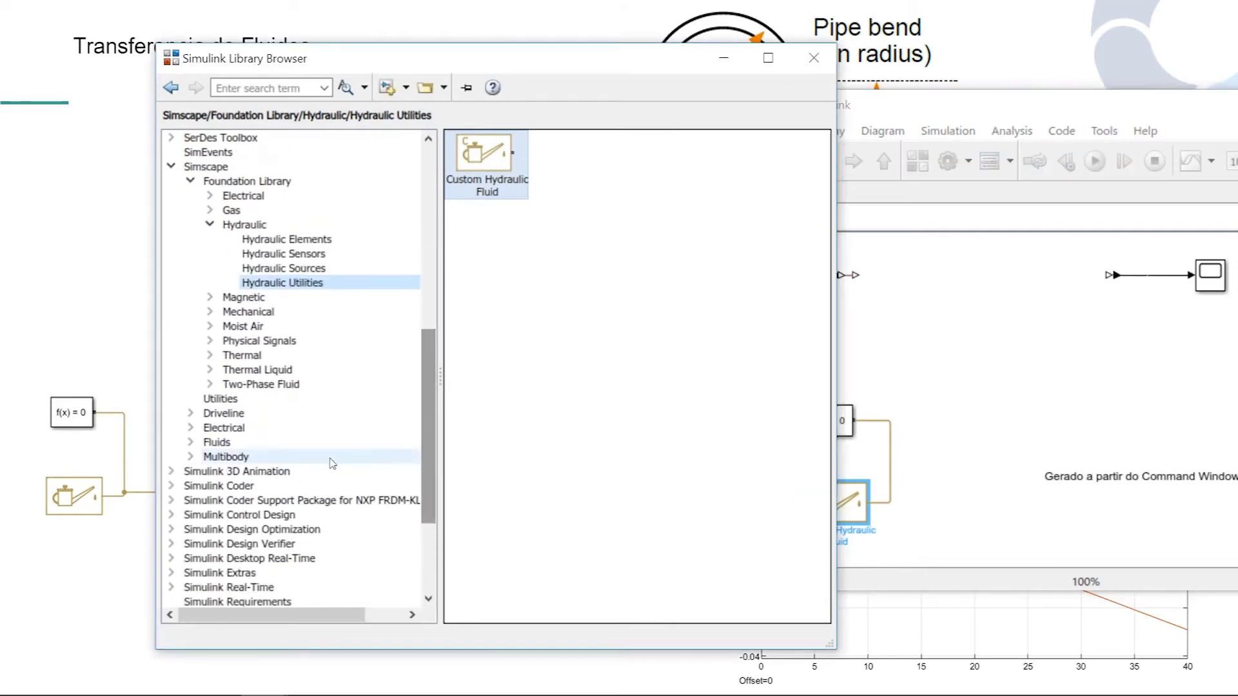
left_click(219, 442)
left_click(191, 444)
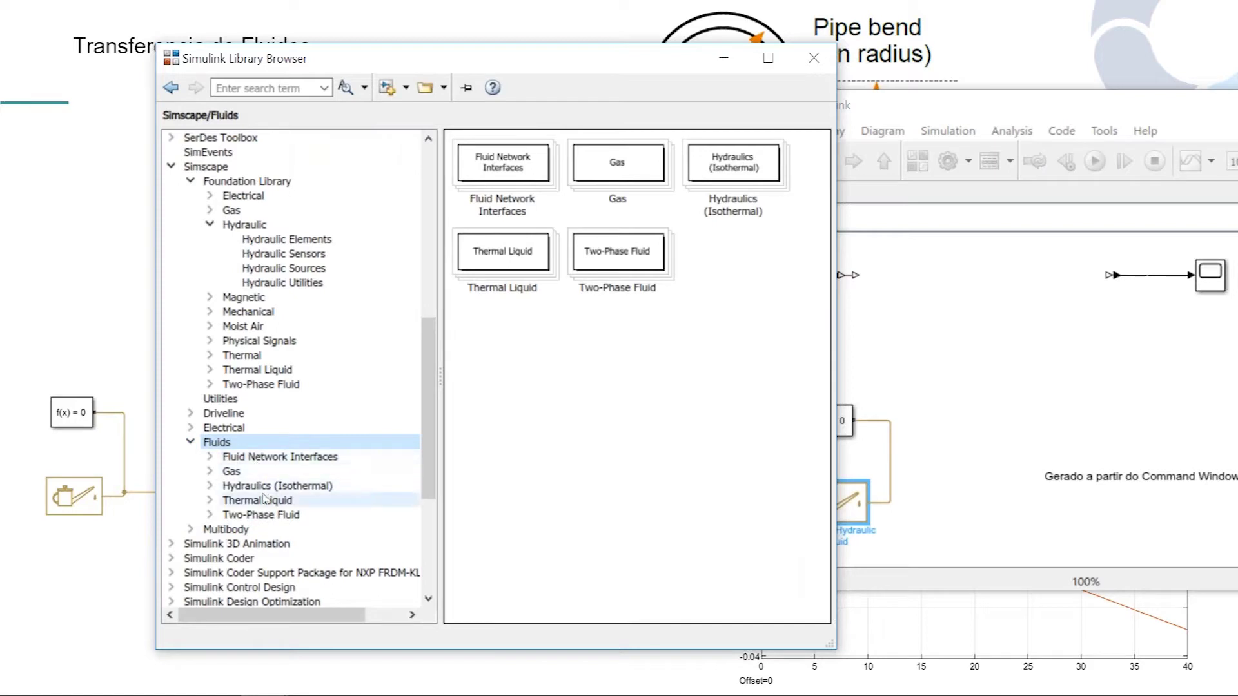
left_click(208, 458)
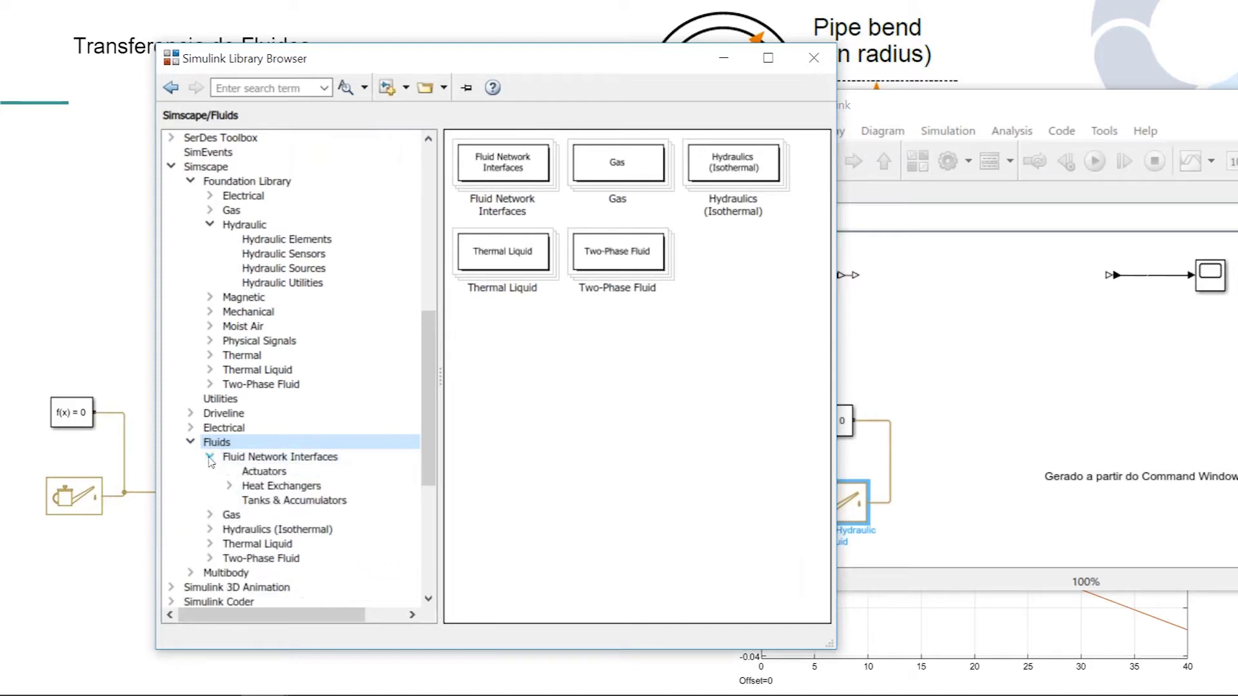
left_click(264, 471)
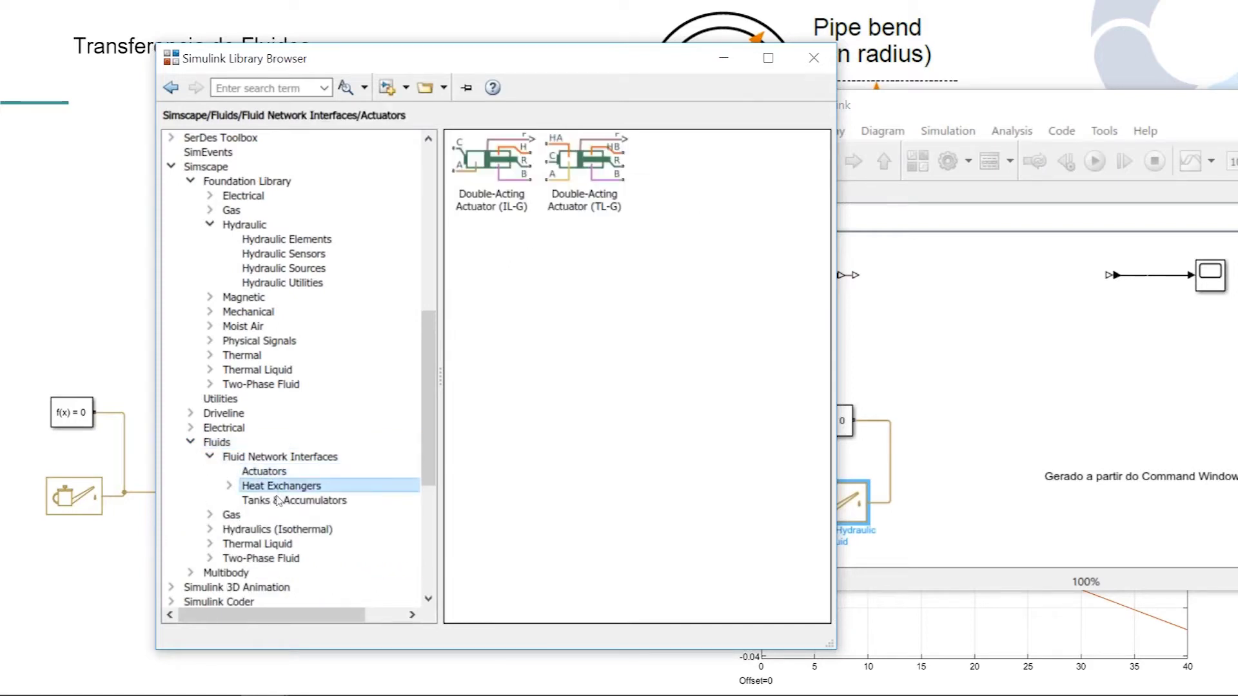
left_click(285, 501)
left_click(239, 531)
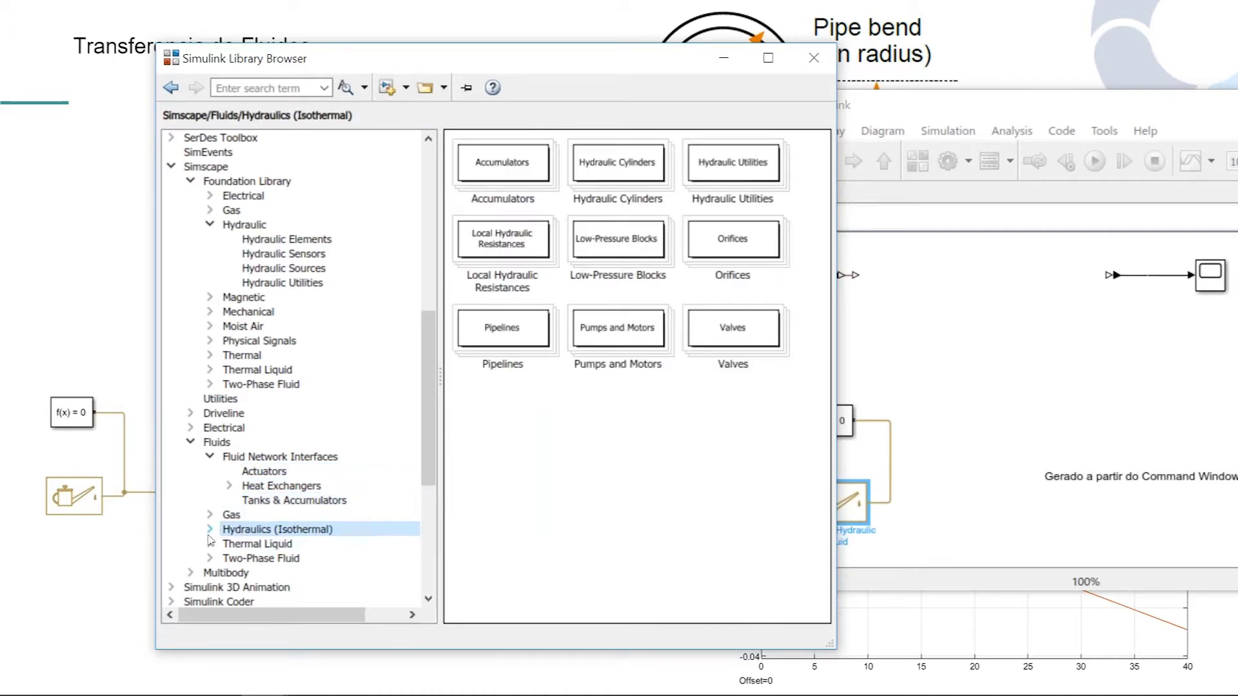
left_click(245, 545)
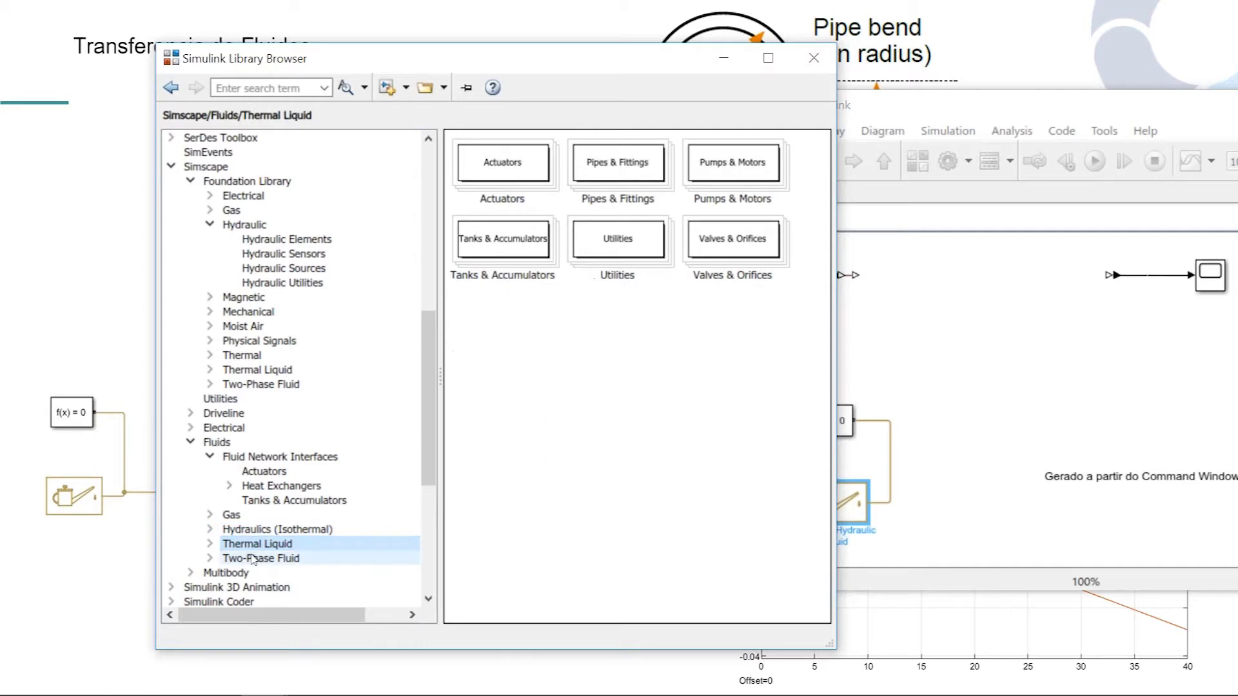
left_click(250, 559)
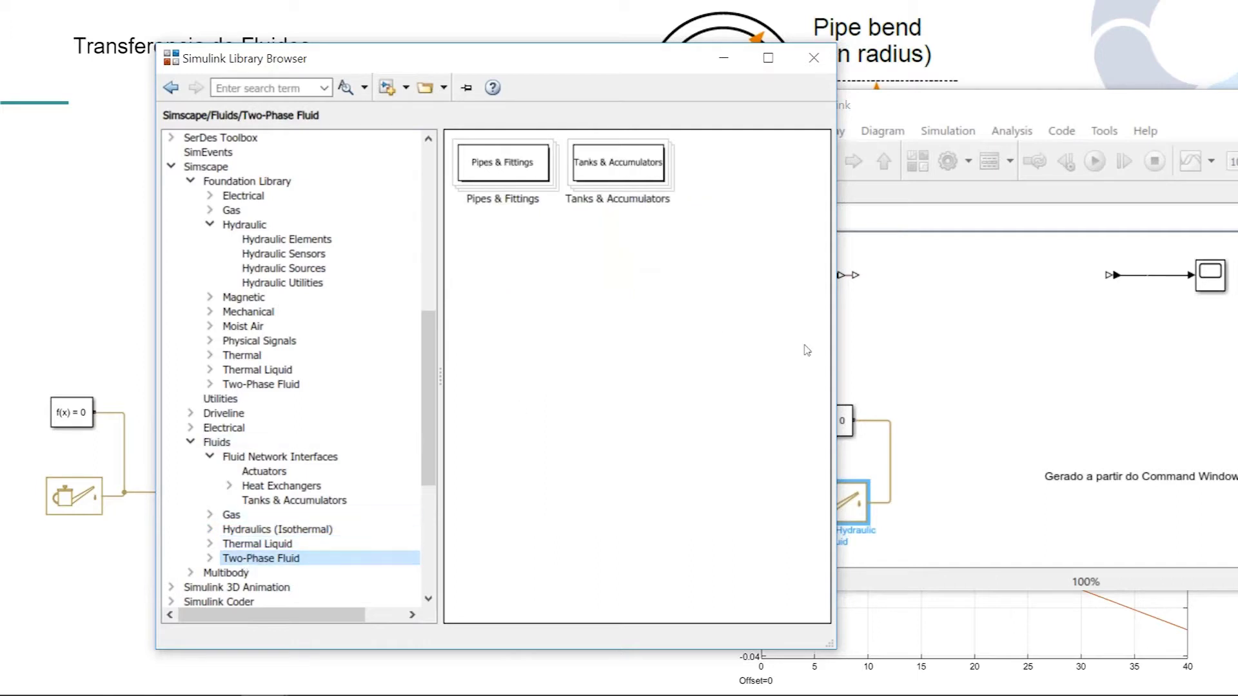
Clear the block selection in the model and reopen the Foundation Library's Hydraulic Utilities
left_click(965, 351)
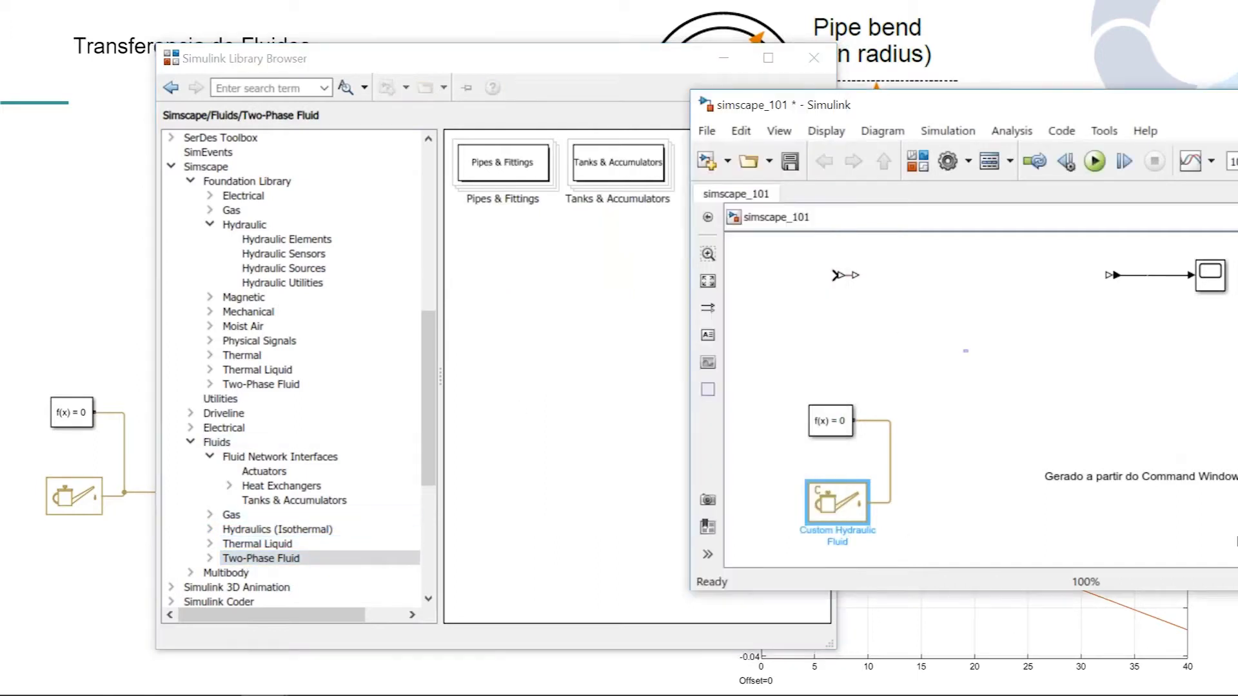
left_click(870, 402)
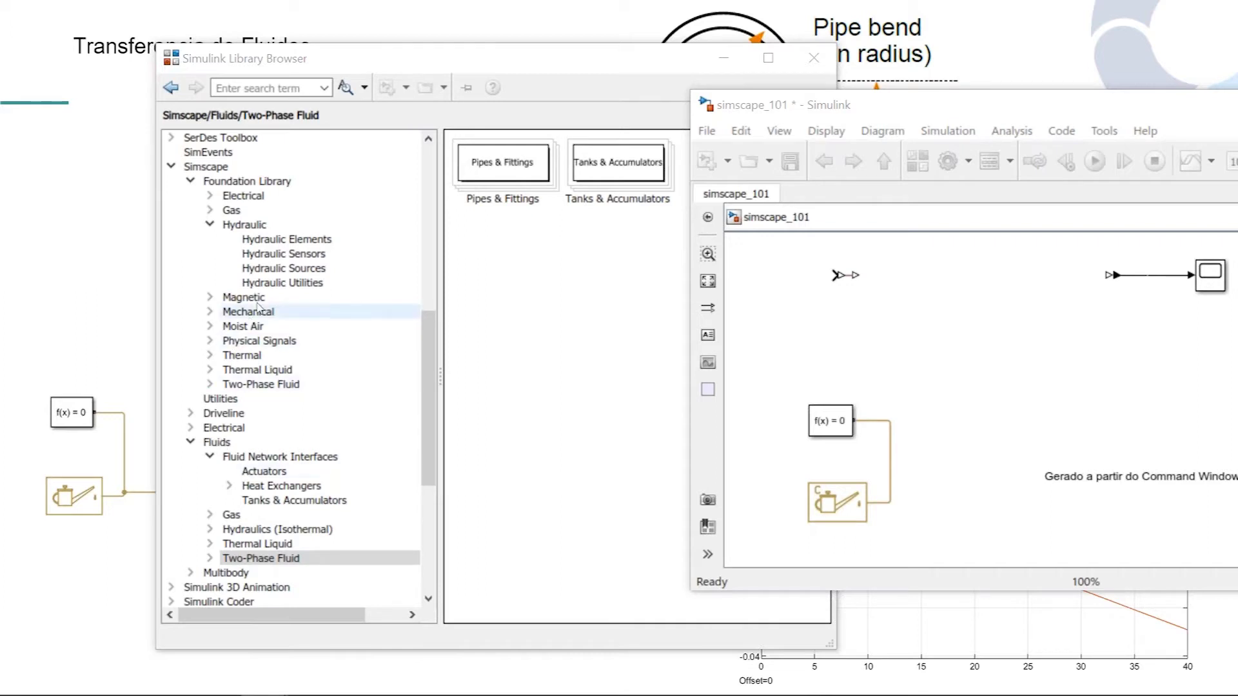
left_click(283, 283)
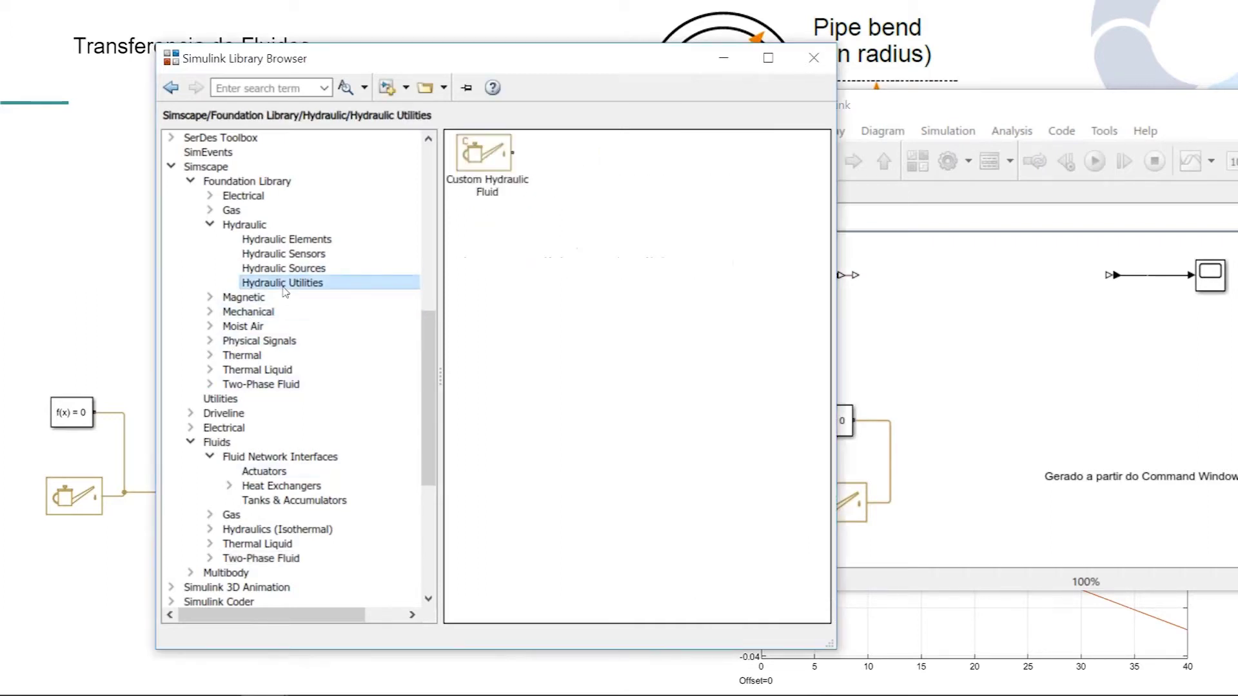
Review the Custom Hydraulic Fluid block's density, bulk modulus and below-absolute-zero pressure settings again, and close them without changes
left_click(471, 172)
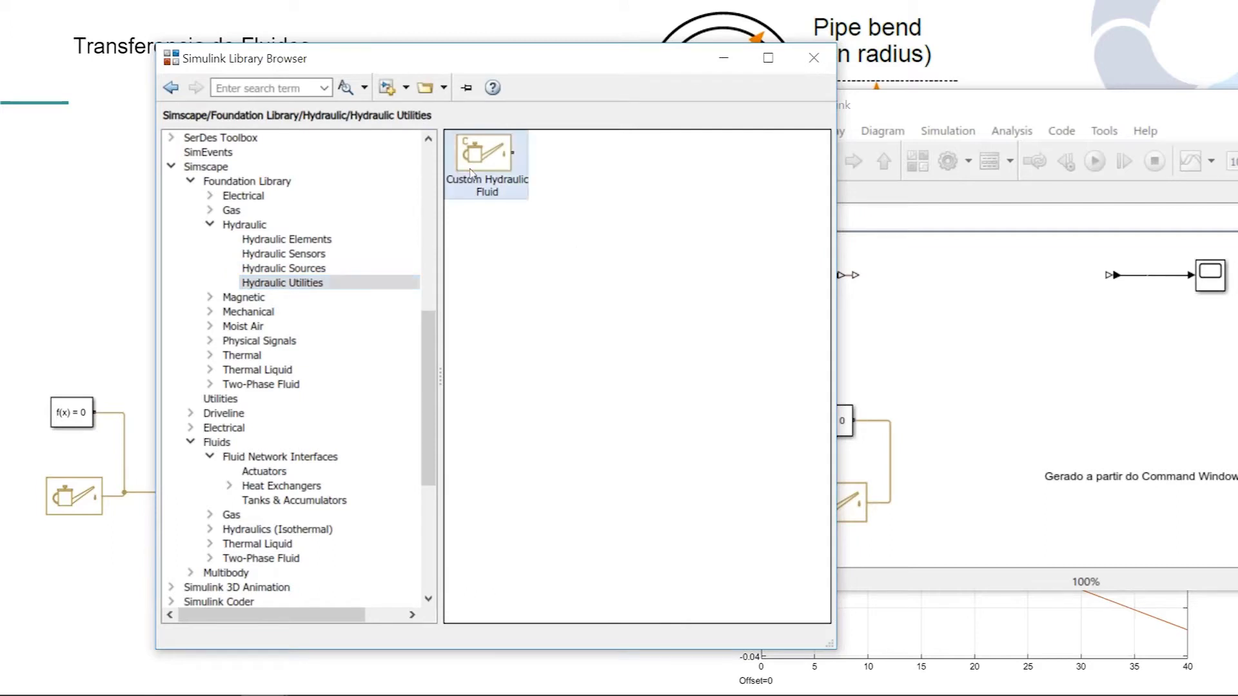
left_click(982, 363)
left_click(856, 506)
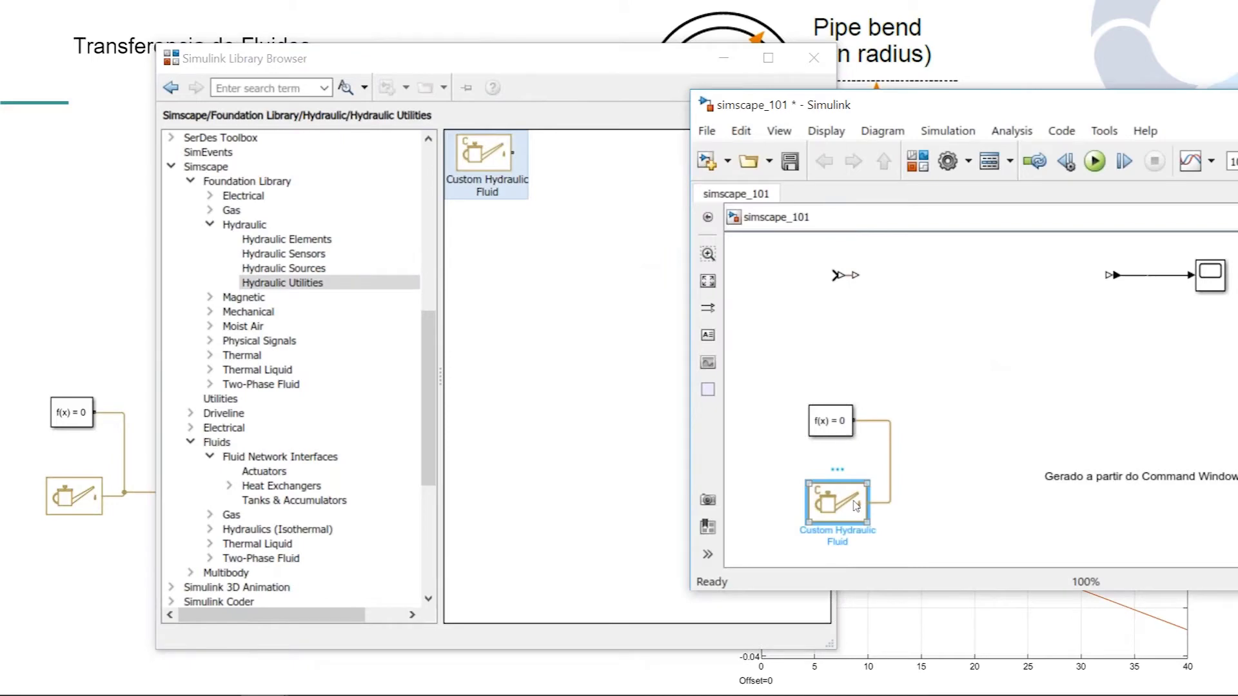
double_click(857, 506)
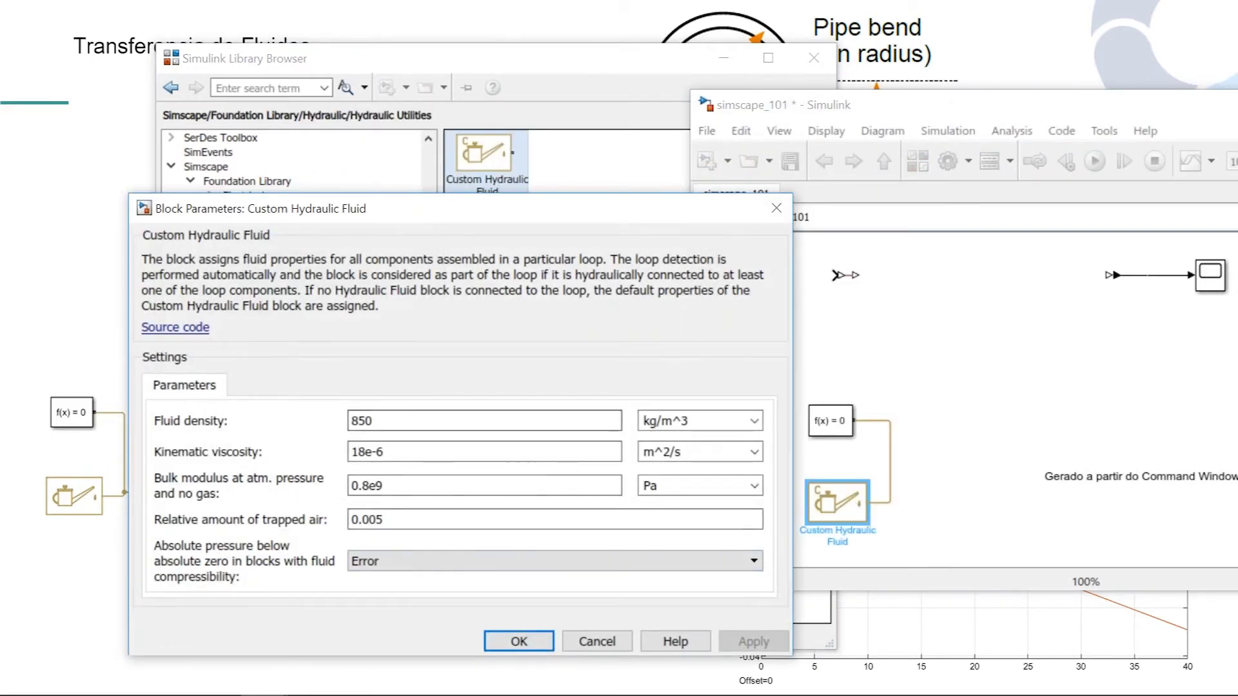
double_click(586, 421)
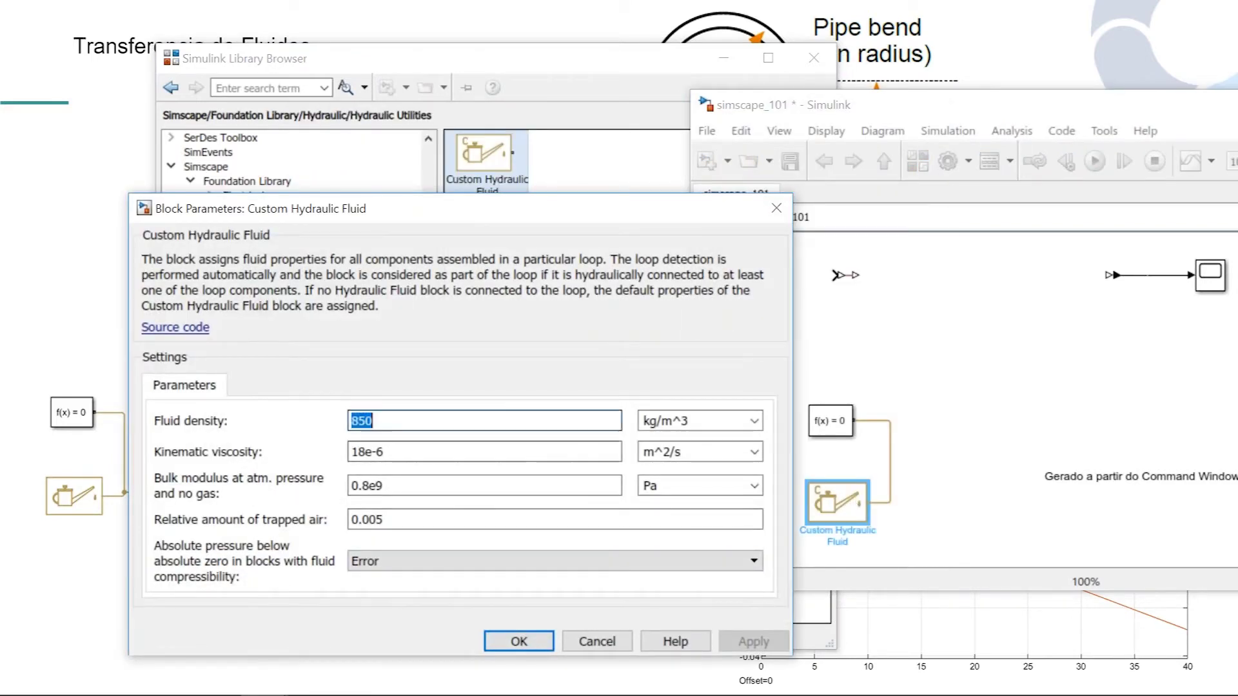
double_click(541, 485)
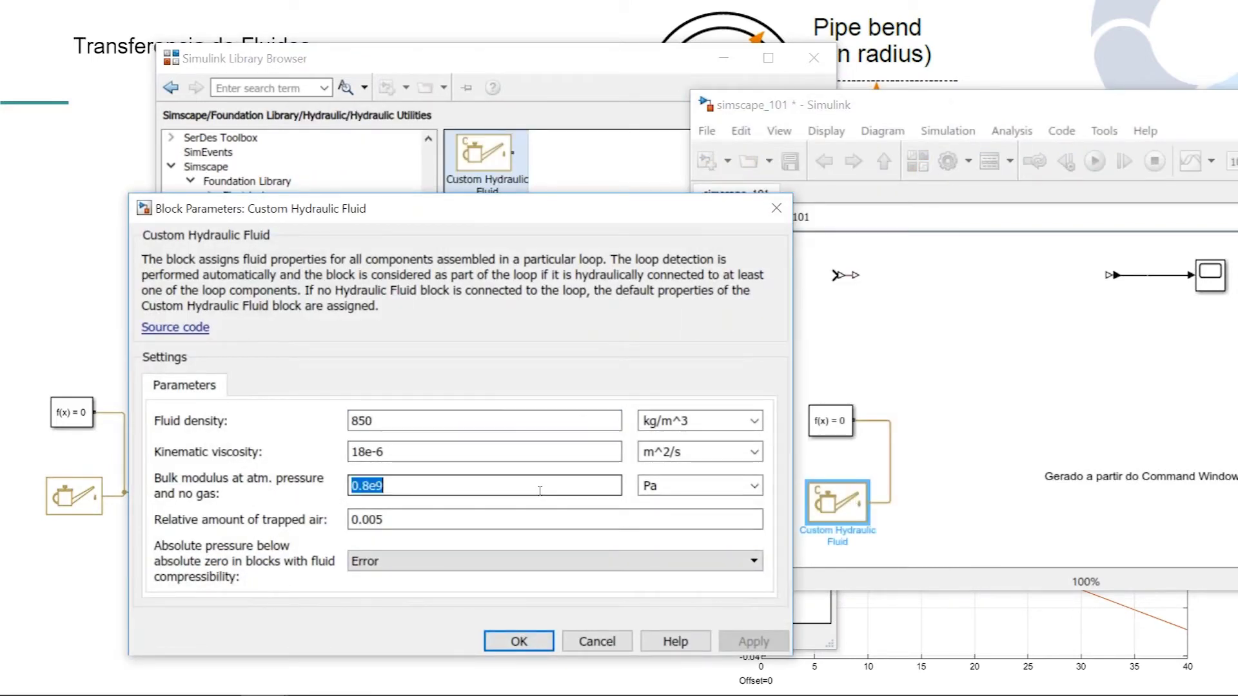
left_click(529, 562)
left_click(509, 577)
left_click(511, 561)
left_click(488, 593)
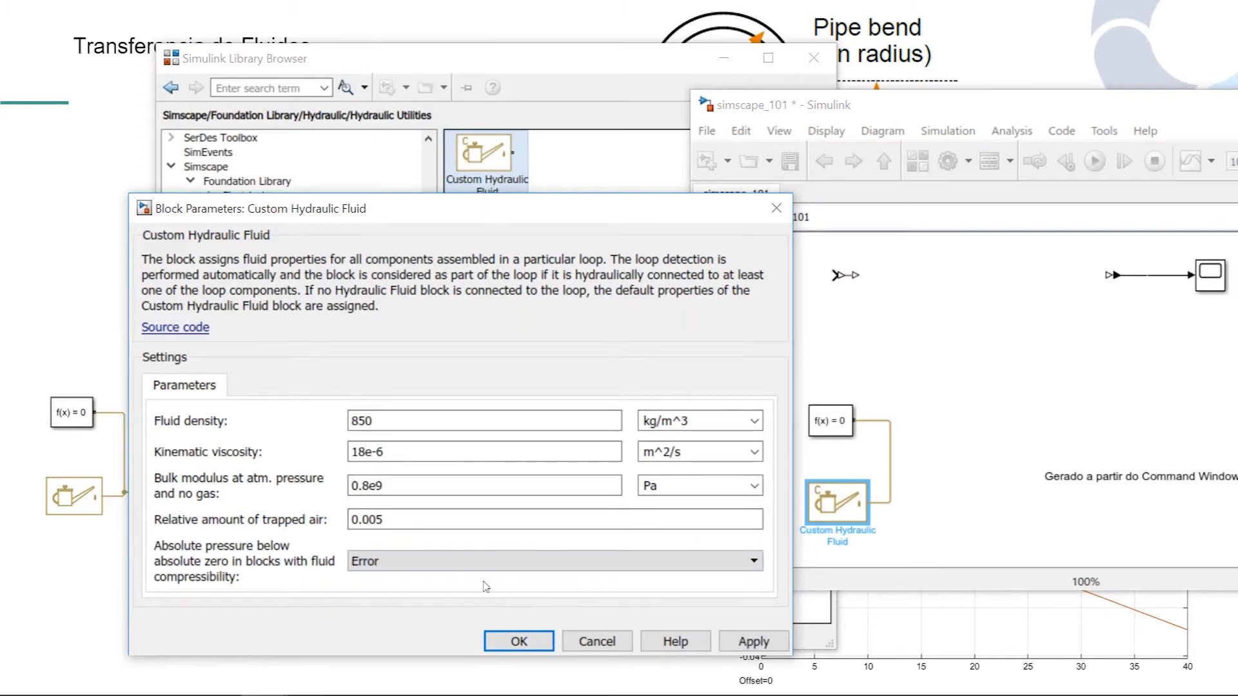
left_click(589, 646)
left_click(967, 386)
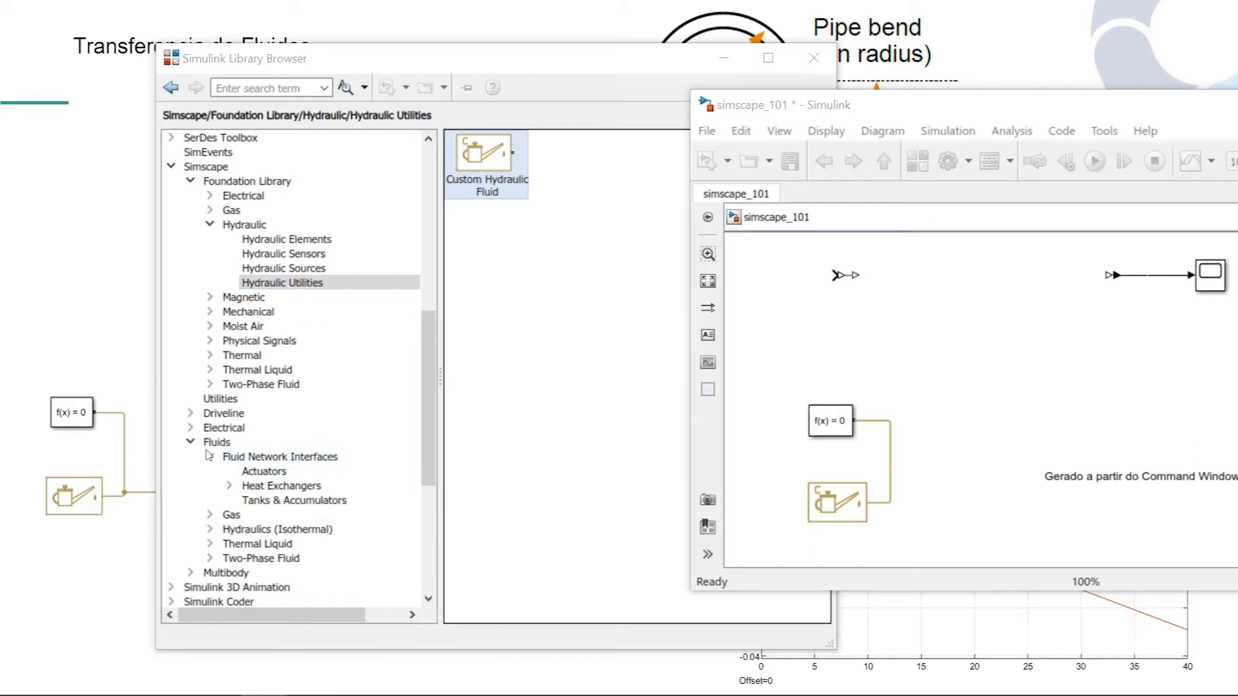
Replace the Custom Hydraulic Fluid block with a Hydraulic Fluid block from Fluids > Hydraulics (Isothermal) > Hydraulic Utilities, connected to the Solver Configuration line
left_click(209, 225)
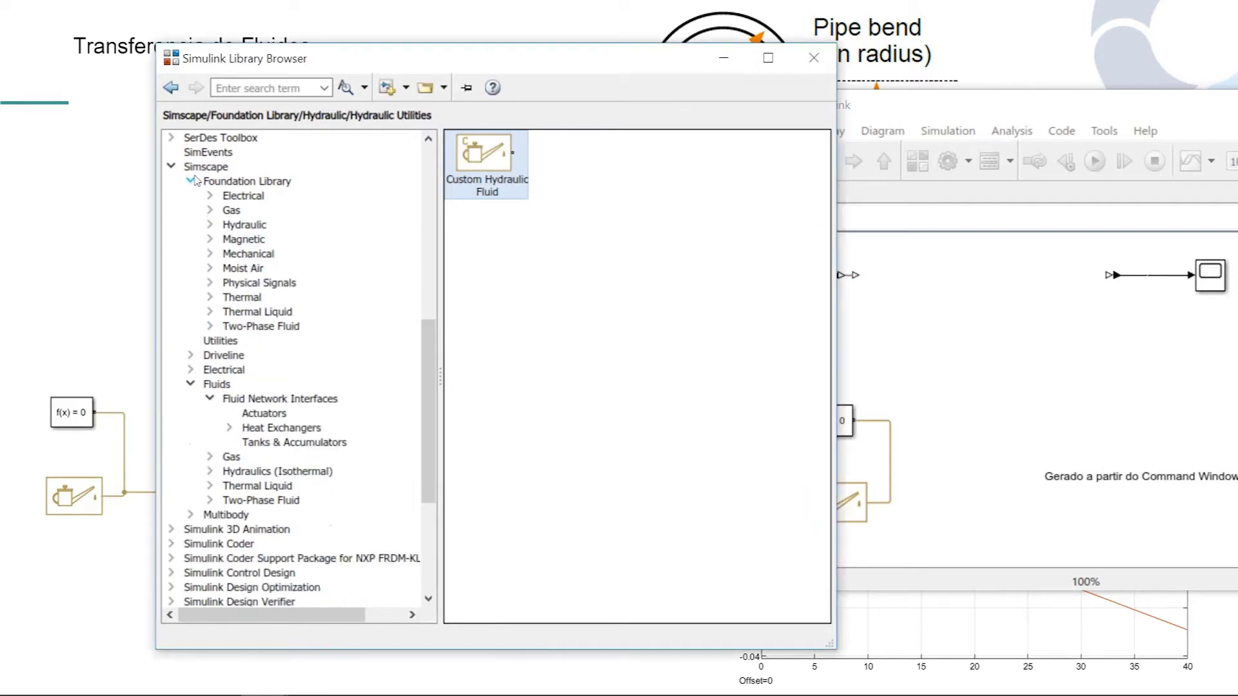
left_click(190, 181)
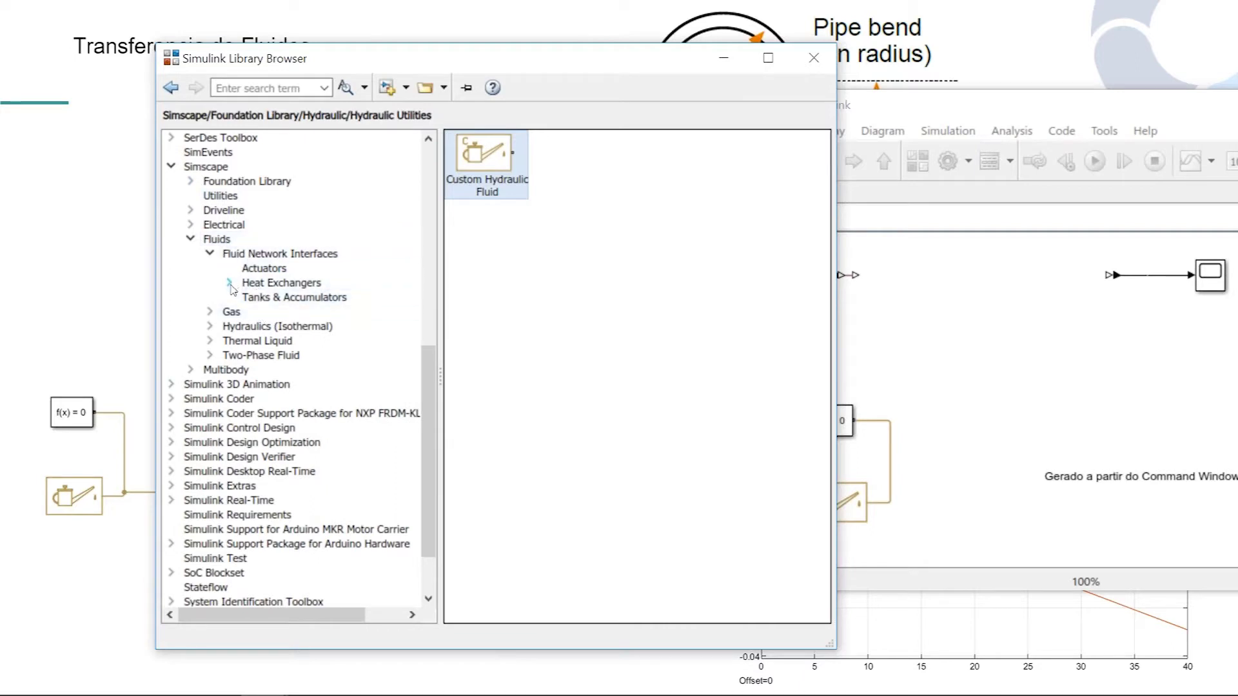
left_click(257, 297)
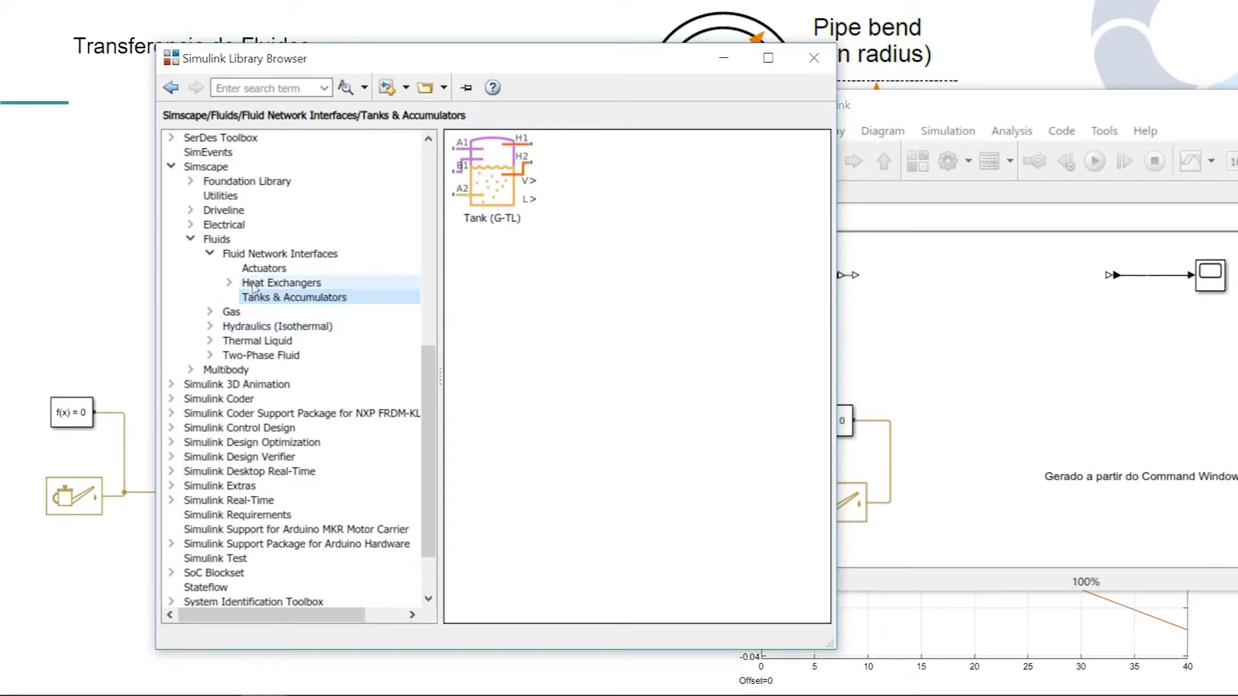
left_click(209, 327)
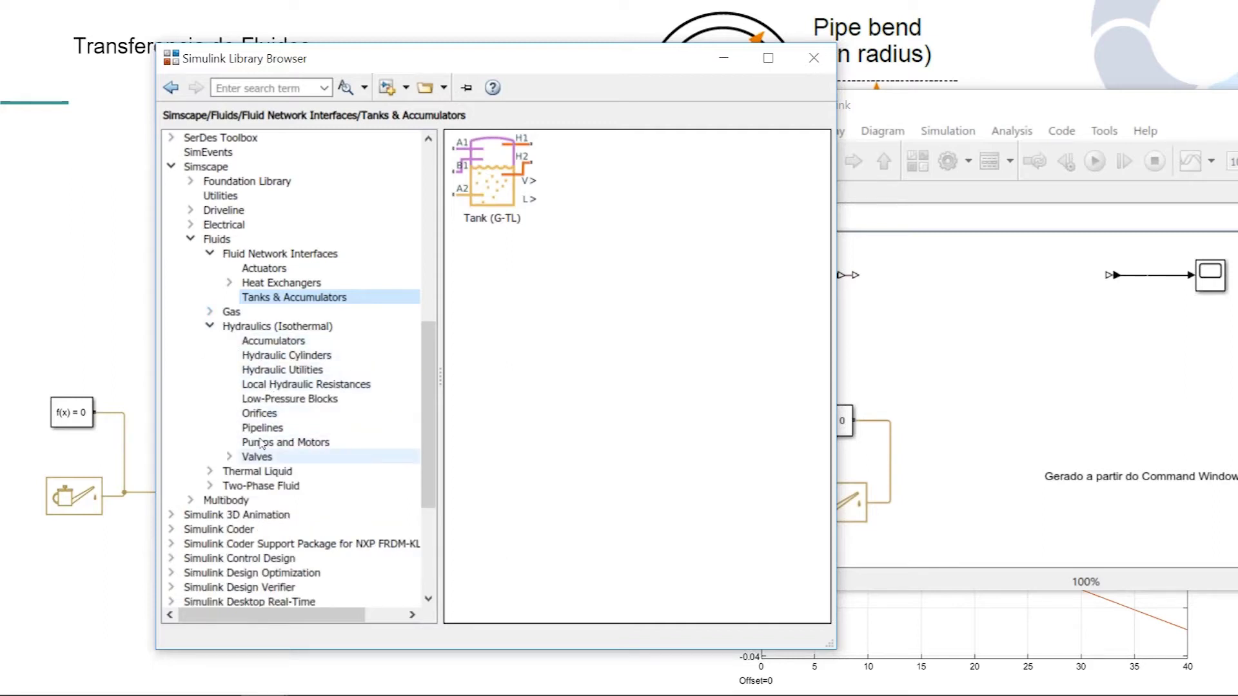
left_click(263, 358)
left_click(267, 342)
left_click(267, 370)
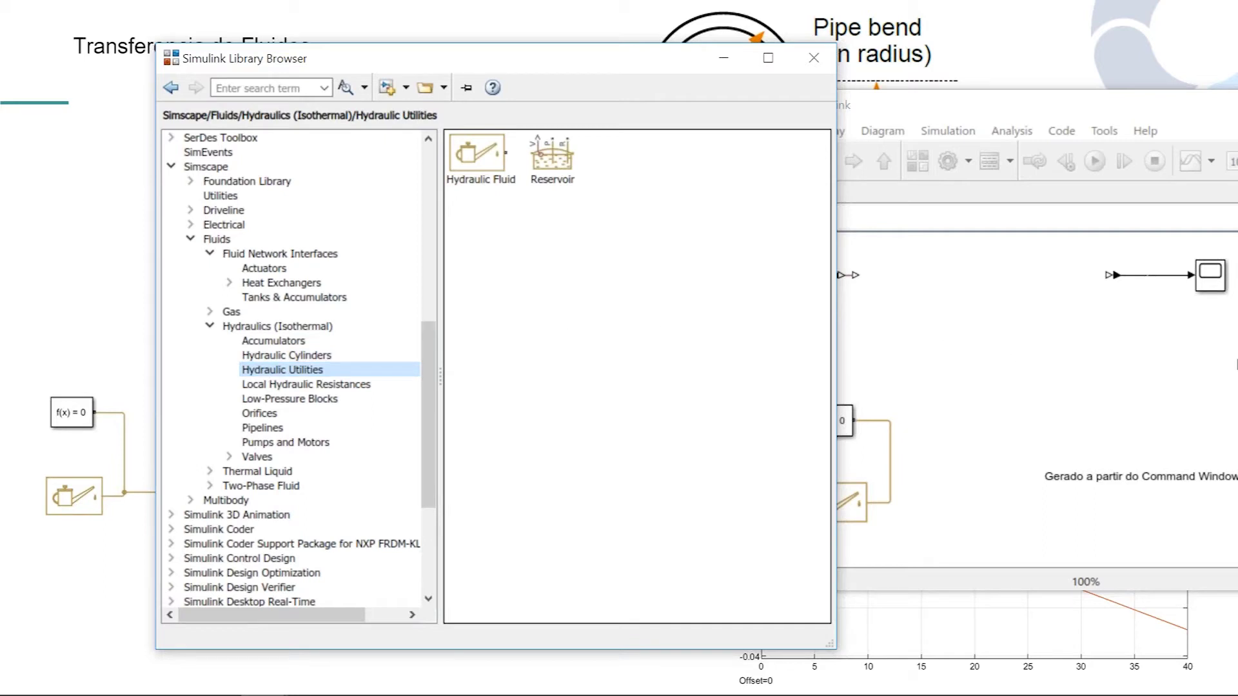
left_click(851, 503)
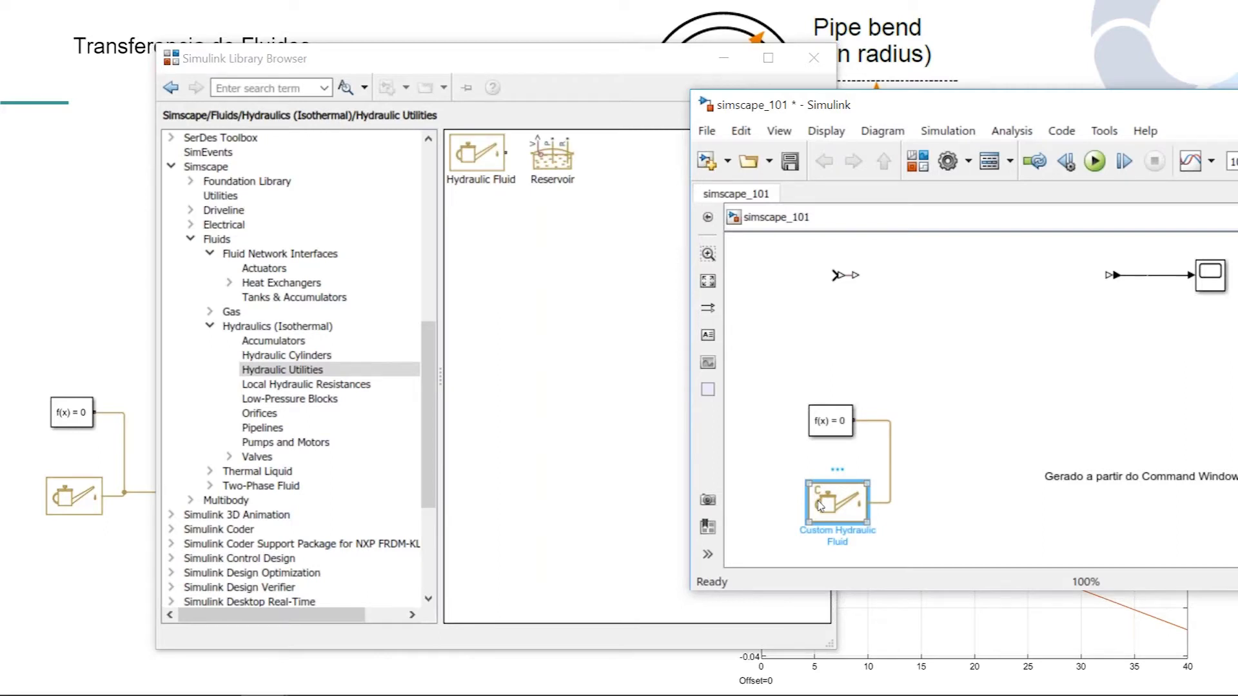
key("Delete")
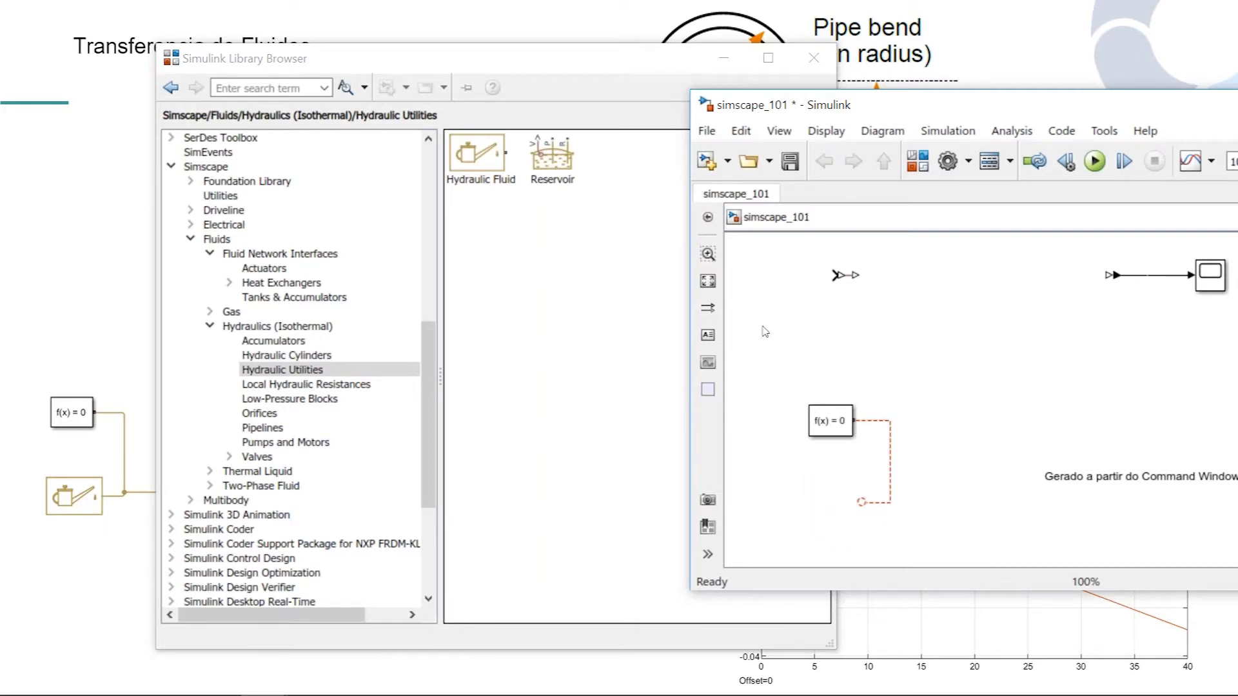
left_click(480, 160)
left_click_drag(481, 160, 837, 514)
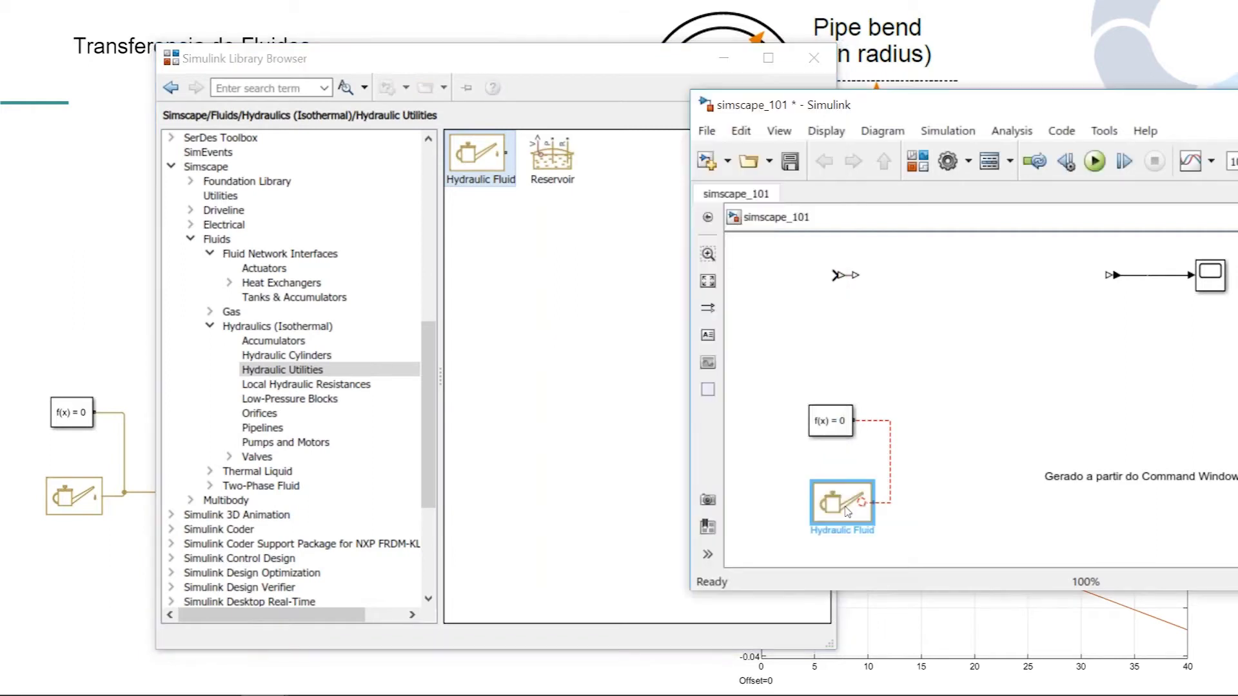
left_click_drag(900, 470, 891, 469)
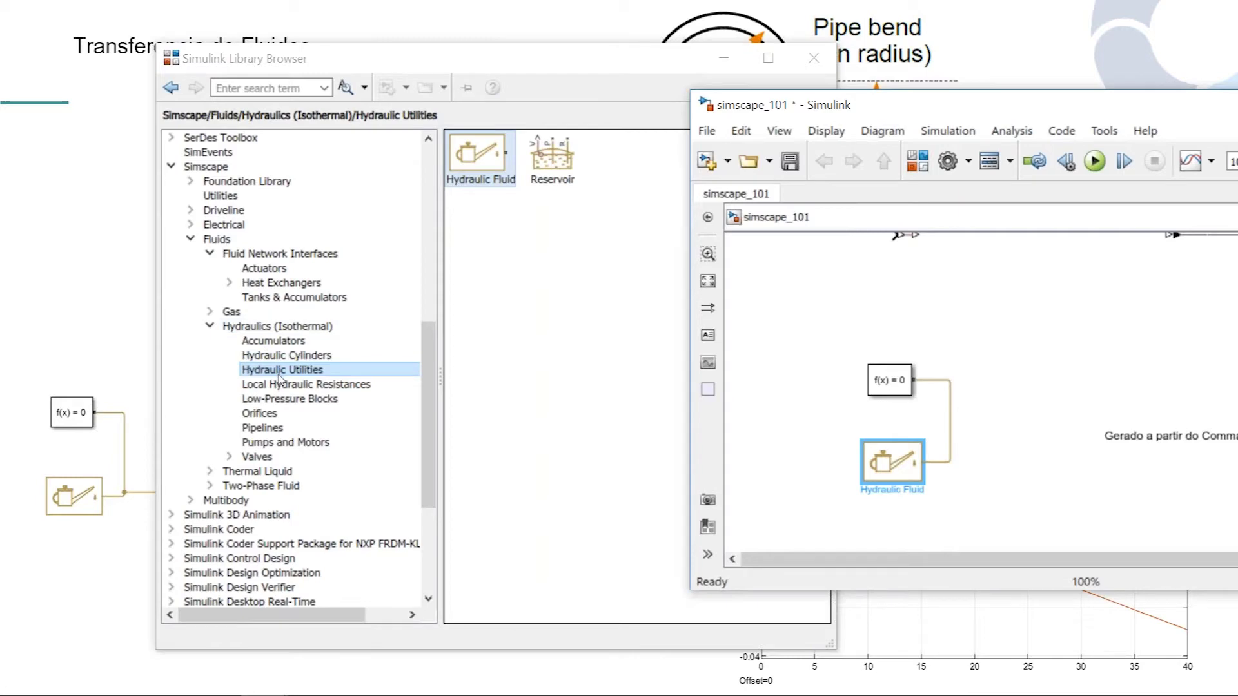
Set the Hydraulic Fluid block's fluid to Gasoline
mouse_move(900, 470)
double_click(900, 470)
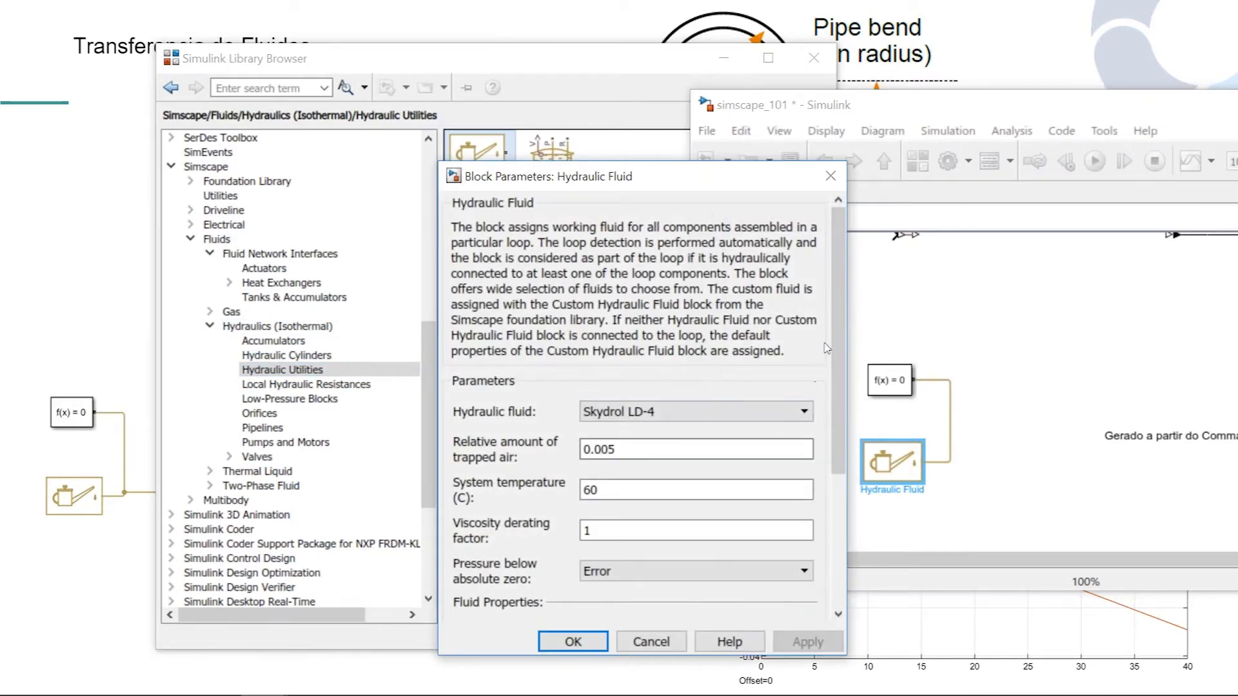
scroll(843, 380, "down", 3)
scroll(838, 399, "down", 3)
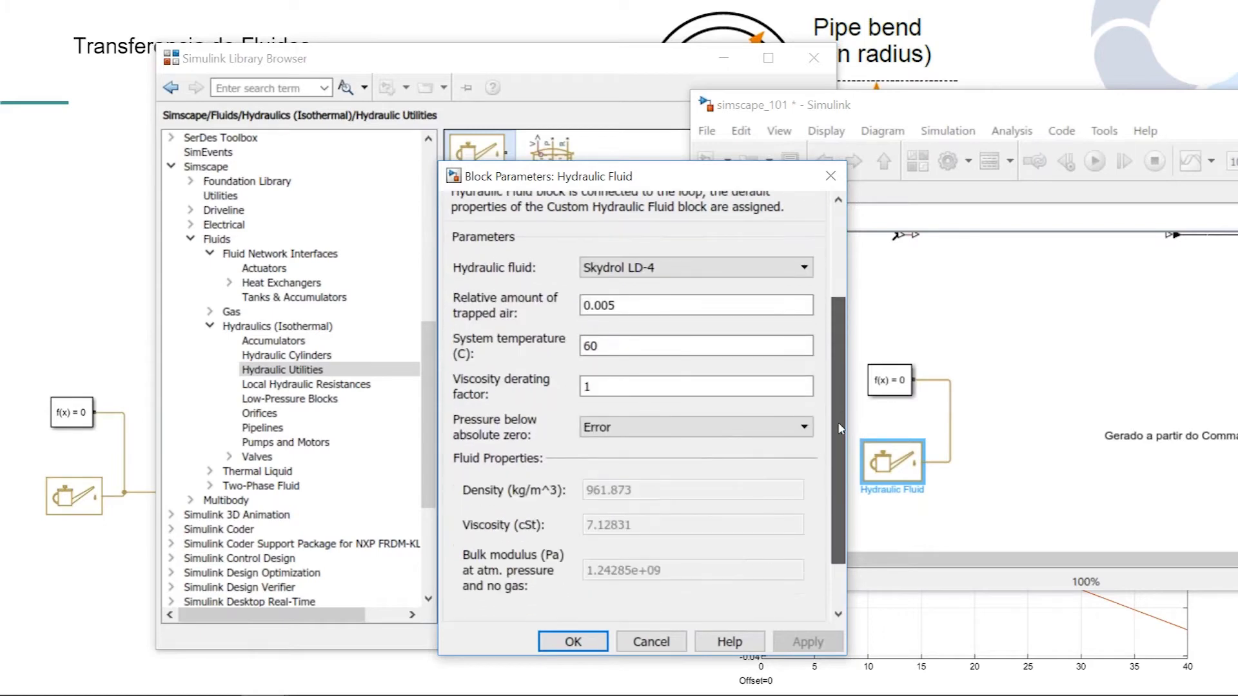
left_click(790, 267)
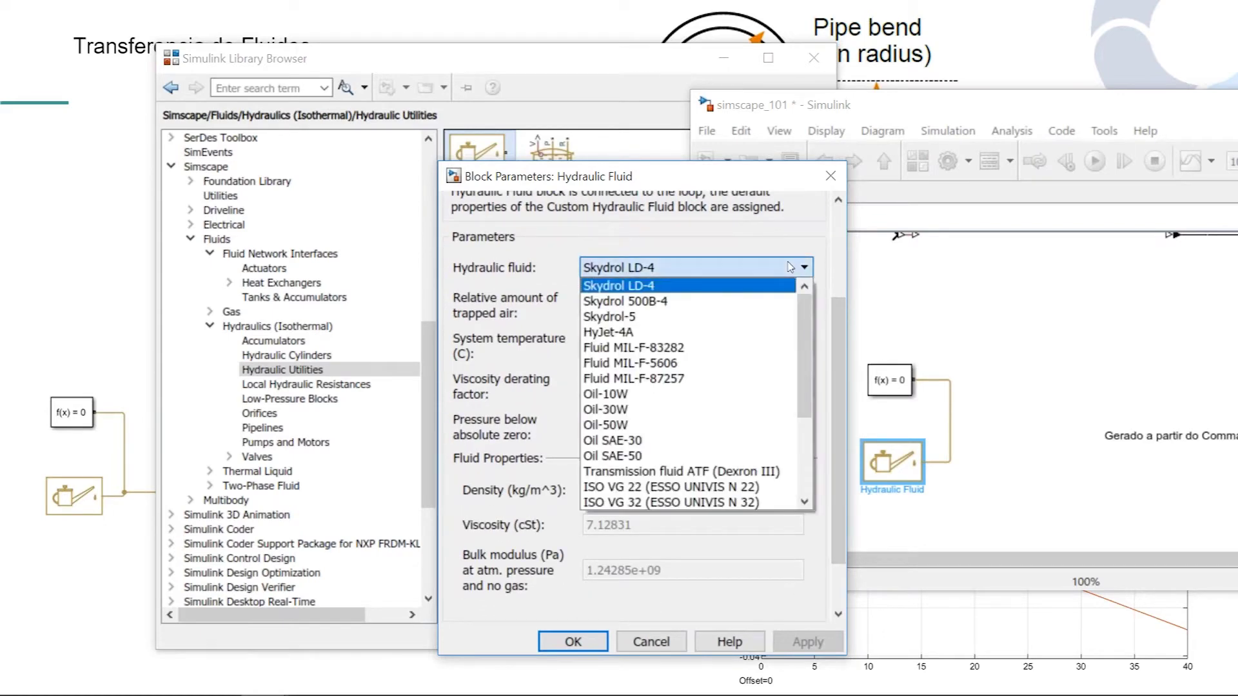
left_click_drag(804, 308, 806, 378)
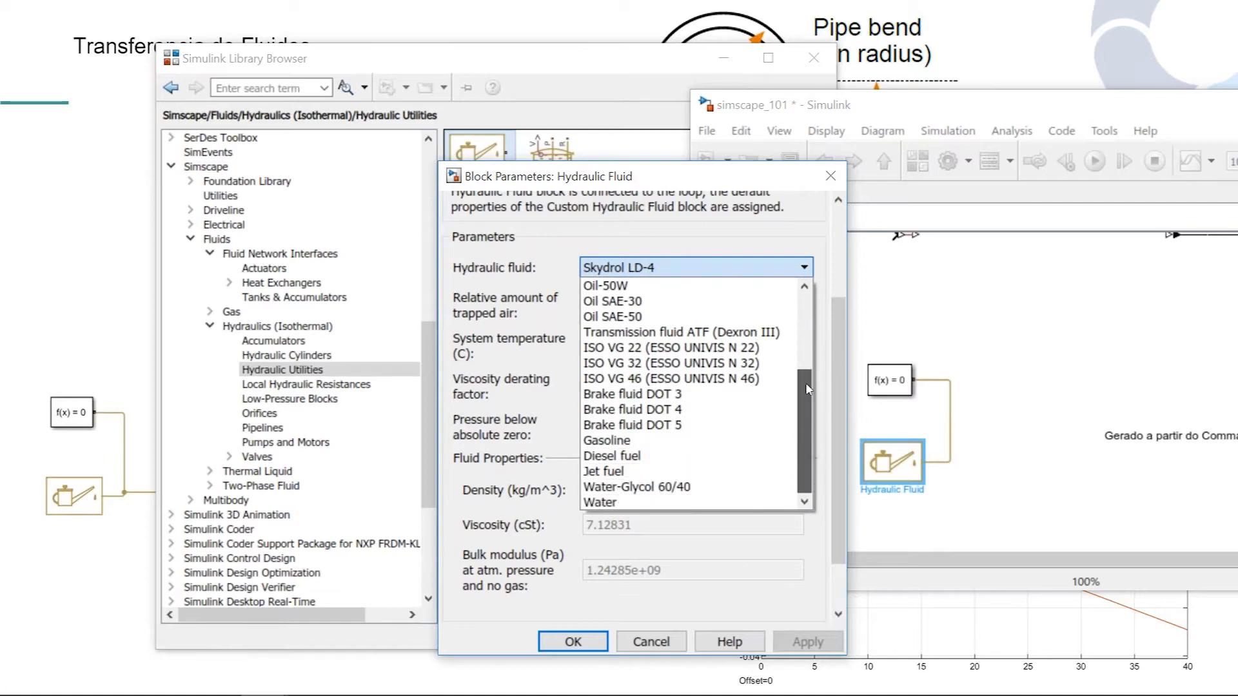
left_click(687, 449)
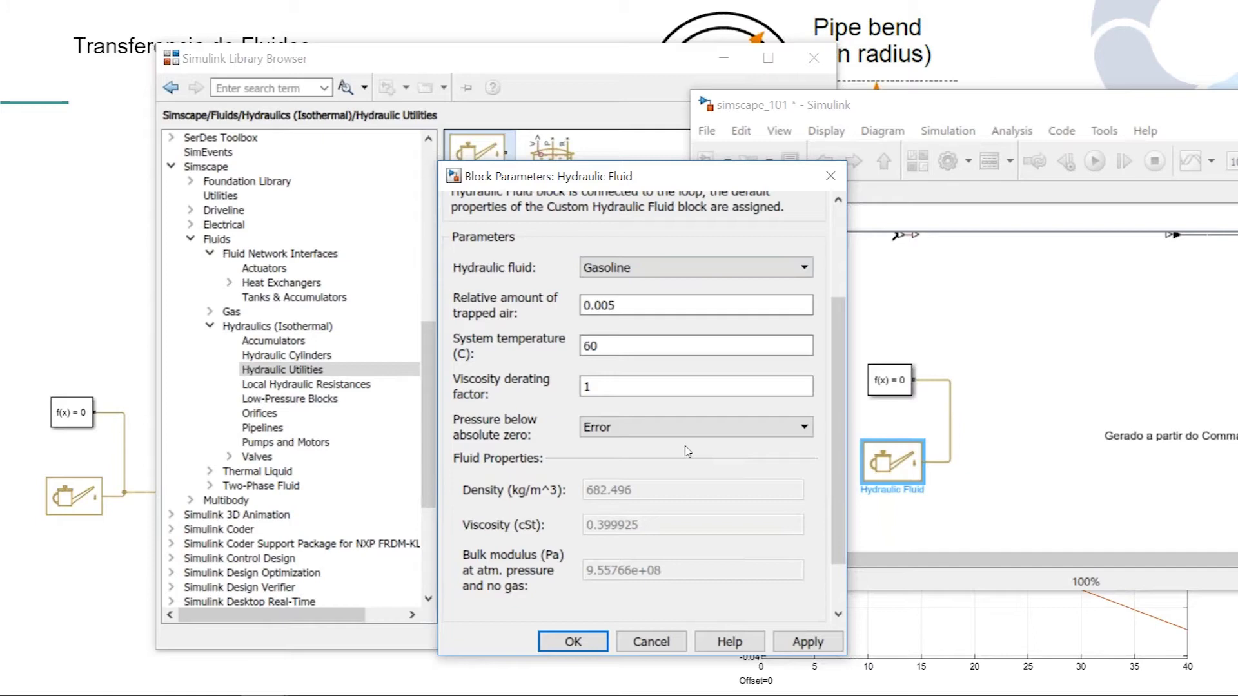
Look through the other predefined hydraulic fluids, keep Gasoline, and apply the block's parameters
left_click(690, 271)
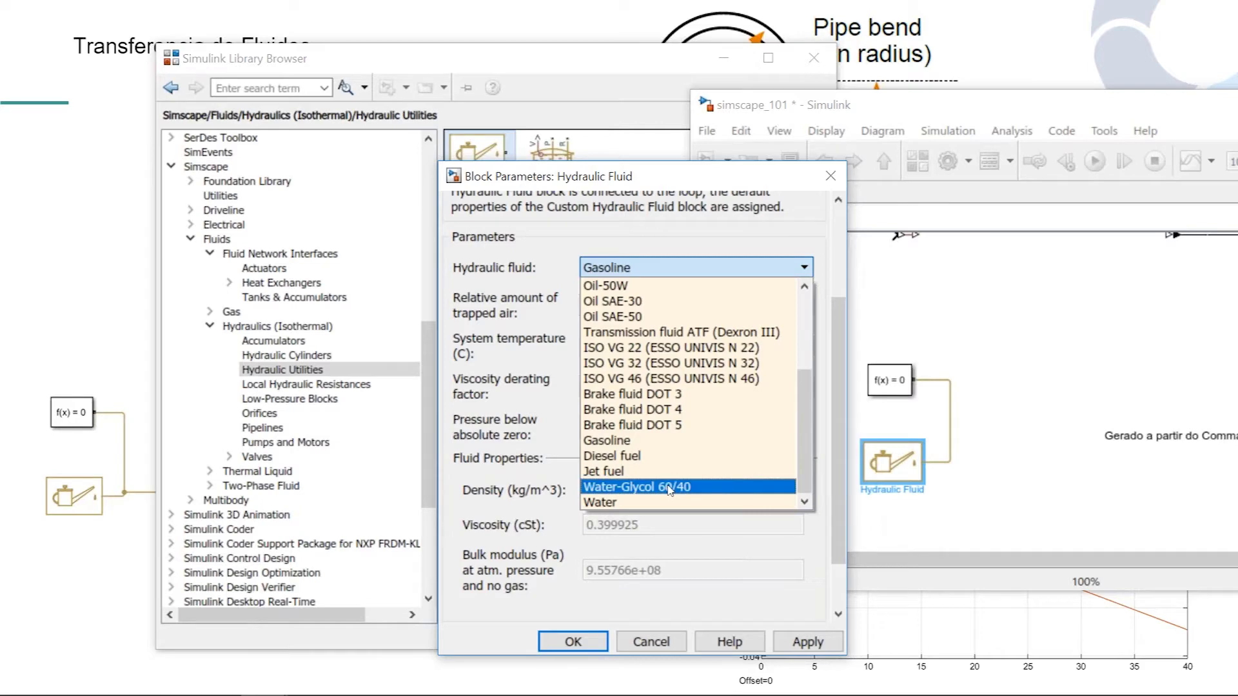
scroll(666, 464, "up", 1)
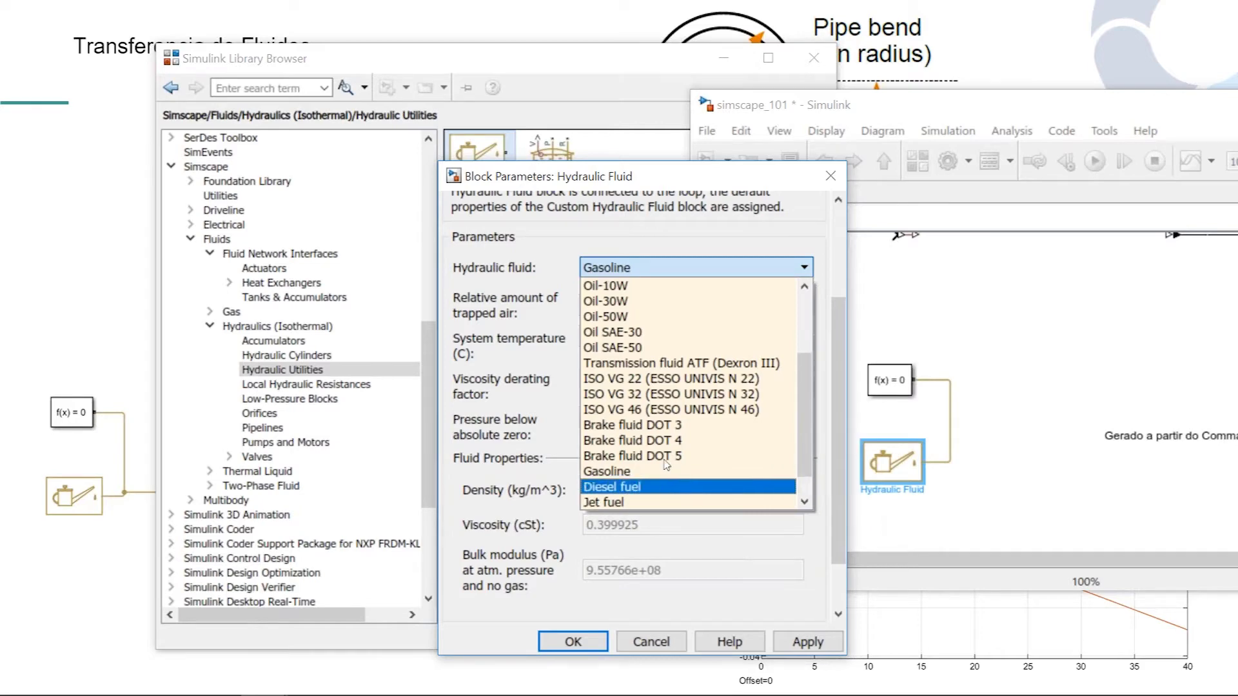
scroll(666, 465, "up", 3)
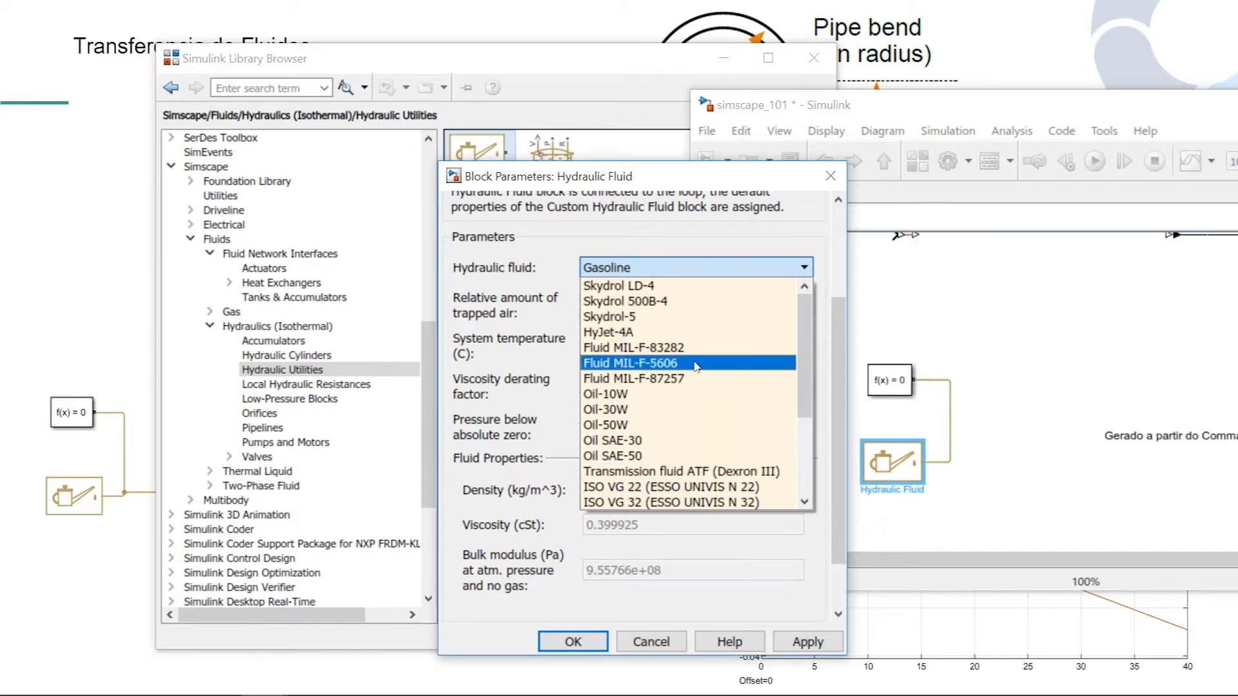
left_click(698, 272)
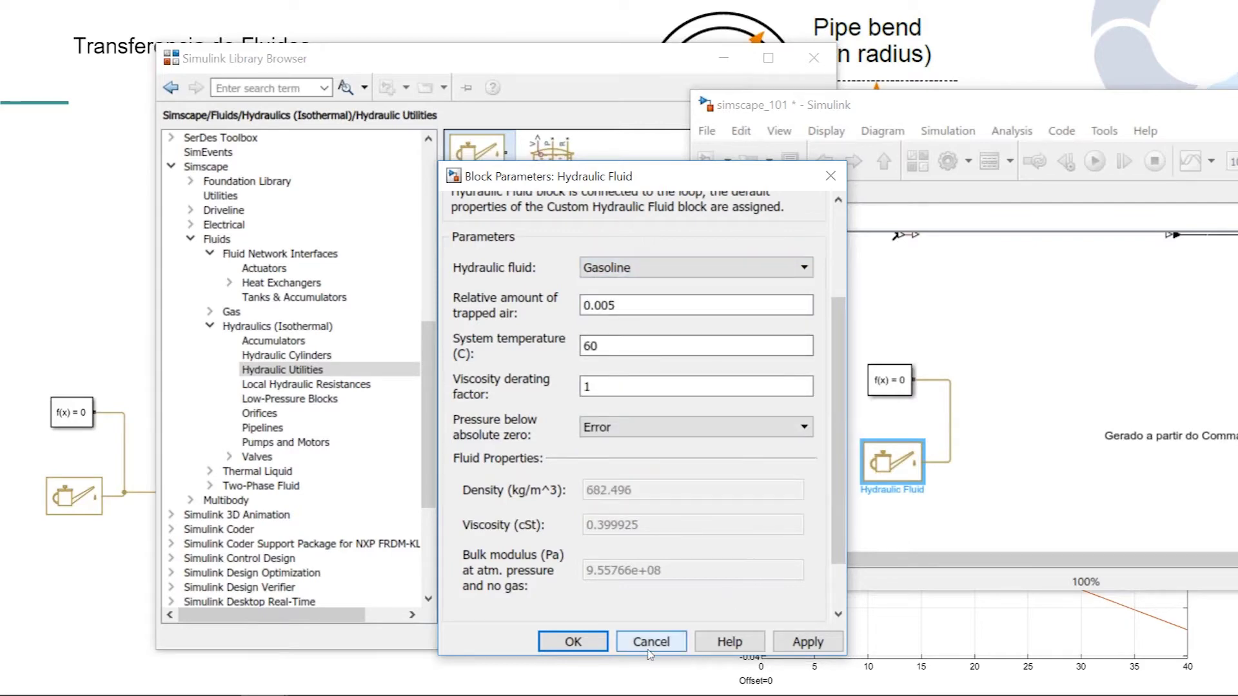
left_click(785, 643)
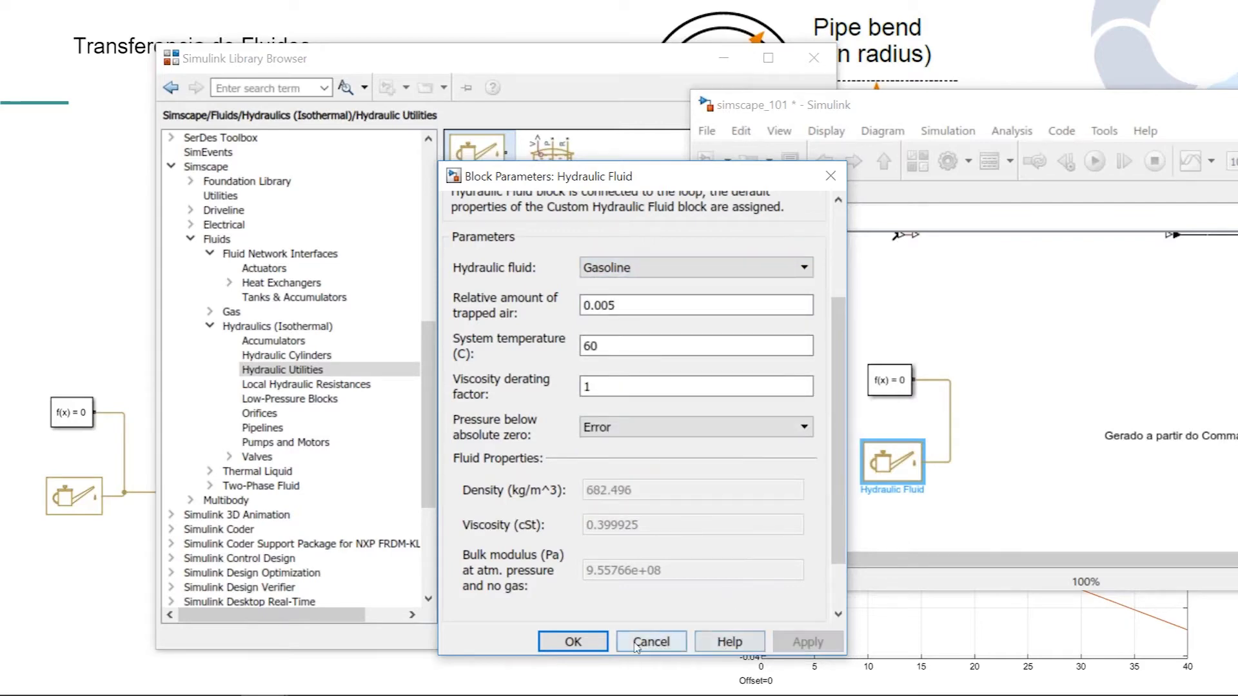
left_click(587, 643)
Add a Custom Hydraulic Fluid block from the Foundation Library's Hydraulic Utilities beside the Solver Configuration block
left_click_drag(427, 345, 406, 271)
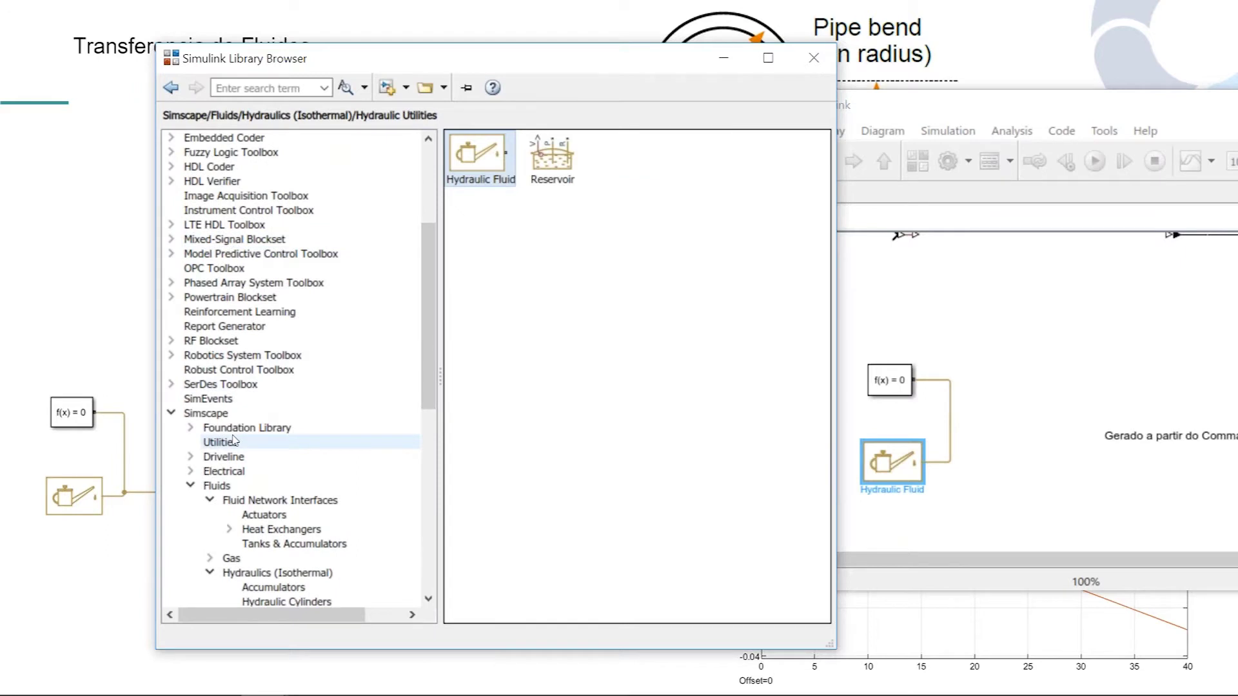
left_click(232, 429)
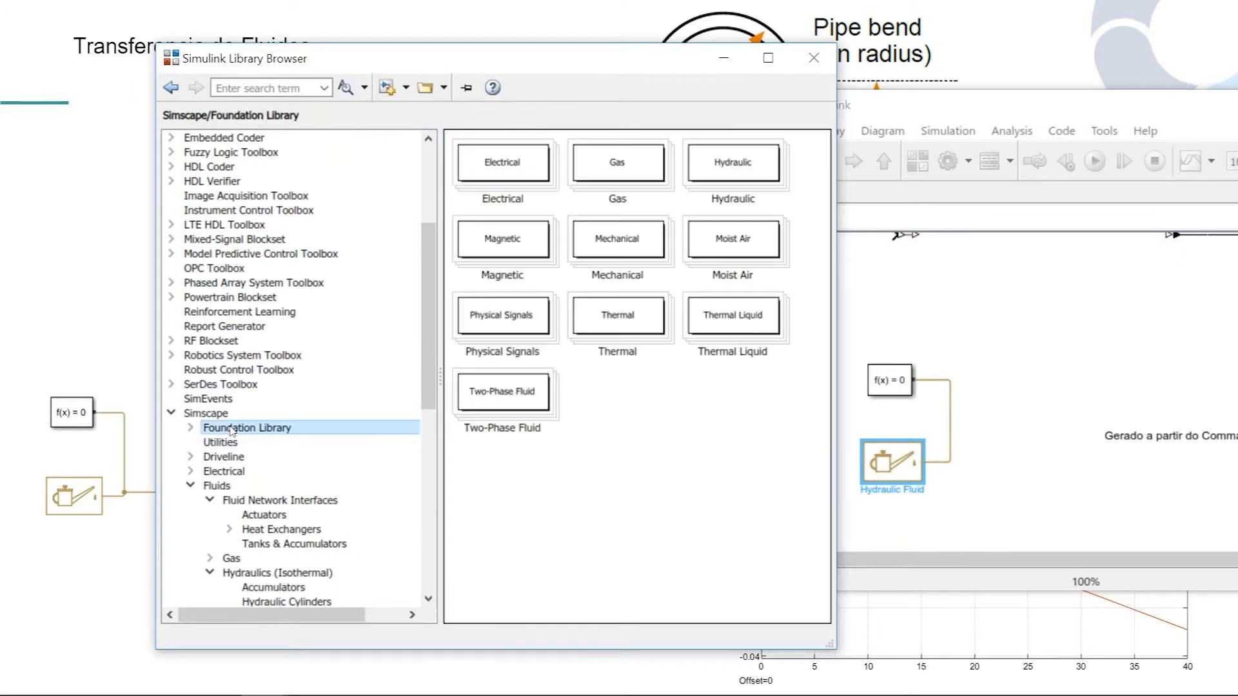
left_click(190, 428)
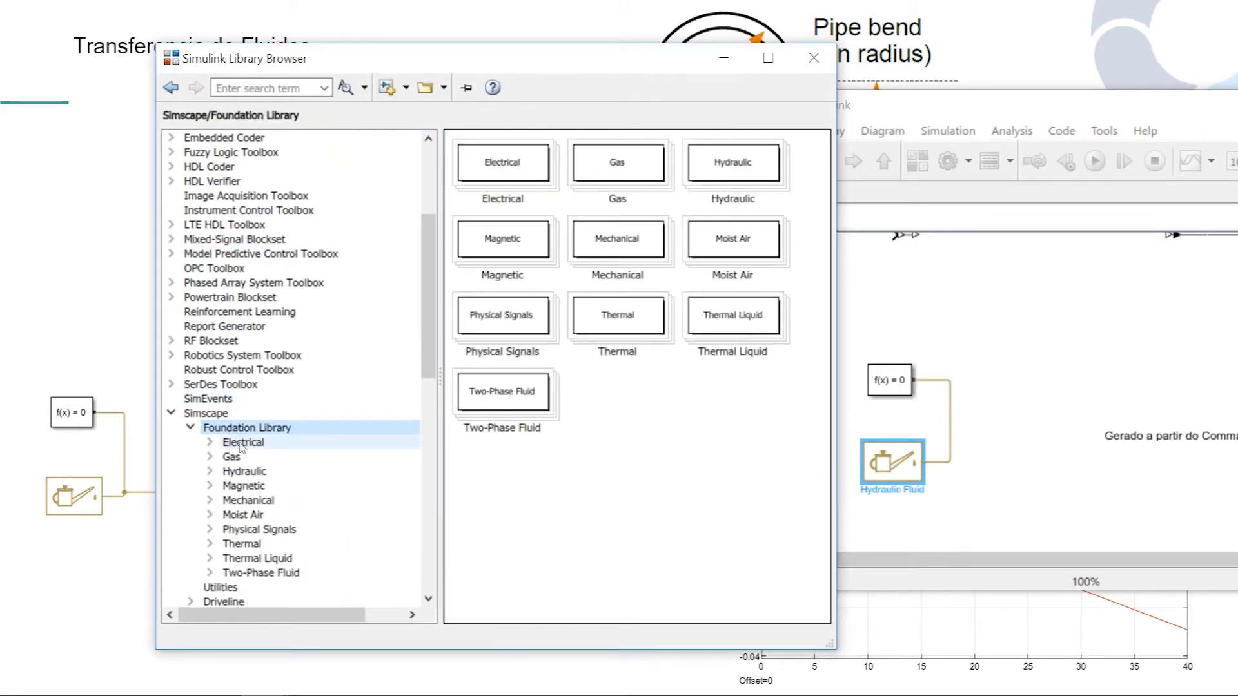
left_click(248, 475)
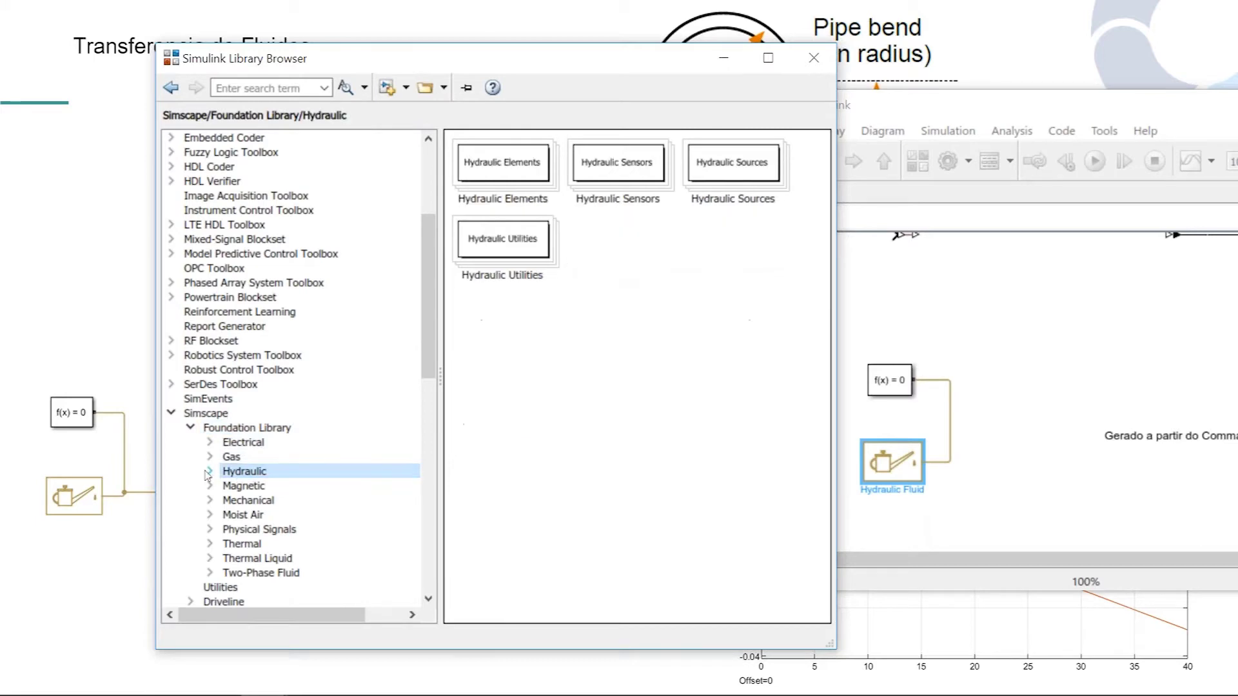
left_click(209, 471)
left_click(263, 485)
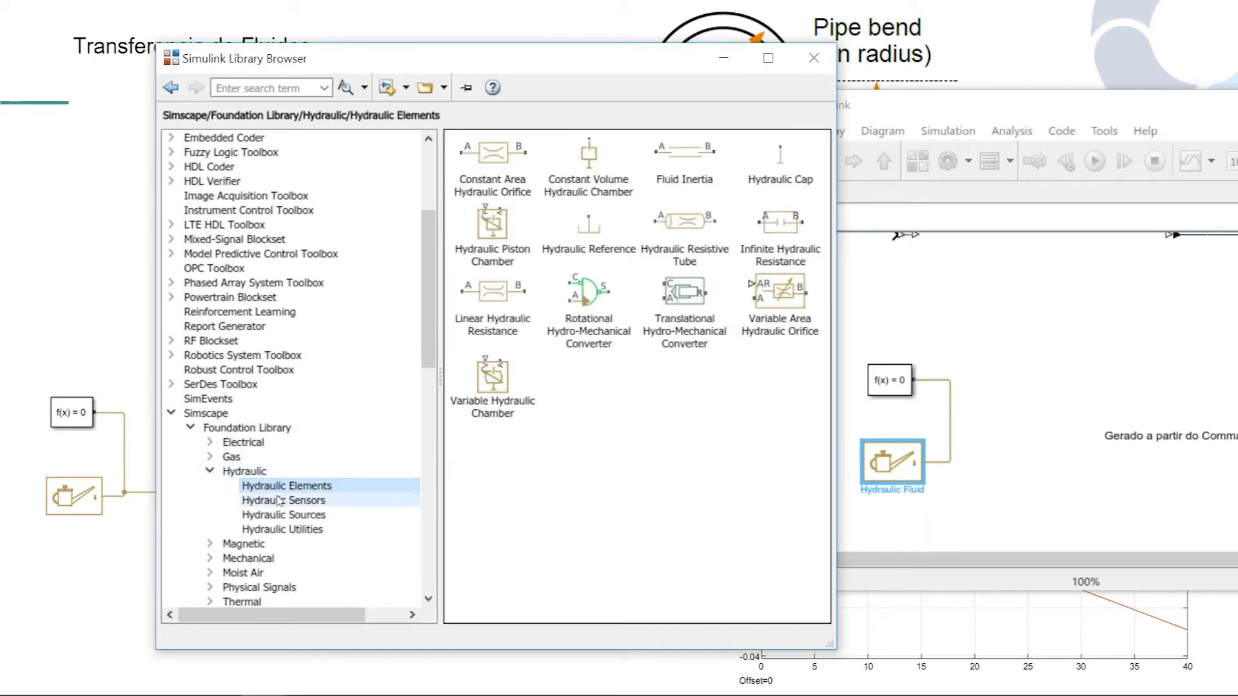
left_click(279, 501)
left_click(291, 515)
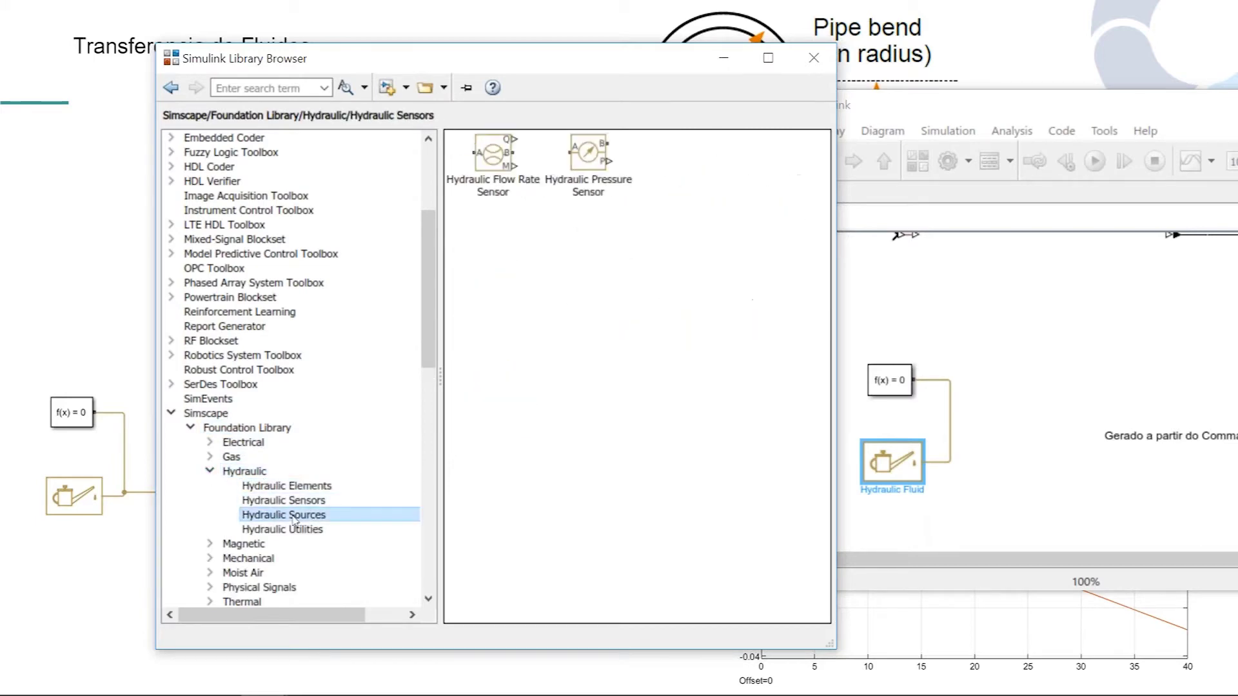
left_click(301, 530)
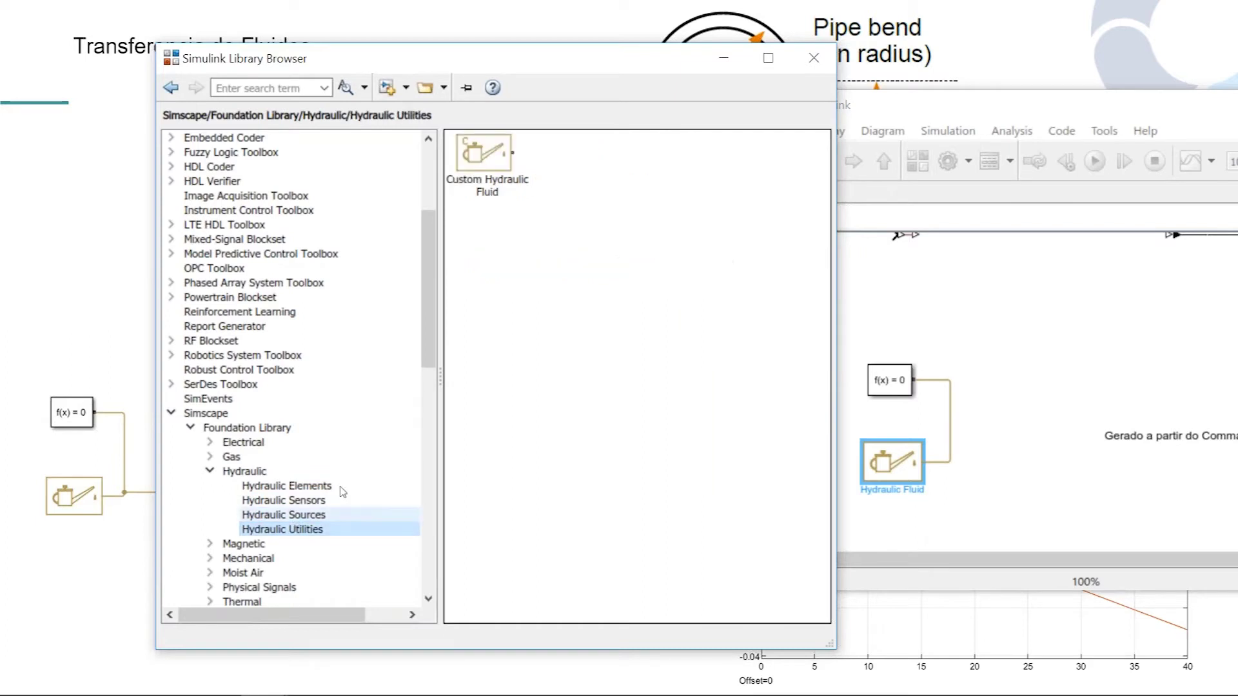
left_click(480, 165)
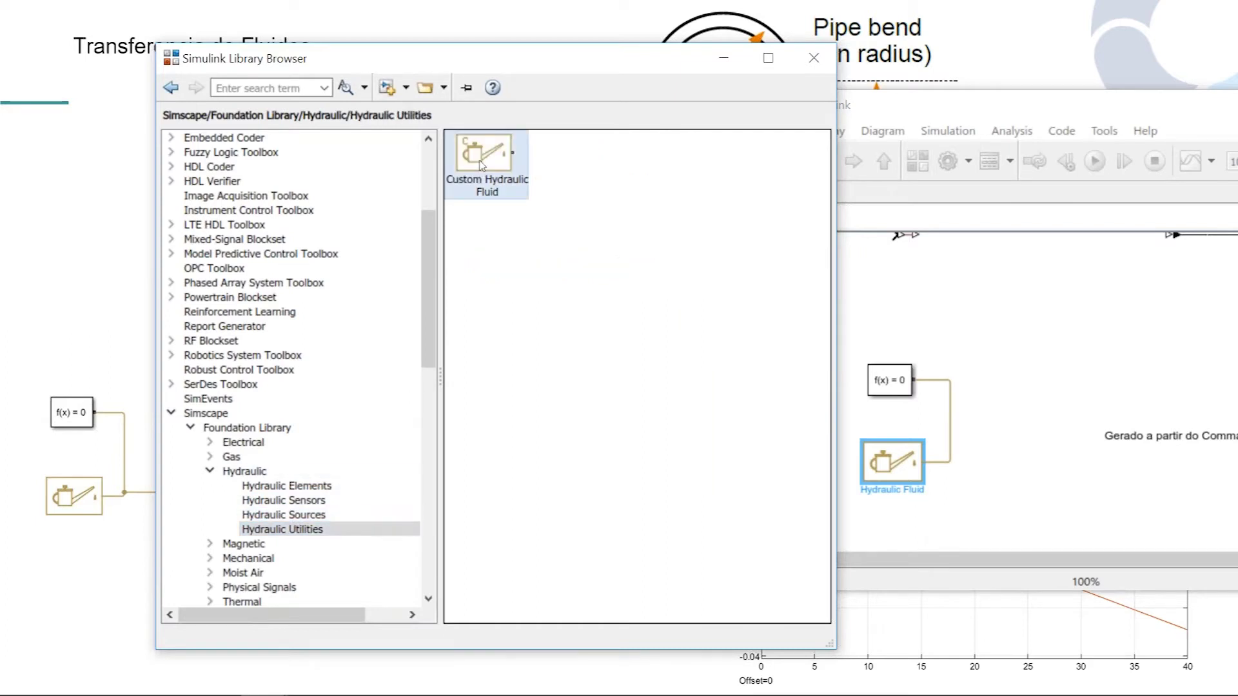
left_click_drag(480, 165, 1025, 363)
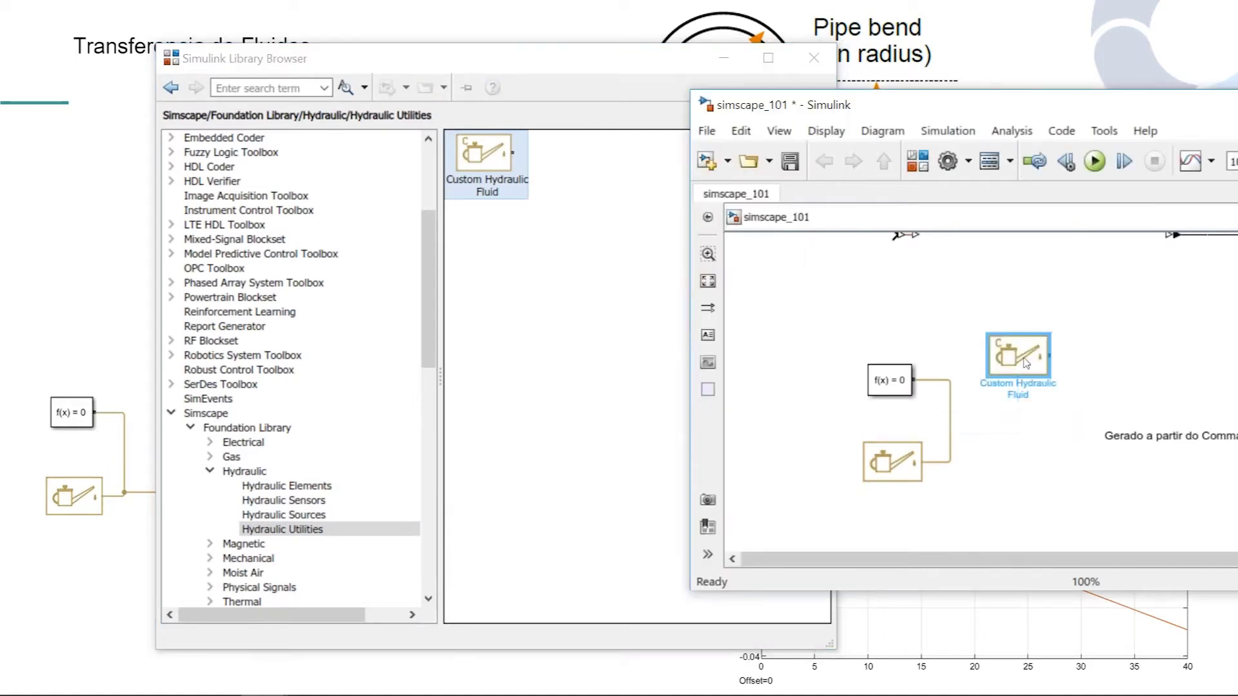
Review the Custom Hydraulic Fluid block's parameters and its source code, and close both without changes
double_click(1026, 363)
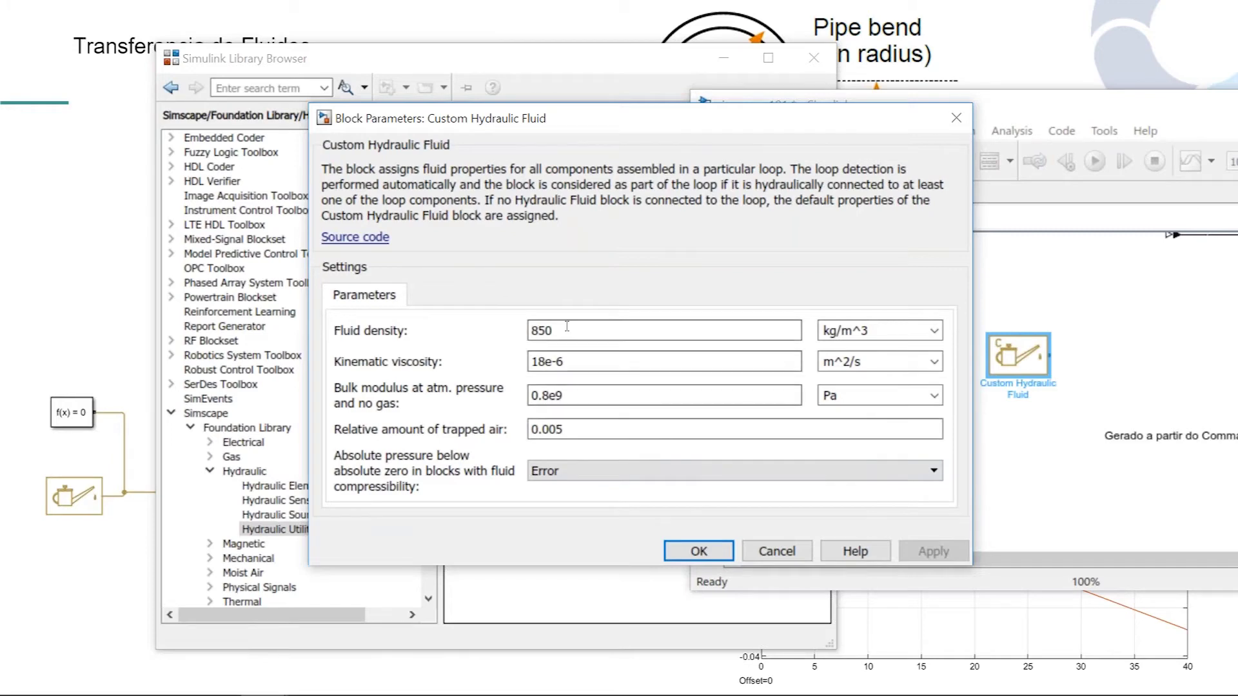
left_click(365, 242)
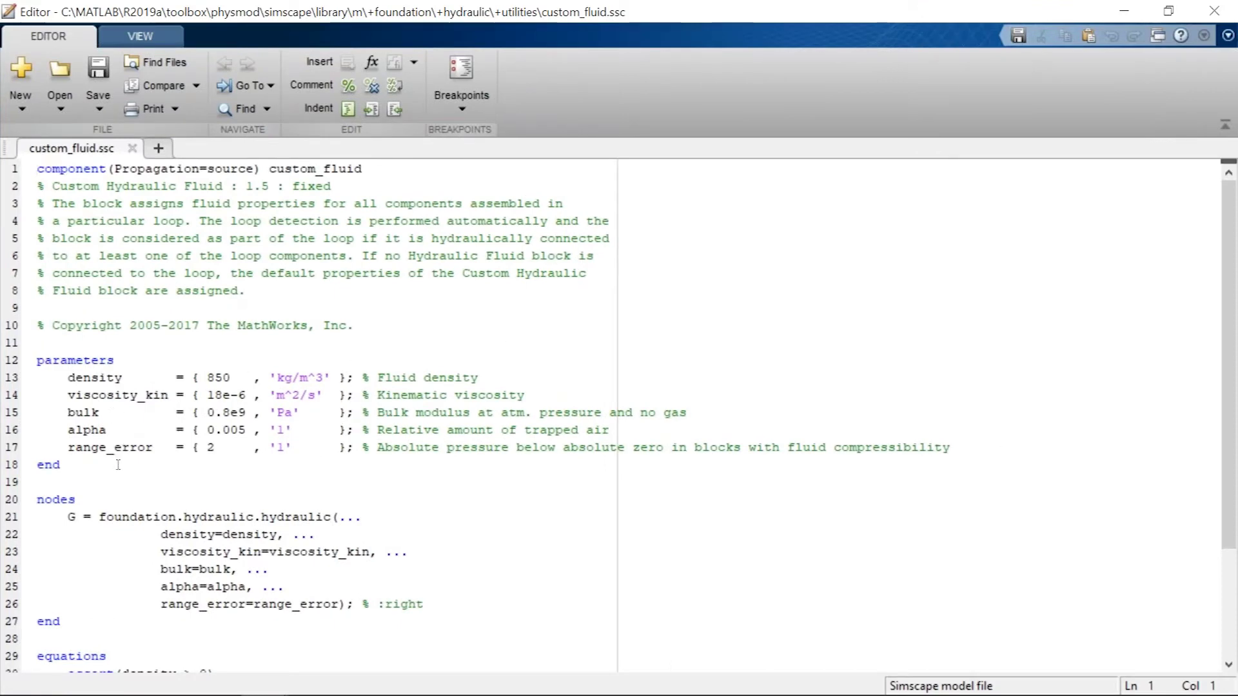
scroll(118, 464, "down", 3)
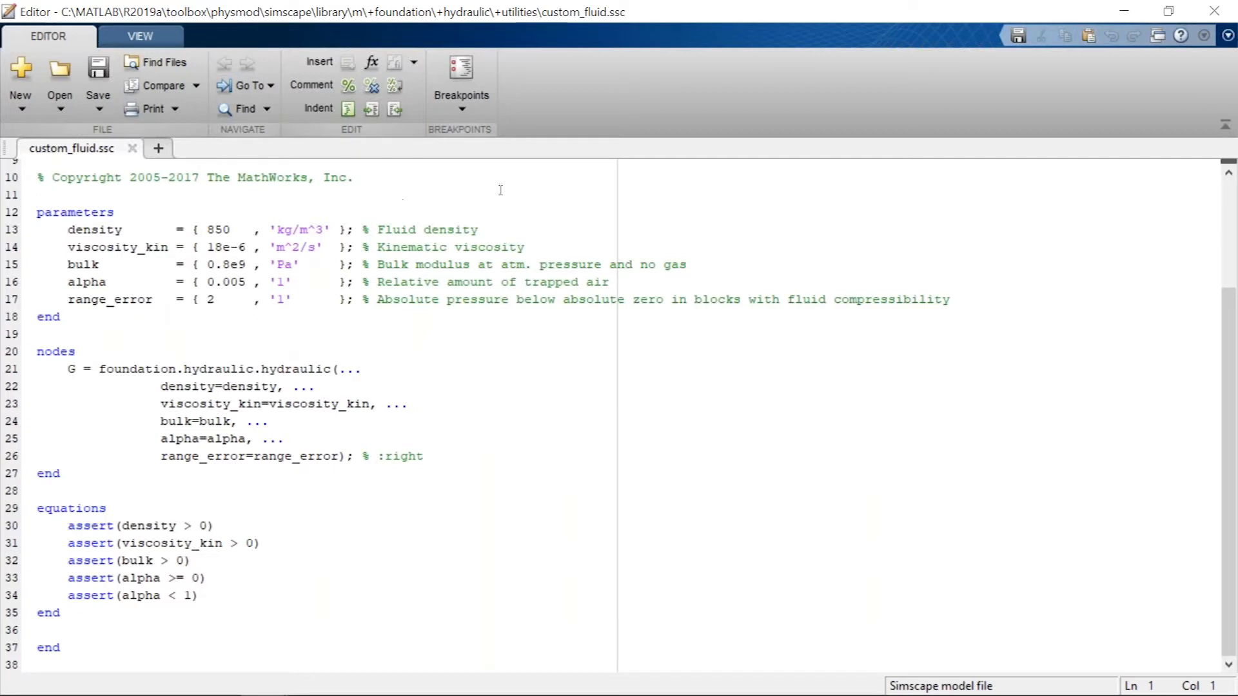
left_click(1218, 10)
left_click(1220, 11)
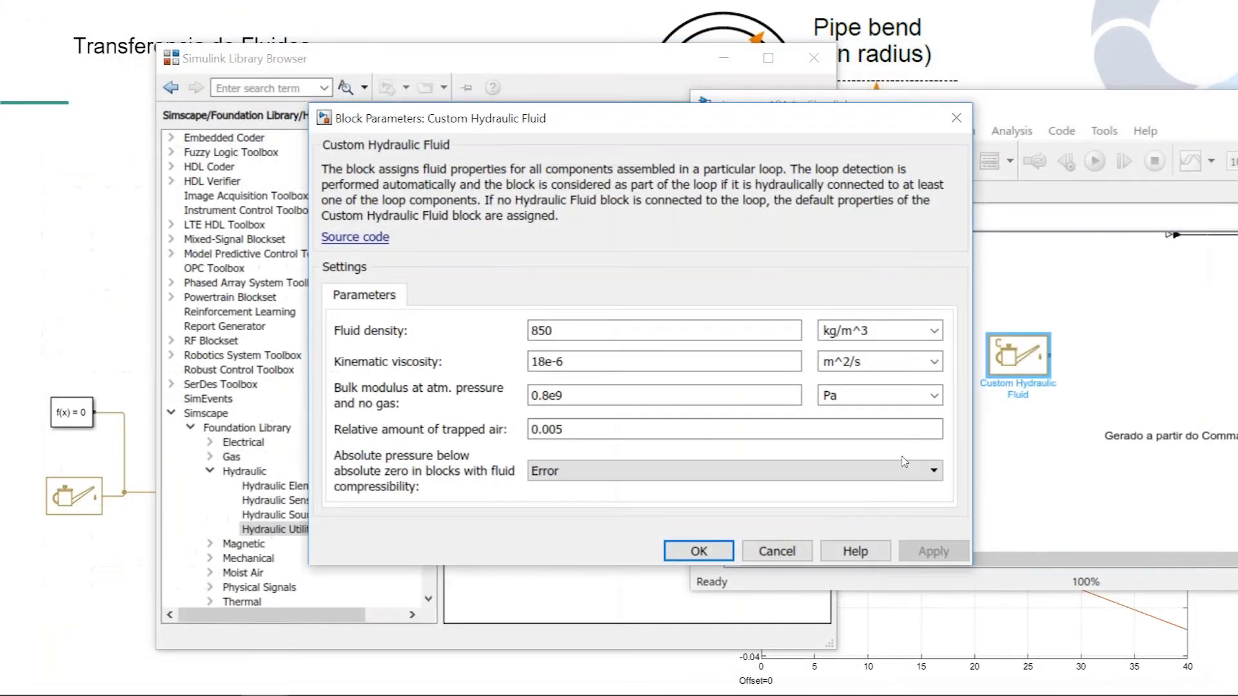
left_click(795, 564)
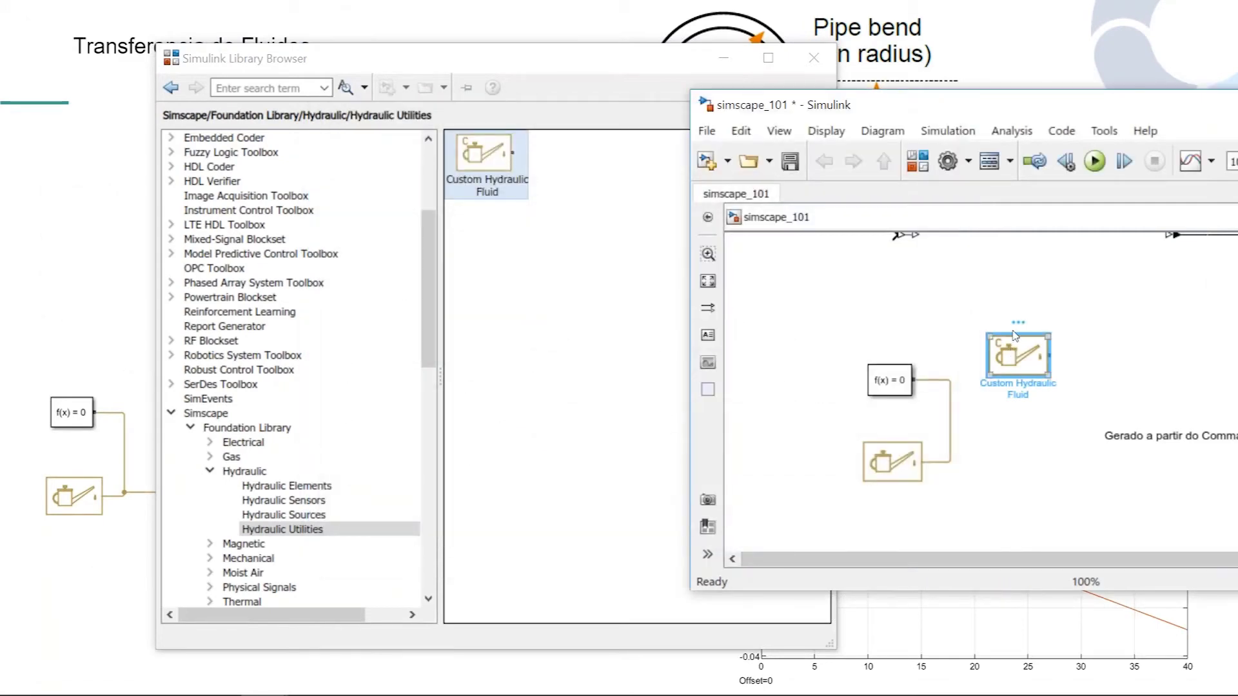
Delete the unconnected Custom Hydraulic Fluid block, keeping the Hydraulic Fluid block on the Solver Configuration line
key("Delete")
left_click(896, 466)
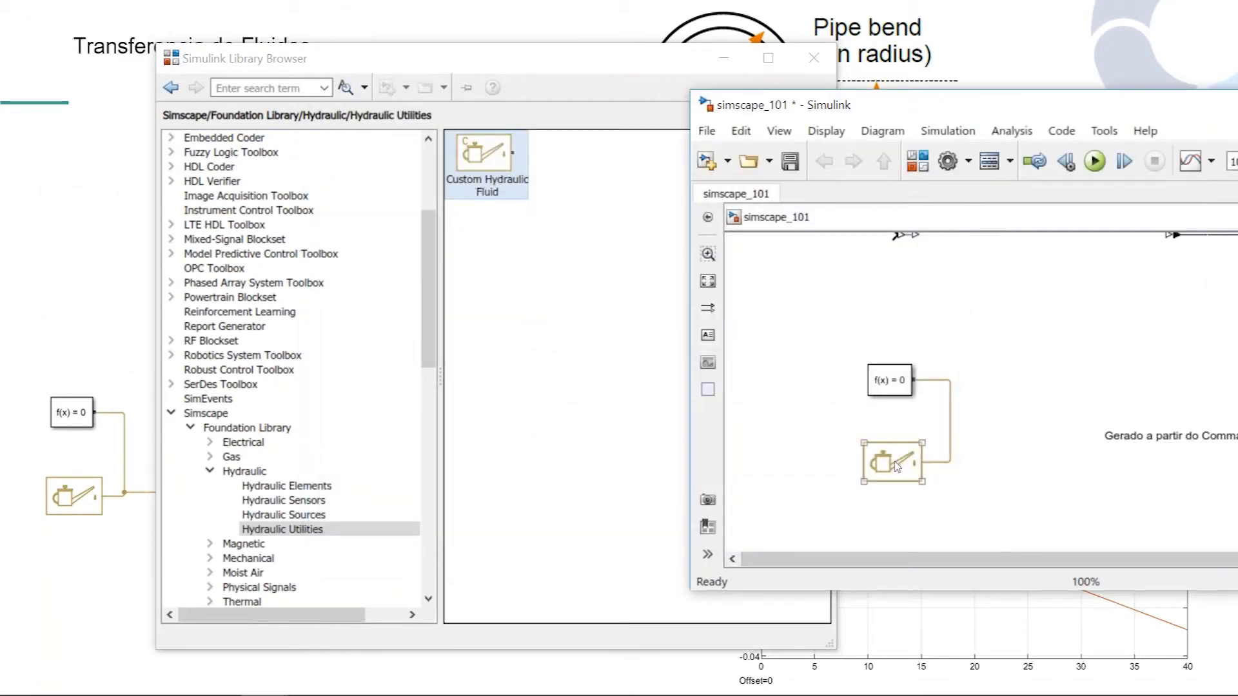
left_click(806, 459)
Collapse the Foundation Library and show the Hydraulic Utilities blocks under Simscape > Fluids > Hydraulics (Isothermal)
left_click(210, 472)
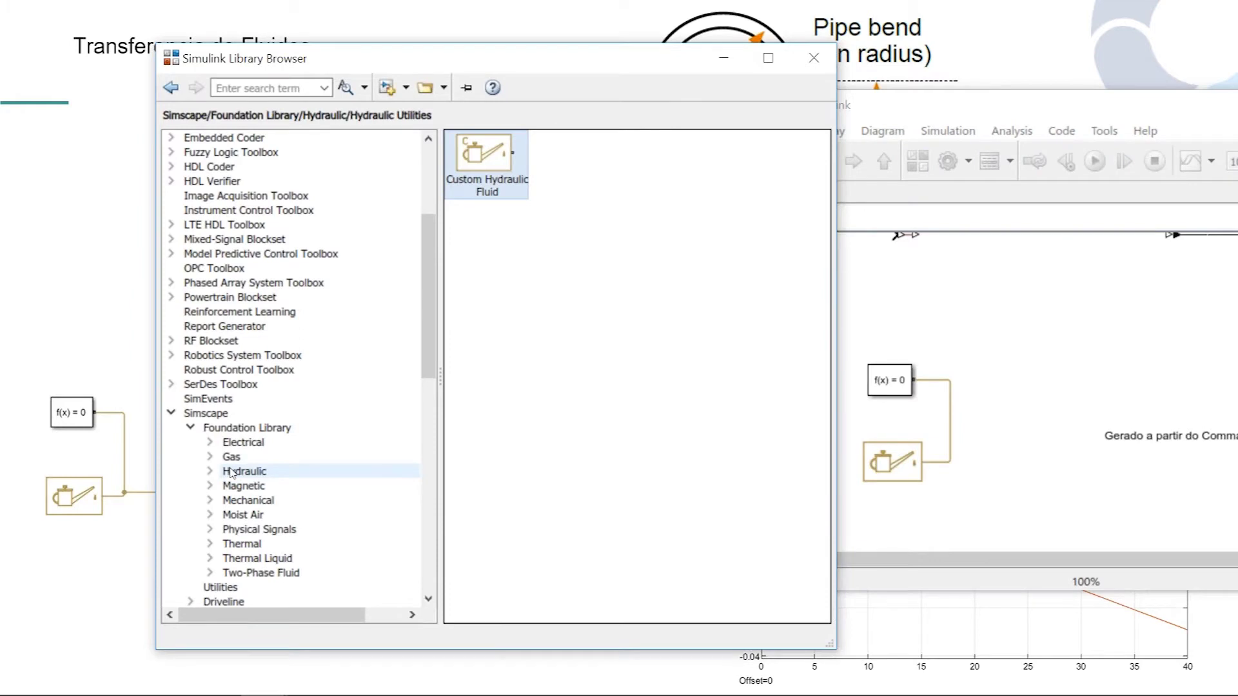
left_click(189, 429)
scroll(274, 548, "down", 1)
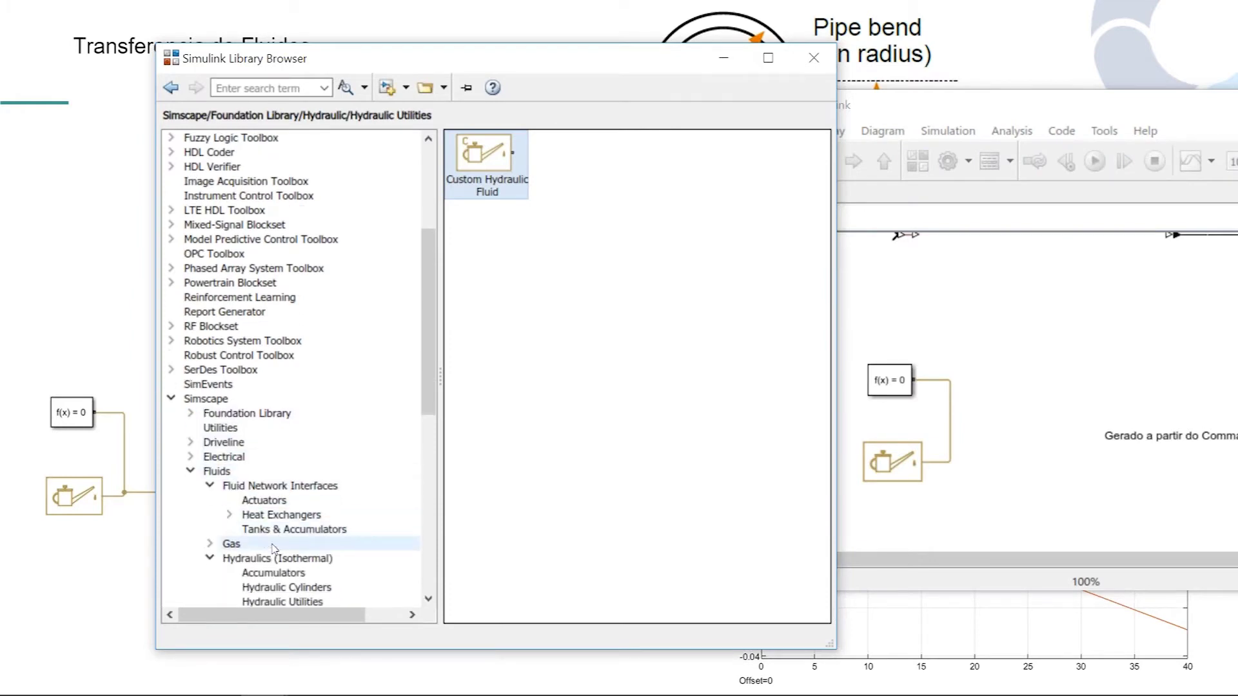
scroll(273, 548, "down", 3)
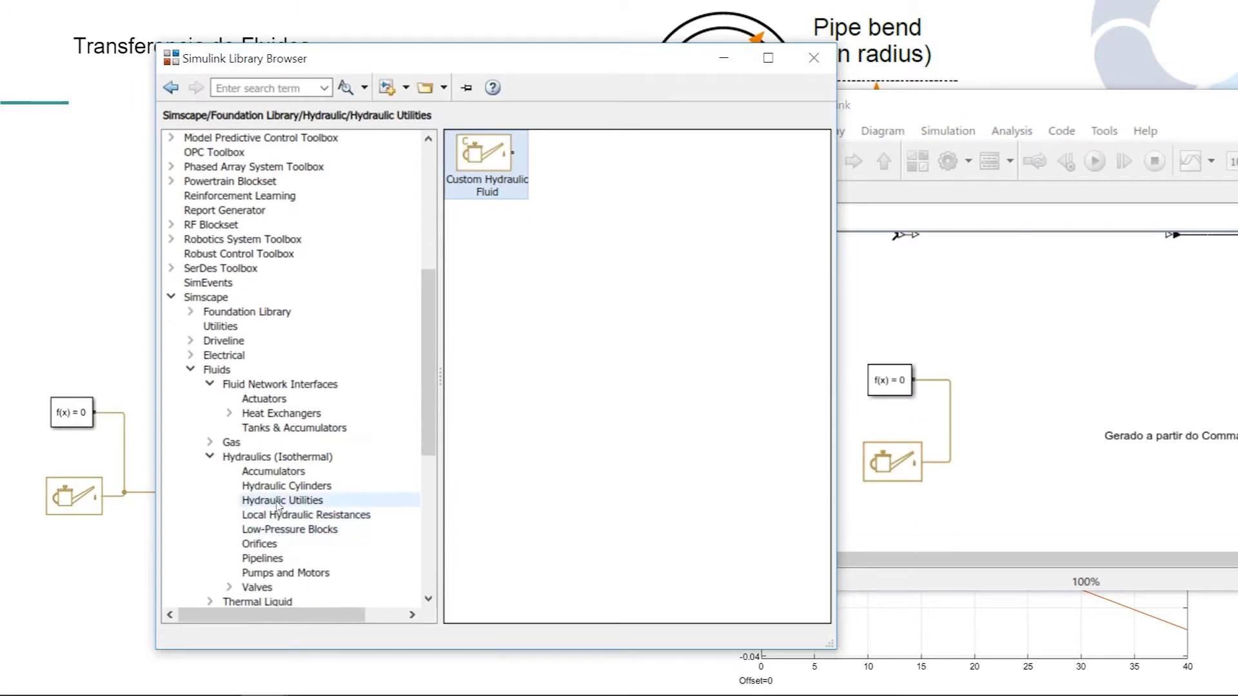
left_click(278, 501)
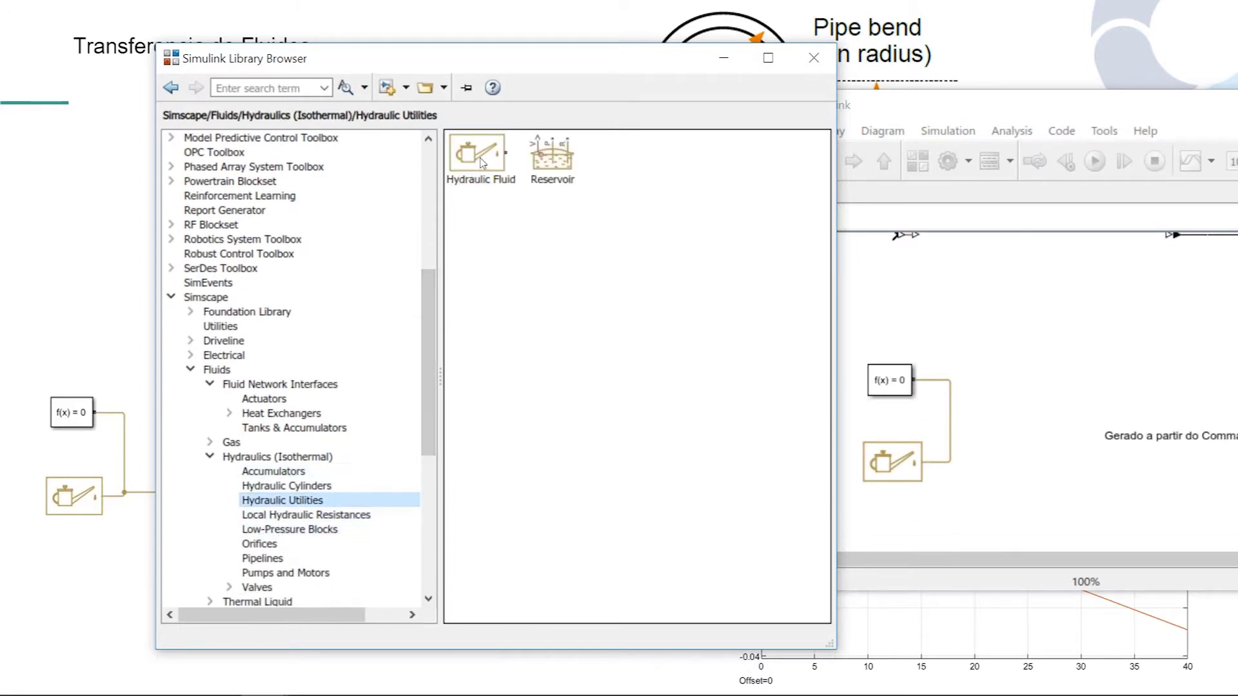
mouse_move(482, 163)
left_click(85, 405)
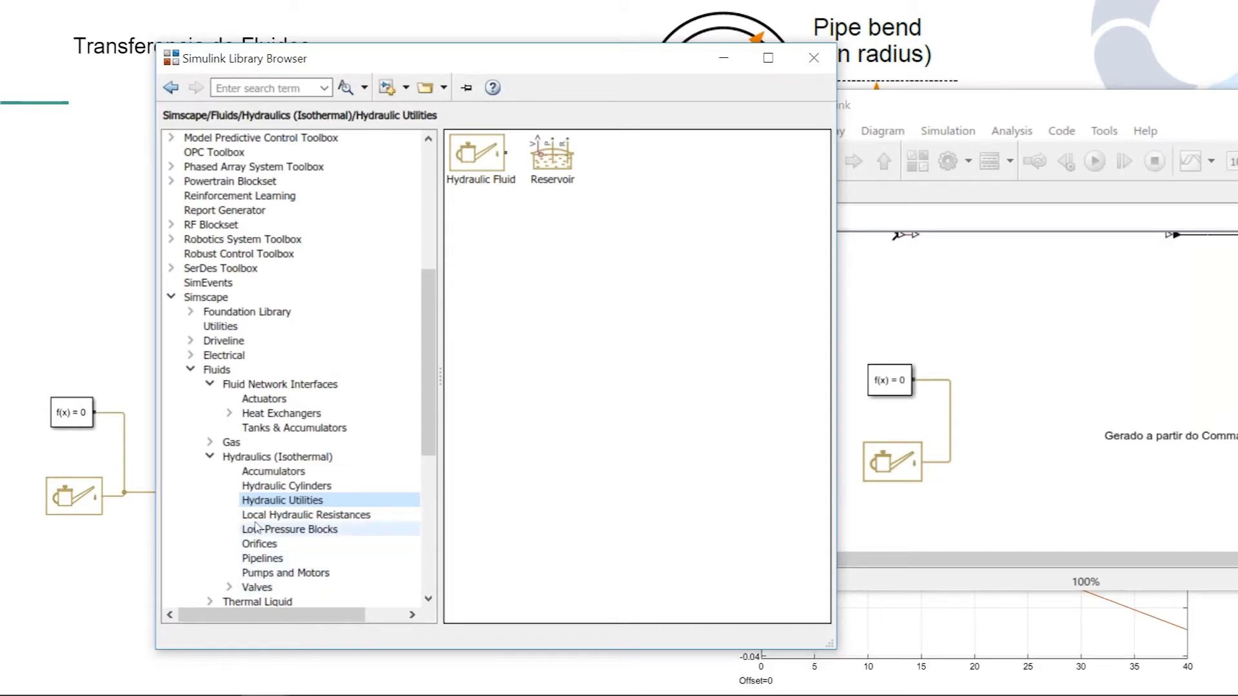
Browse the Simscape Fluids sub-libraries for tank and pipe blocks, including Tanks & Accumulators, Pressure Control Valves and Pipelines
left_click(256, 486)
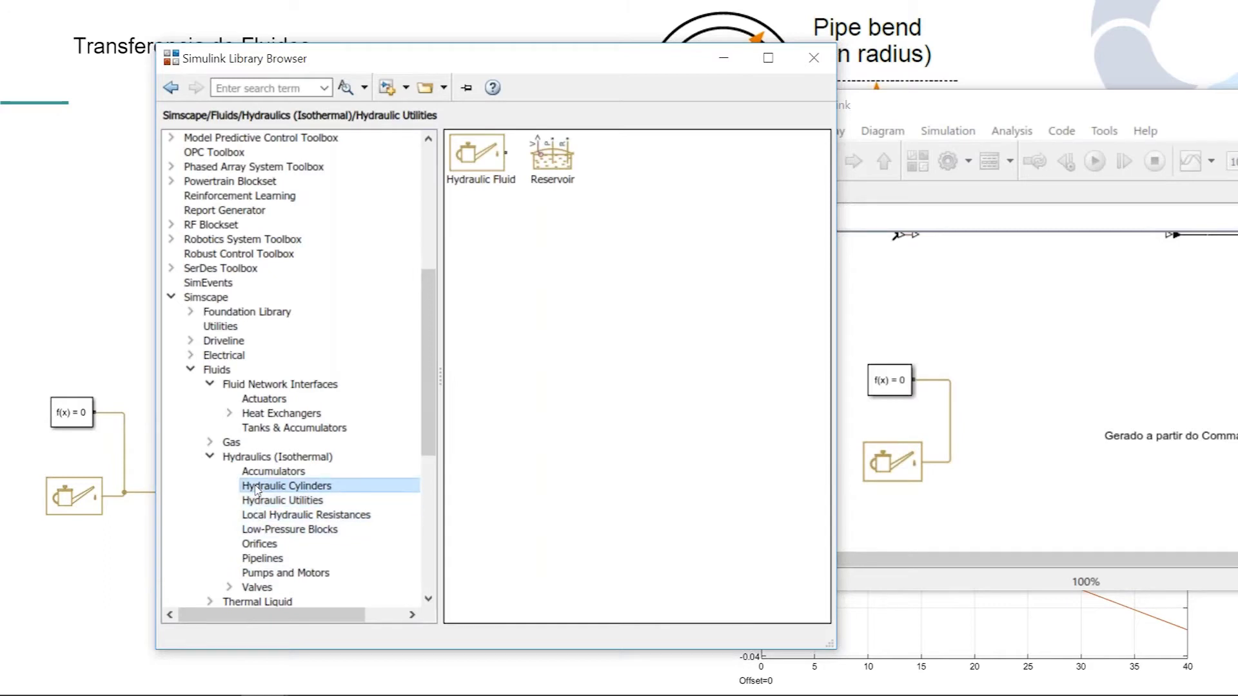
left_click(256, 471)
left_click(254, 458)
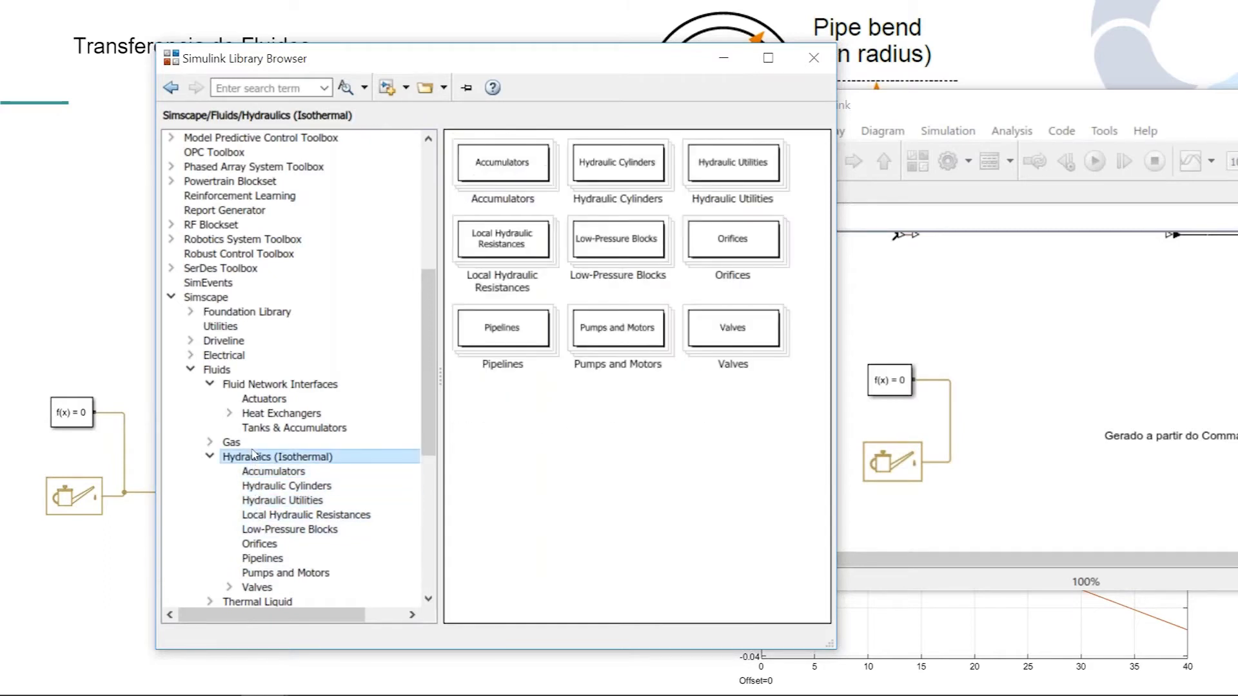
left_click(261, 429)
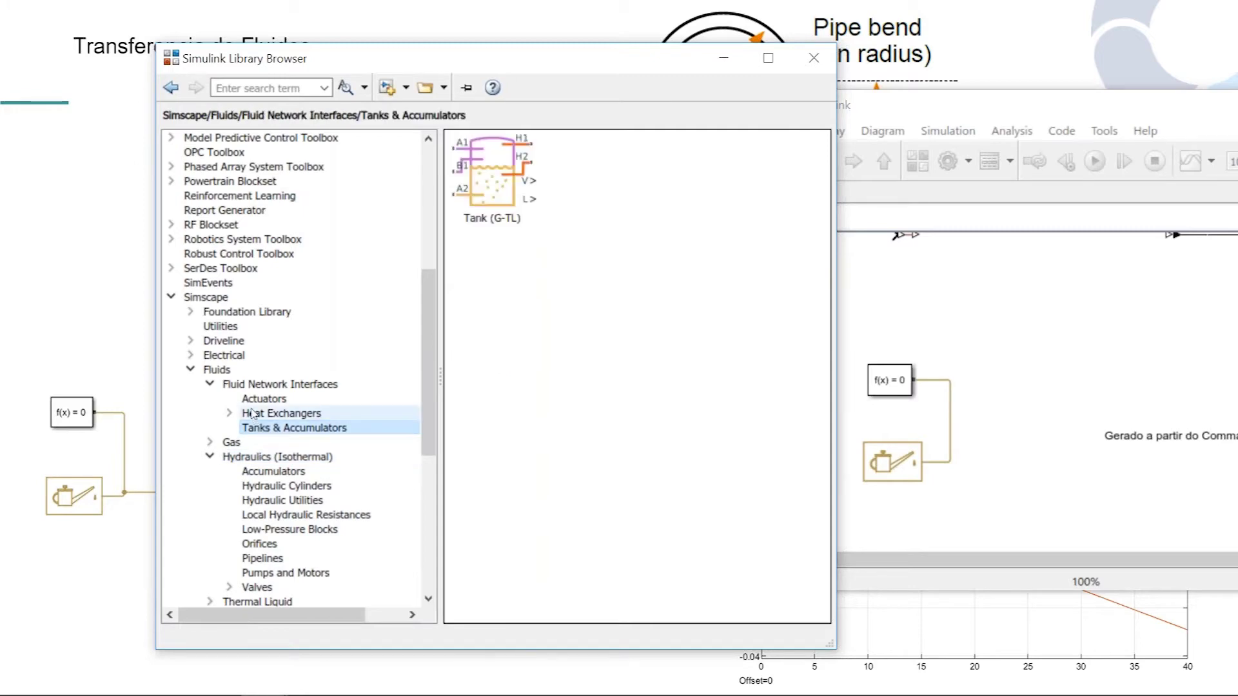
left_click(252, 413)
left_click(253, 385)
left_click(218, 369)
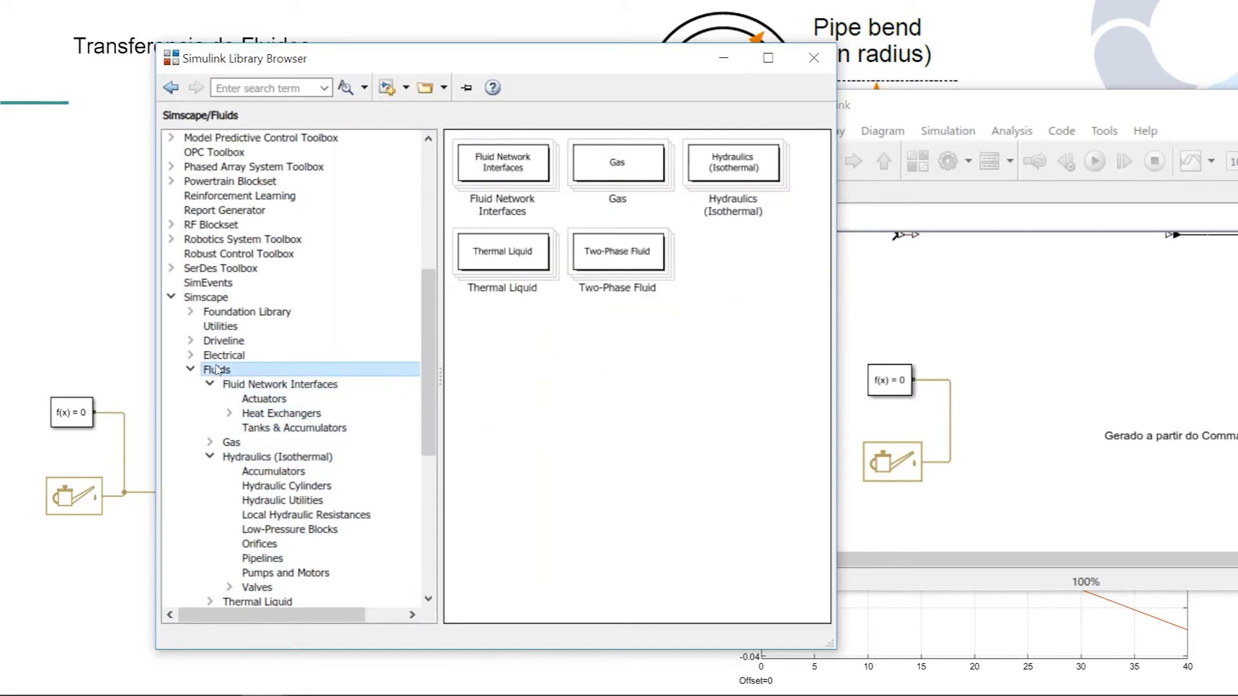
scroll(294, 462, "down", 2)
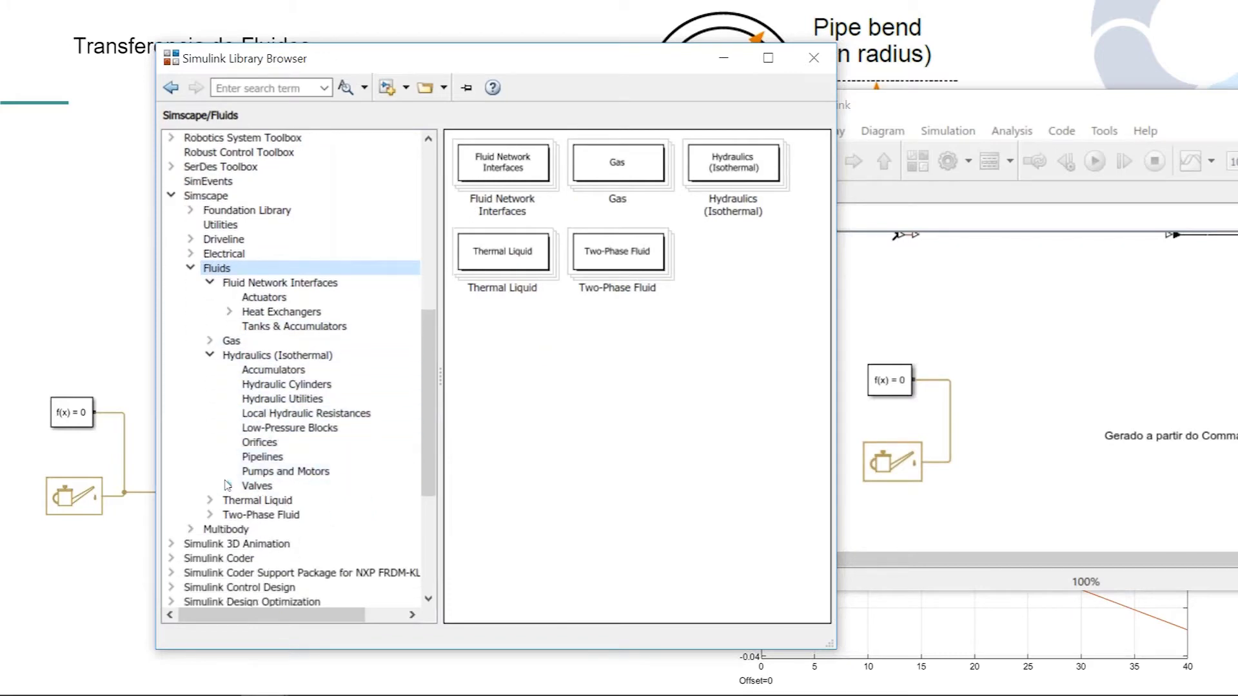
left_click(229, 486)
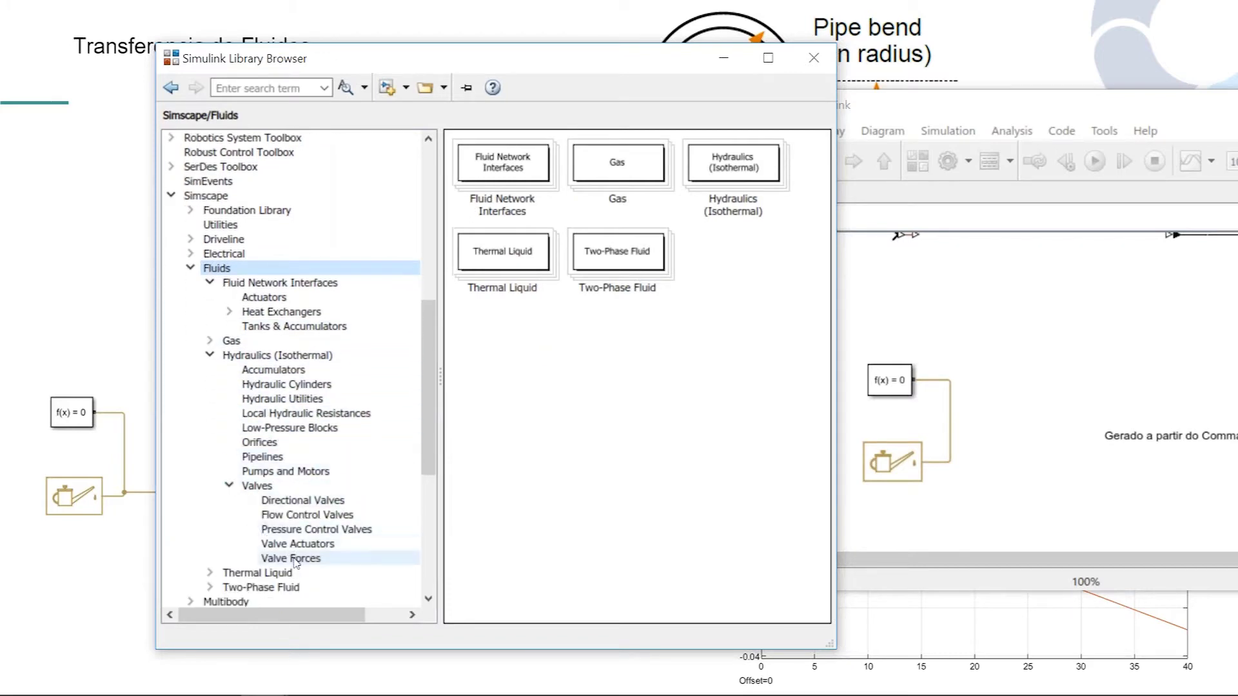
left_click(286, 528)
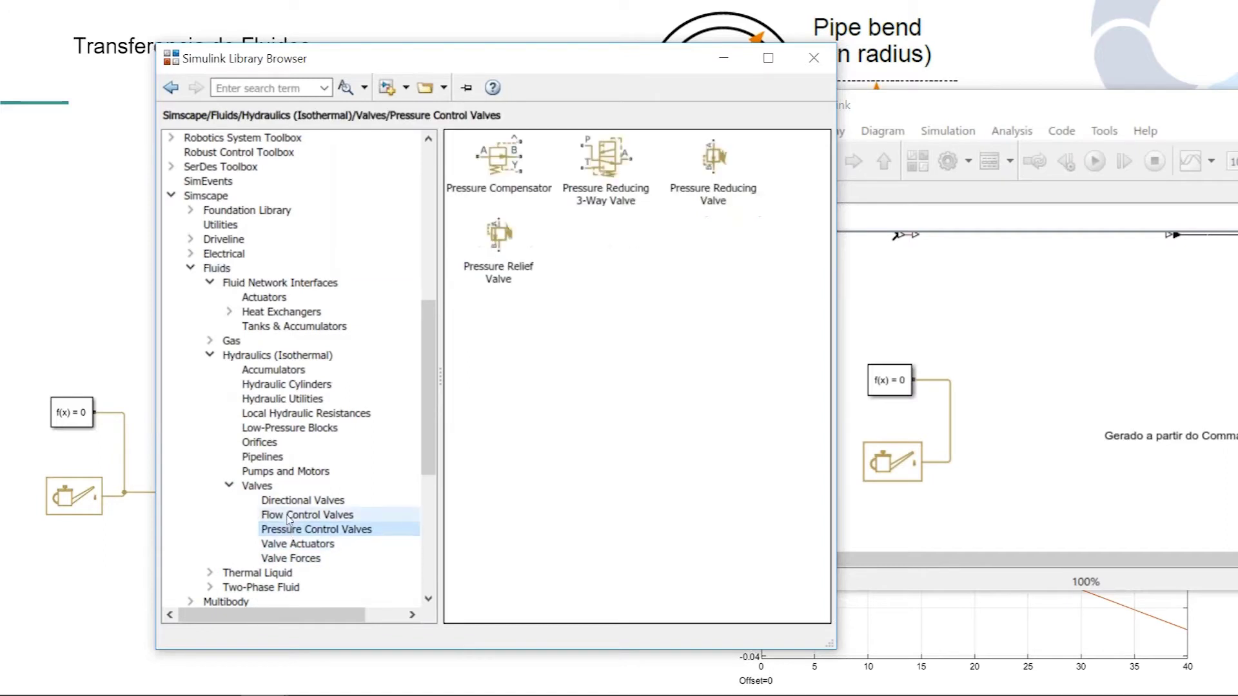
left_click(293, 490)
left_click(282, 472)
left_click(276, 459)
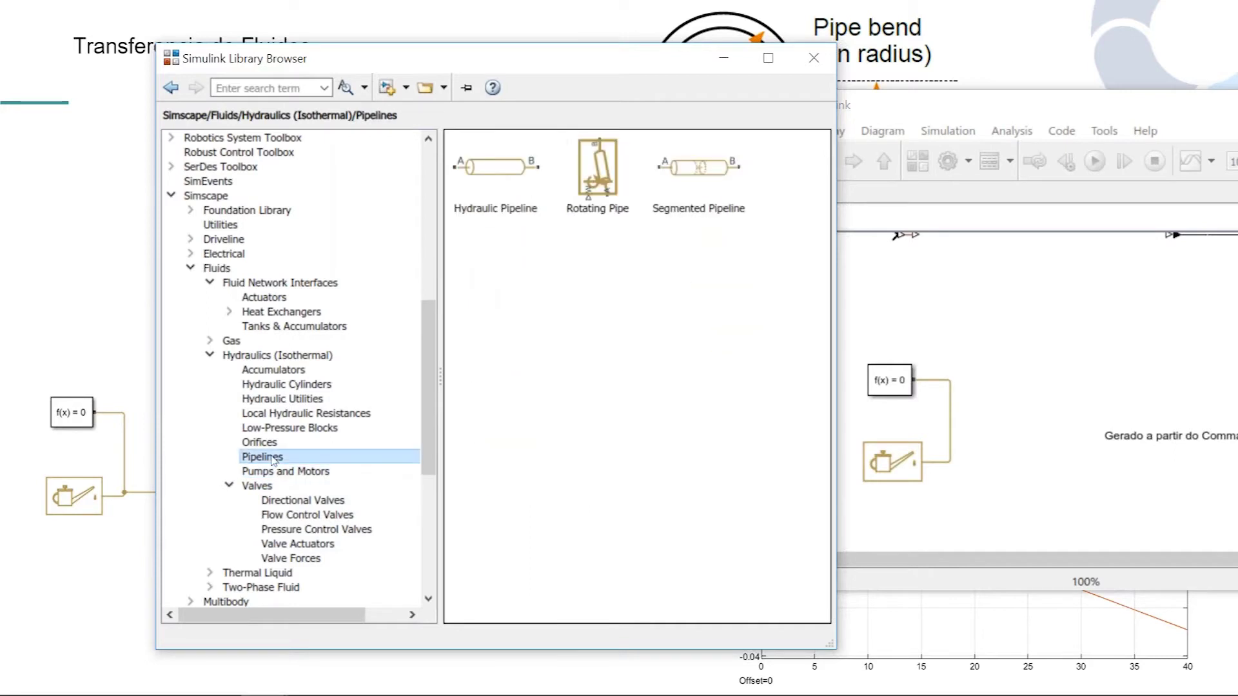
Add a Tank block from Hydraulics (Isothermal) > Low-Pressure Blocks beside the Solver Configuration block and place a copy next to it
left_click(260, 429)
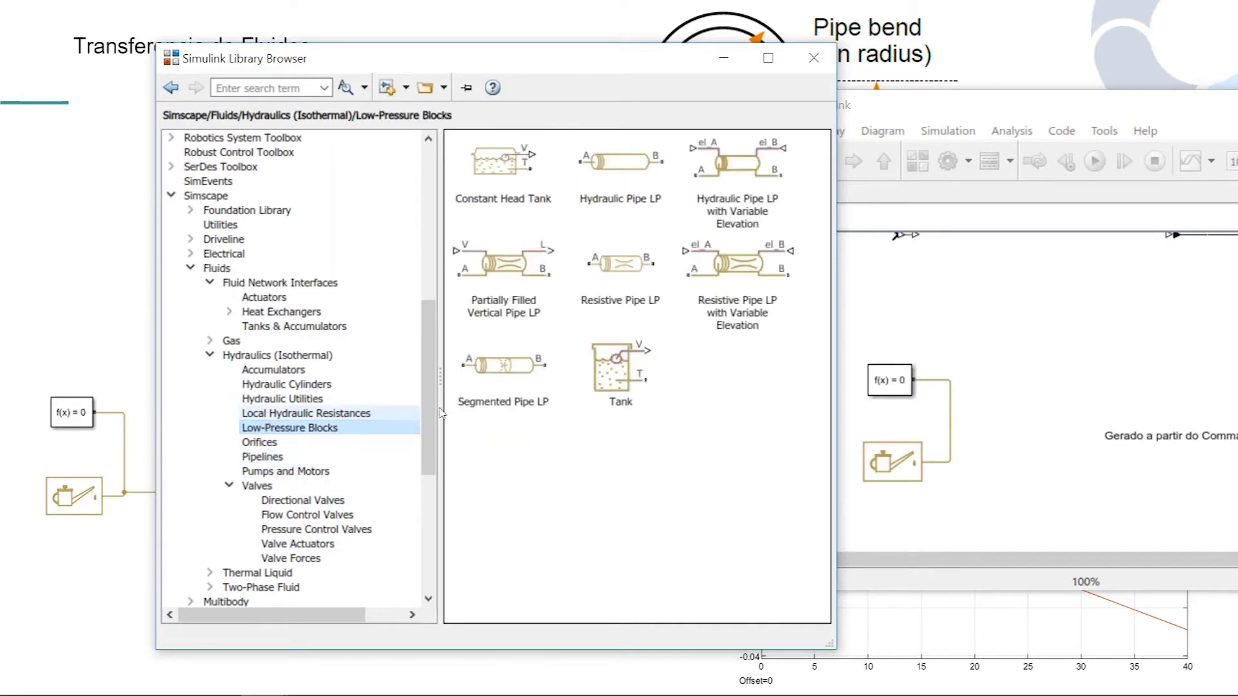
left_click(616, 379)
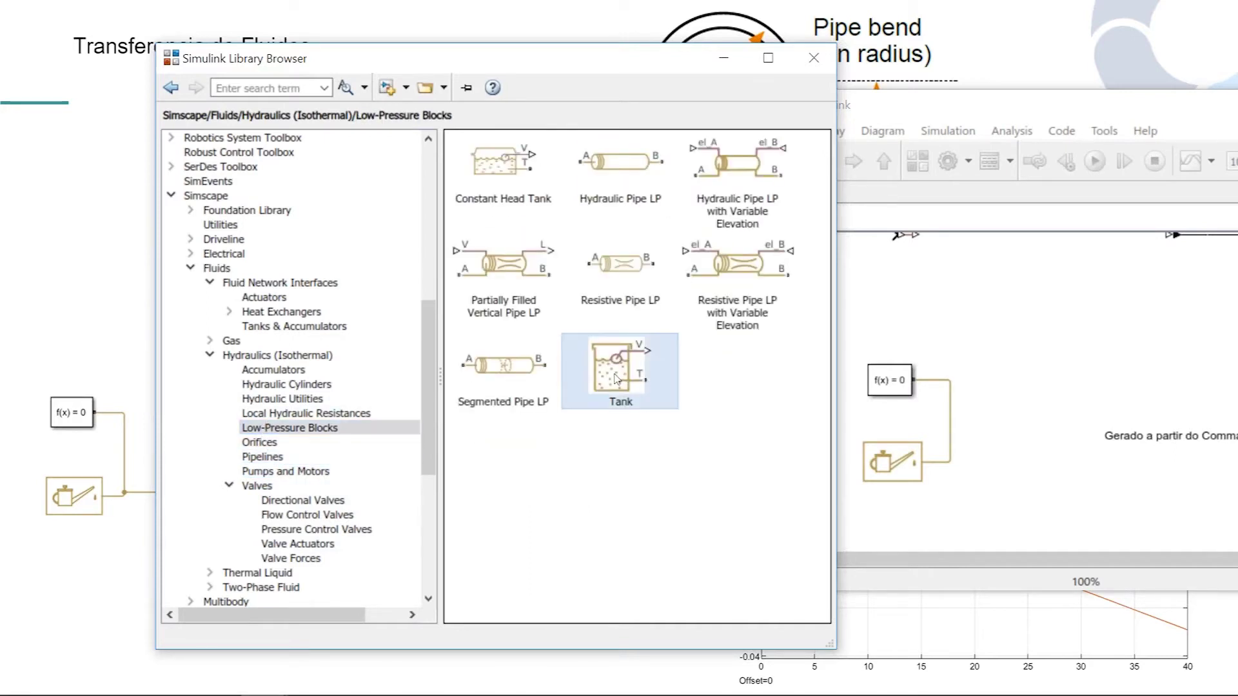
left_click_drag(616, 379, 1047, 390)
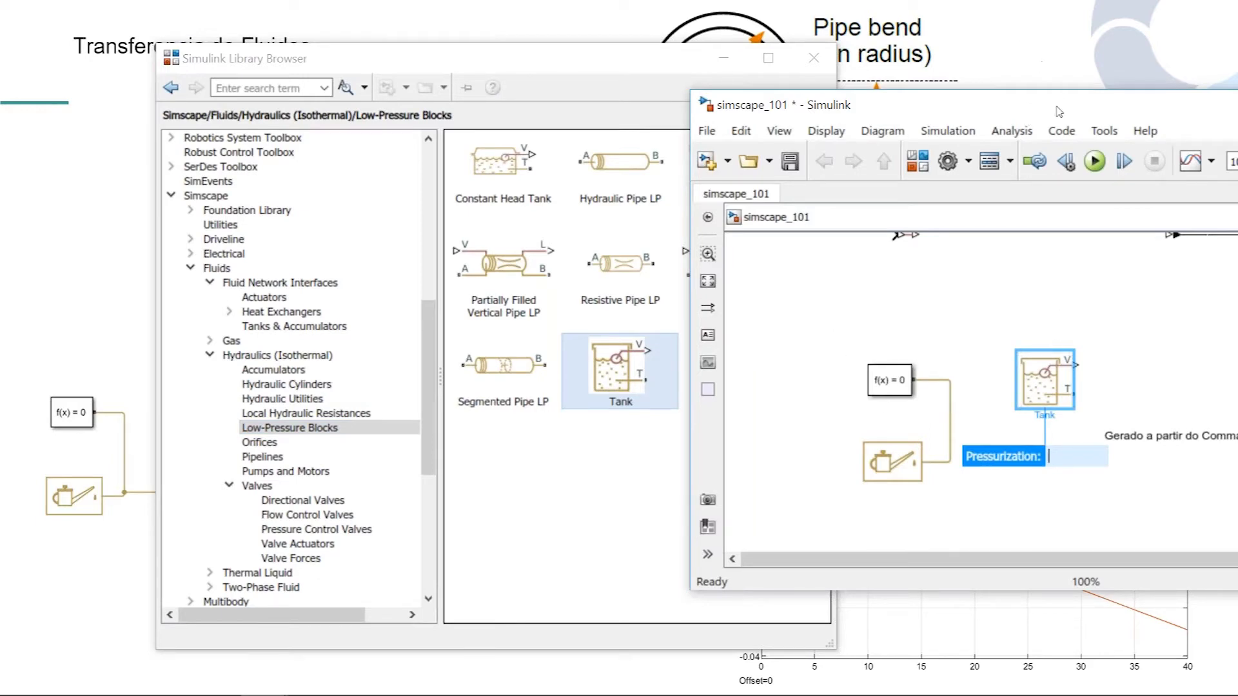
left_click_drag(1025, 108, 551, 49)
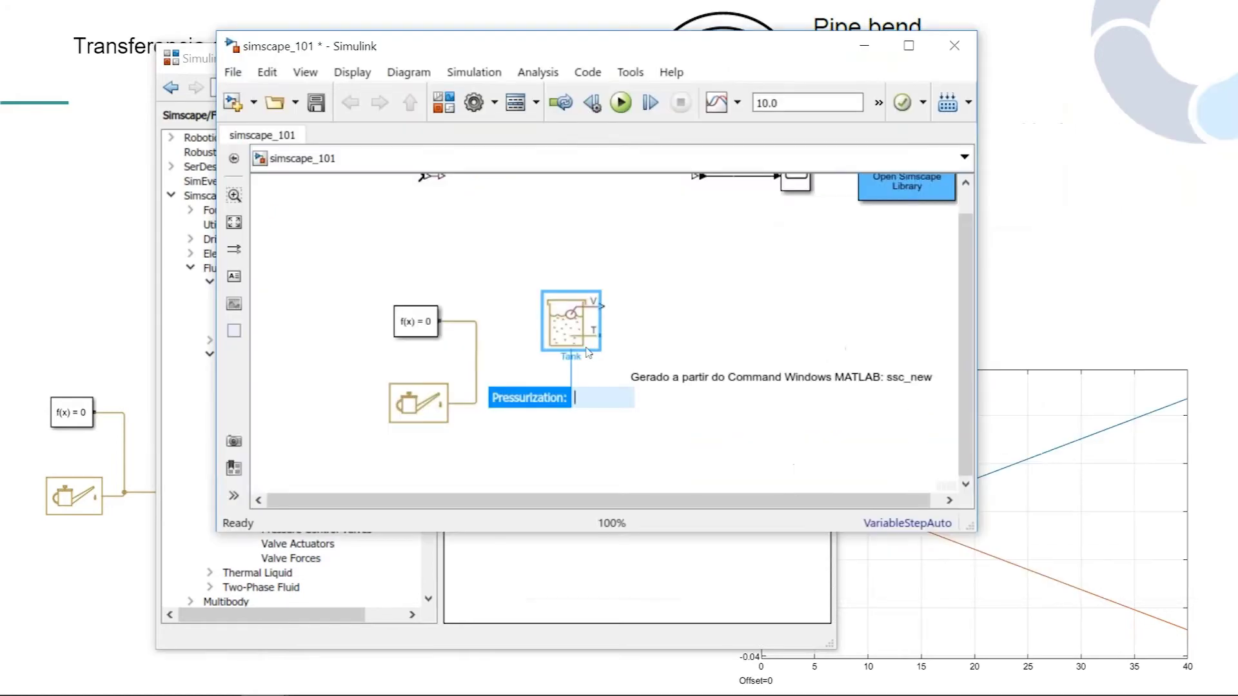
mouse_move(563, 331)
left_mouse_down()
mouse_move(629, 313)
mouse_move(693, 309)
mouse_move(700, 322)
mouse_move(550, 320)
left_mouse_up()
left_click(701, 321)
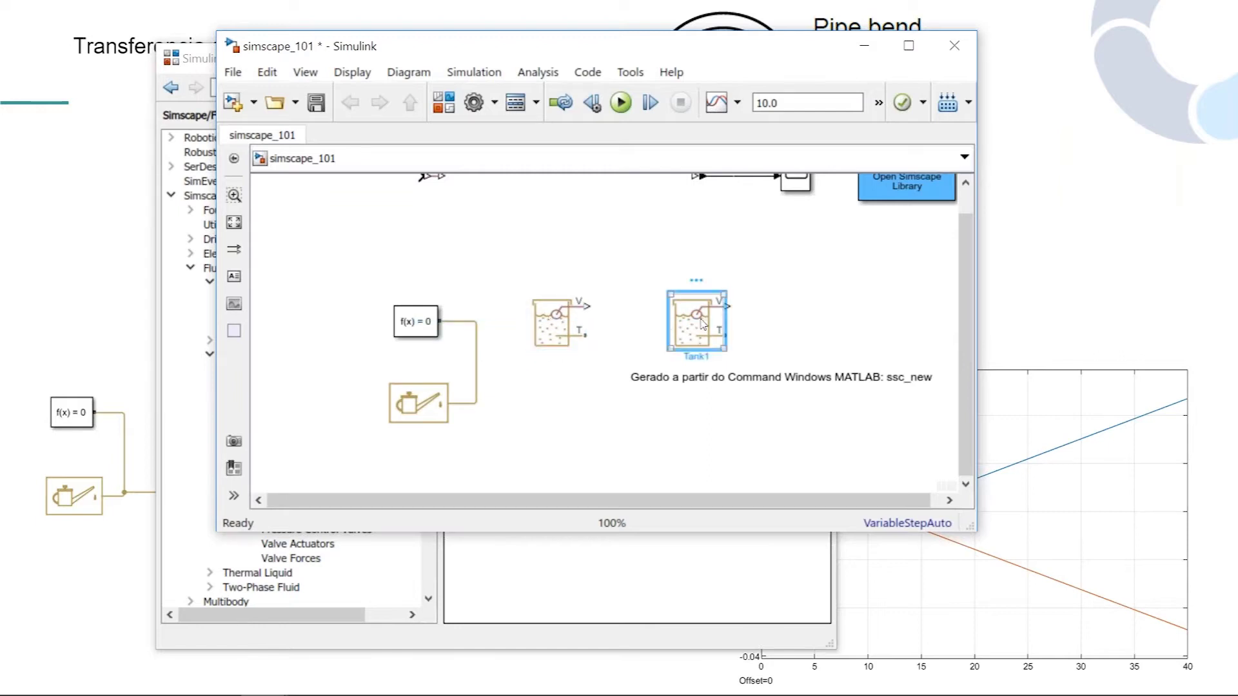
Delete the text annotation "Gerado a partir do Command Windows MATLAB: ssc_new" below the tanks
left_click(806, 386)
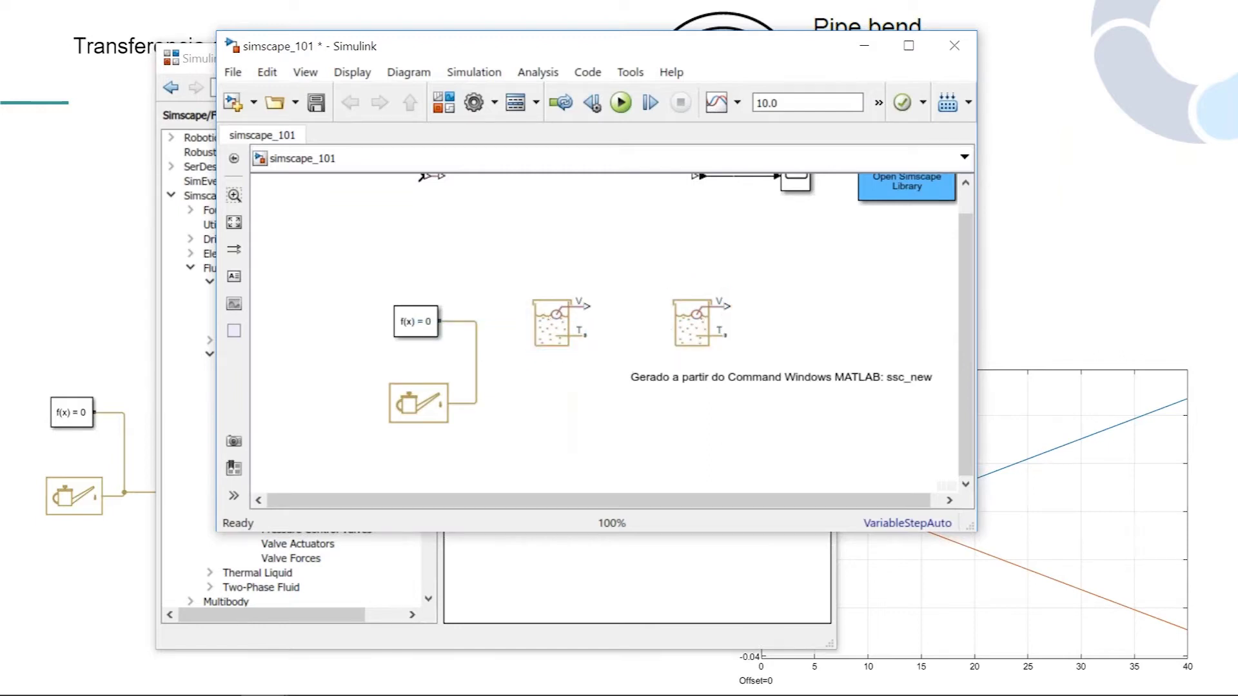
left_click(805, 387)
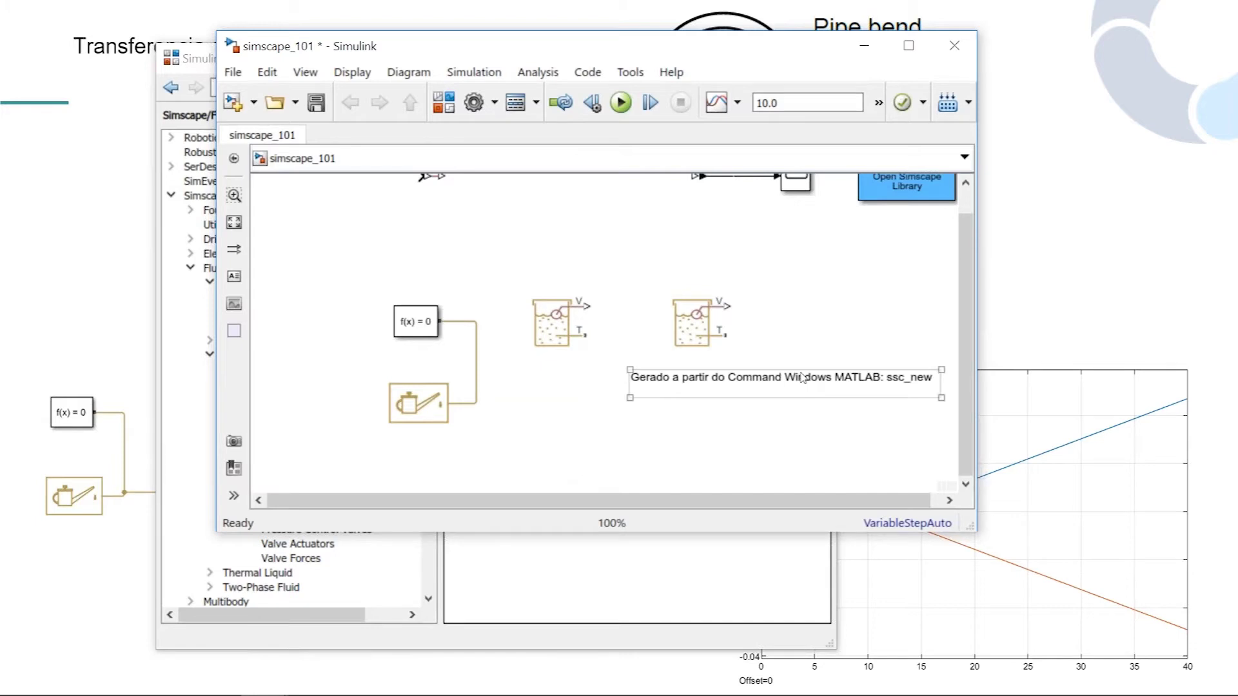
double_click(802, 377)
key("Delete")
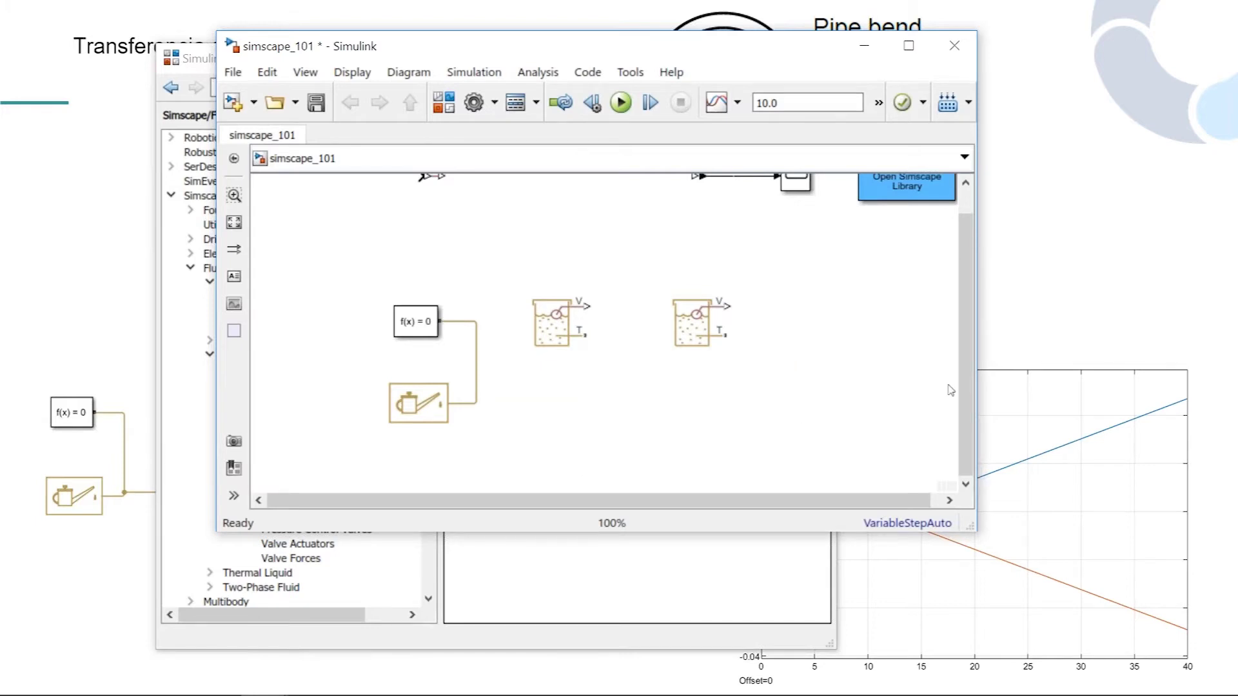
Move both Tank blocks lower in the model and space them farther apart
scroll(962, 330, "up", 1)
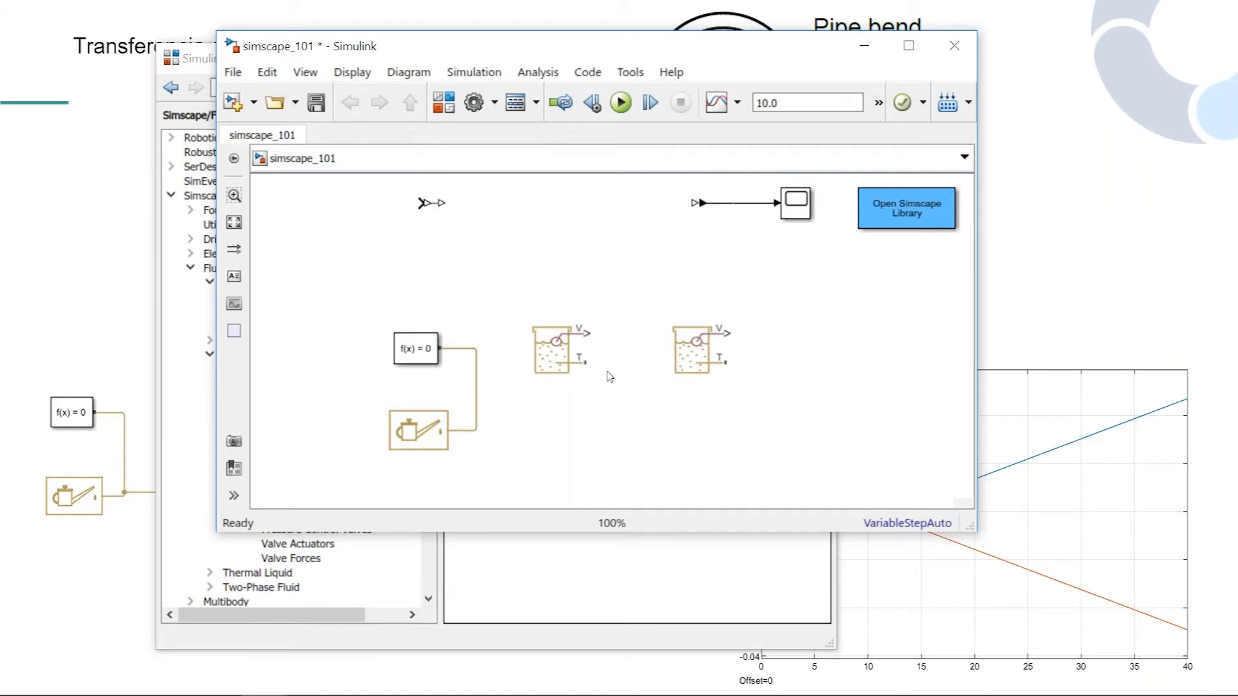
left_click_drag(551, 369, 586, 423)
left_click_drag(703, 351, 757, 414)
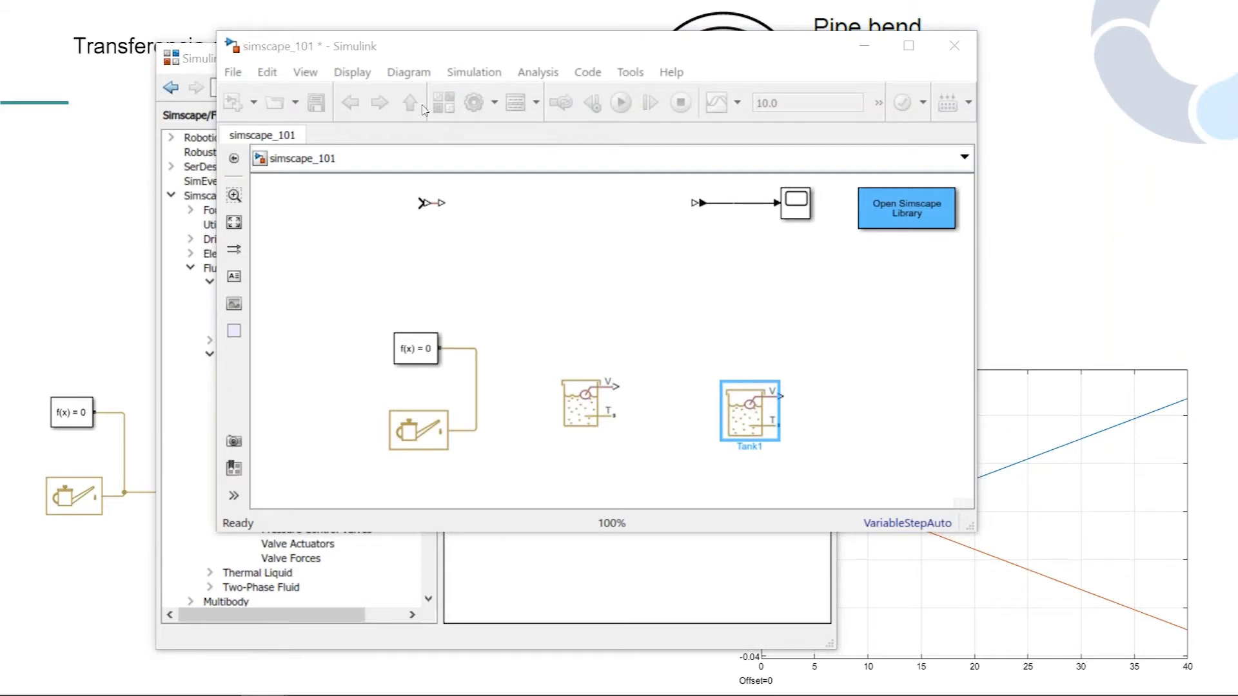
Add a Hydraulic Pipe LP block from Low-Pressure Blocks above the first tank and rotate it 90° clockwise so port A faces up
left_click(443, 106)
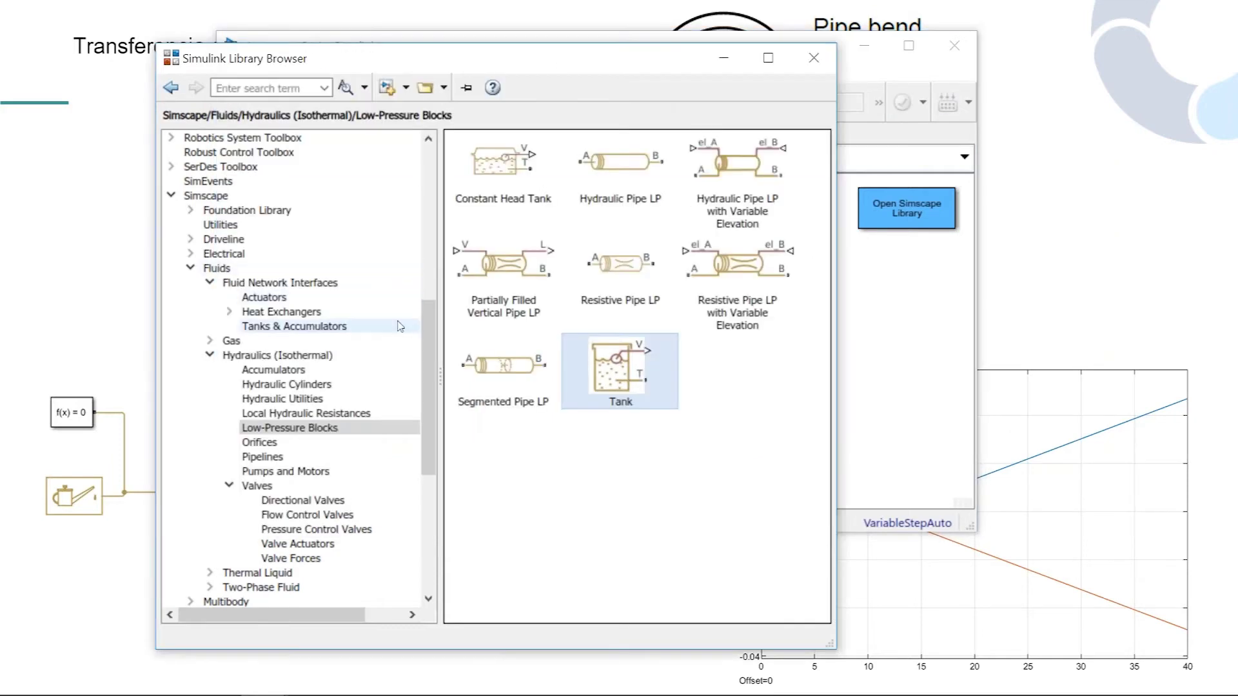
left_click(619, 174)
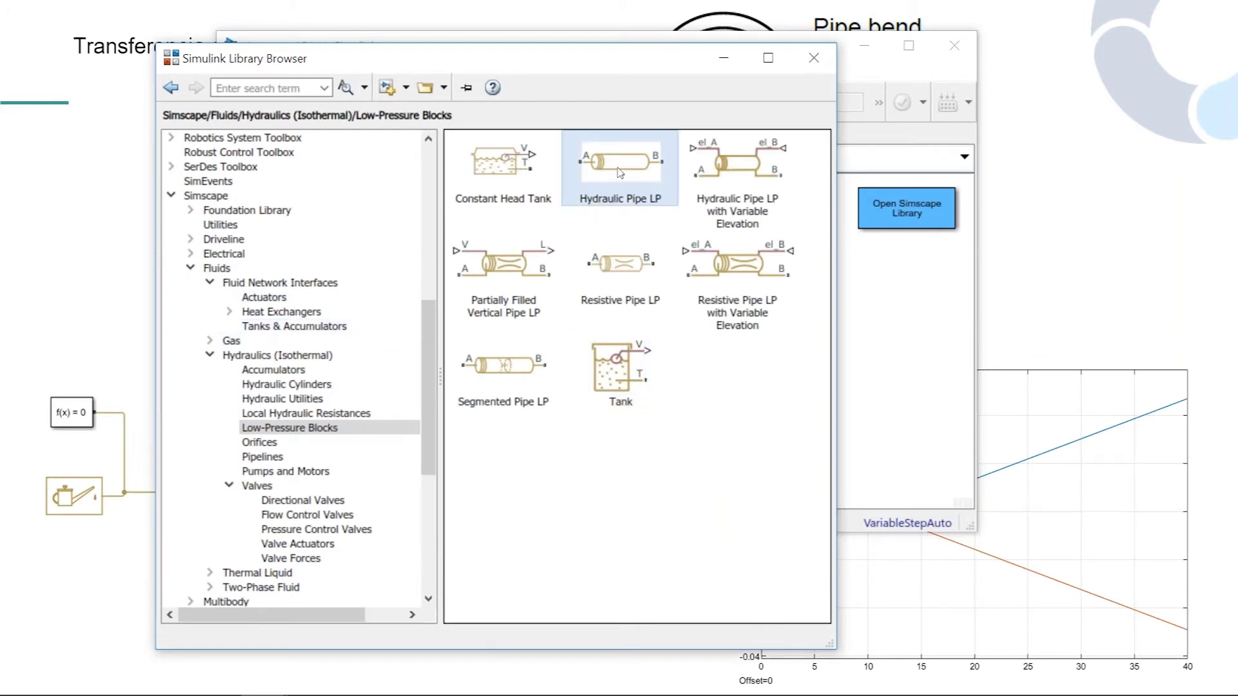
left_click_drag(619, 173, 609, 318)
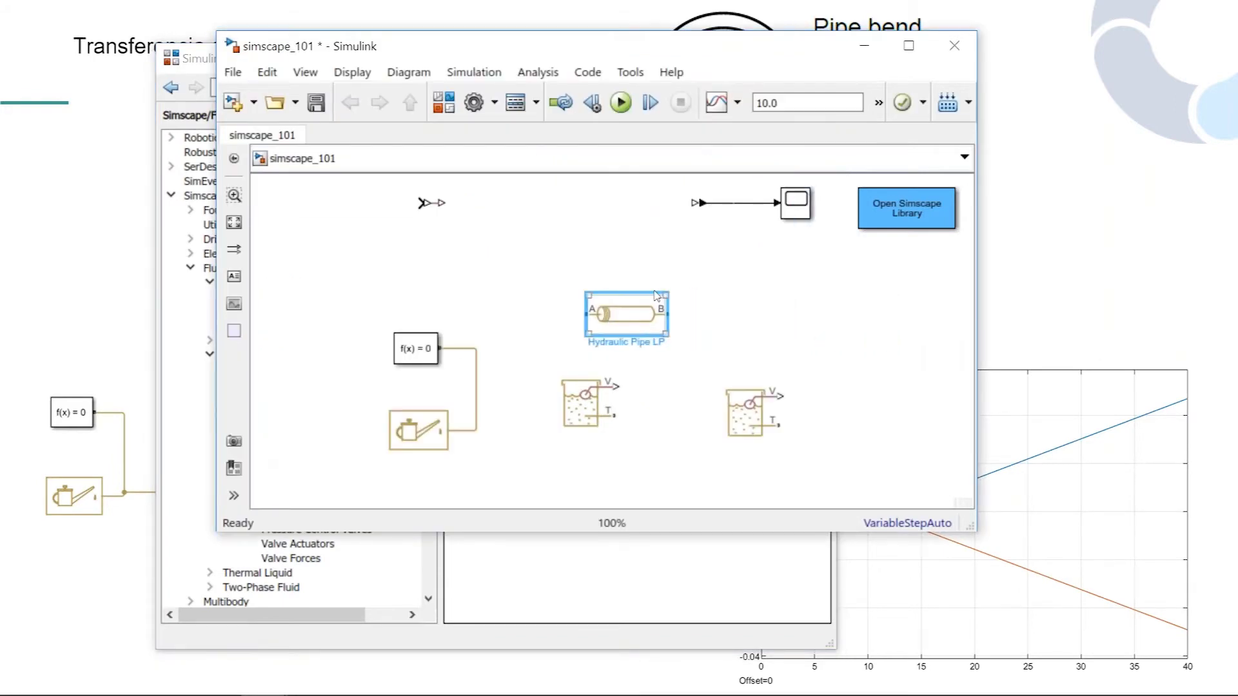
key("ctrl+r")
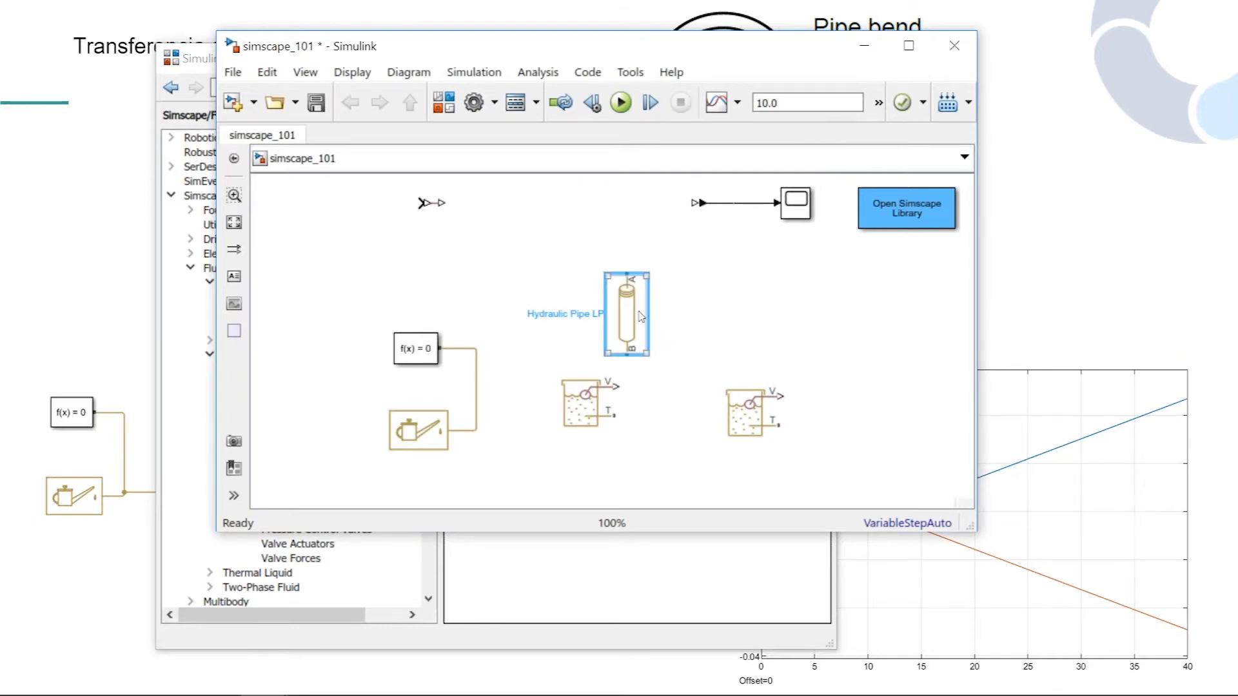
Place a copy of the vertical pipe above the second tank, and align the first pipe and tank with their counterparts
left_click_drag(619, 320, 749, 304)
left_click_drag(619, 314, 600, 314)
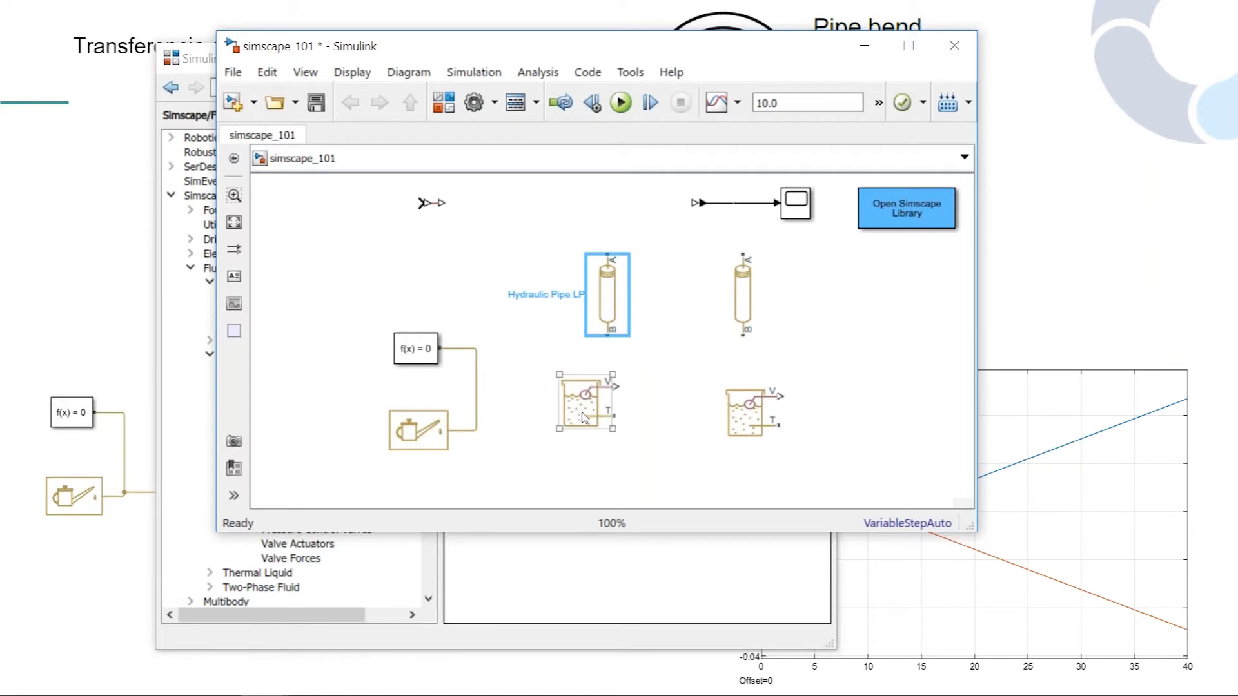
left_click_drag(584, 418, 551, 428)
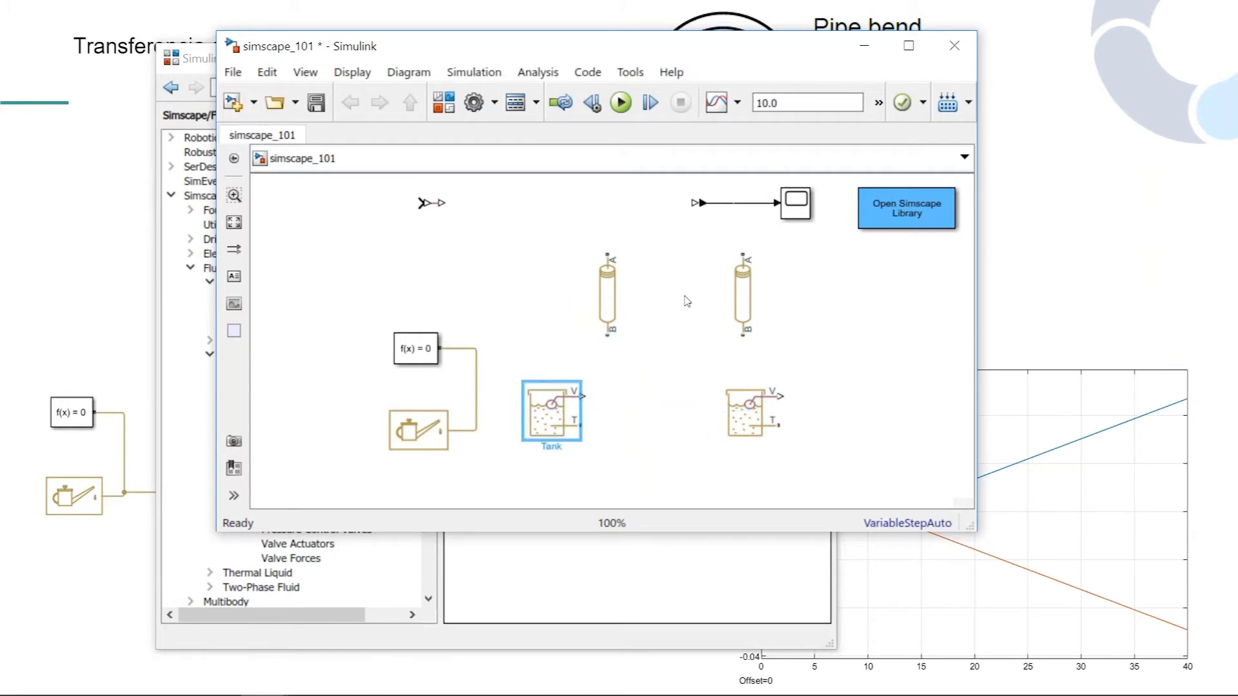
Find the Pipe Bend block under Local Hydraulic Resistances in the Simscape Fluids library and add it above the first pipe
left_click(102, 340)
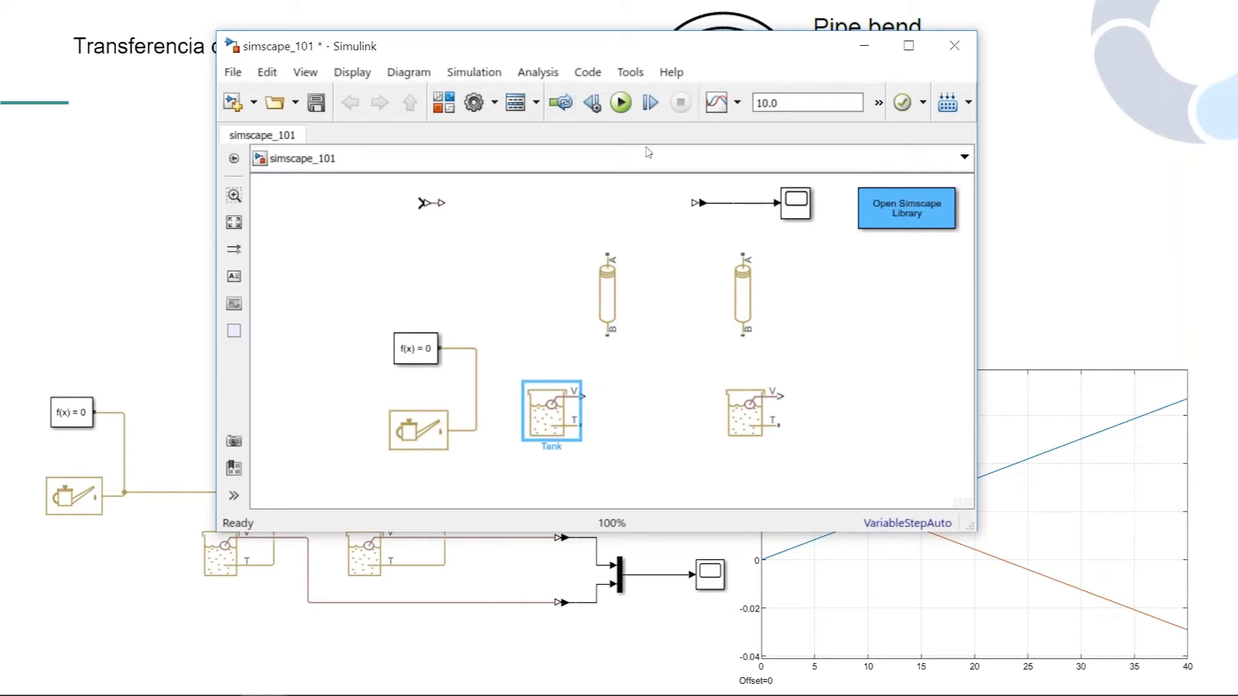
left_click(449, 106)
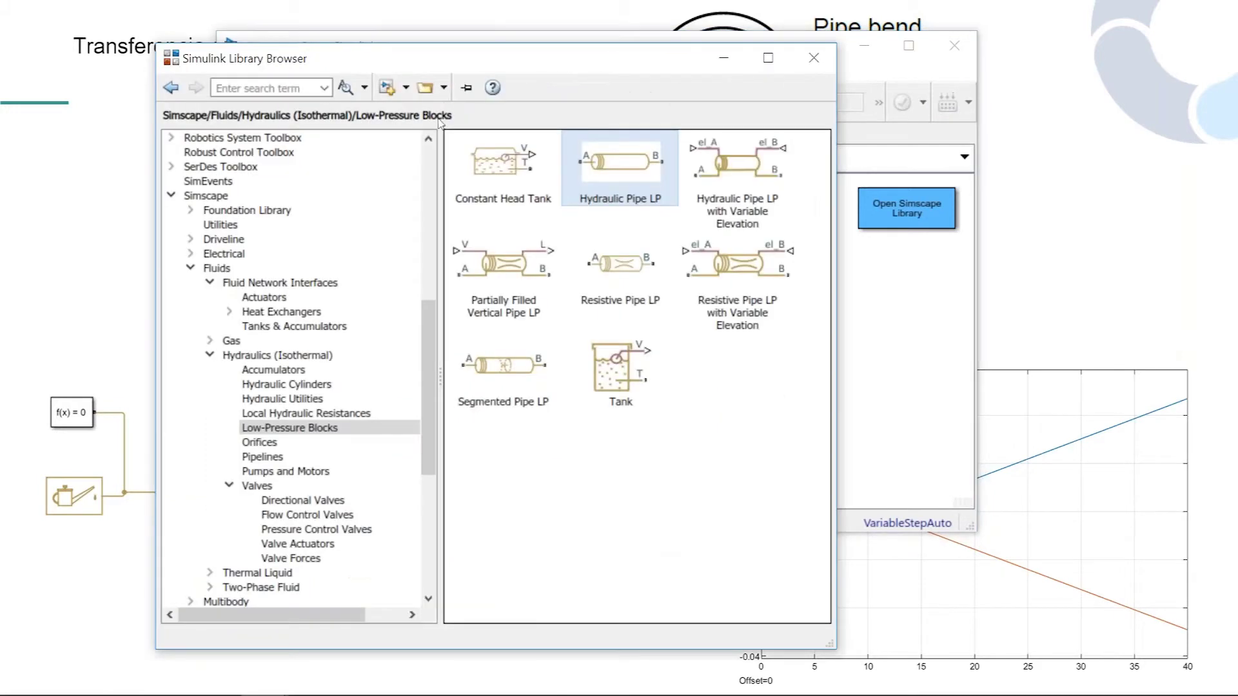
left_click(267, 414)
left_click(270, 385)
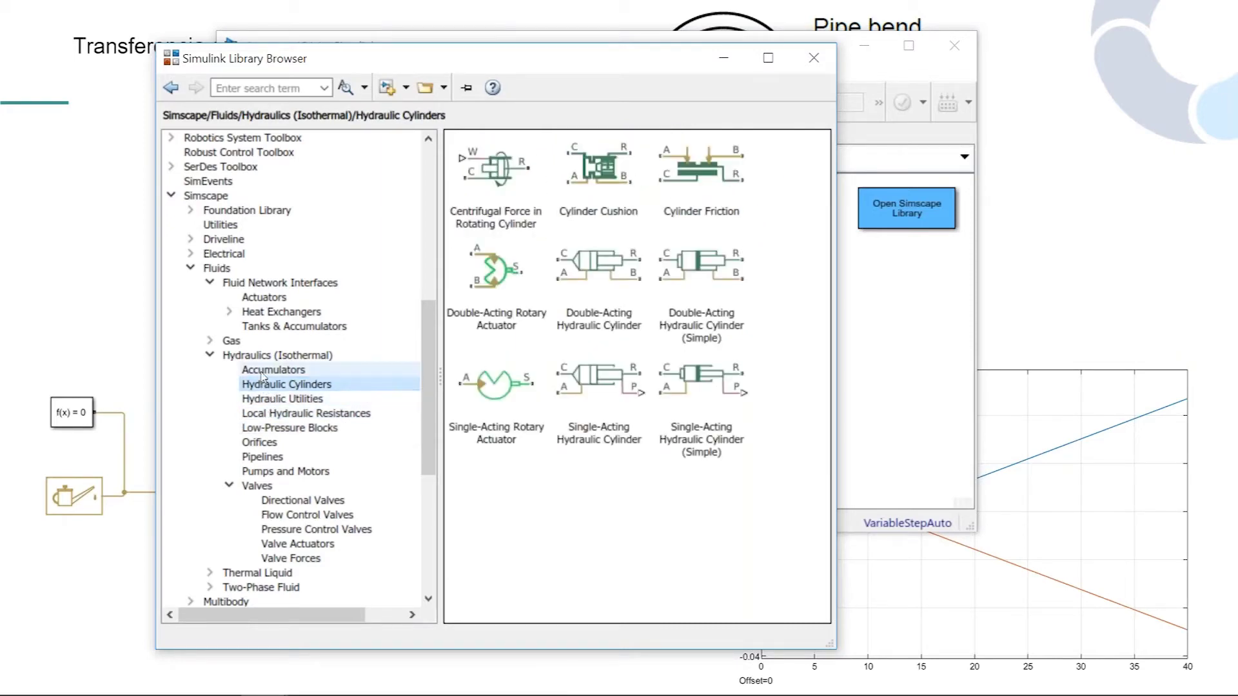
left_click(263, 371)
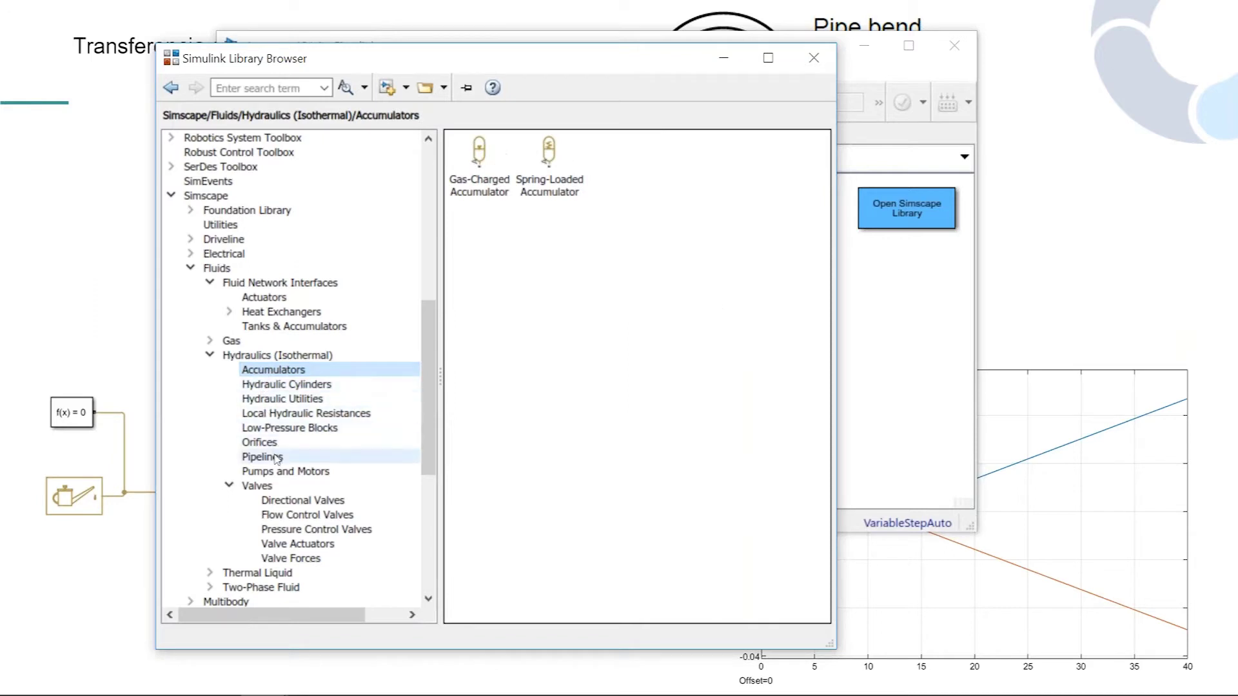
left_click(285, 519)
left_click(291, 544)
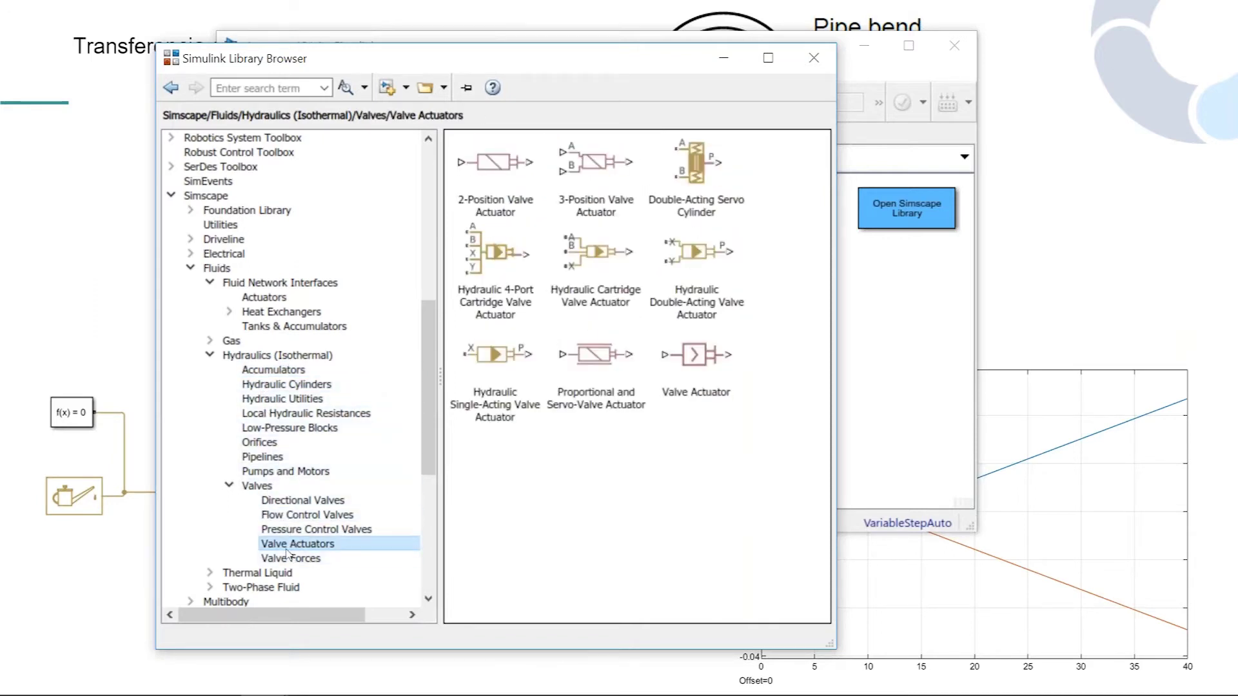
left_click(290, 560)
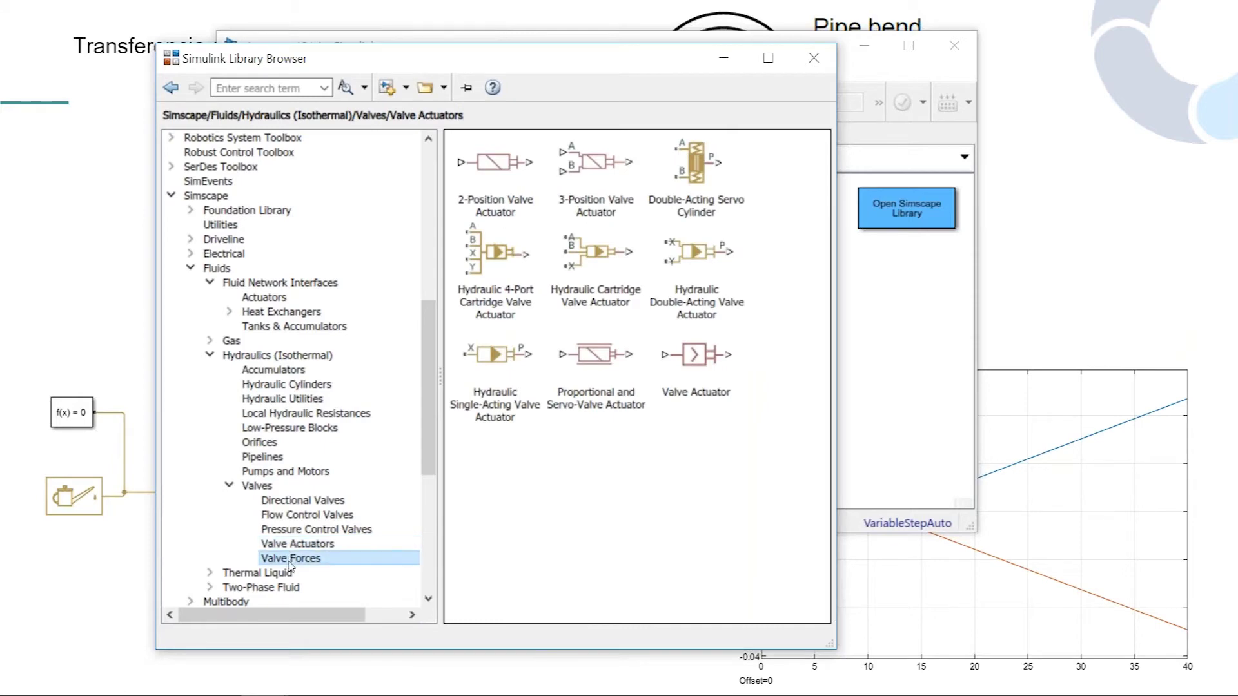
left_click(271, 530)
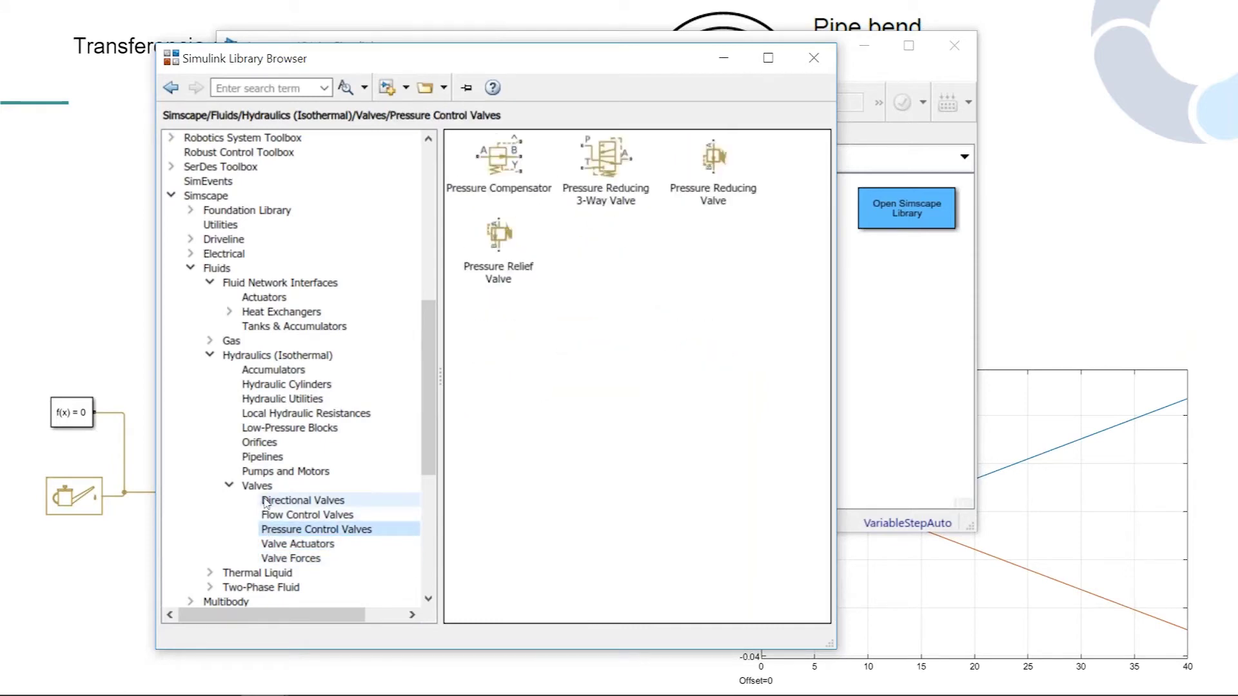
left_click(270, 472)
left_click(261, 458)
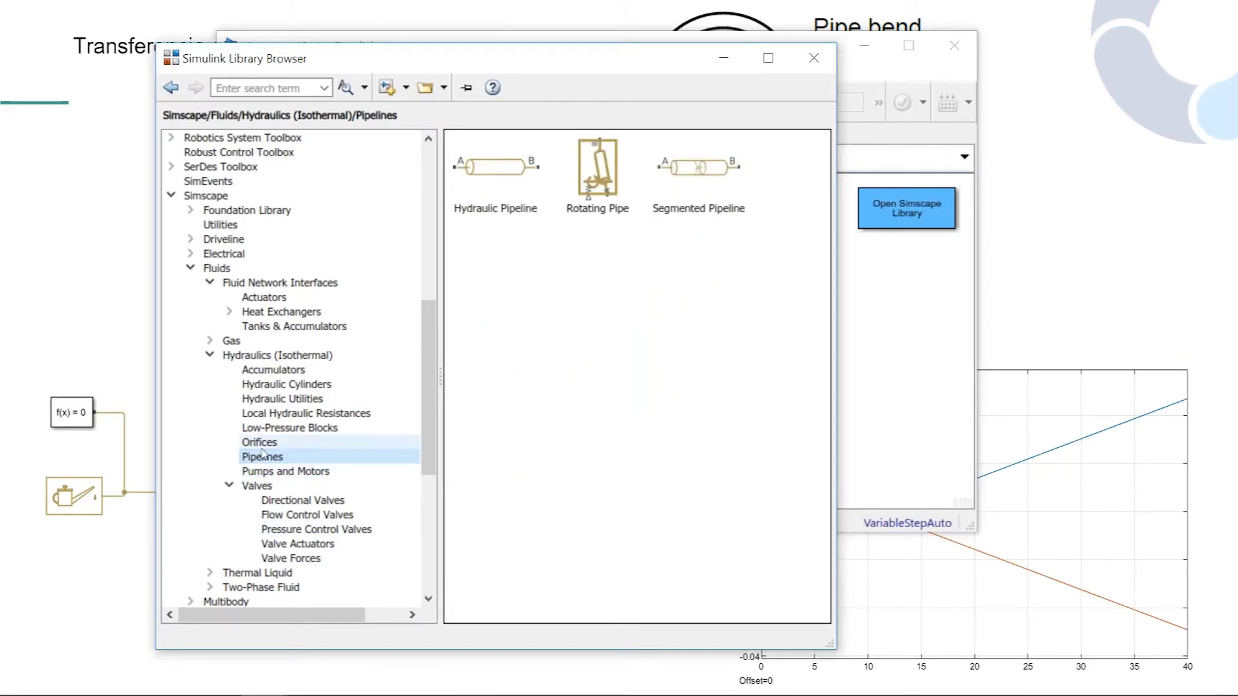
left_click(270, 440)
left_click(272, 428)
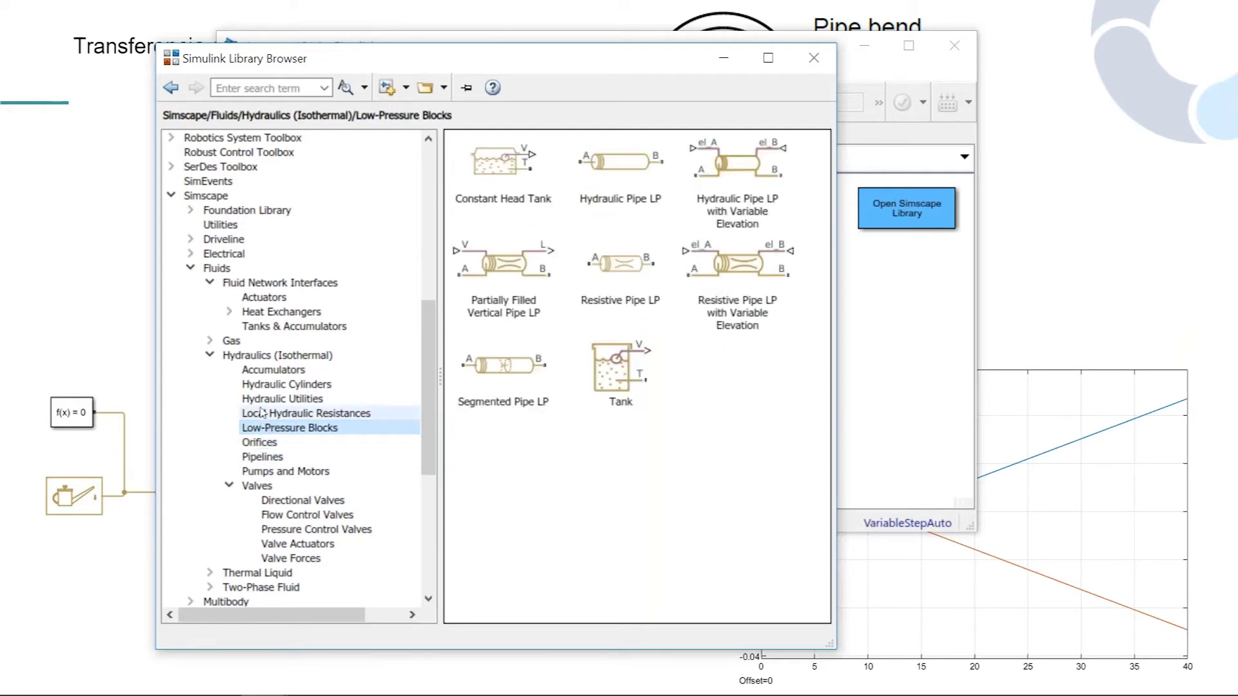
left_click(261, 412)
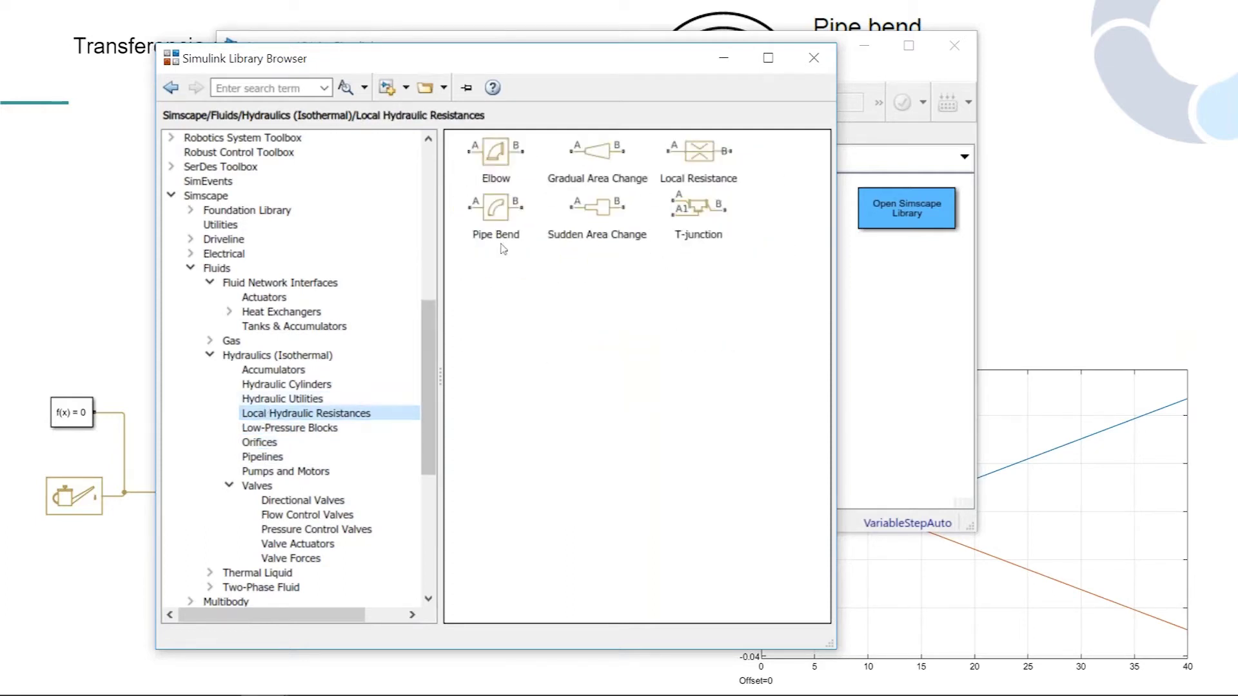
left_click(500, 221)
left_click_drag(499, 221, 626, 224)
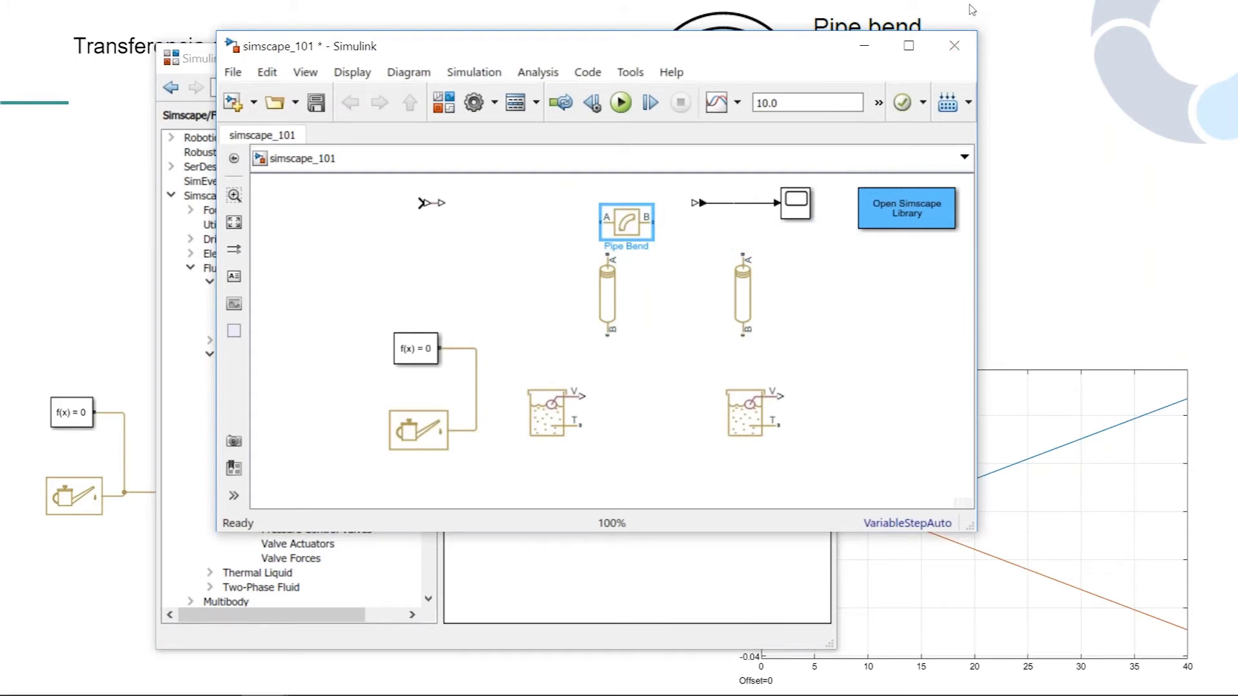
Maximize the model window and move the Solver Configuration, Hydraulic Fluid, both pipes and both tanks together lower in the model
left_click(913, 45)
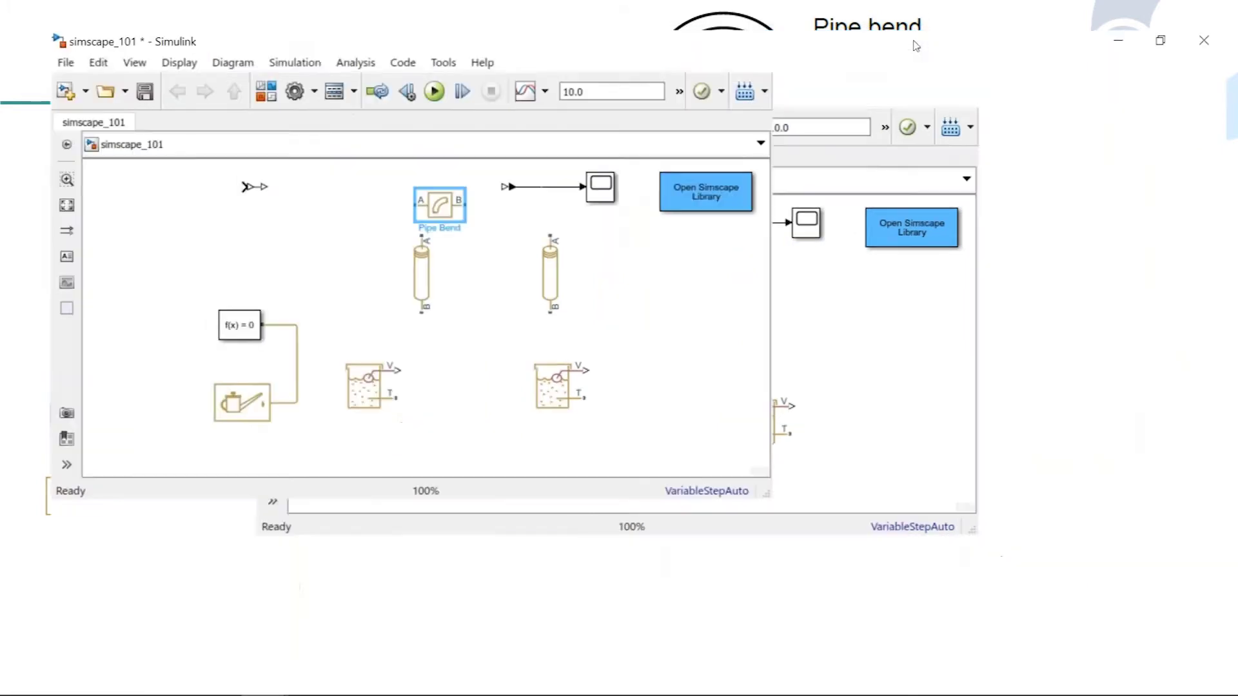
left_click_drag(593, 328, 176, 507)
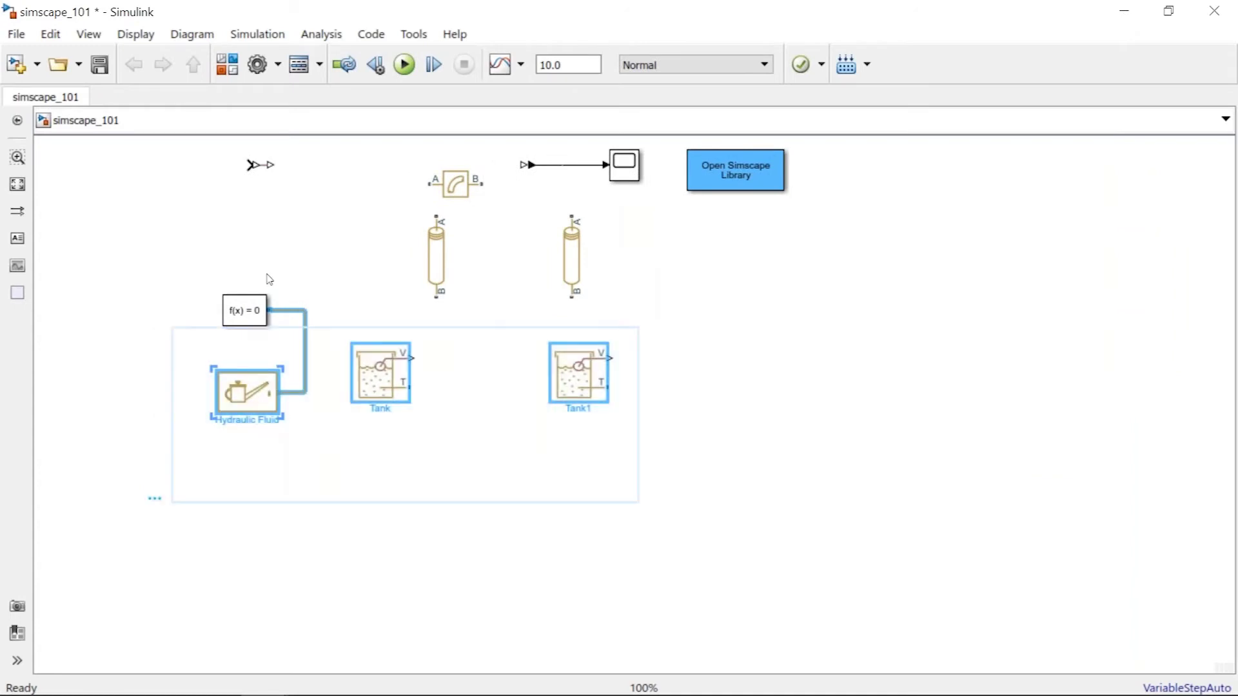
left_click(239, 317)
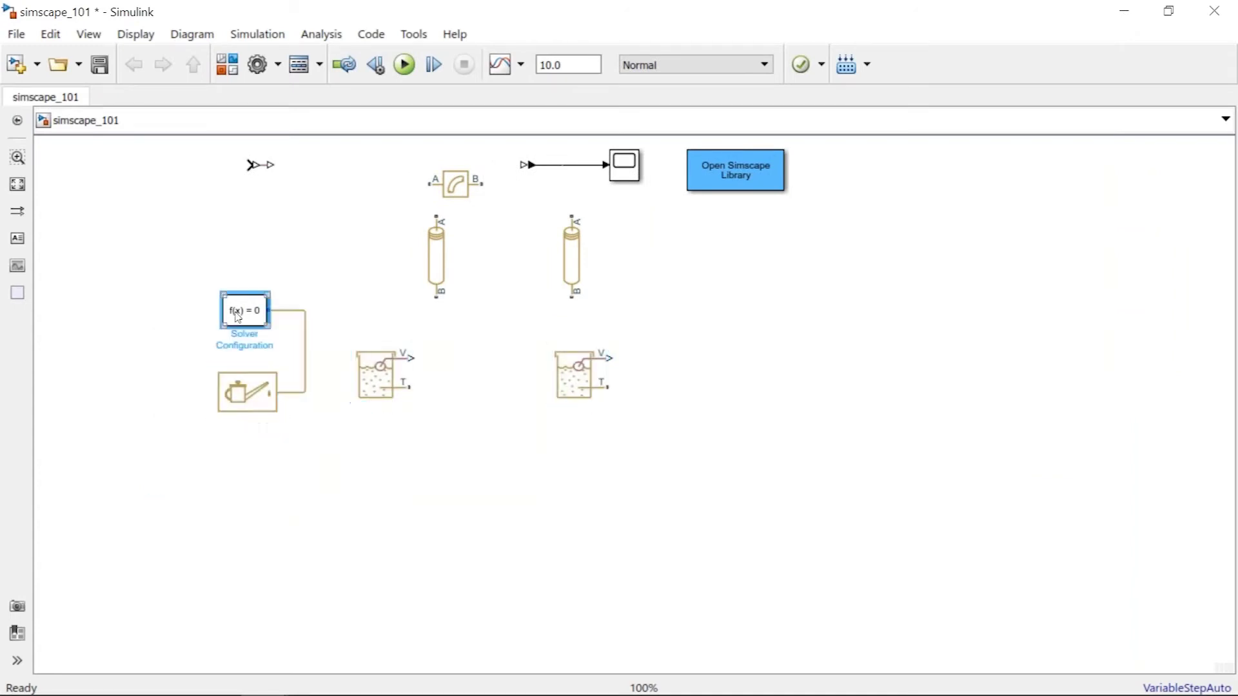
left_click_drag(203, 285, 698, 452)
left_click_drag(593, 381, 675, 559)
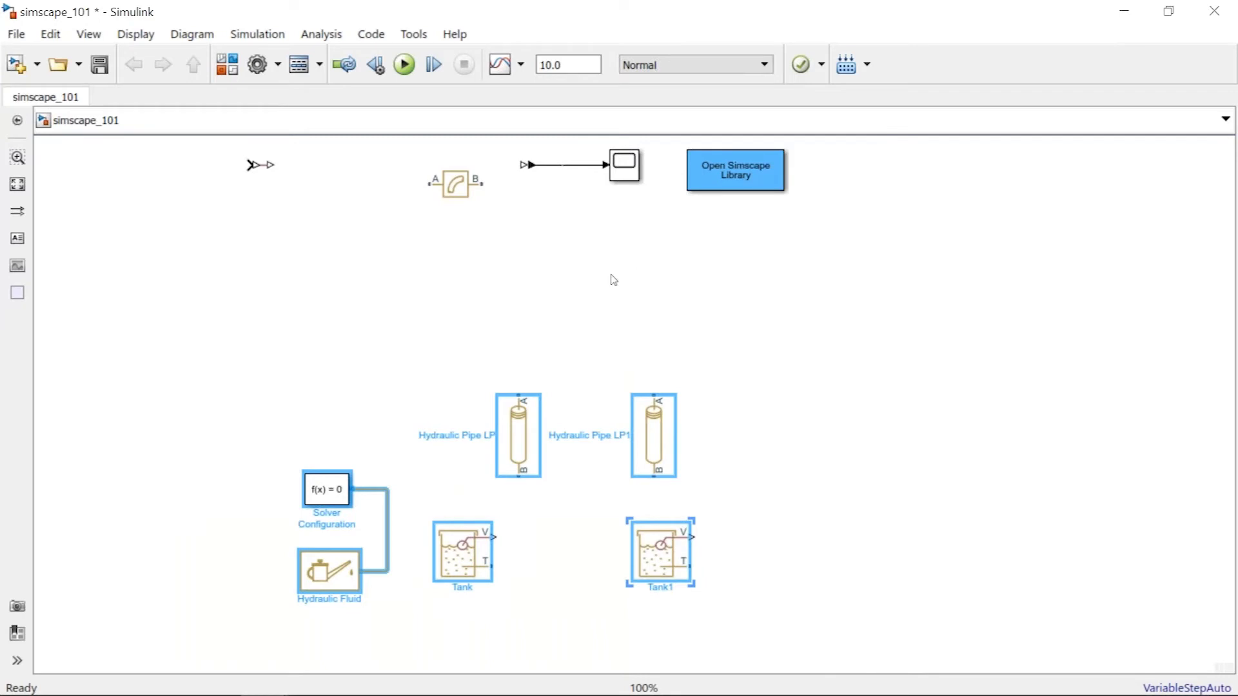
Move the PS-Simulink Converter, Scope and Open Simscape Library blocks right of the pipes, and place the Pipe Bend centrally above both pipes
left_click_drag(540, 303, 835, 137)
left_click_drag(763, 243, 1086, 345)
left_click_drag(470, 248, 607, 379)
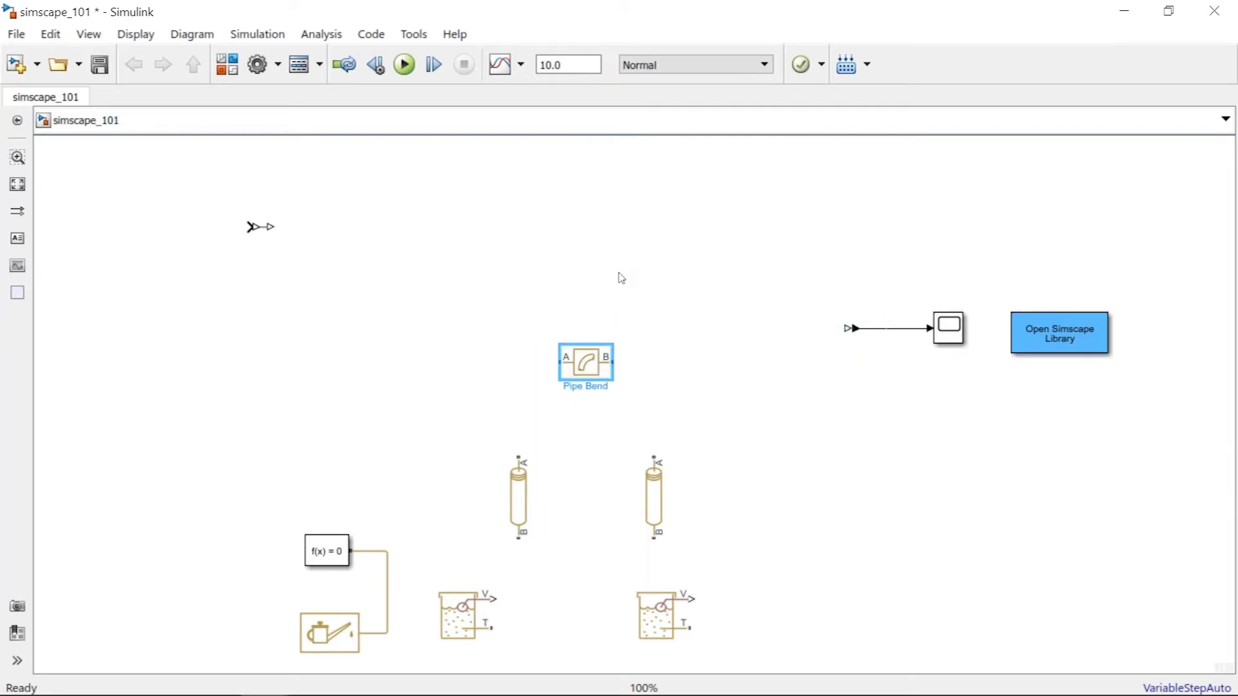
scroll(623, 284, "up", 1)
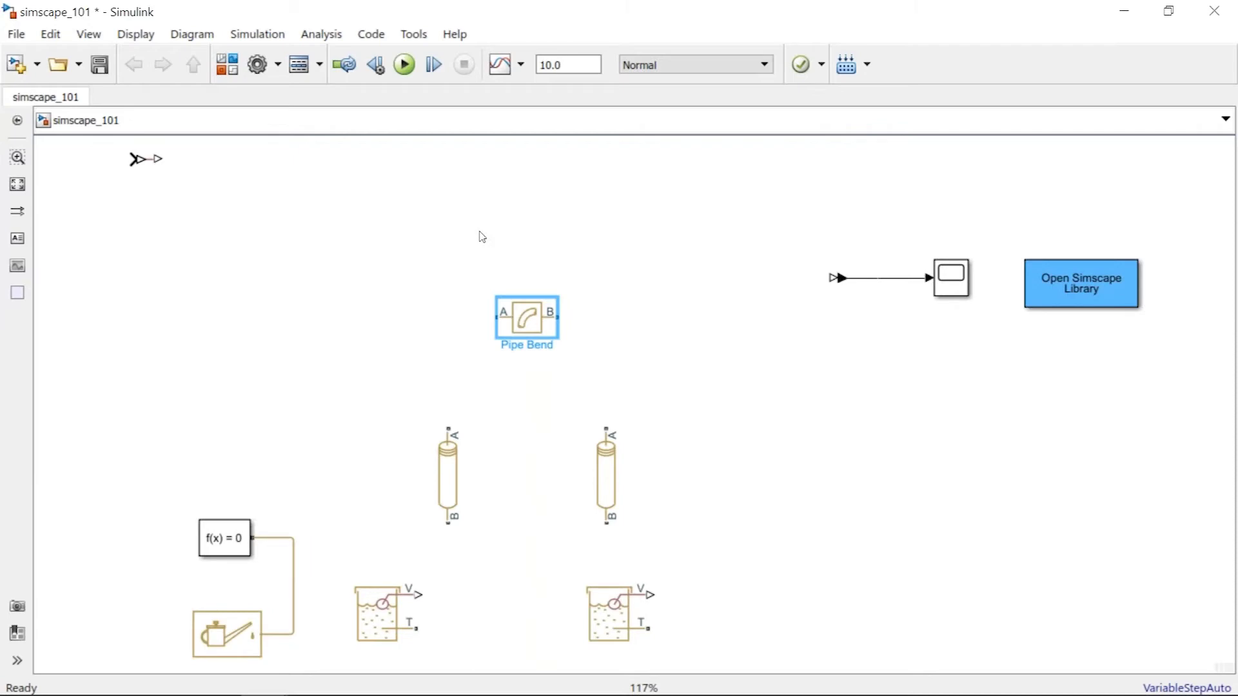
left_click(259, 633)
left_click(615, 605)
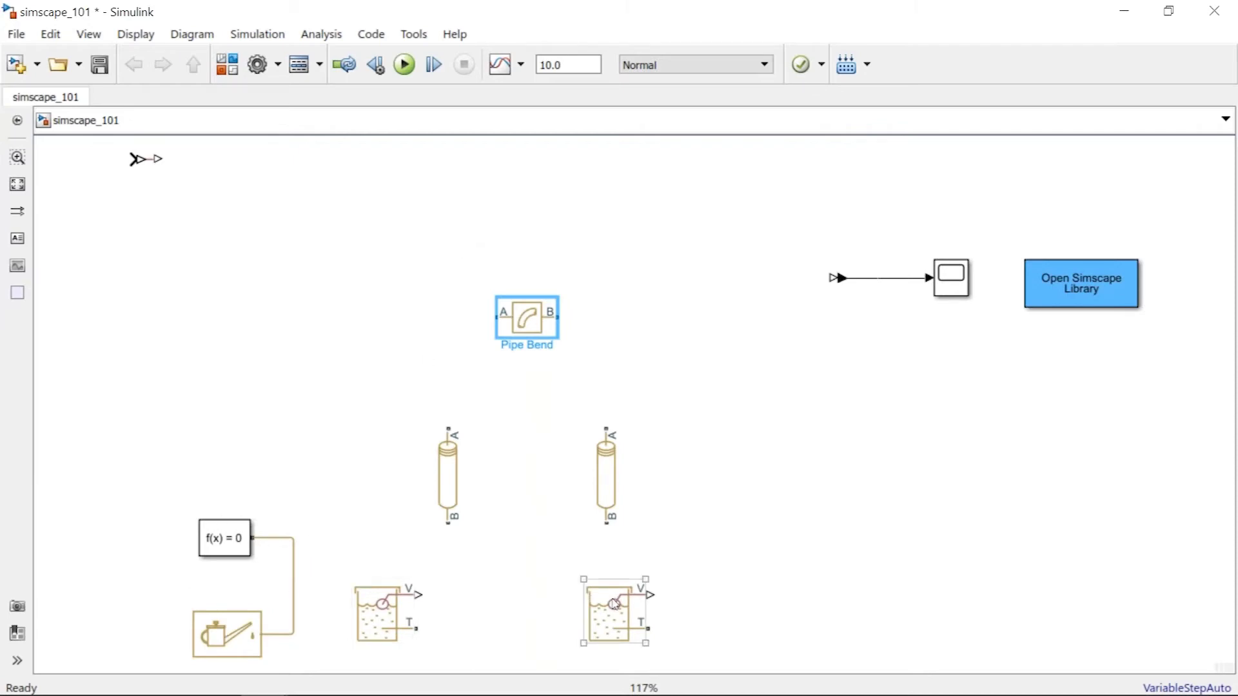
left_click(522, 545)
left_click(477, 481)
left_click(567, 438)
left_click(519, 319)
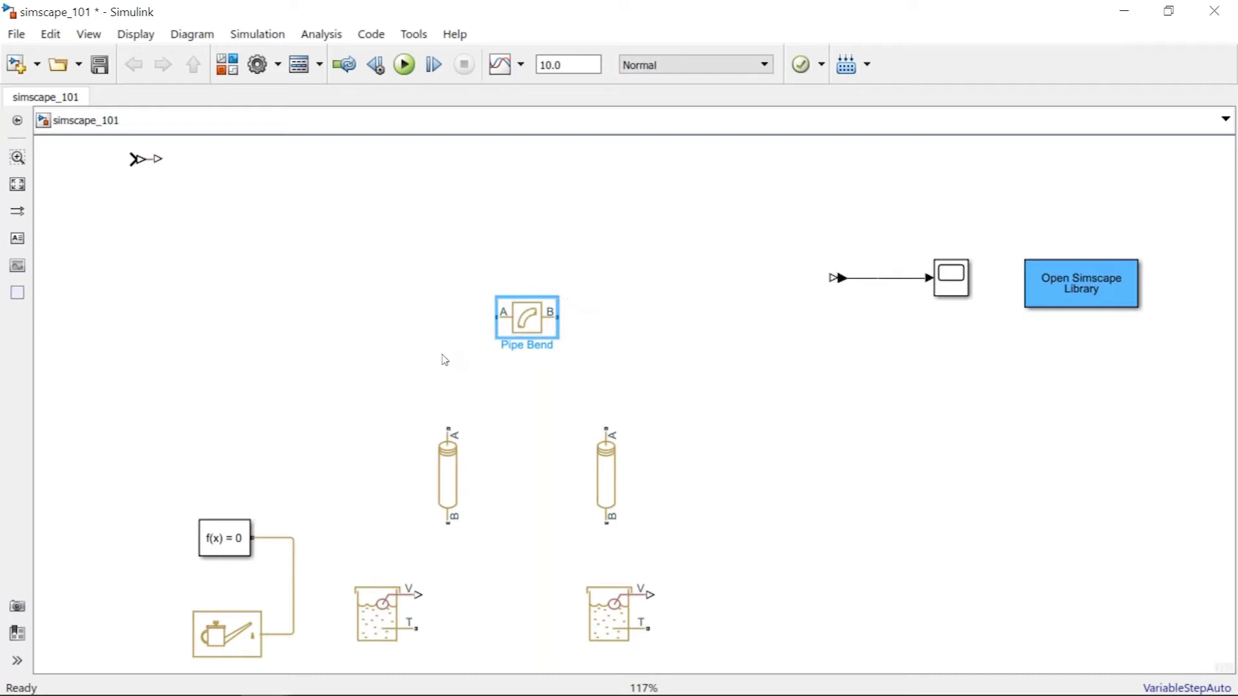
Connect port A of the Pipe Bend to port A of the first pipe, and that pipe's port B to port T of the first tank
left_click_drag(492, 316, 446, 431)
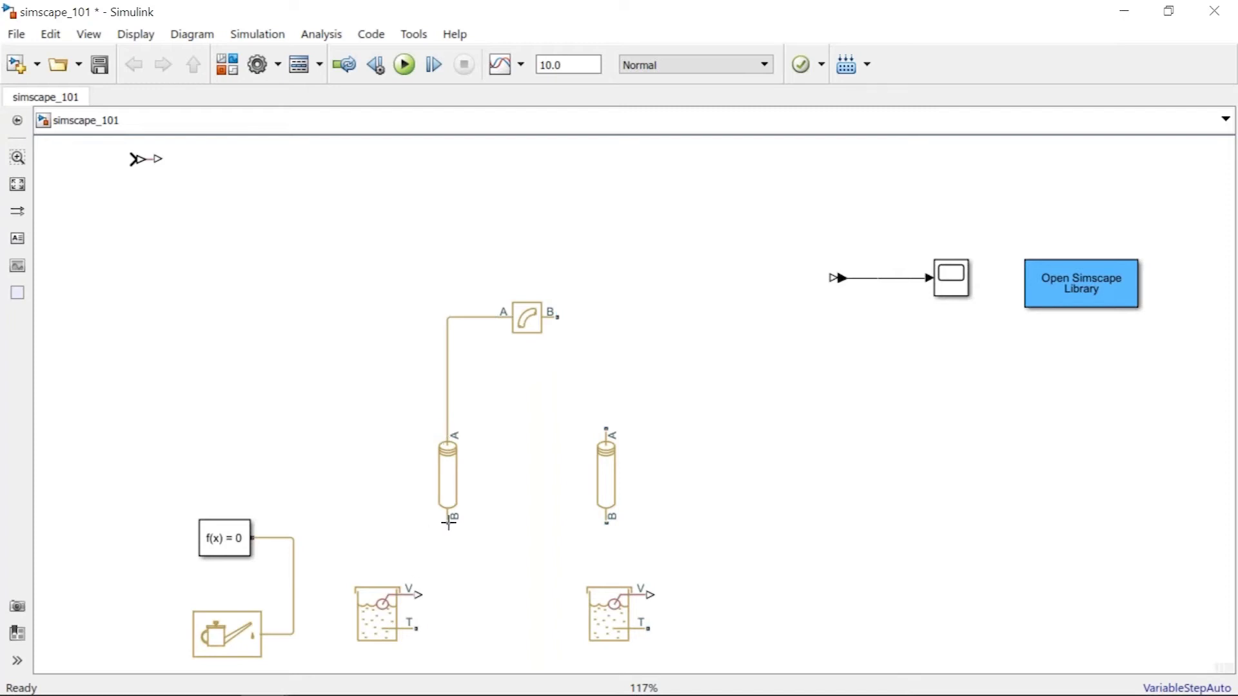
left_click_drag(449, 523, 448, 526)
left_click_drag(448, 526, 419, 630)
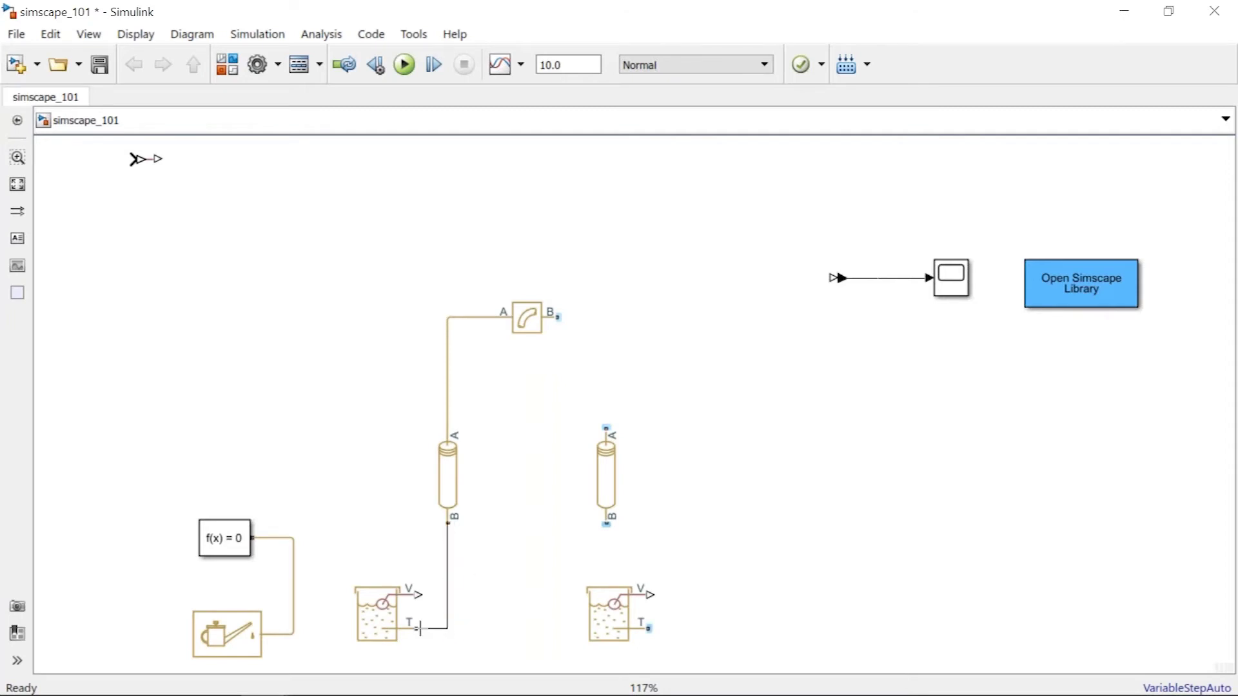
left_click_drag(418, 629, 419, 629)
Connect port B of the Pipe Bend to port A of the second pipe, and that pipe's port B to port T of the second tank
left_click(552, 328)
left_click_drag(559, 316, 604, 428)
left_click_drag(606, 524, 592, 613)
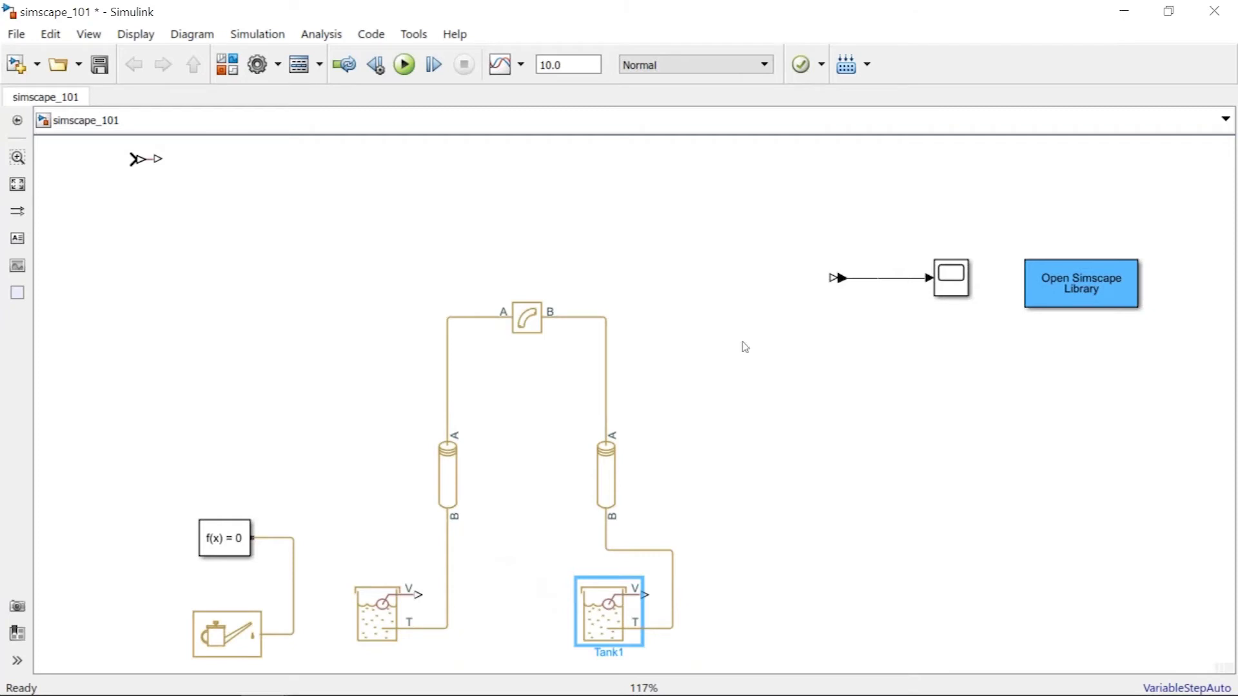
Move the PS-Simulink Converter and Scope down beside the second tank, and delete the unused Simulink-PS Converter
left_click_drag(990, 227, 832, 359)
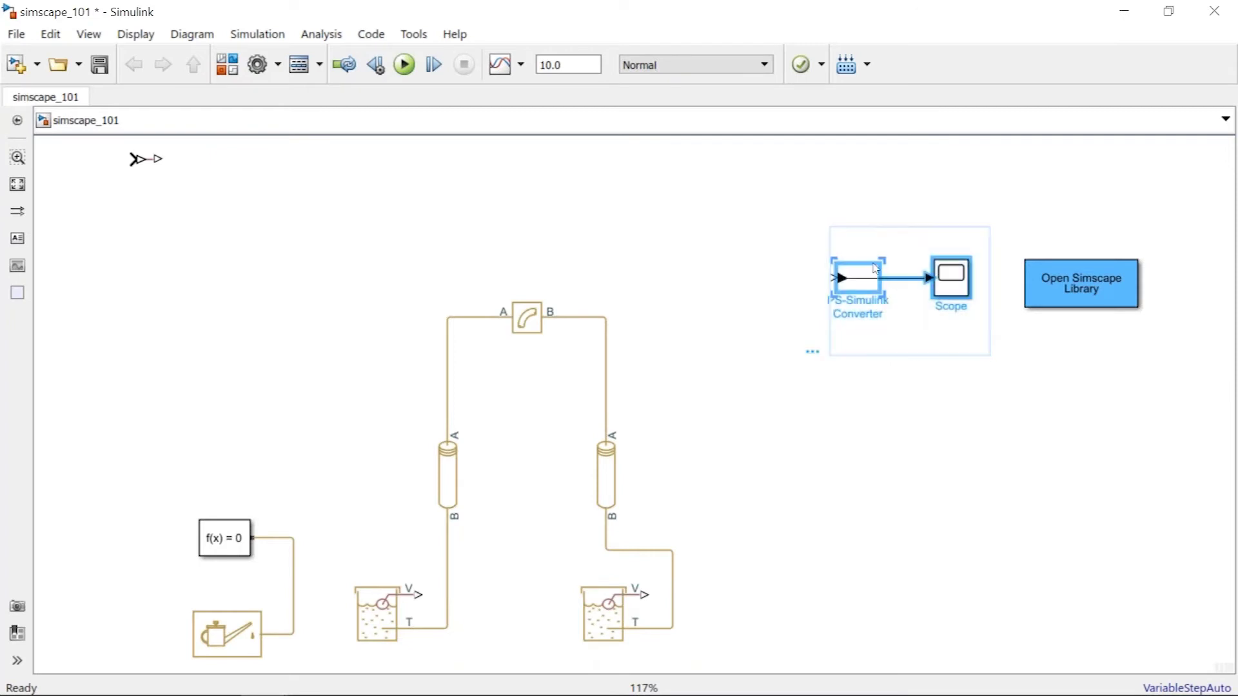
left_click_drag(871, 278, 911, 589)
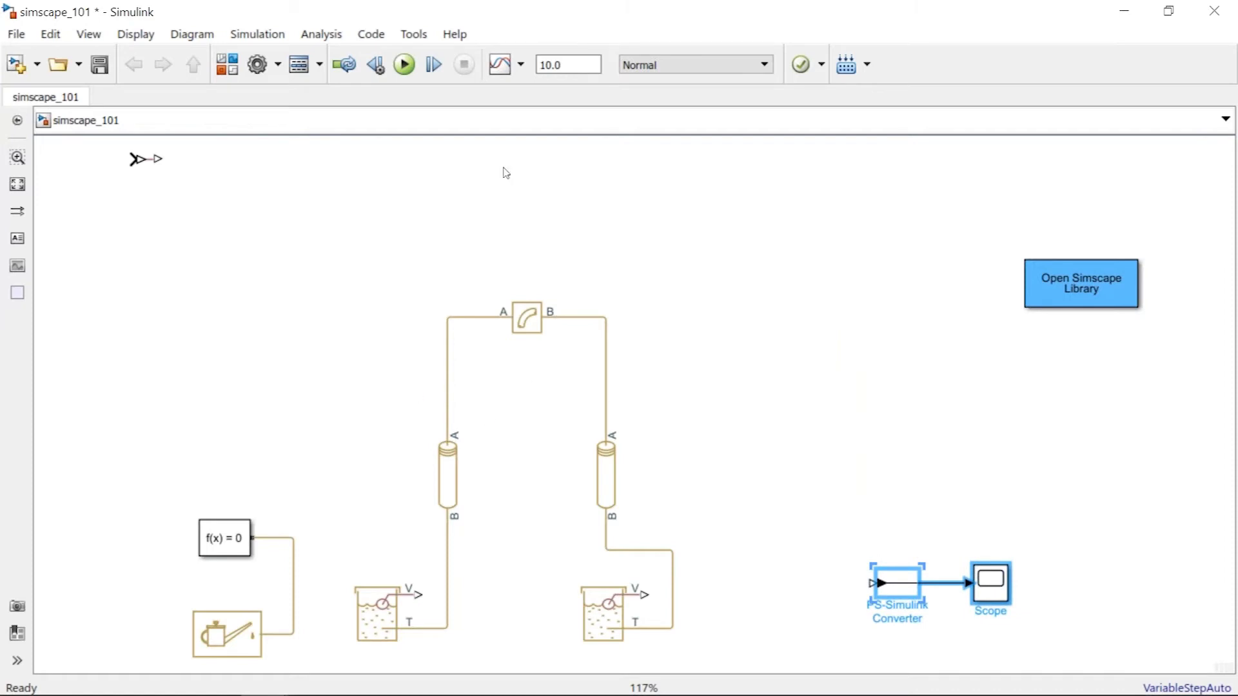
left_click_drag(173, 151, 110, 199)
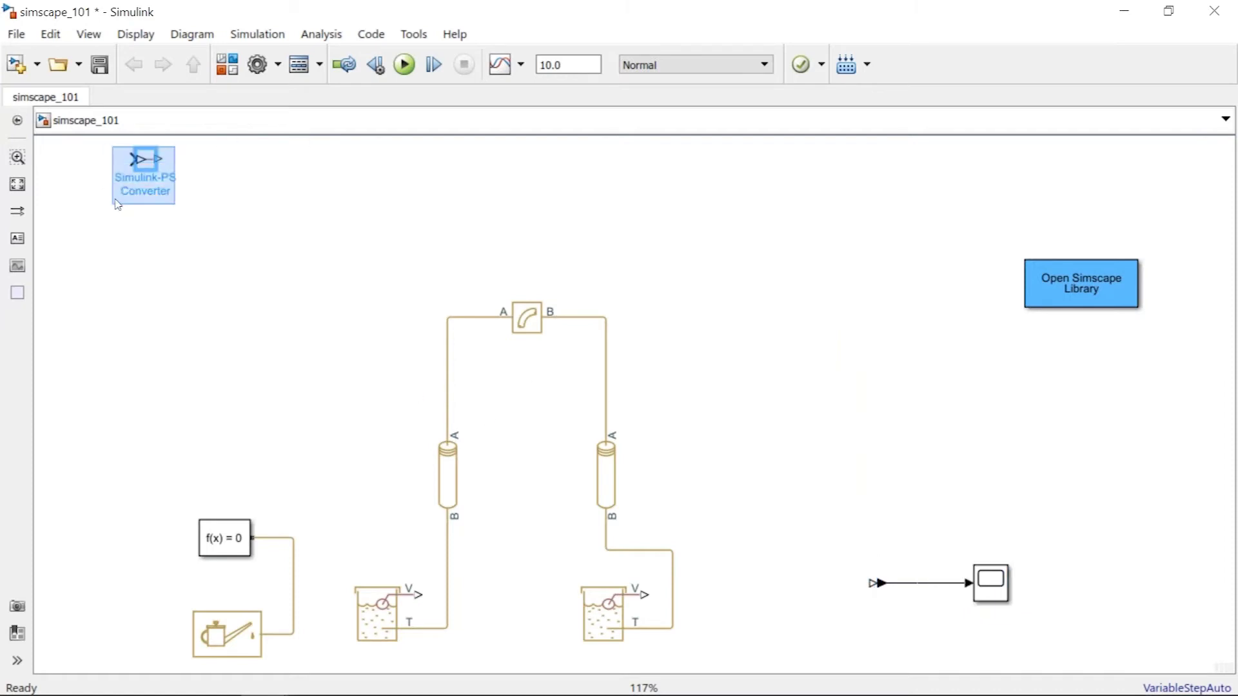
key("Delete")
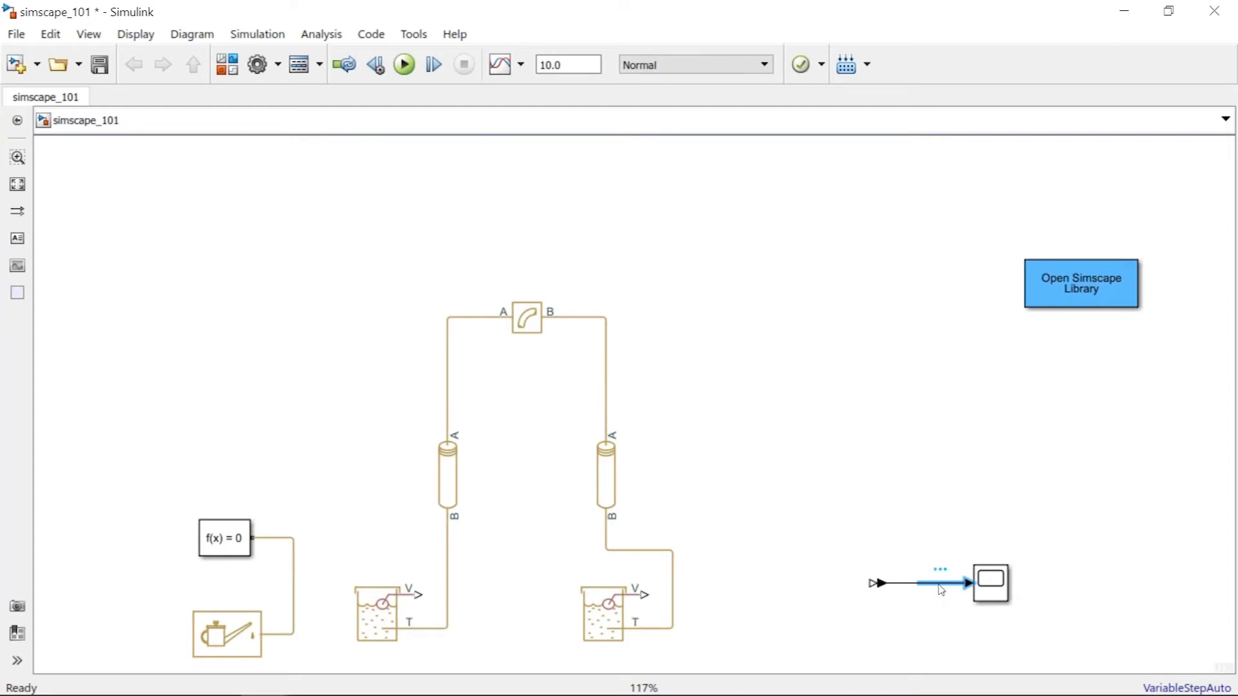
Delete the signal line between the PS-Simulink Converter and the Scope, and move the Scope farther away from the converter
key("Delete")
left_click_drag(990, 582, 1069, 564)
Place a copy of the PS-Simulink Converter directly below the original
left_click(872, 582)
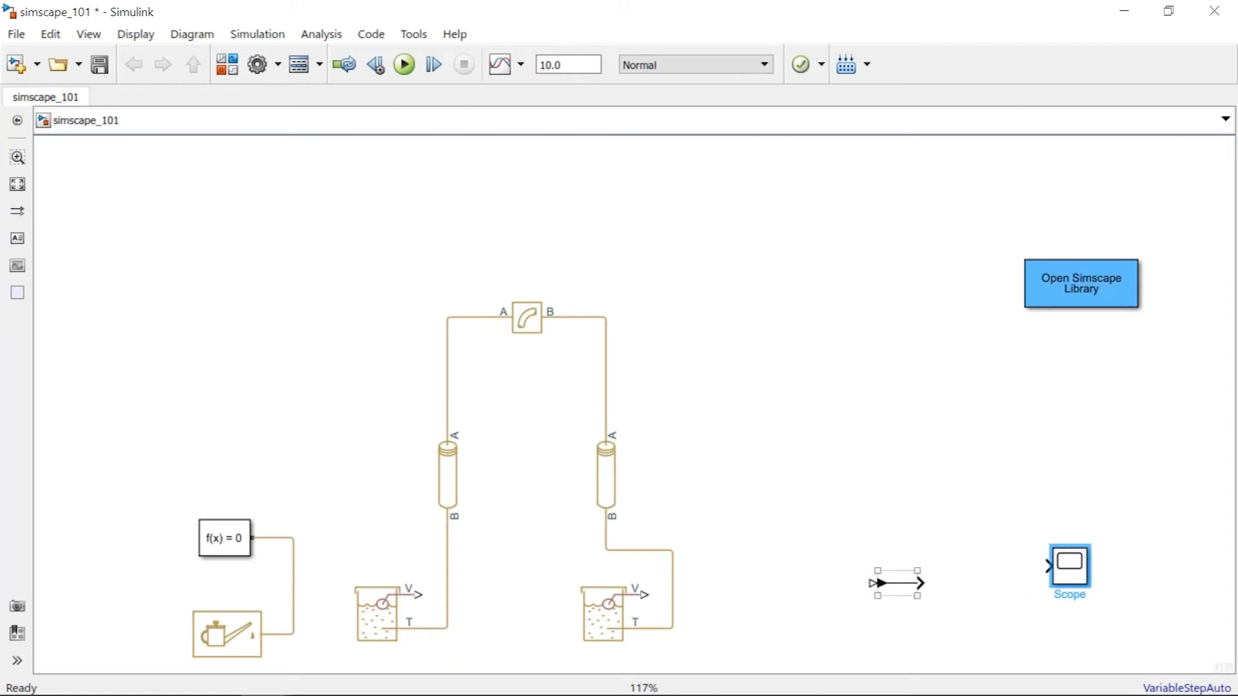
left_click_drag(884, 593, 890, 644)
left_click(851, 635)
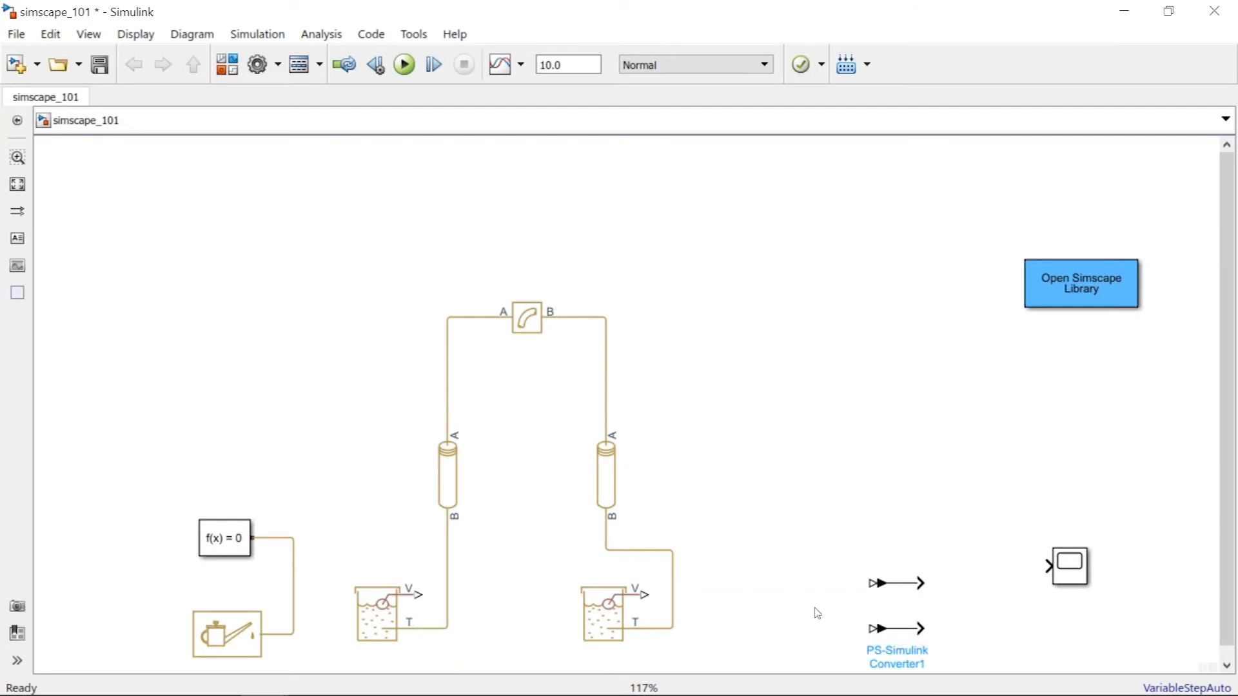
left_click(882, 583)
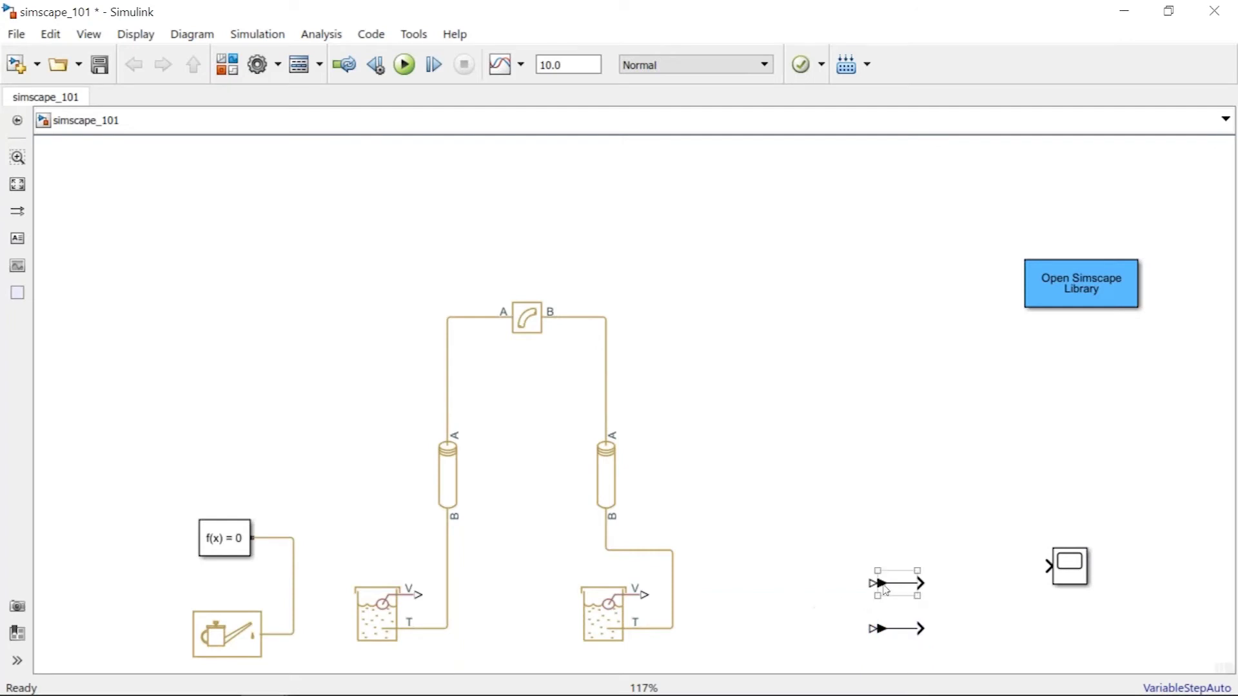
Connect the second tank's V output to the upper converter and the first tank's V output to the lower converter, routed below the second tank
left_click(696, 591)
left_click_drag(645, 591, 869, 583)
left_click(404, 600)
left_click_drag(409, 592, 873, 630)
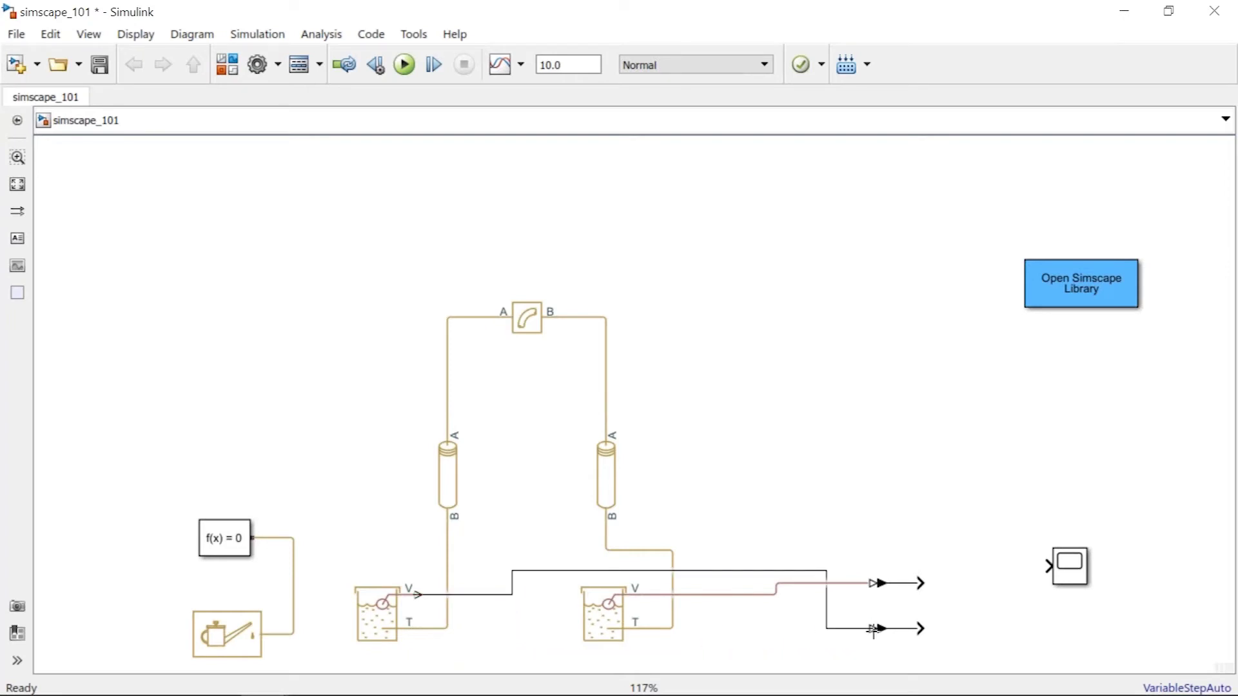
left_click_drag(681, 572, 695, 654)
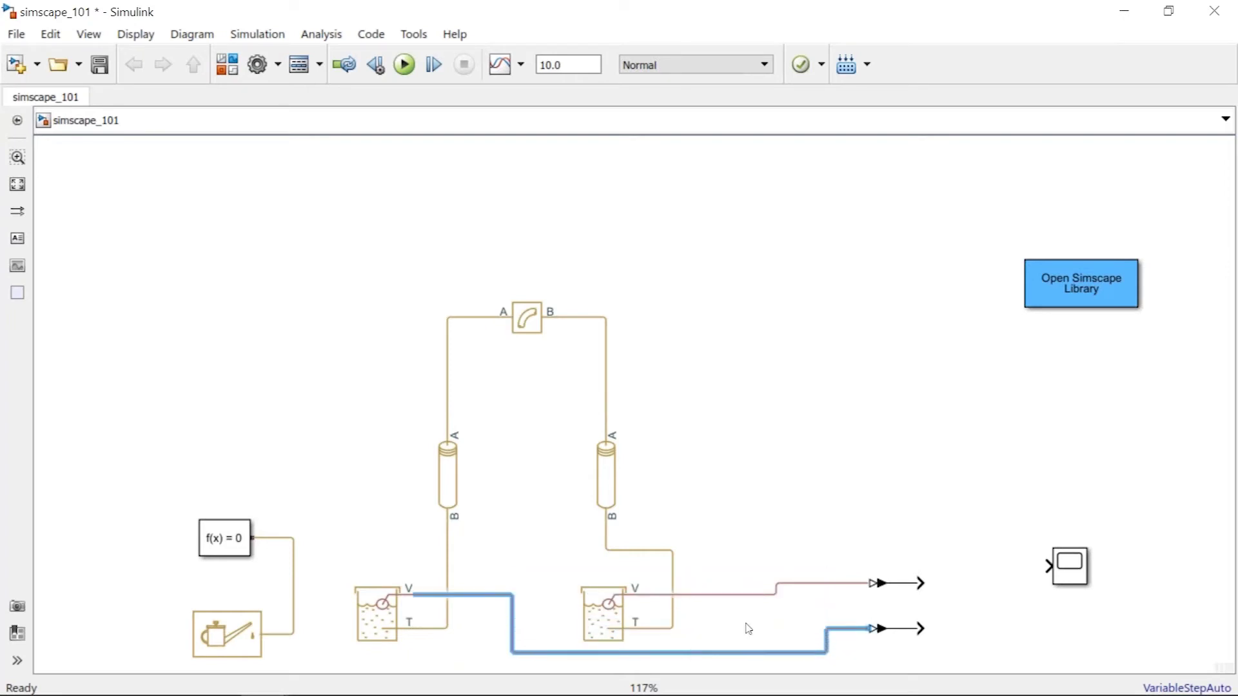
Add a Simulink Mux block between the two PS-Simulink Converters and the Scope
left_click(969, 603)
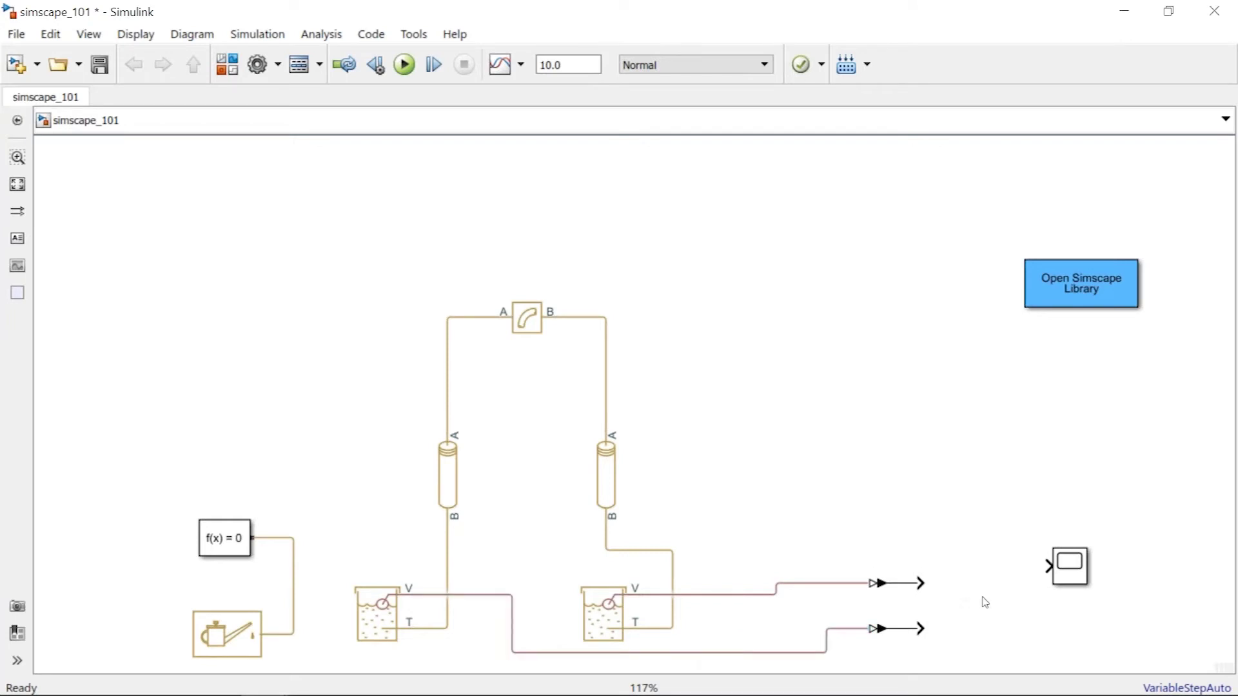
type("mux")
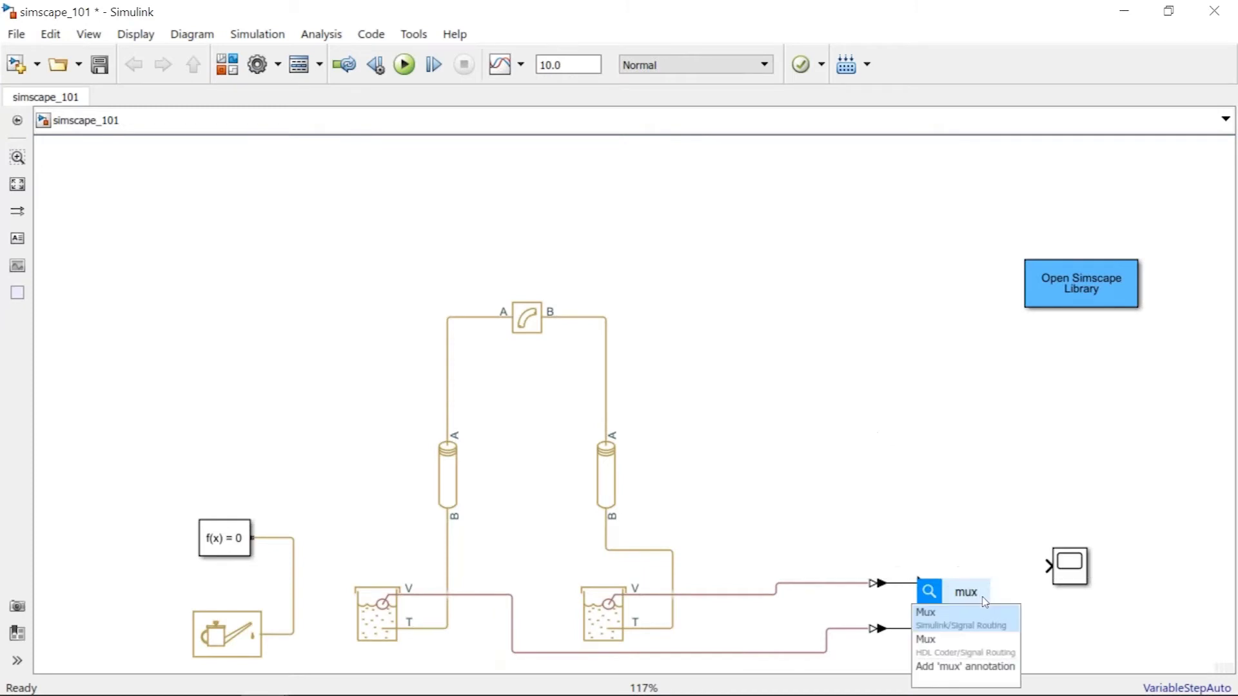
left_click(984, 619)
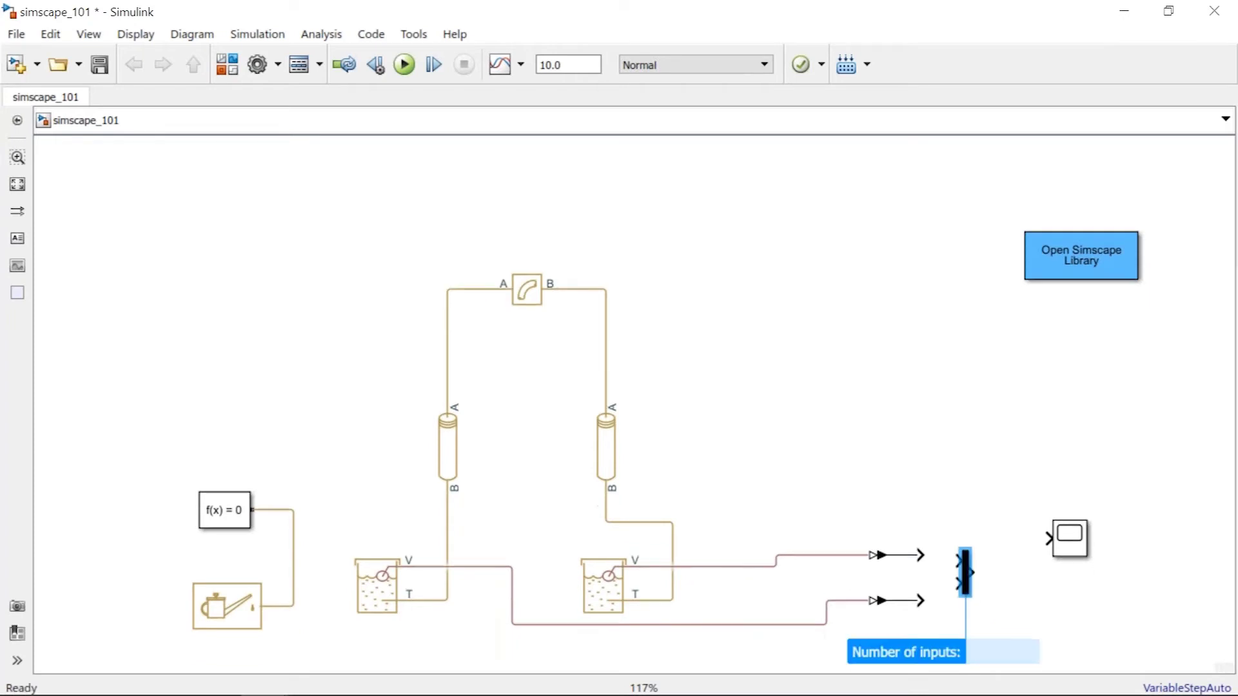
Connect both PS-Simulink Converter outputs to the Mux inputs, and link the Mux output to the Scope aligned beside it
left_click_drag(919, 556, 958, 561)
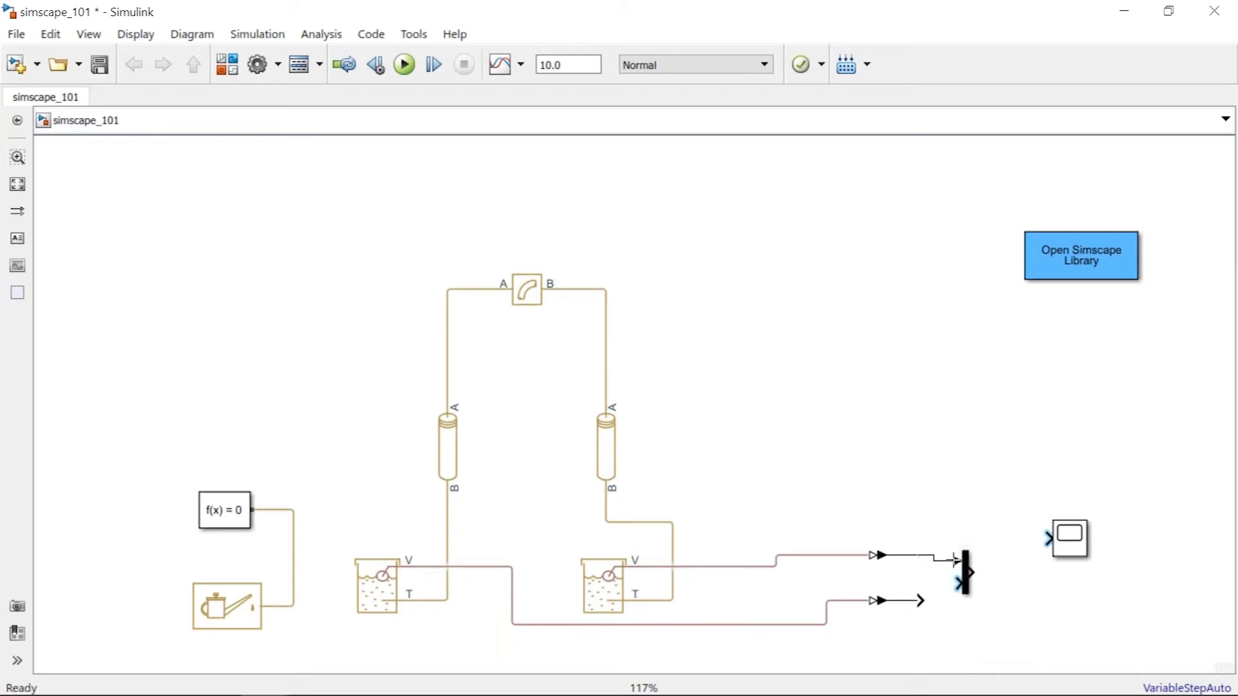
left_click_drag(923, 601, 958, 583)
left_click_drag(972, 572, 1082, 581)
left_click(1037, 497)
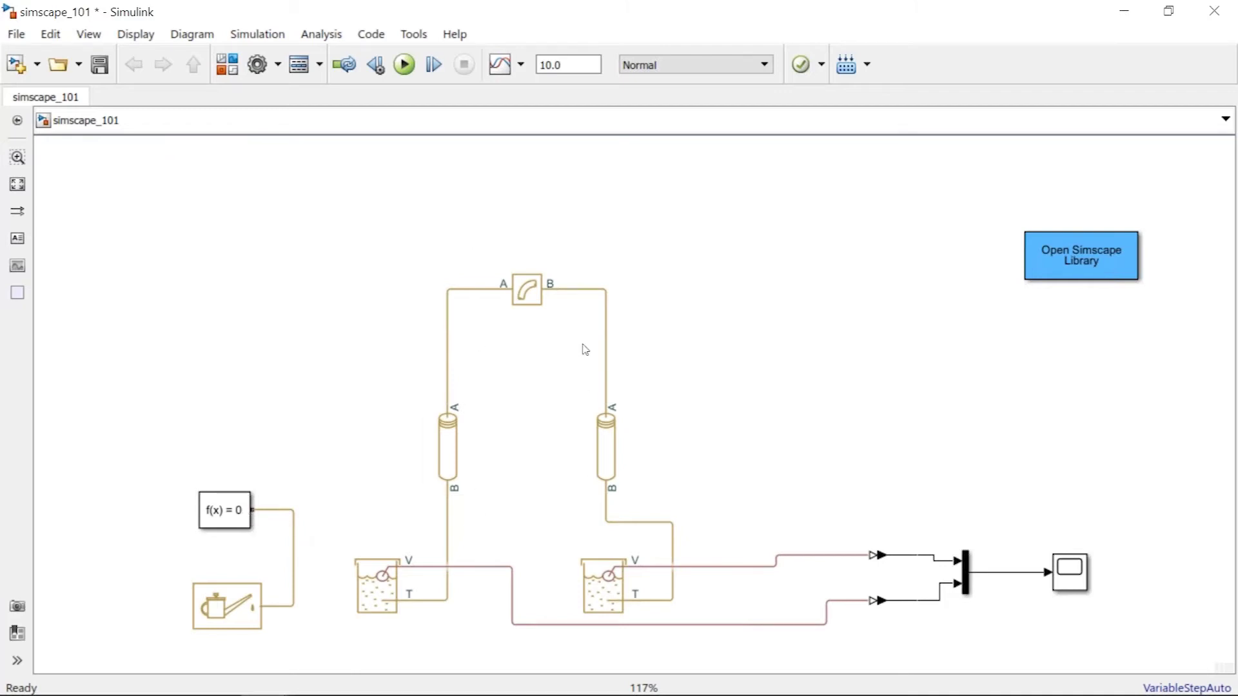
Branch the line between the first pipe and first tank to the line joining the solver configuration and hydraulic fluid blocks
left_click(448, 522)
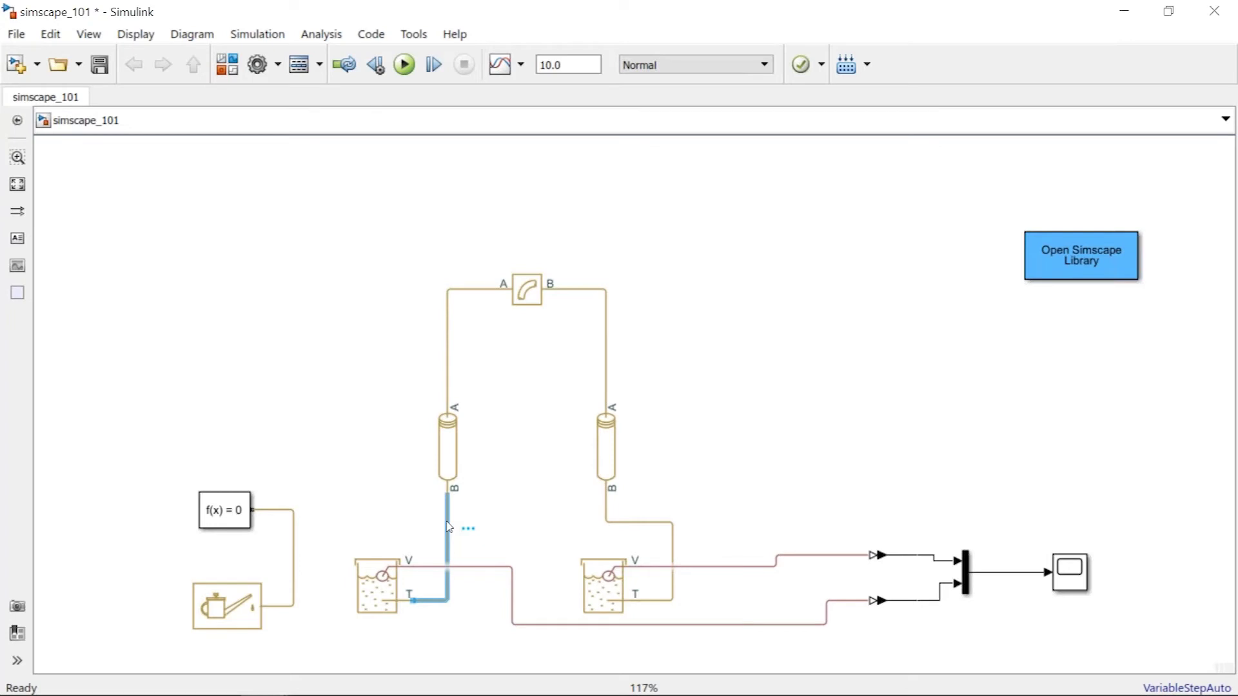
left_click_drag(449, 527, 296, 535)
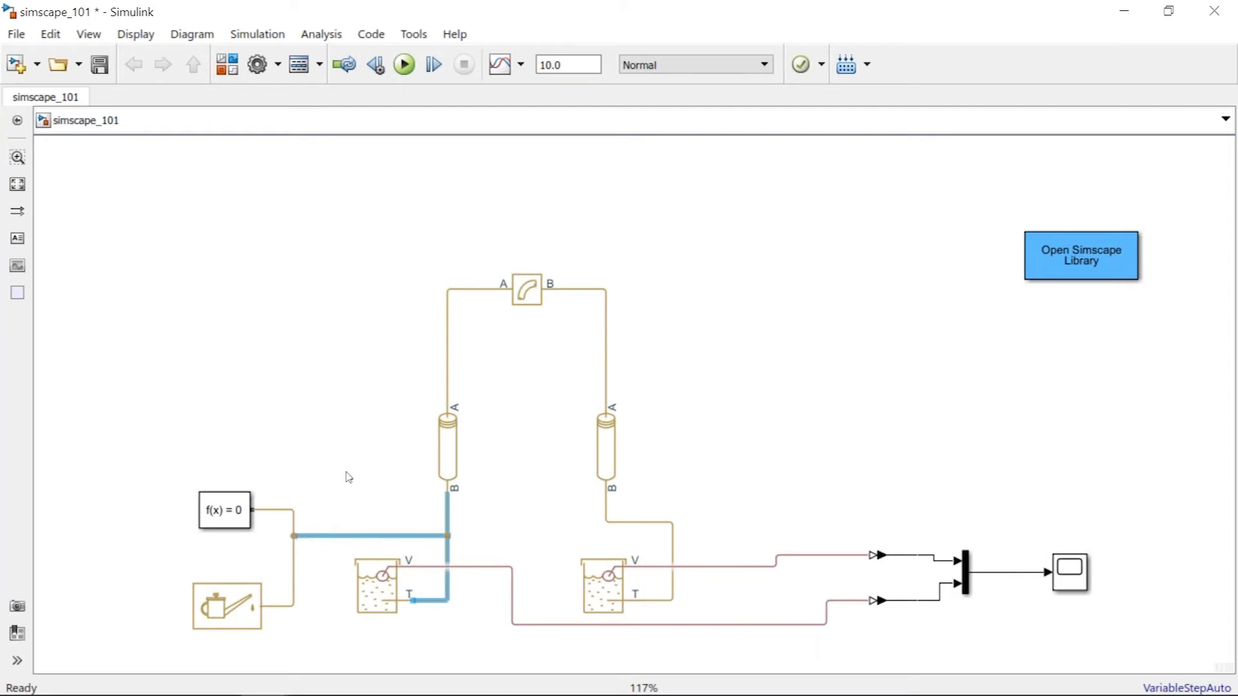
left_click(376, 476)
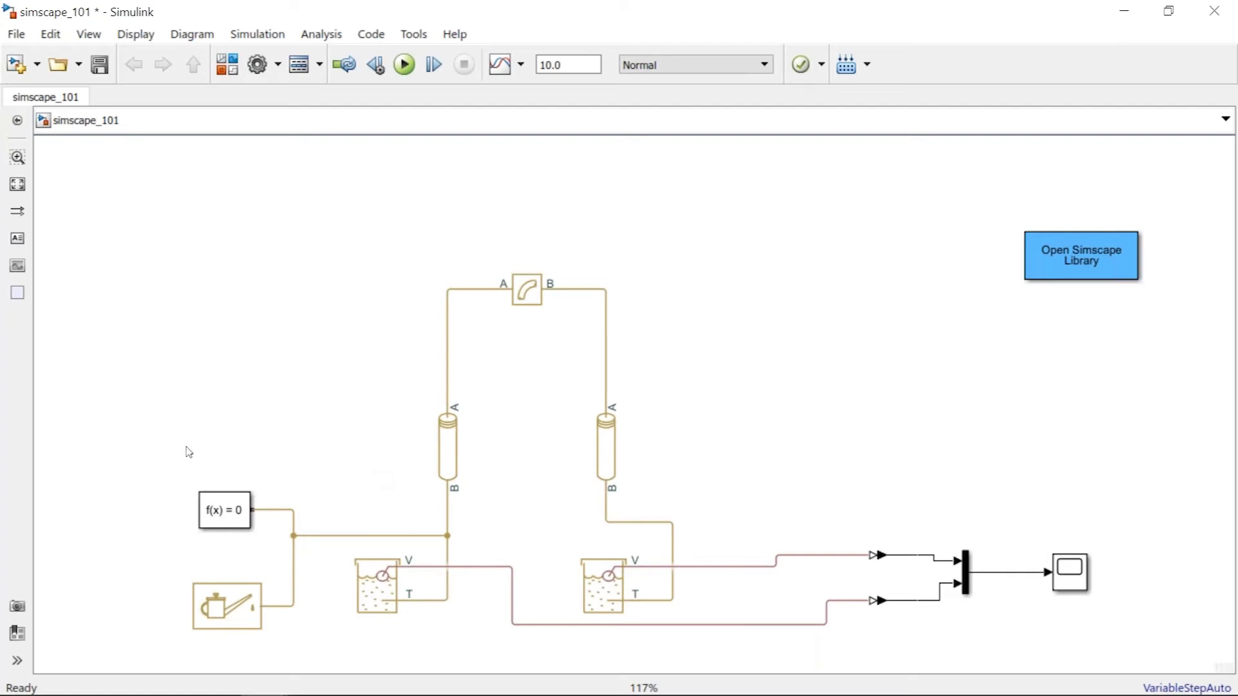
Check the tank volumes and pipe dimensions on the fluid-transfer slide in PowerPoint, and return to the simscape_101 model in Simulink
left_click(252, 603)
left_click(372, 588)
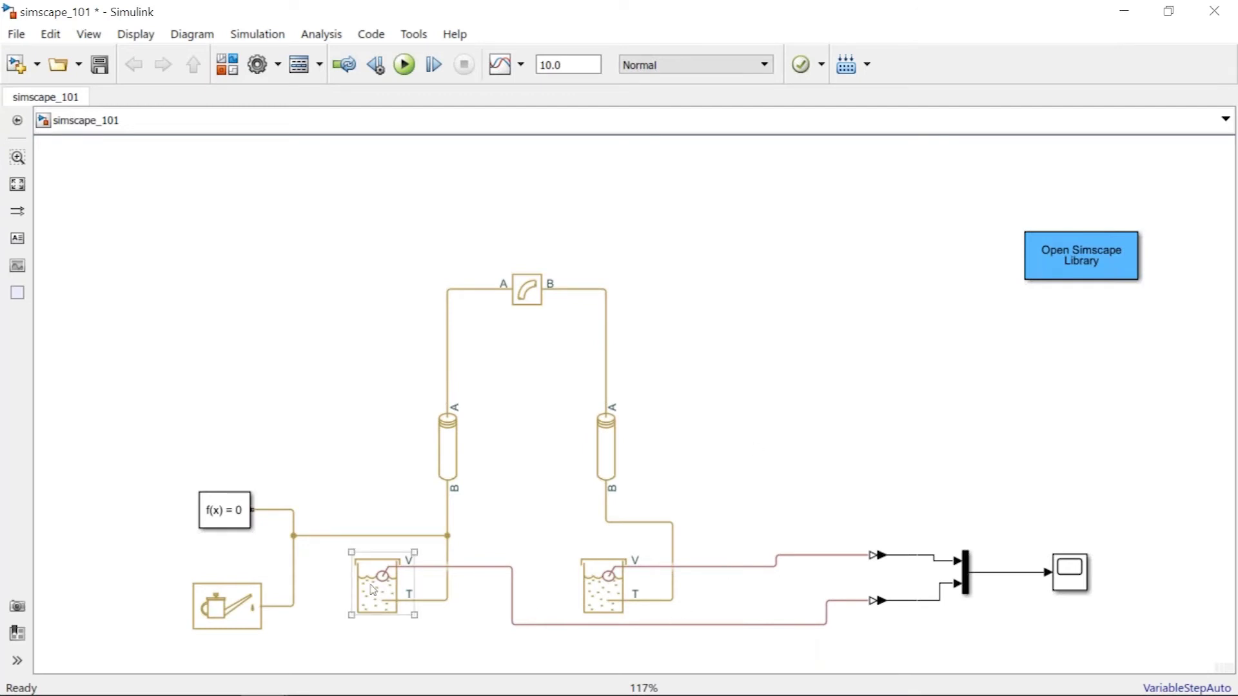
mouse_move(414, 682)
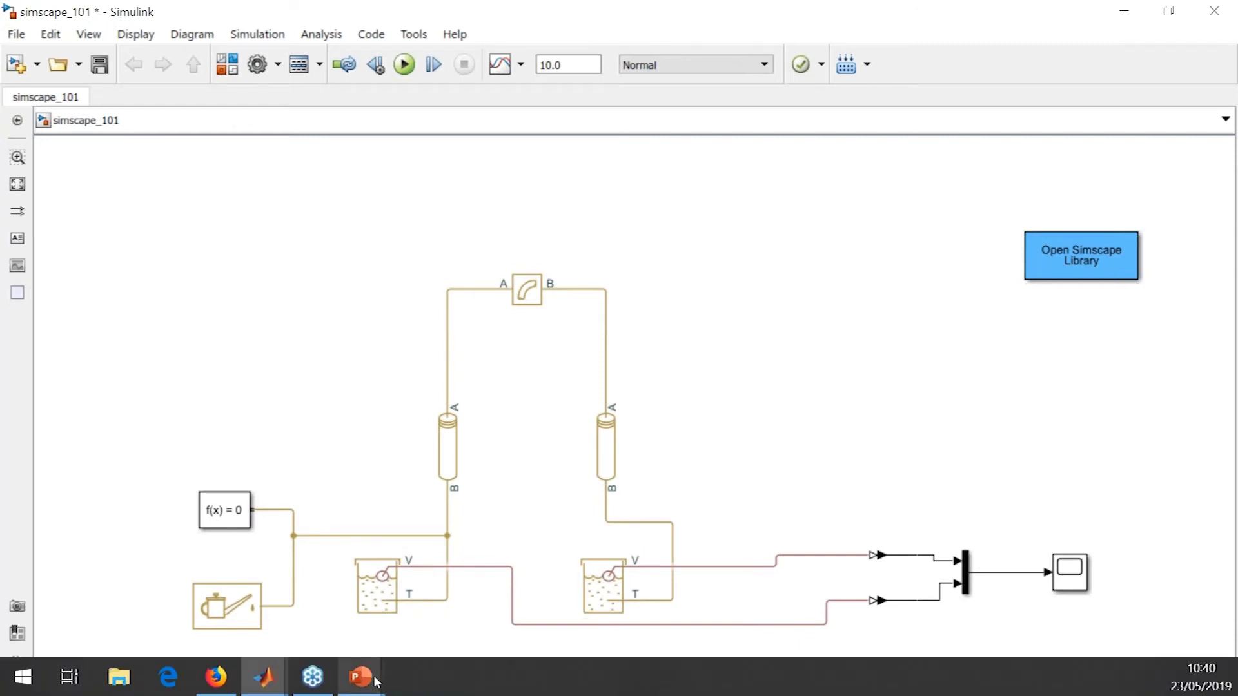
mouse_move(376, 682)
left_click(361, 587)
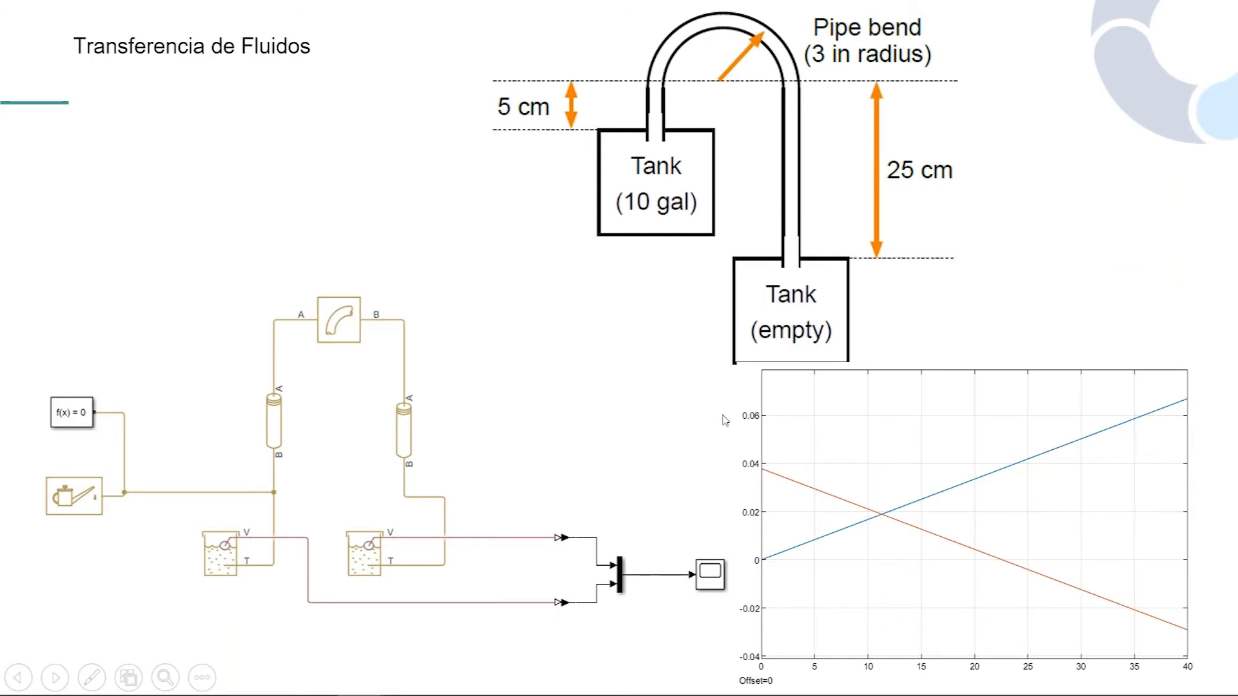
mouse_move(342, 677)
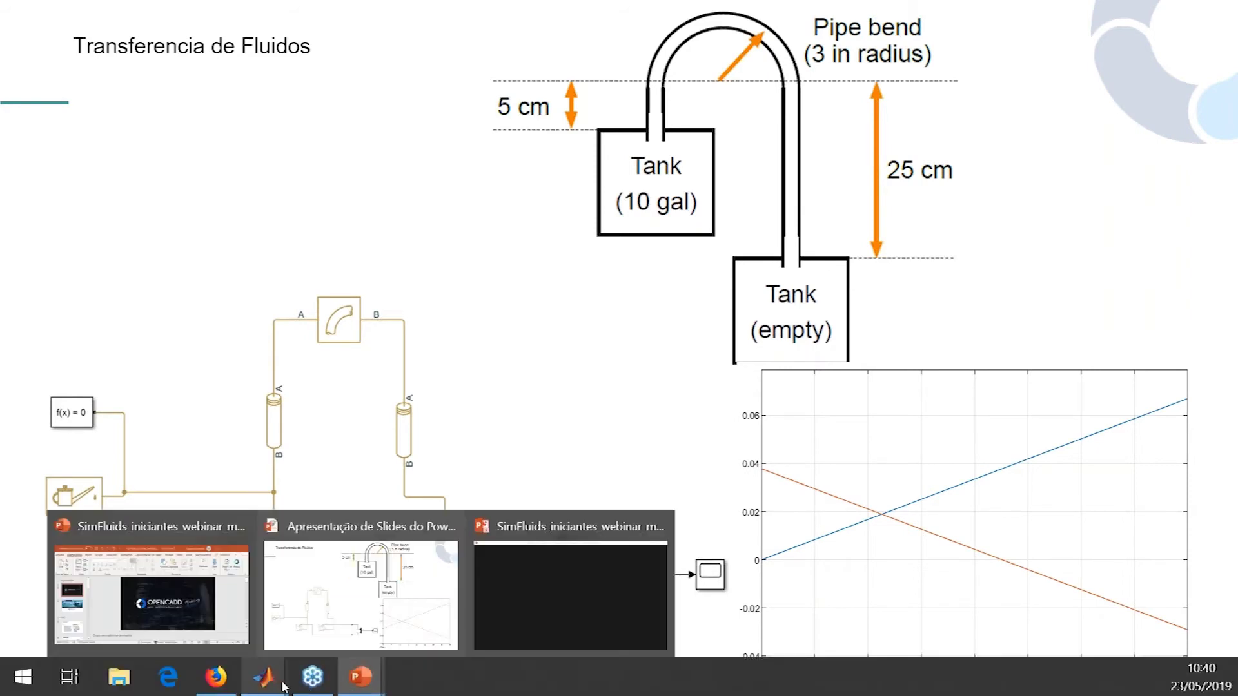
mouse_move(270, 680)
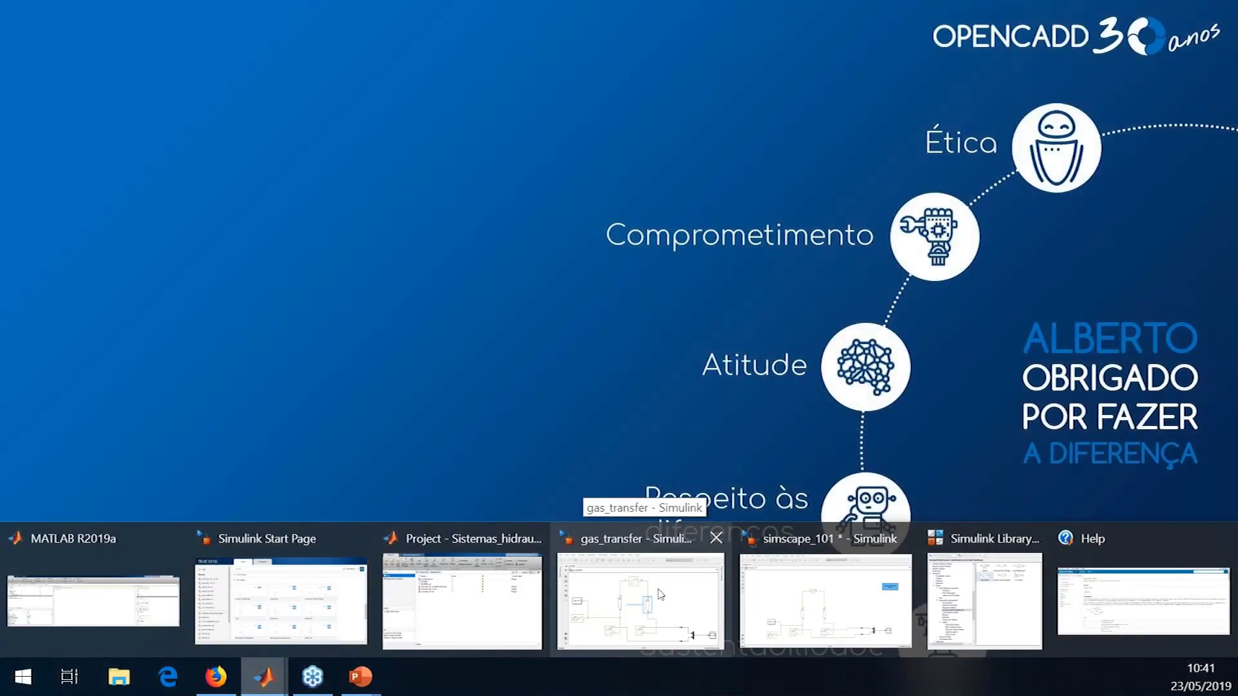
left_click(826, 600)
Open the first tank's block parameters, enlarge the dialog, and set the inlet pipeline diameter to 1 m
left_click(379, 594)
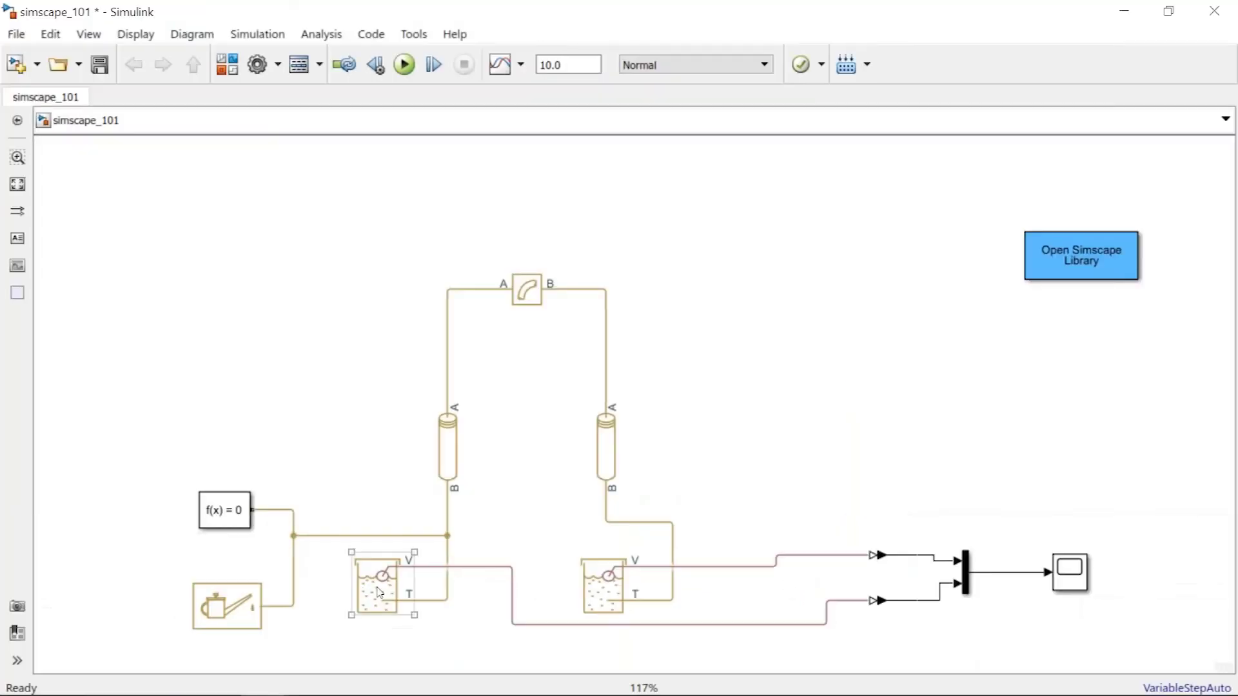
left_click(379, 593)
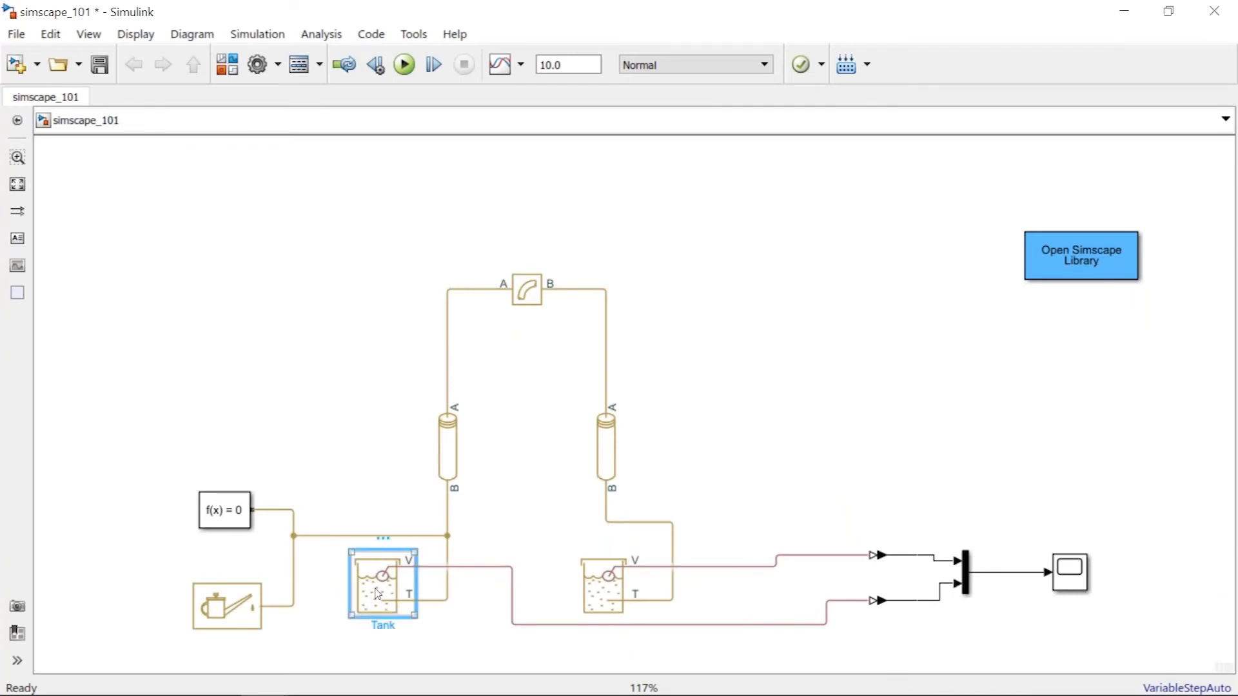
double_click(379, 593)
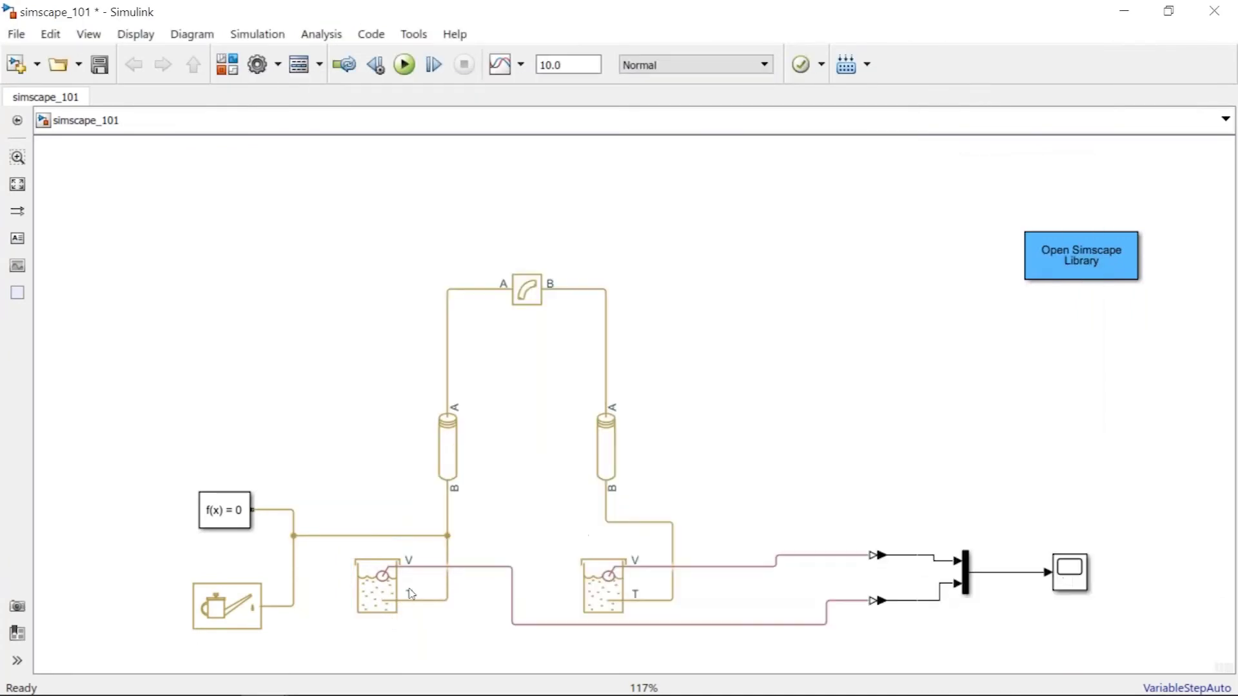
left_click(395, 589)
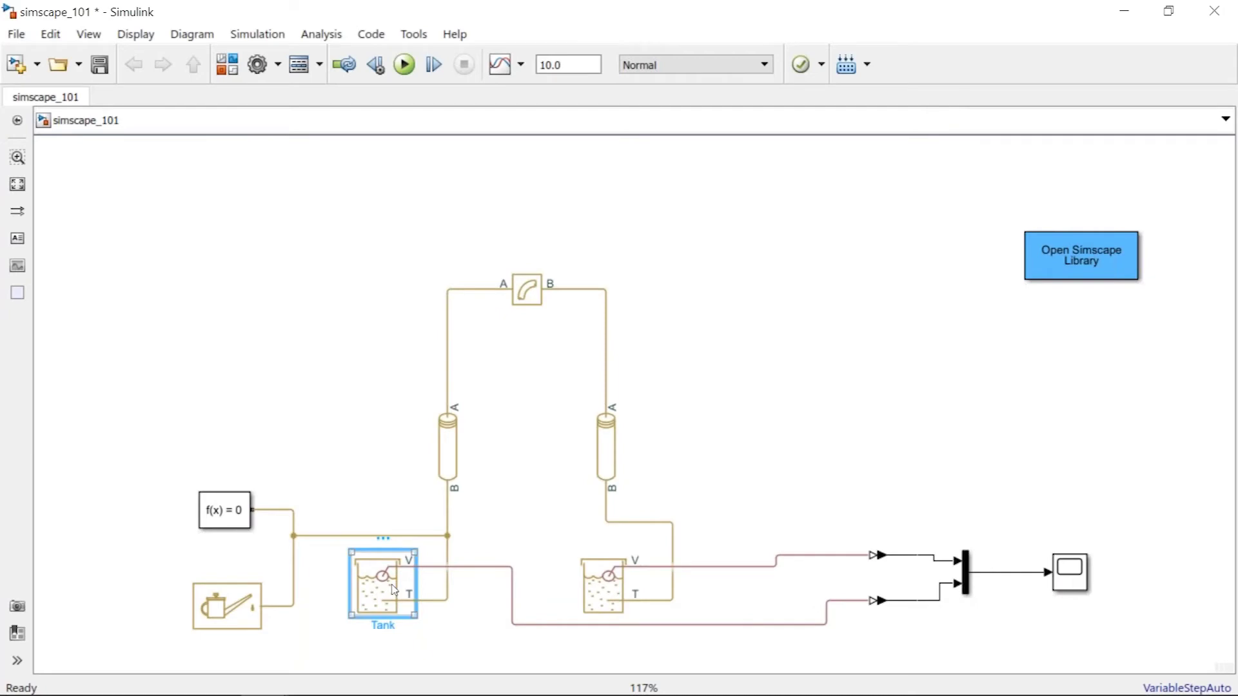
double_click(396, 590)
left_click_drag(627, 166, 234, 11)
left_click_drag(314, 505, 314, 671)
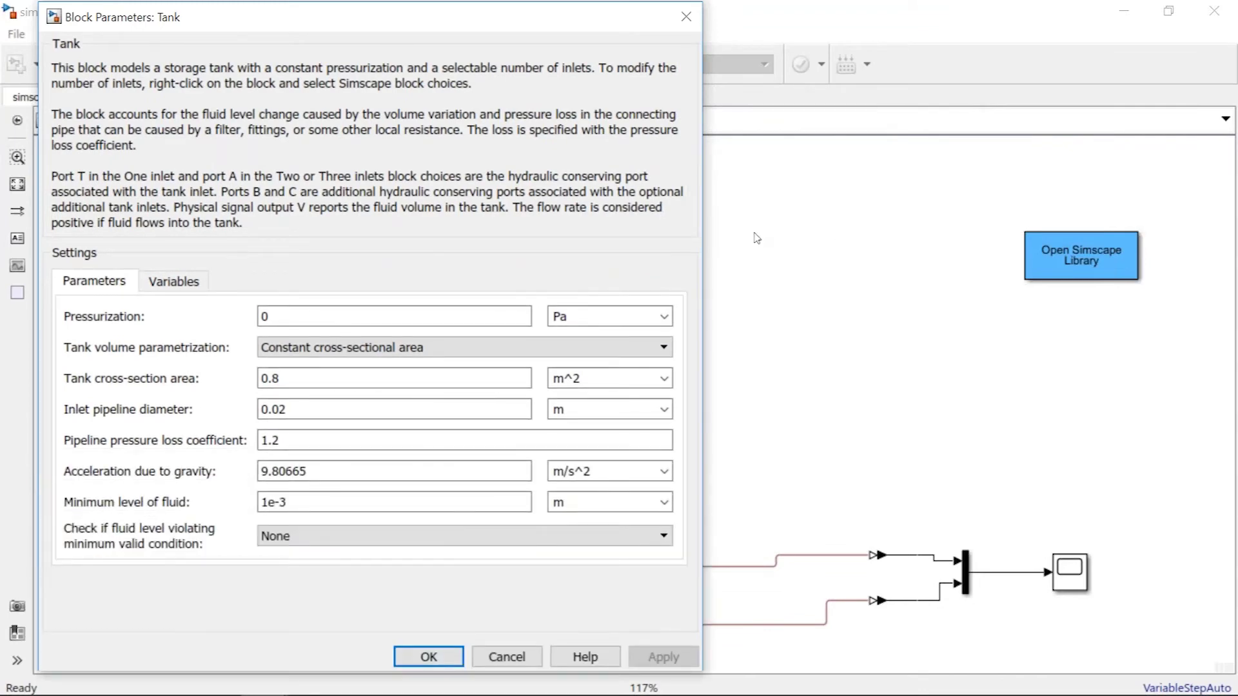
left_click(3, 6)
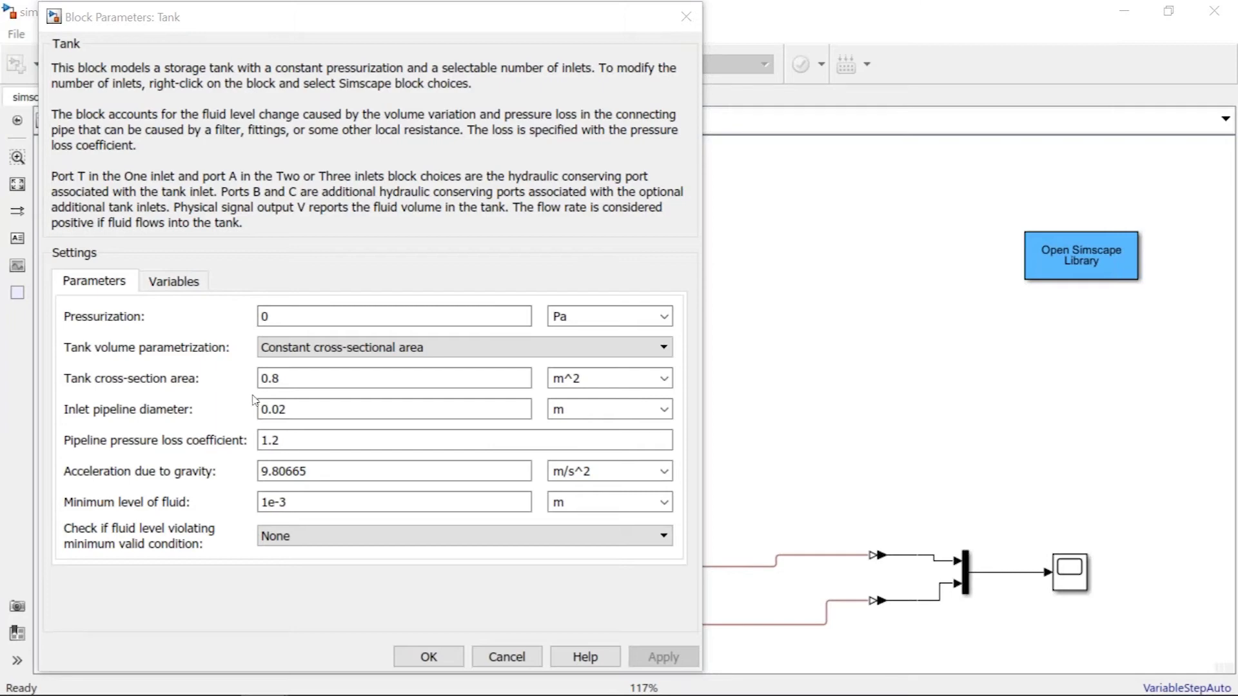
left_click(288, 401)
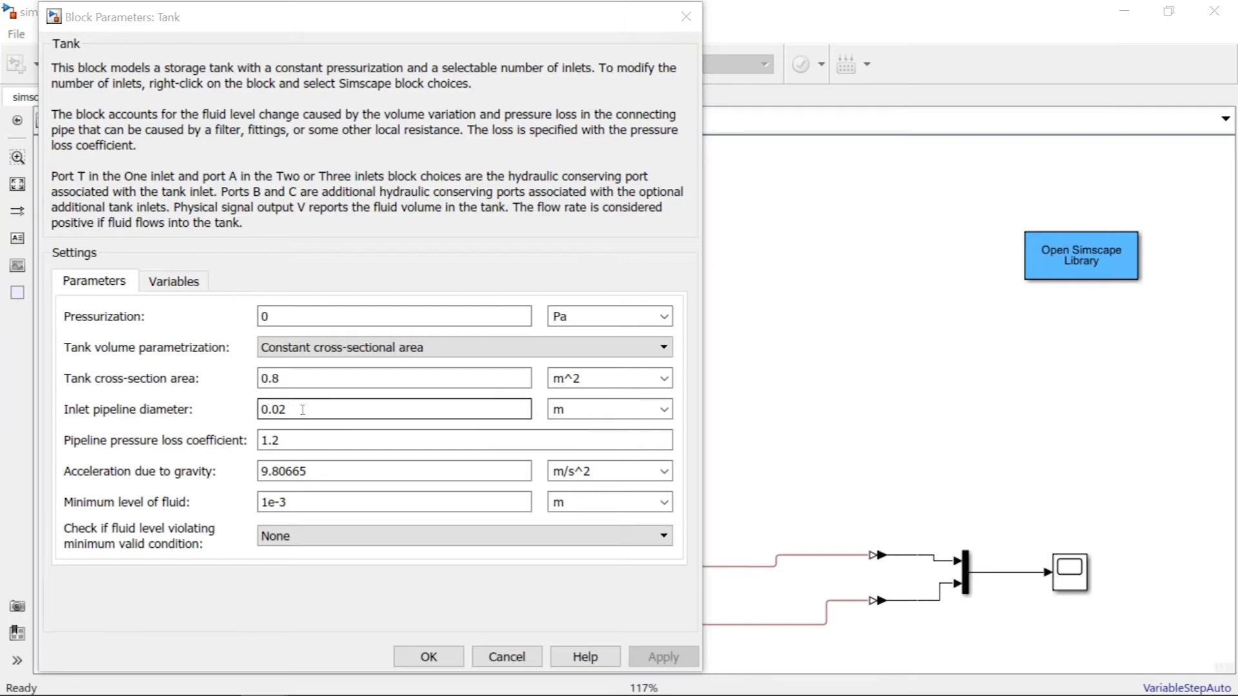
double_click(302, 409)
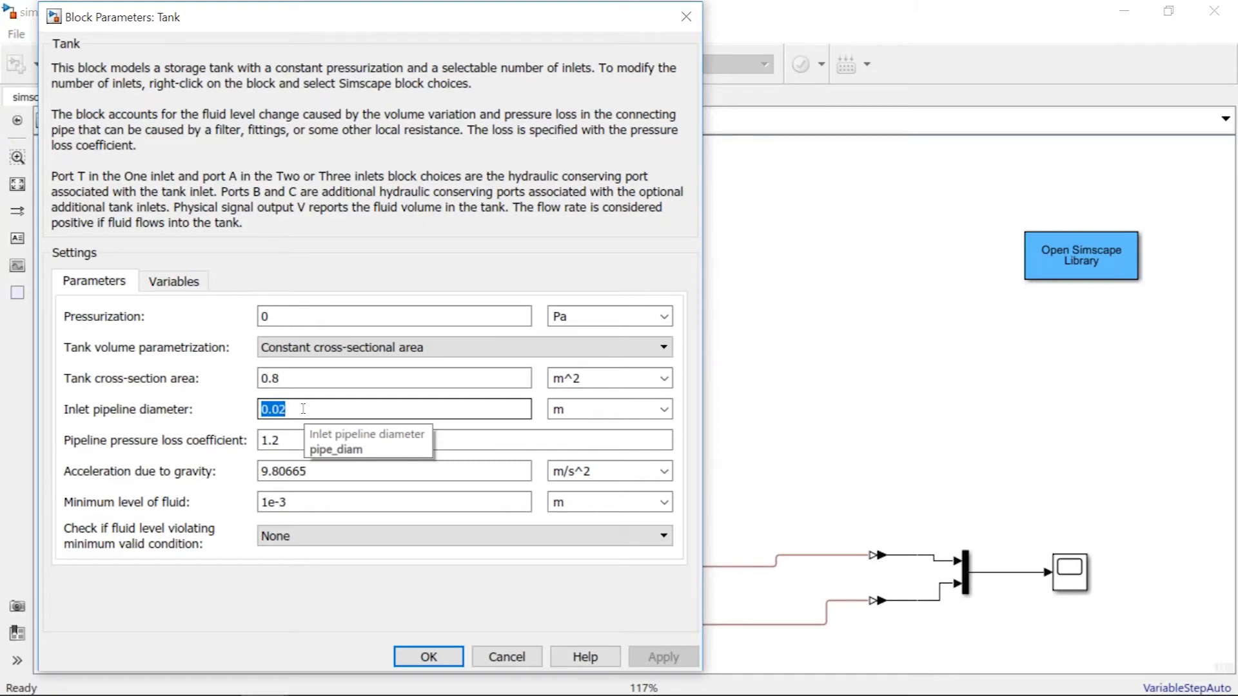
type("1")
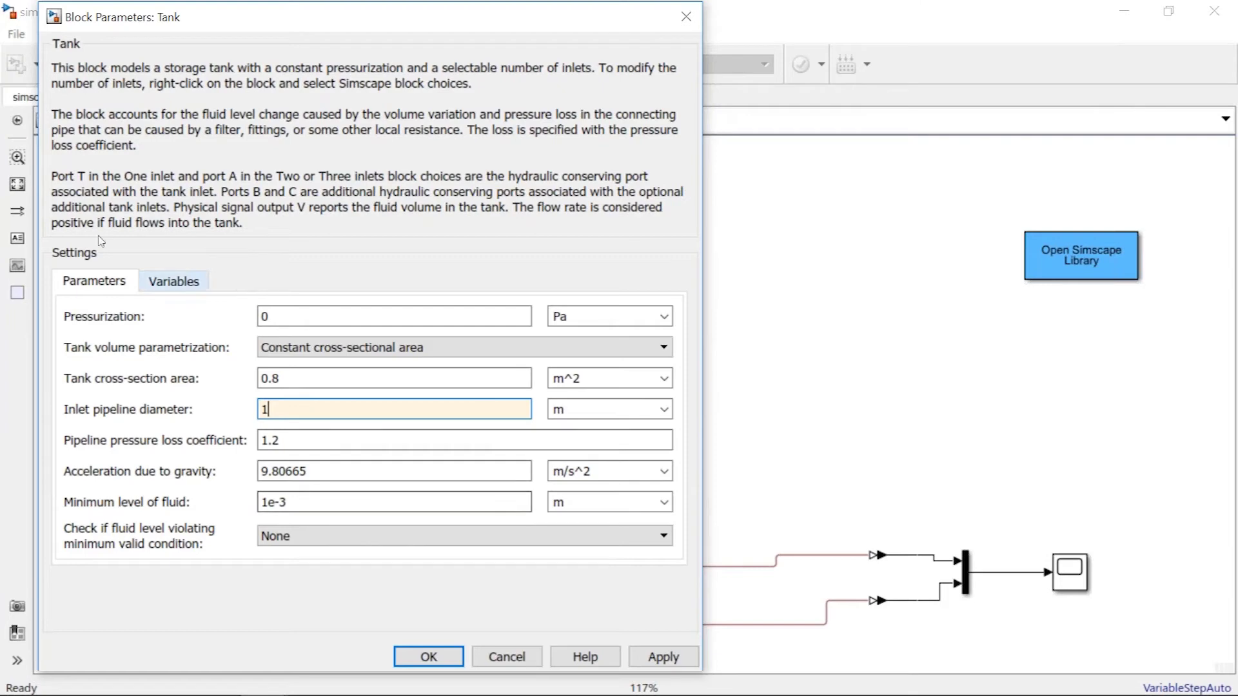
Override the first tank's initial fluid volume with 10 gal and accept the block parameters
left_click(194, 285)
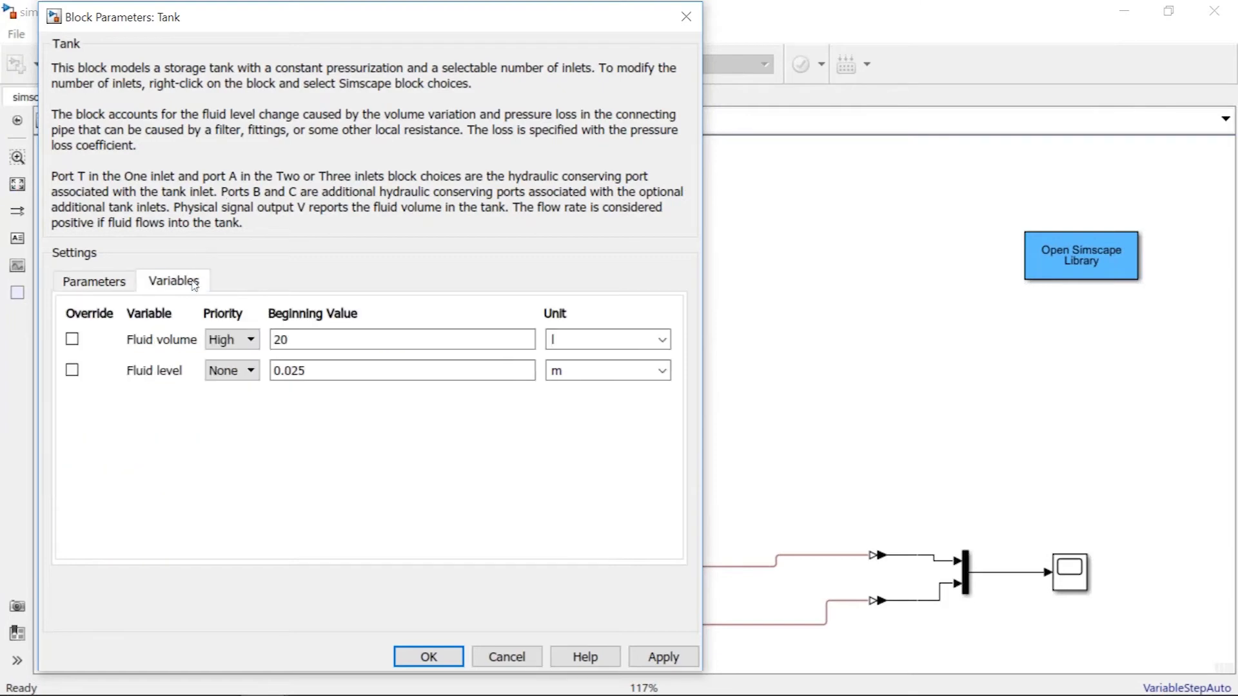
left_click(71, 339)
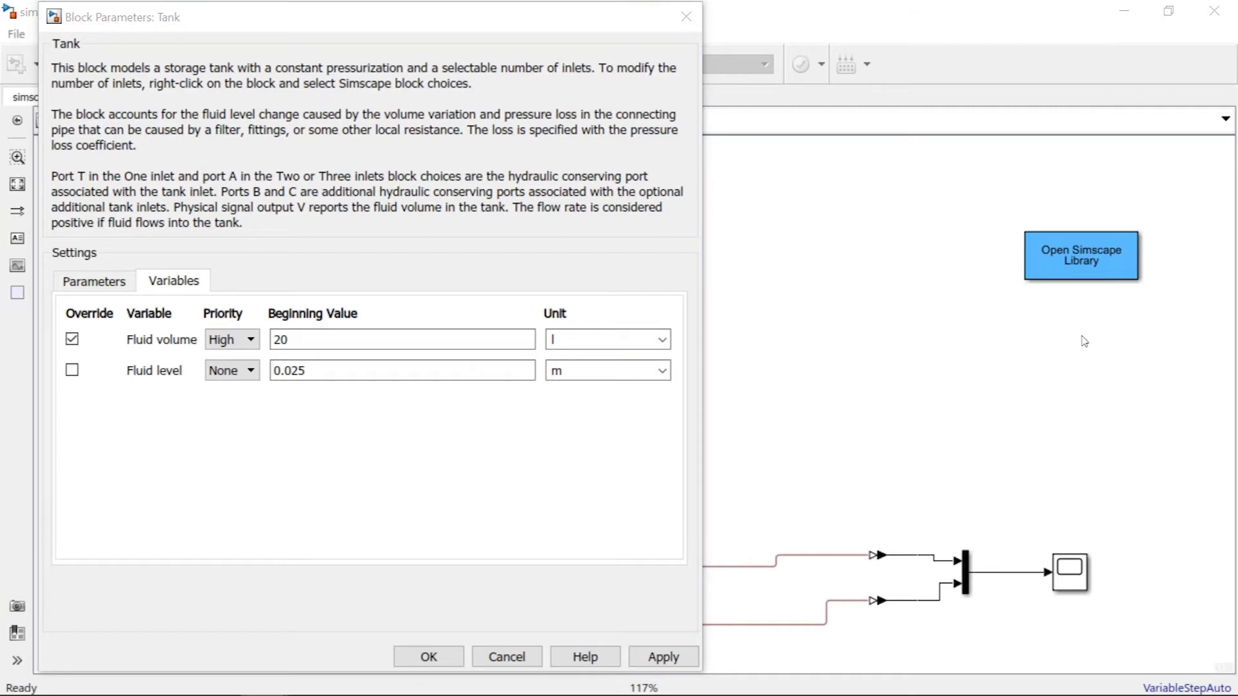
double_click(510, 339)
type("10")
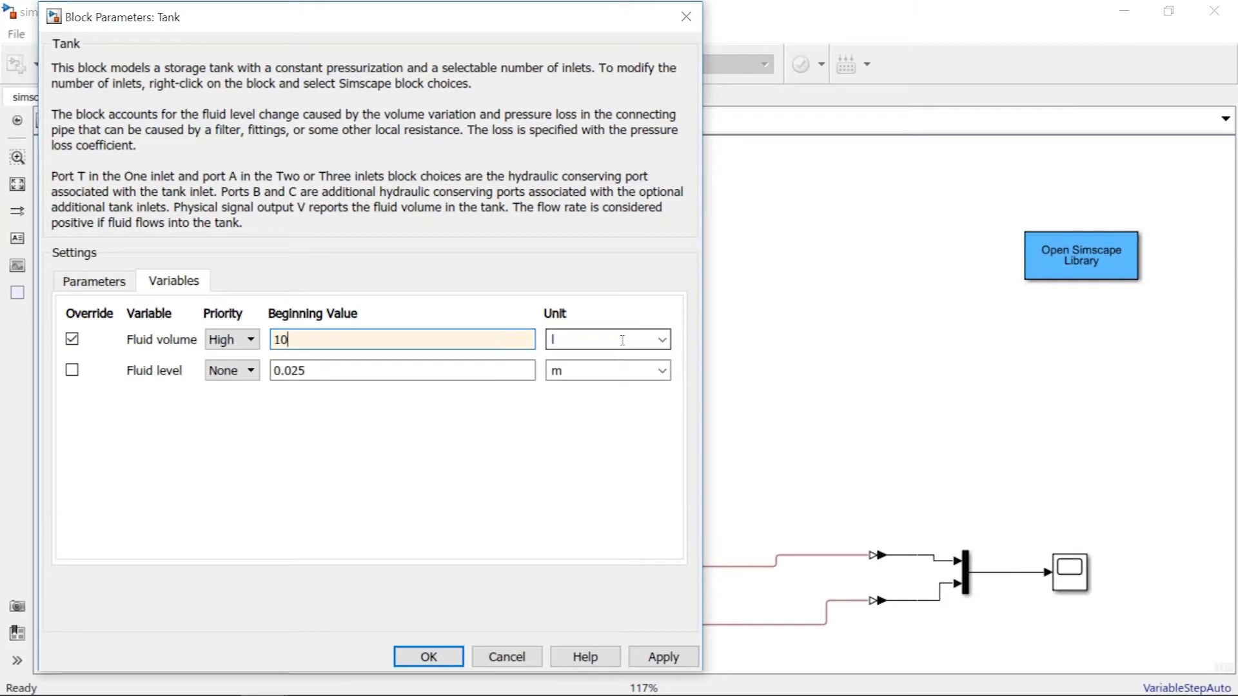
left_click(660, 340)
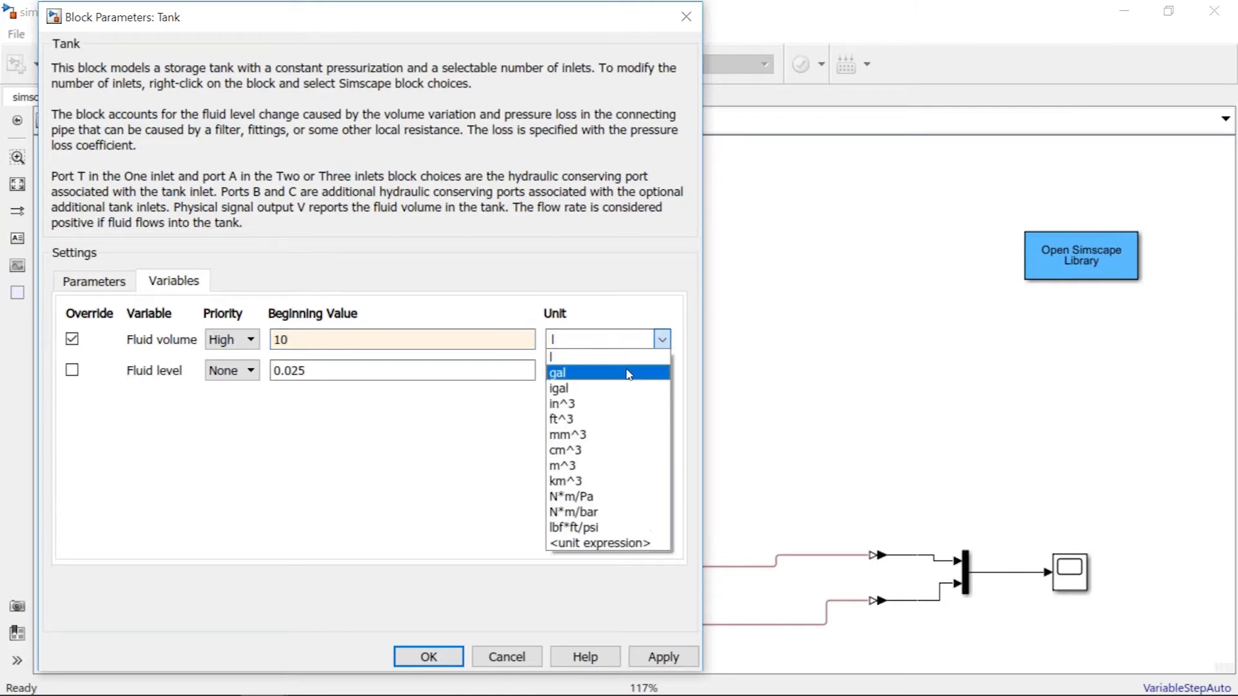
left_click(628, 374)
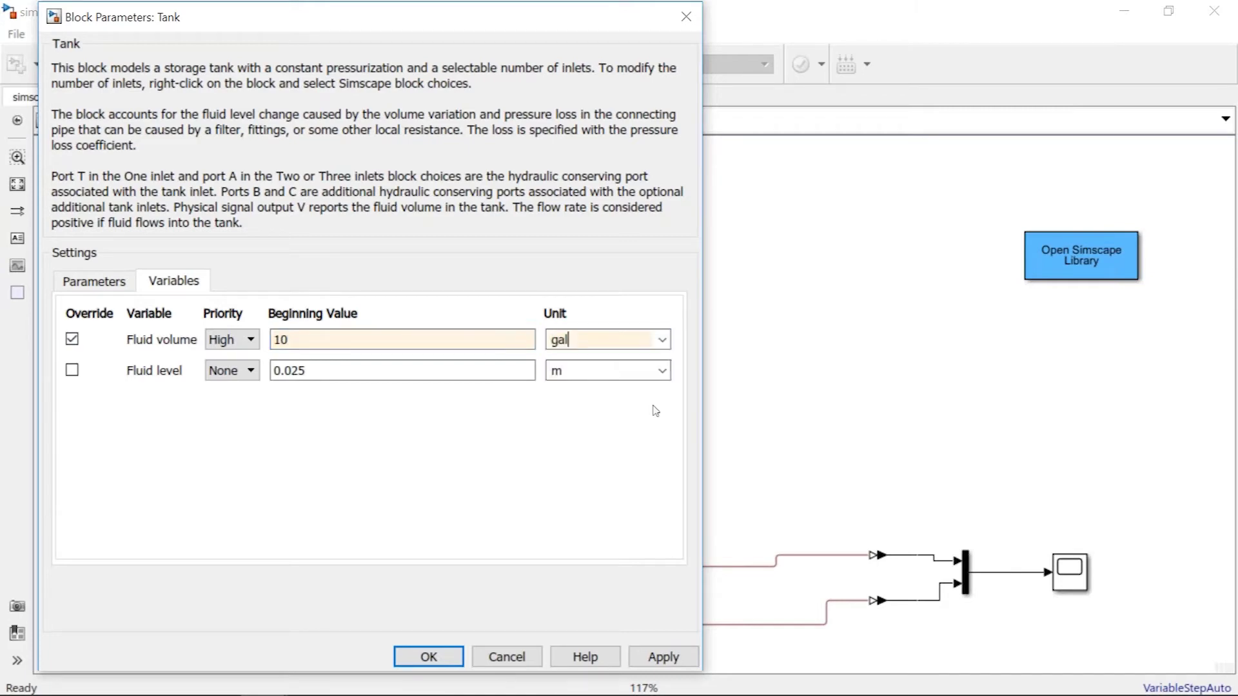
left_click(656, 661)
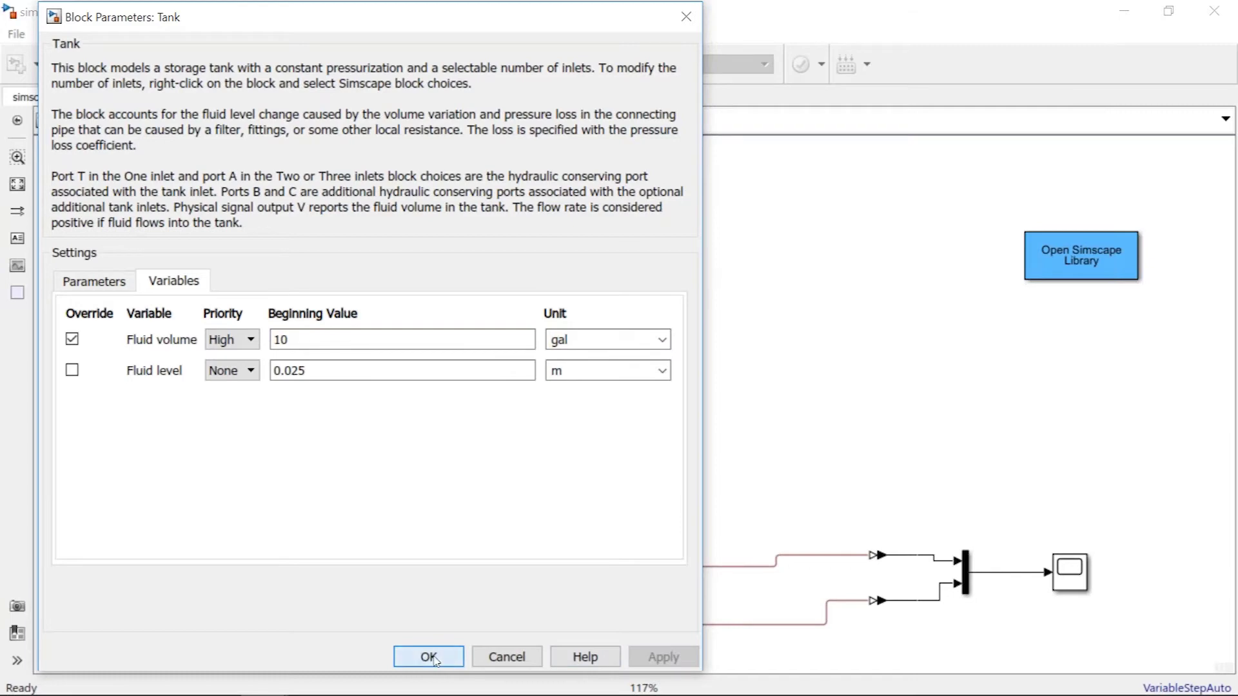
left_click(435, 659)
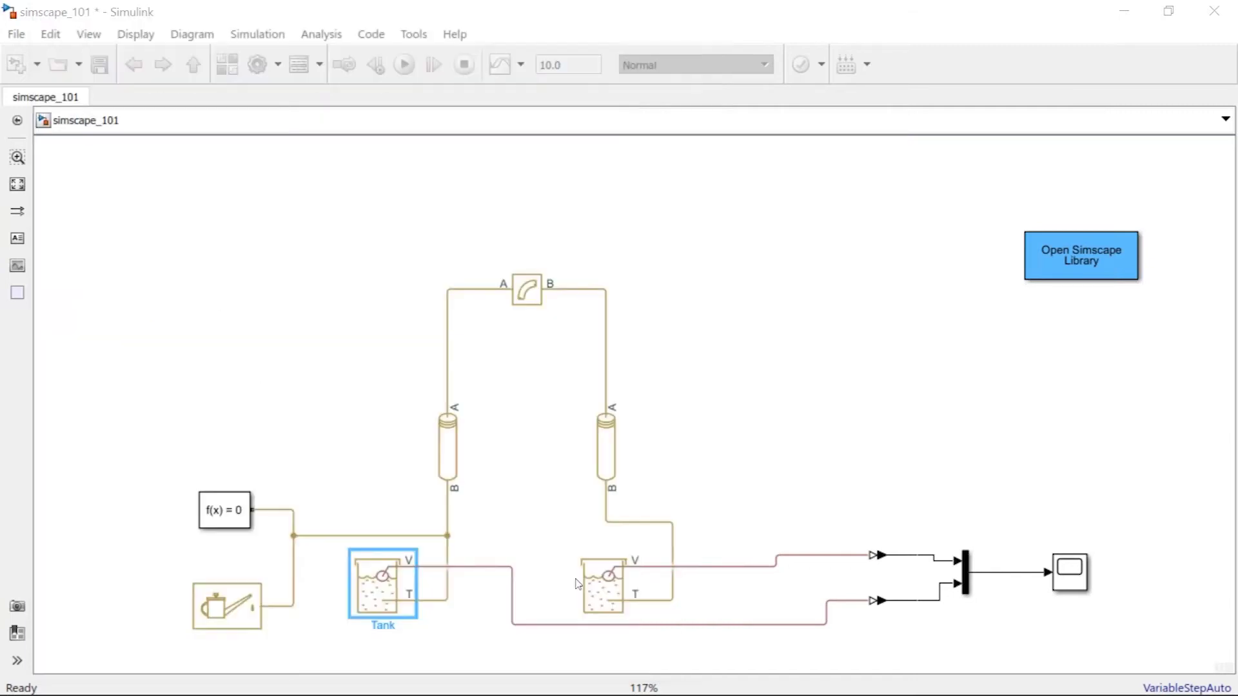
Override the second tank's initial fluid volume with 0 gal and accept the block parameters
left_click(613, 590)
double_click(613, 590)
left_click_drag(753, 100, 587, 77)
left_click(273, 333)
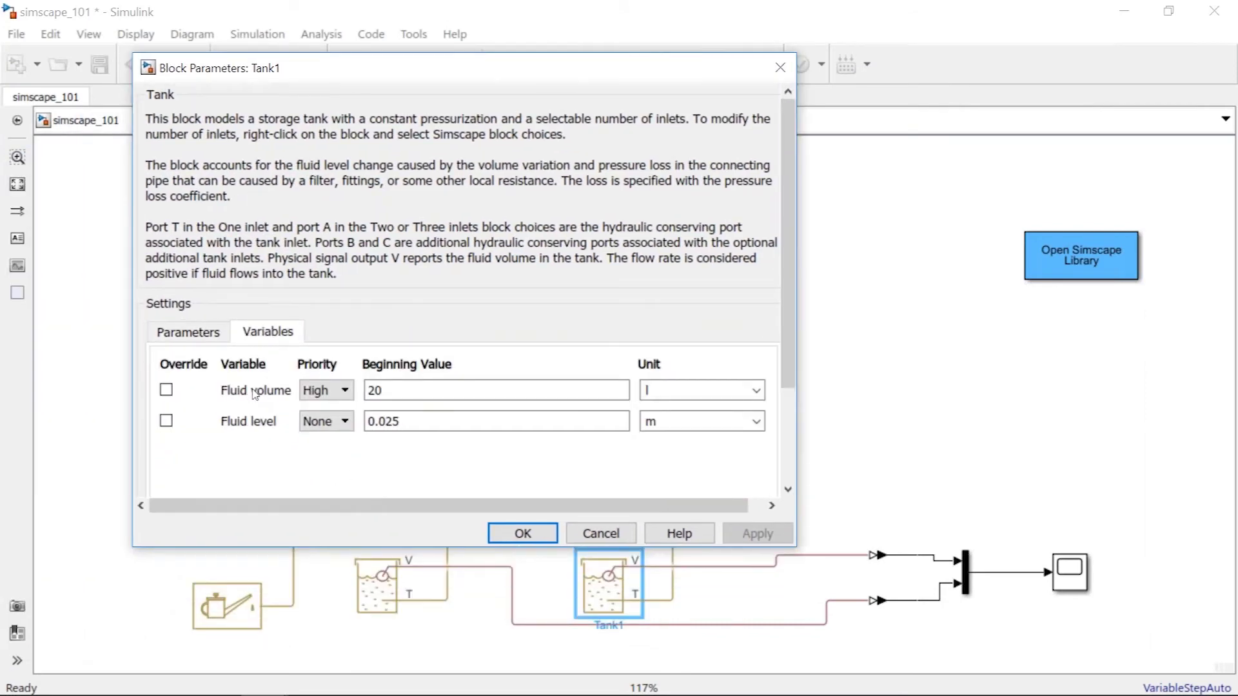
left_click(166, 389)
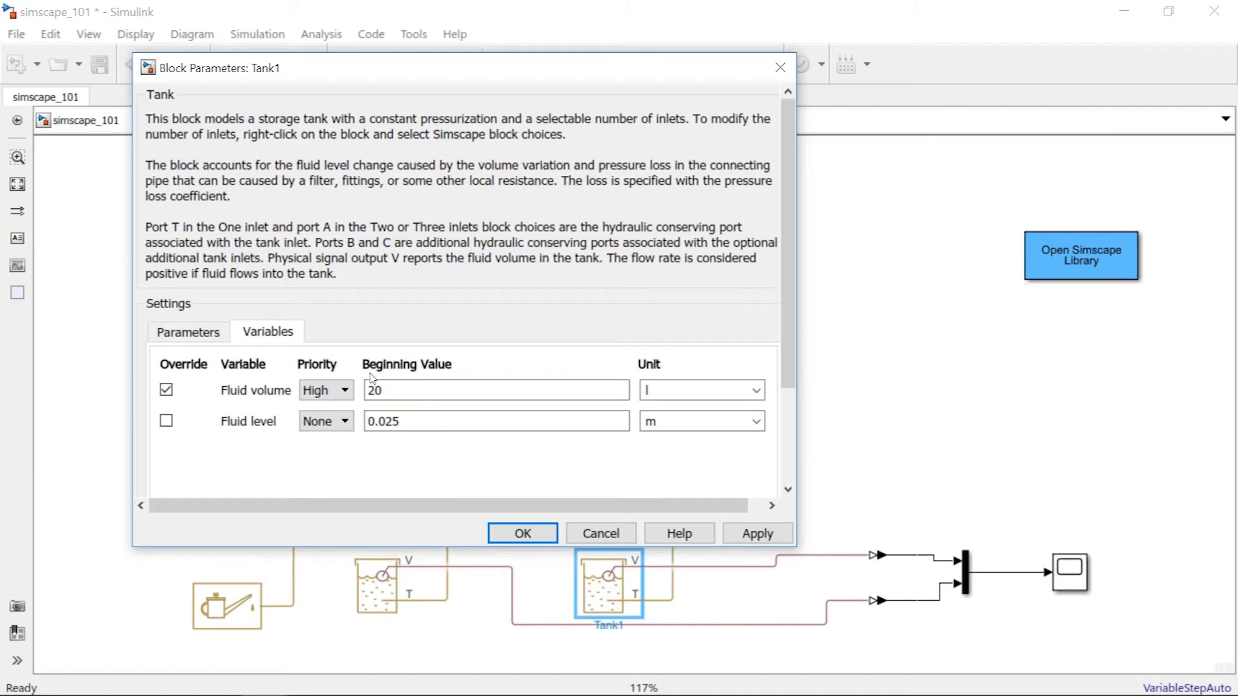
double_click(408, 390)
type("0")
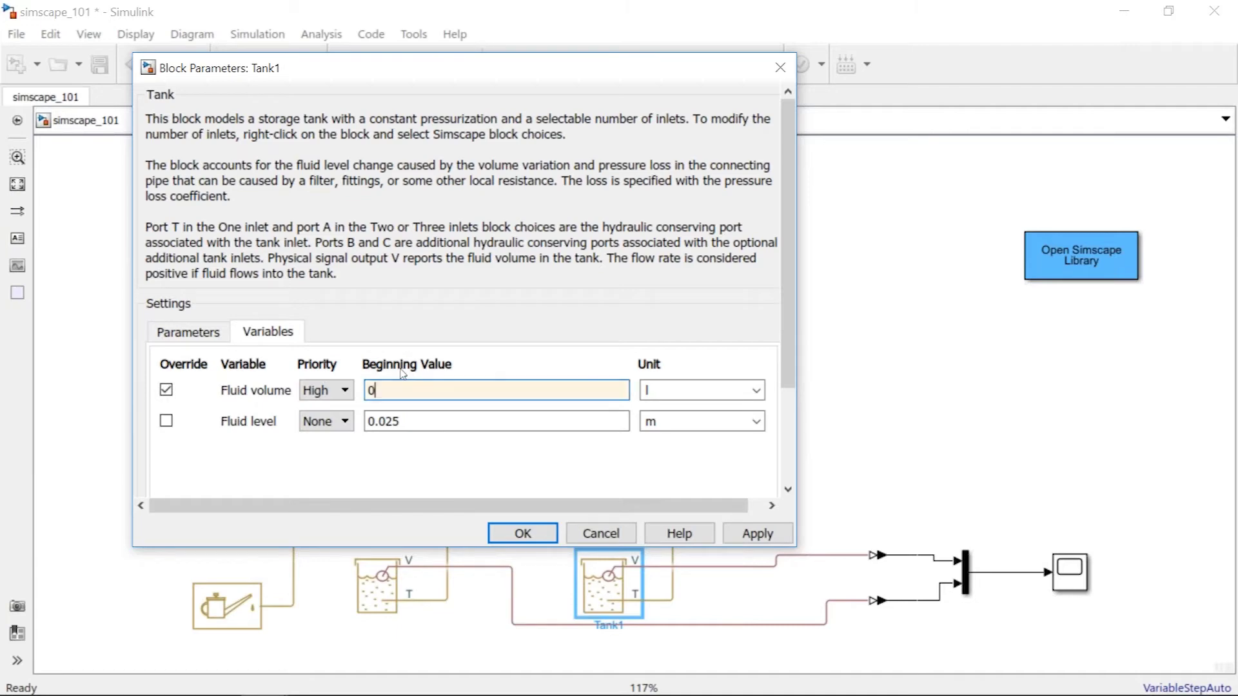
left_click(751, 392)
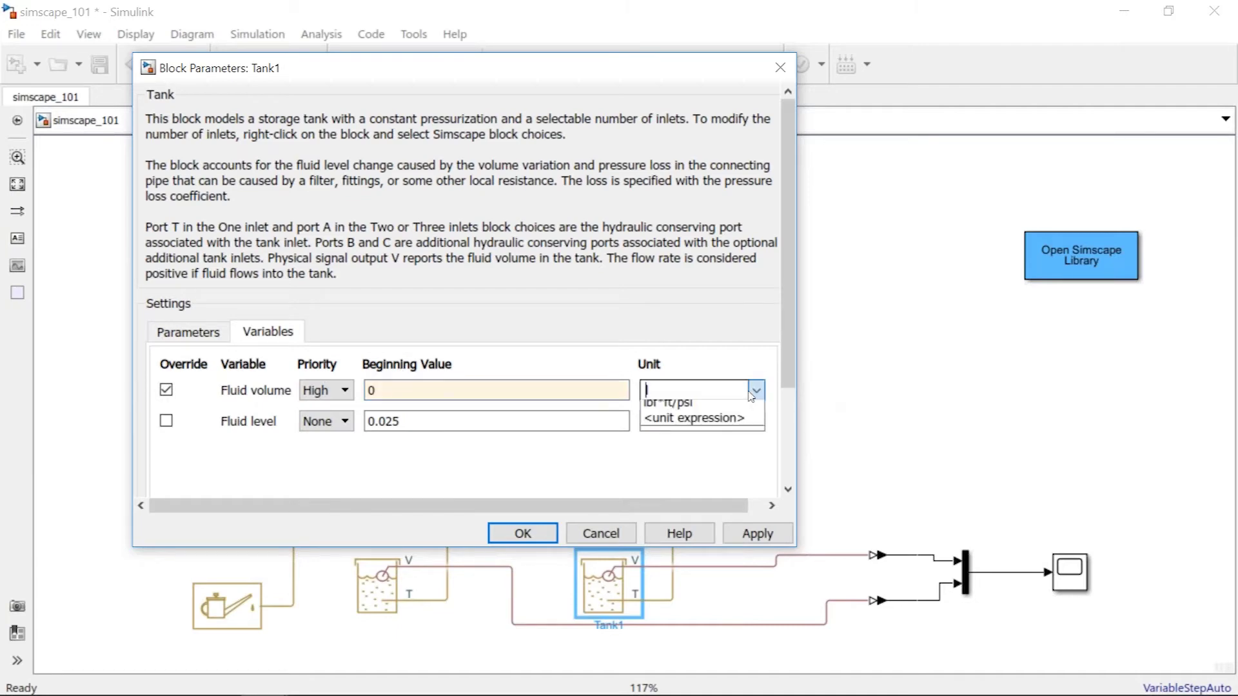
left_click(735, 424)
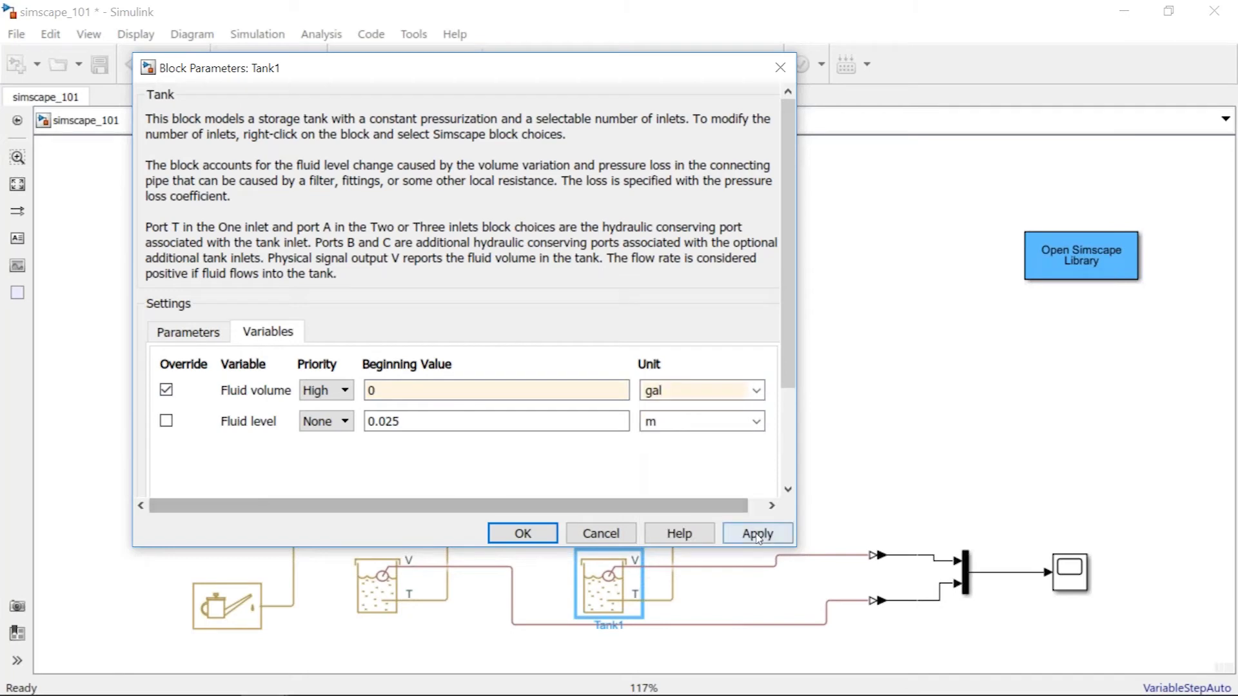
left_click(522, 534)
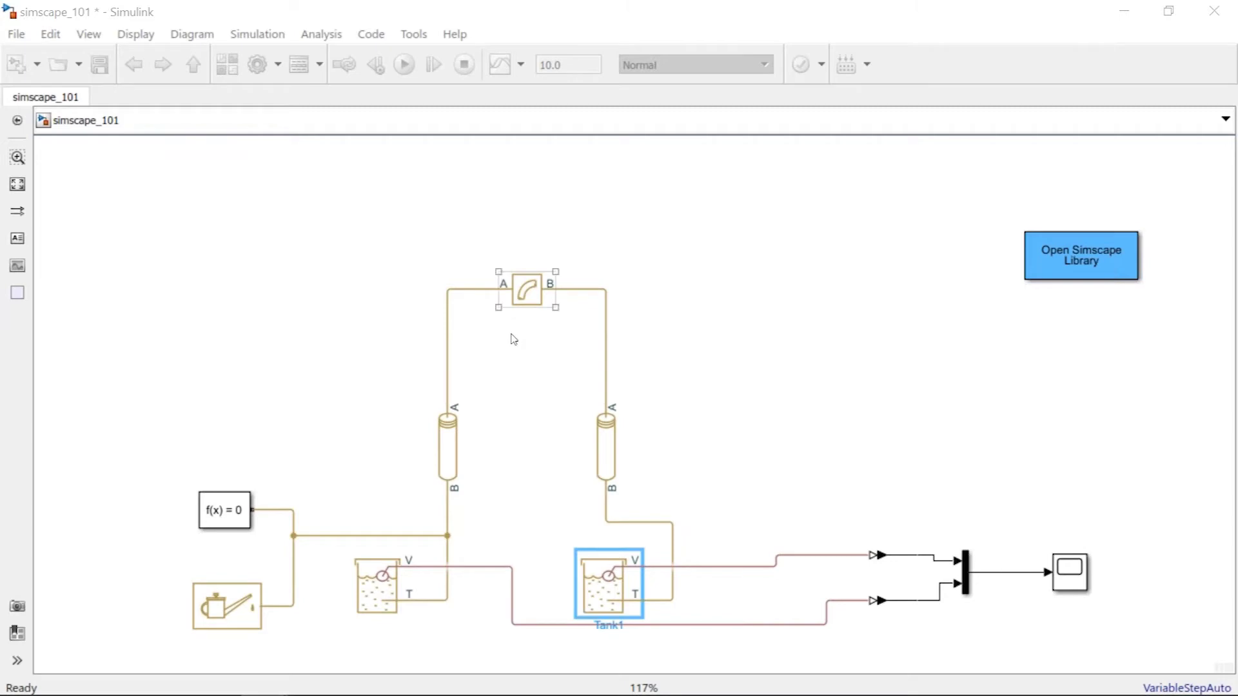
Set the first hydraulic pipe's internal diameter to 1 in and apply it
left_click(451, 462)
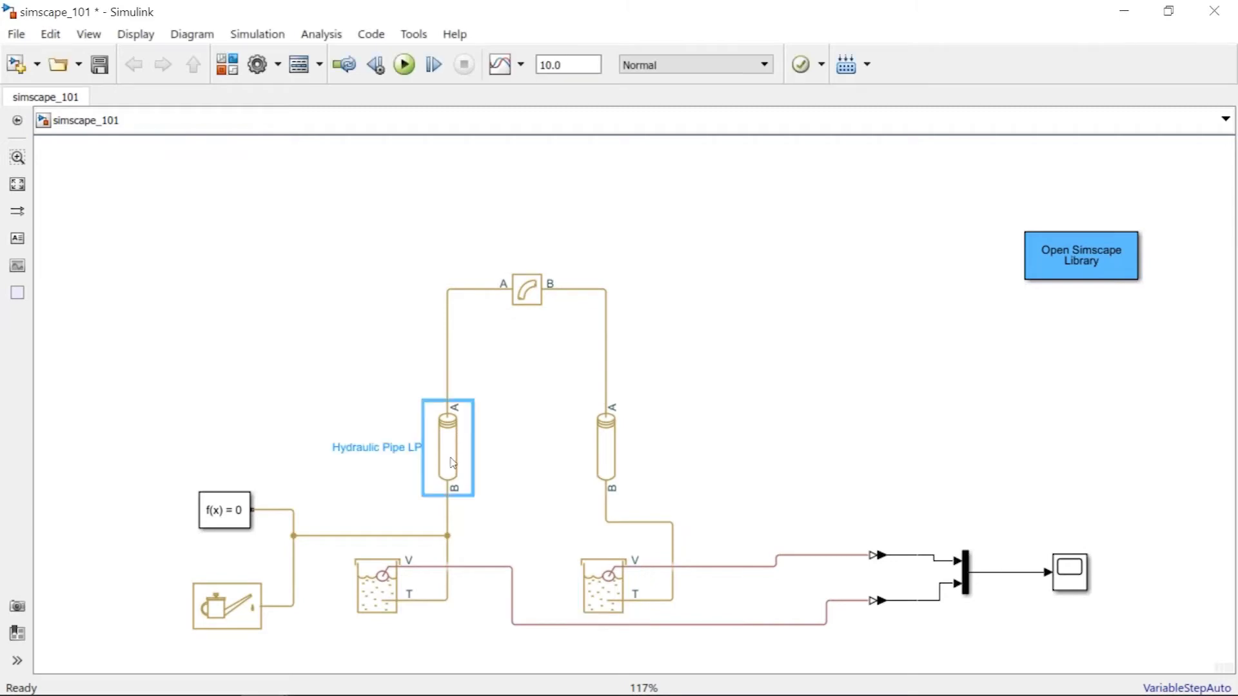
double_click(453, 462)
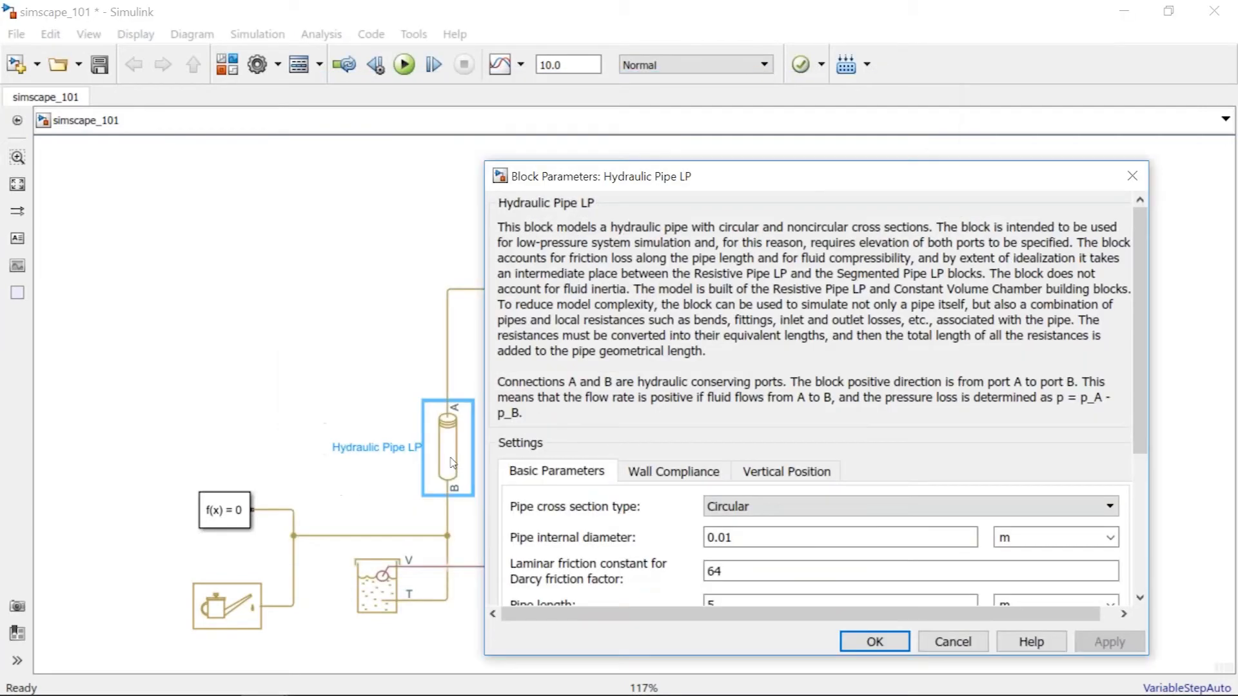
scroll(977, 348, "down", 2)
scroll(977, 349, "down", 5)
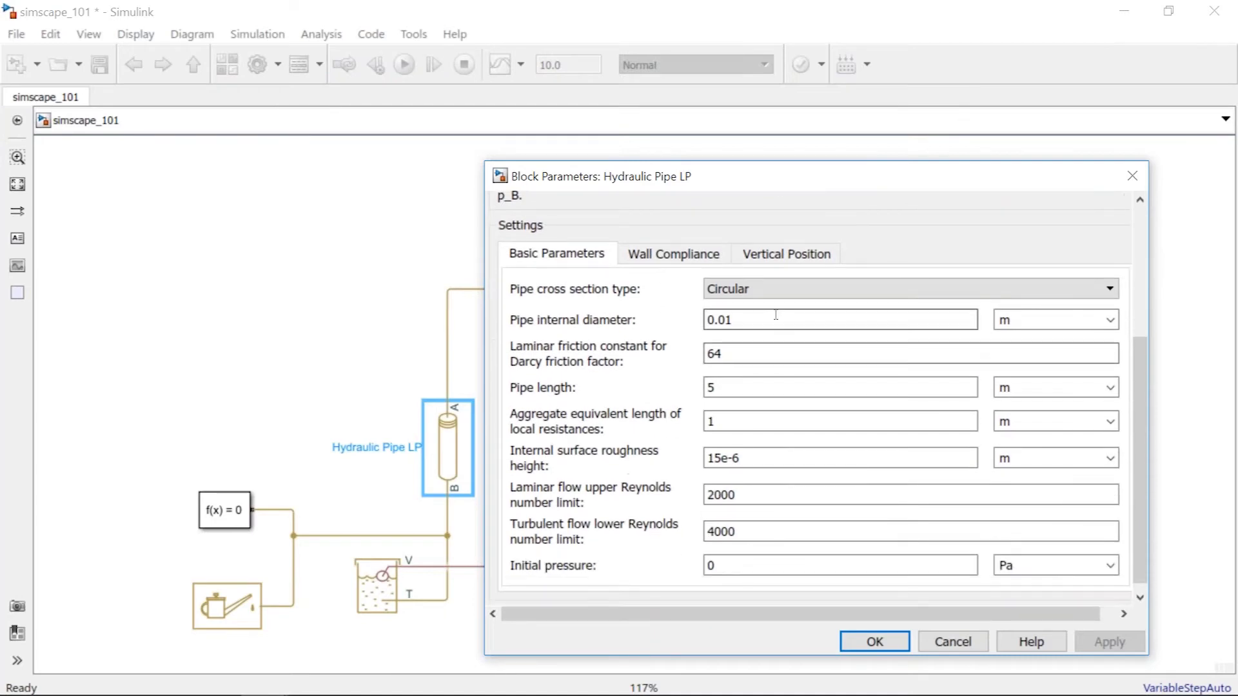
scroll(775, 308, "down", 1)
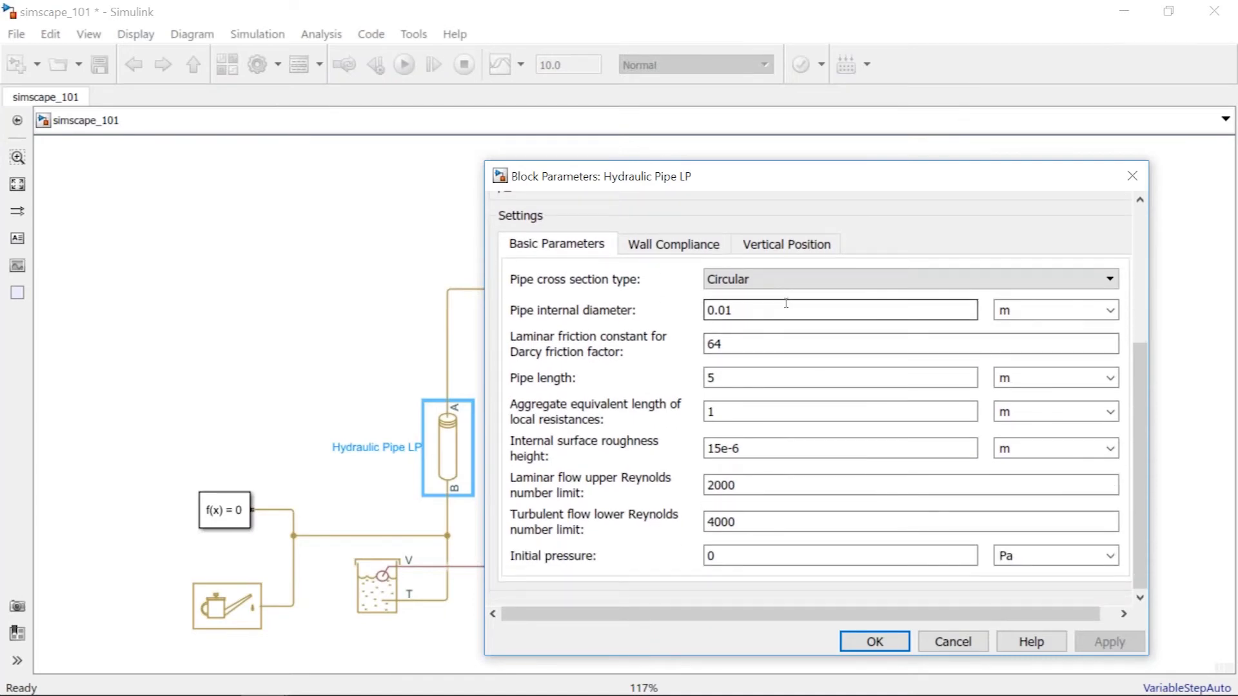
double_click(786, 303)
type("1")
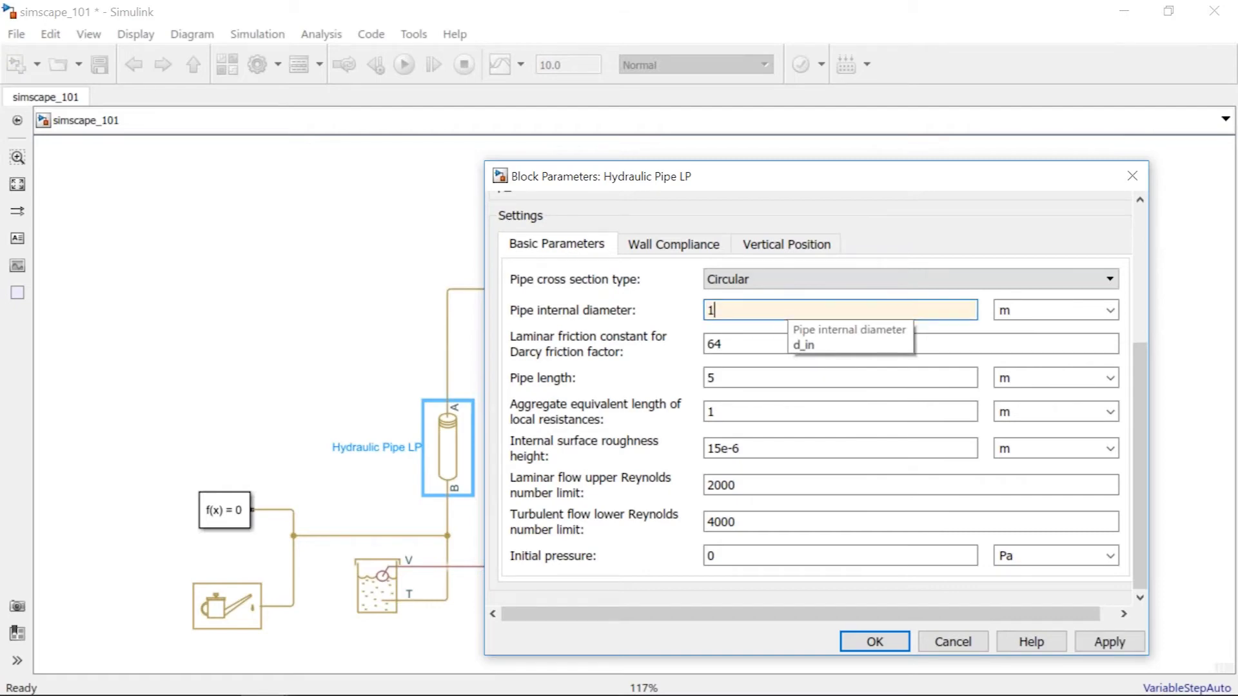
left_click(1063, 313)
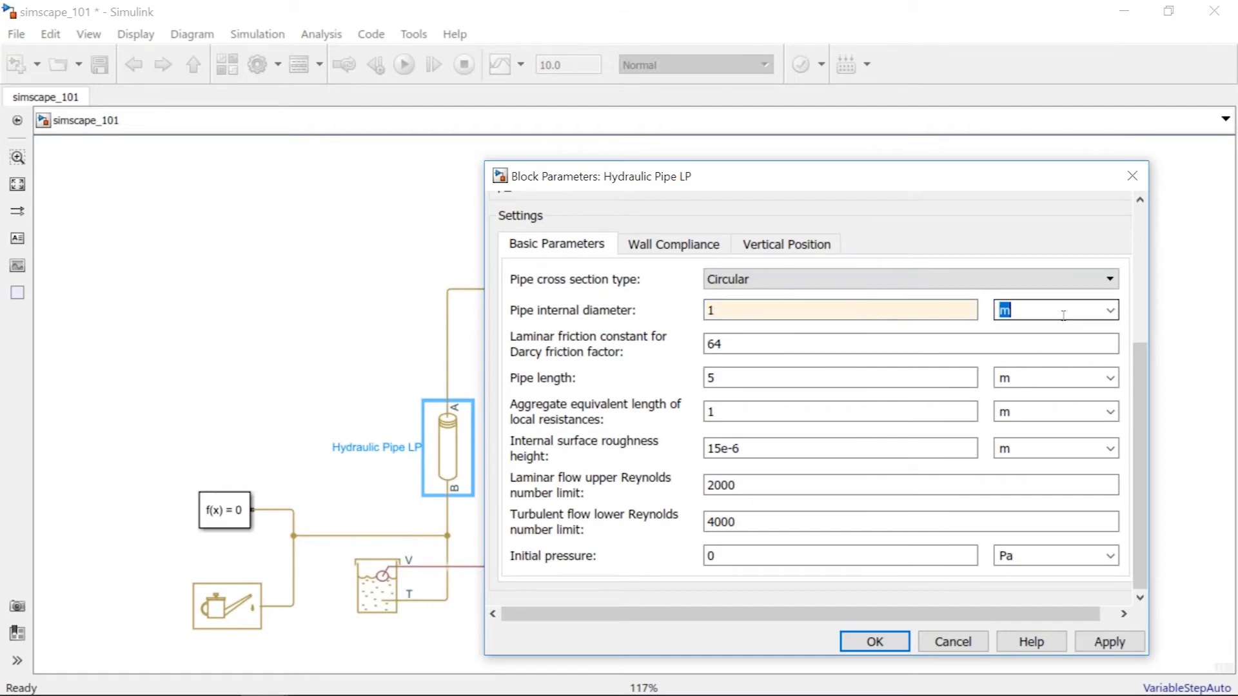
left_click(1110, 310)
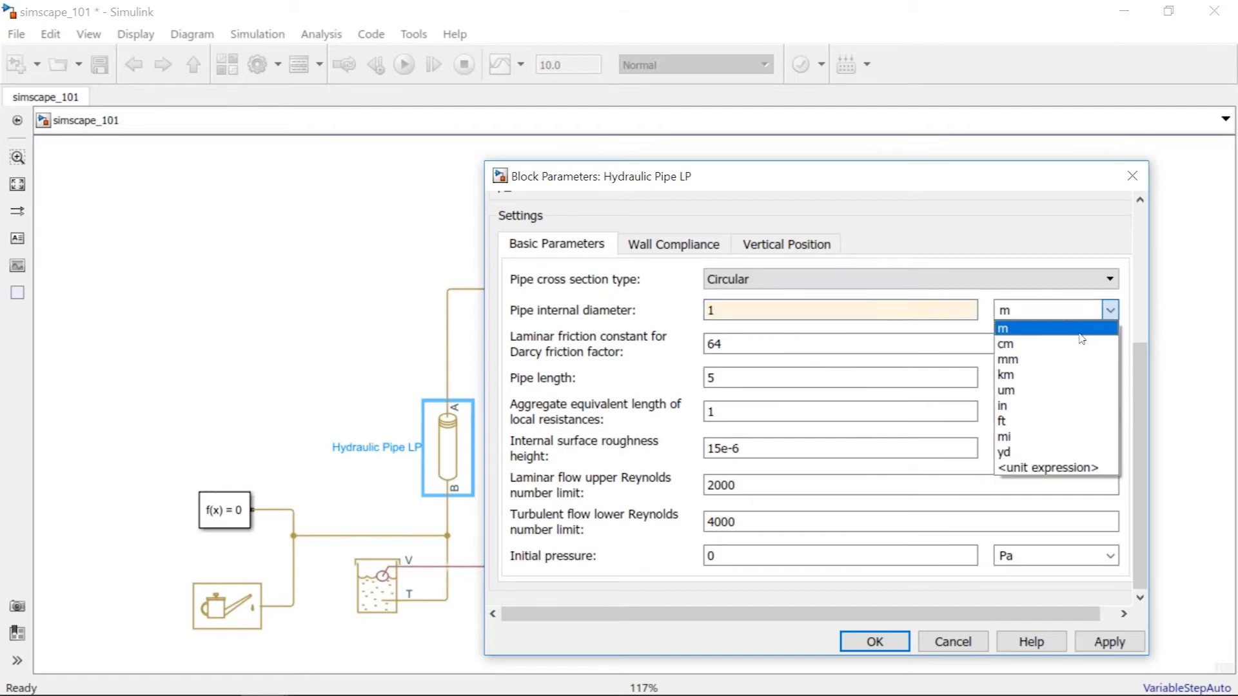
left_click(1053, 408)
left_click(1117, 646)
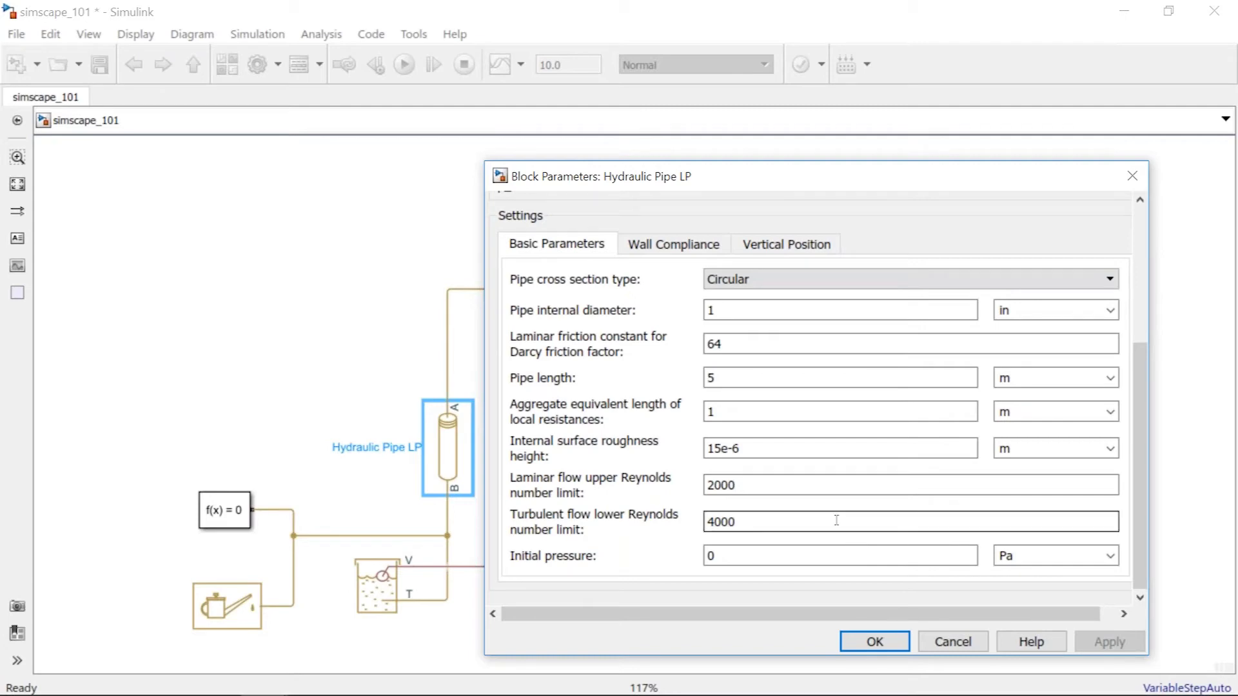
Check the first pipe's wall compliance settings, set its port B elevation to 5 m, and accept the block parameters
left_click(689, 243)
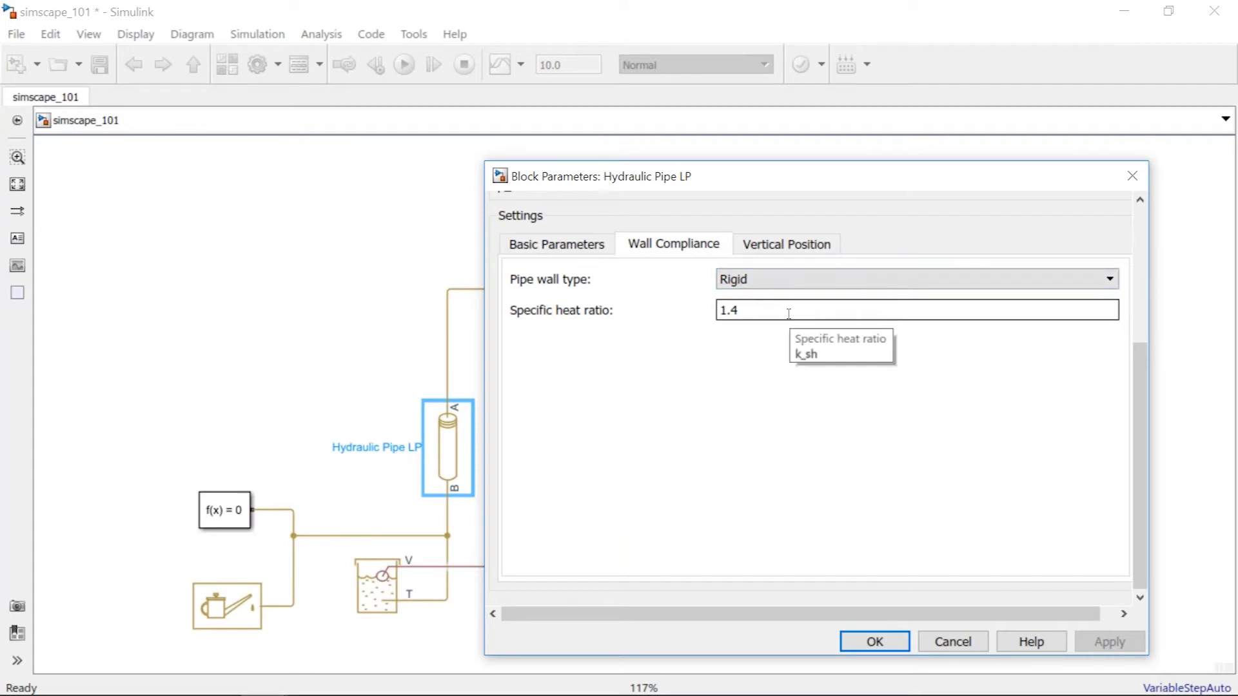
left_click(780, 242)
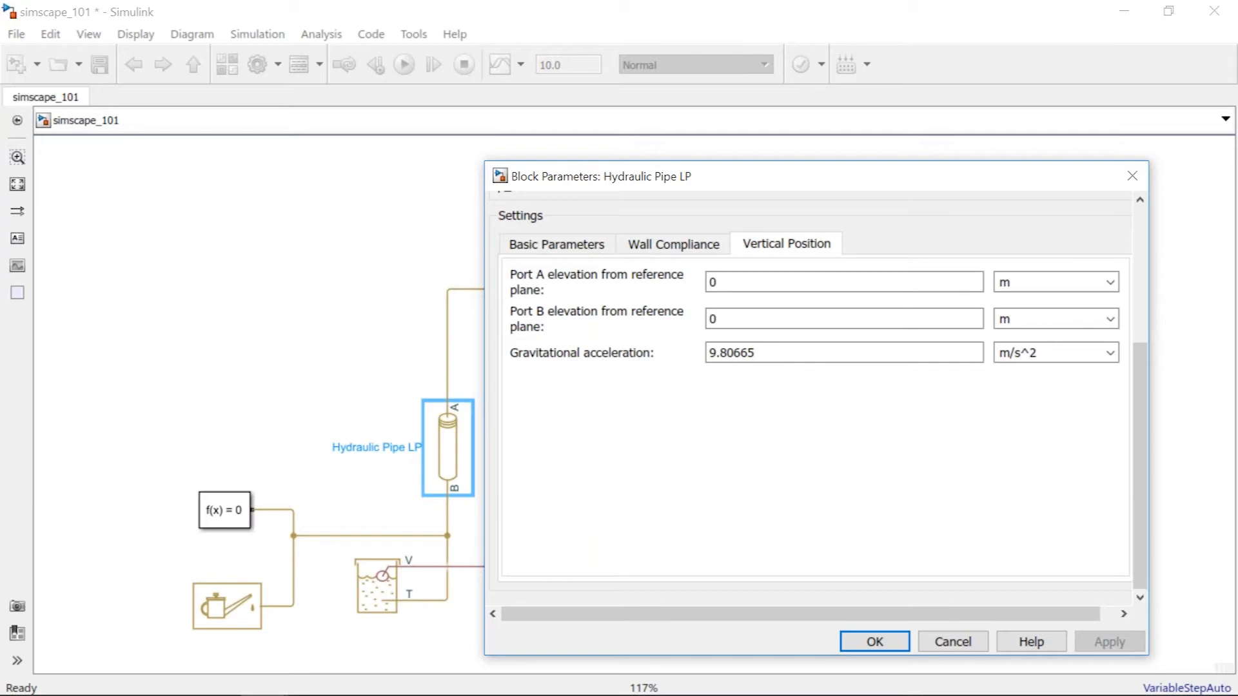
left_click(62, 256)
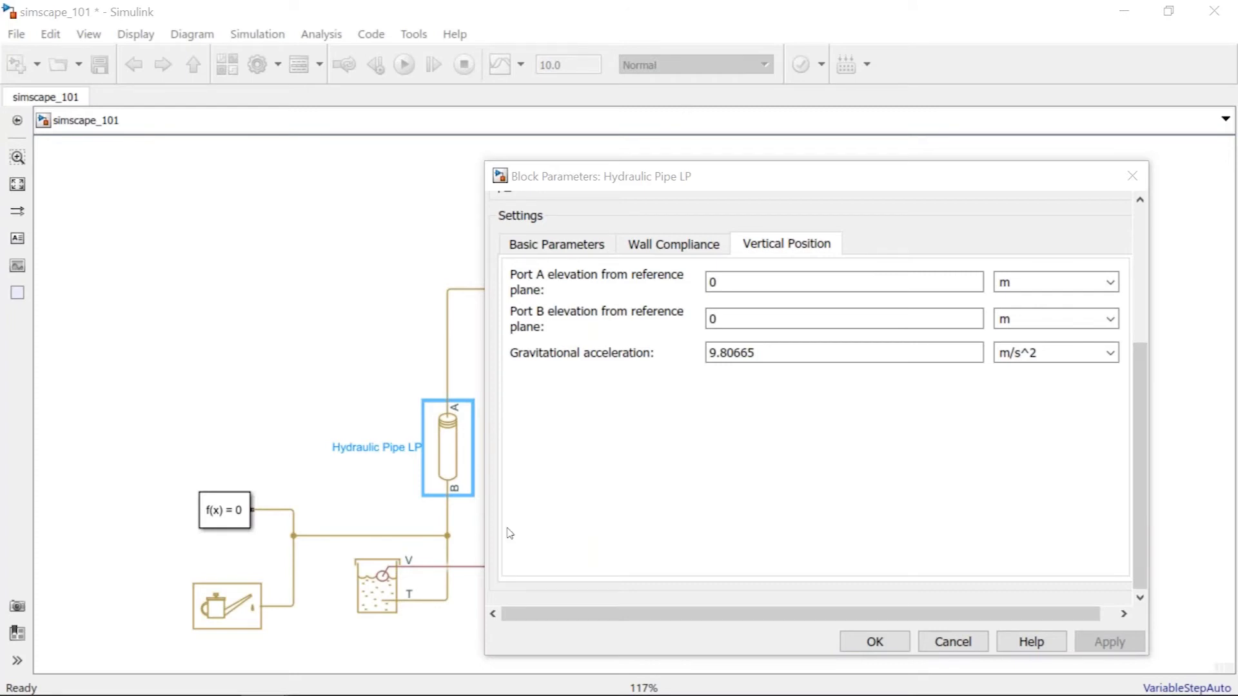
left_click(760, 308)
left_click(758, 314)
double_click(757, 315)
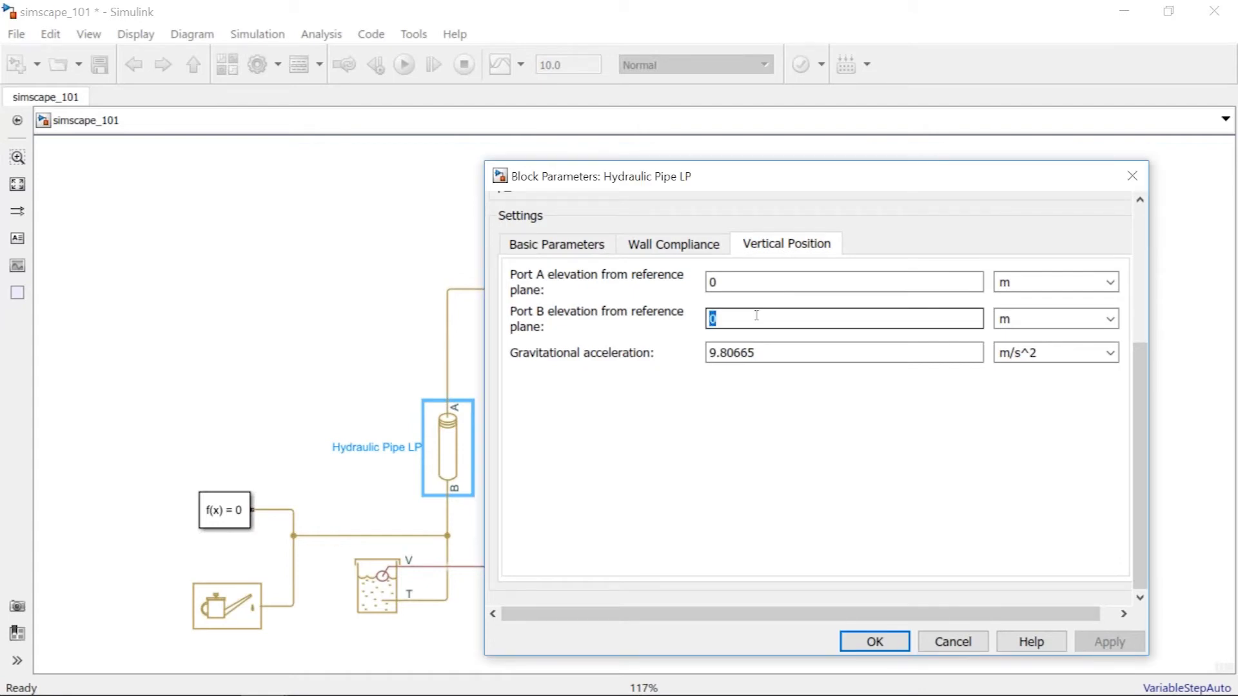
type("5")
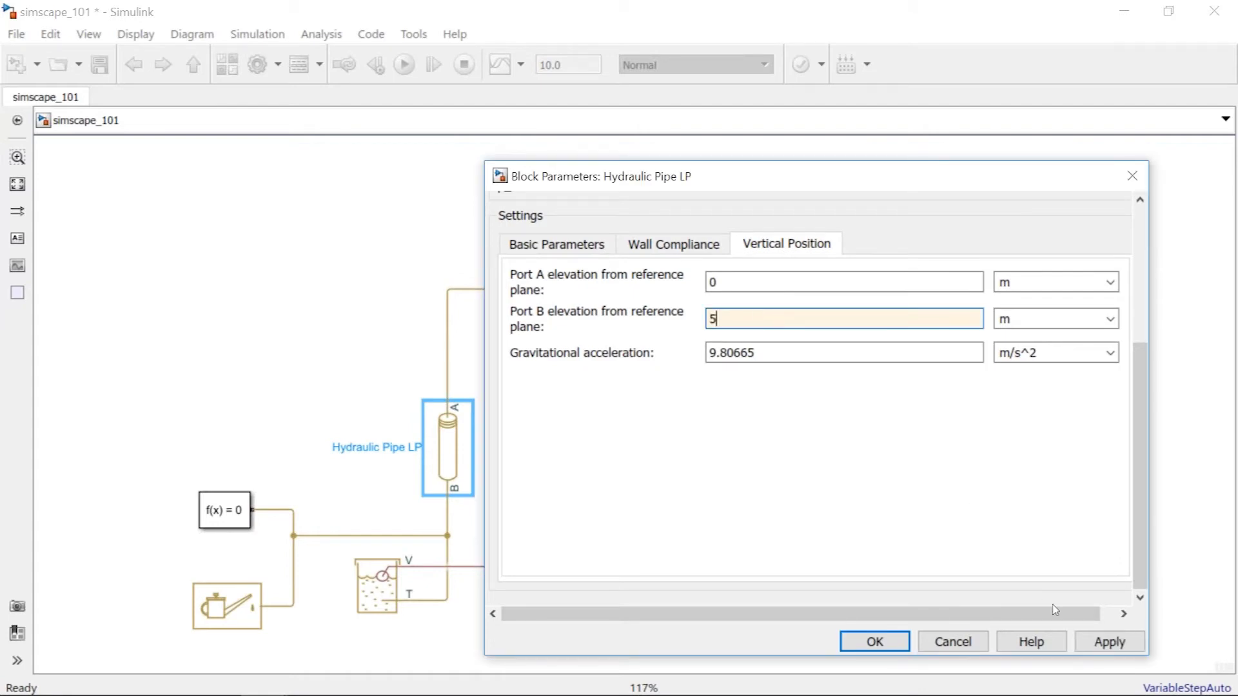
left_click(1109, 641)
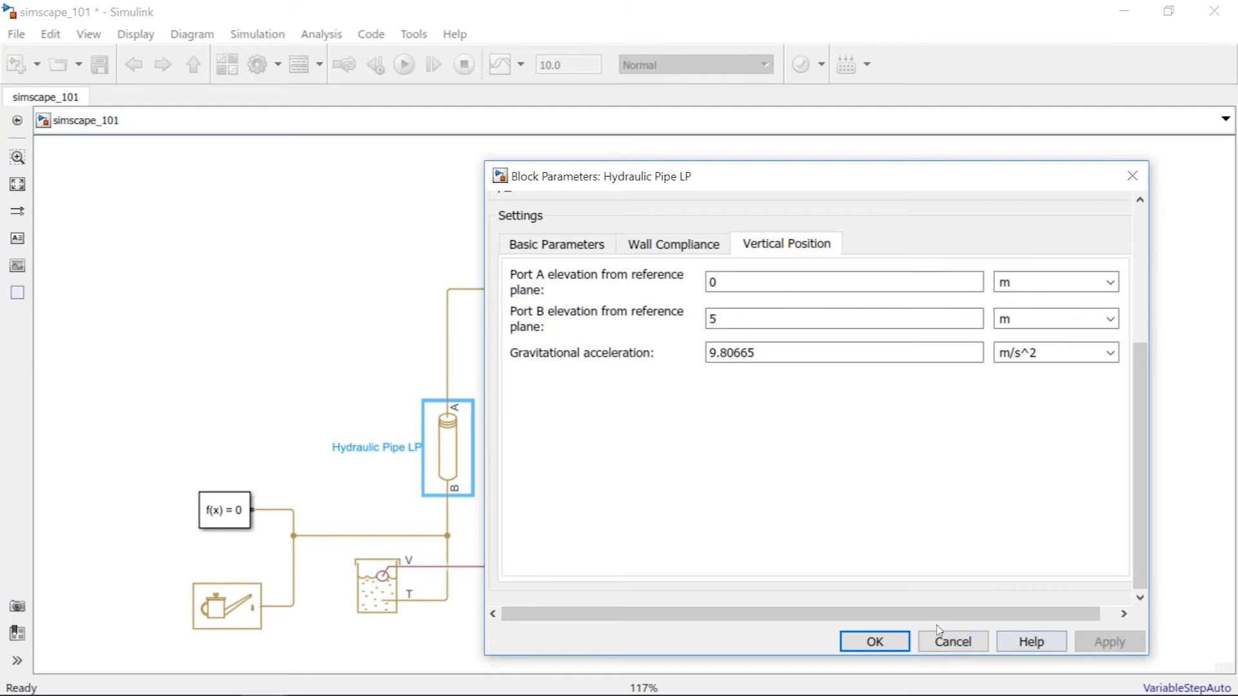
left_click(874, 641)
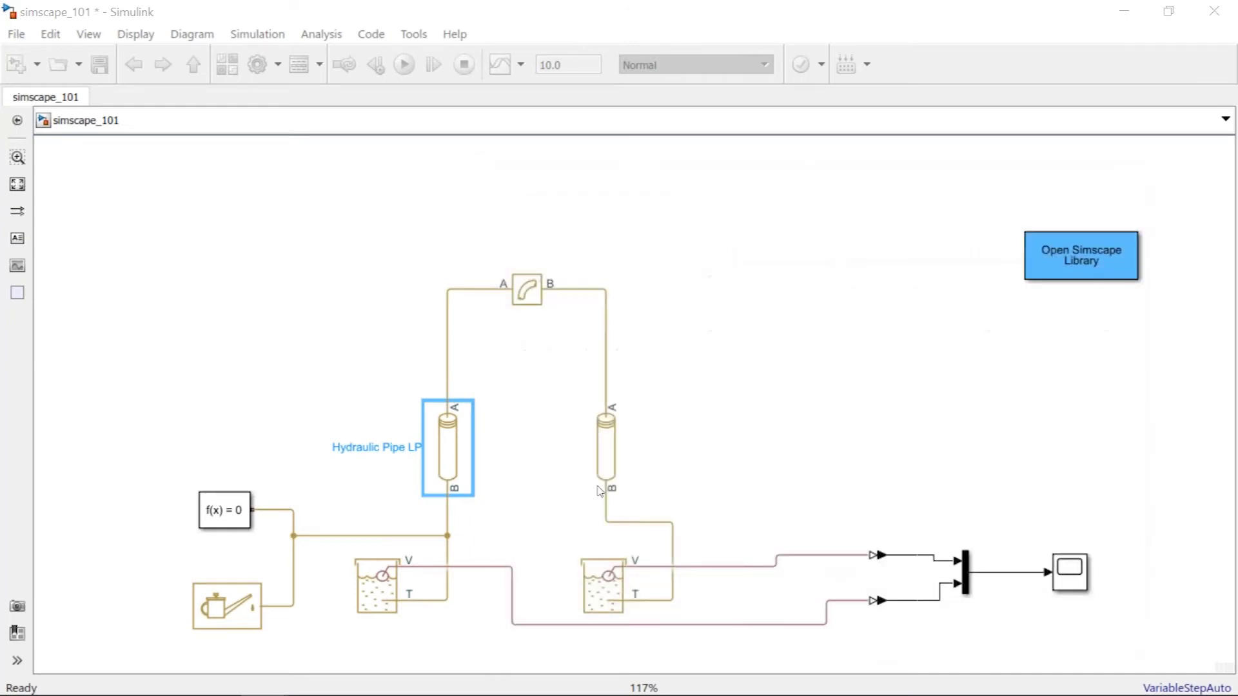
Open the second hydraulic pipe's block parameters, enlarge the dialog, and set the pipe internal diameter to 1 in
left_click(615, 448)
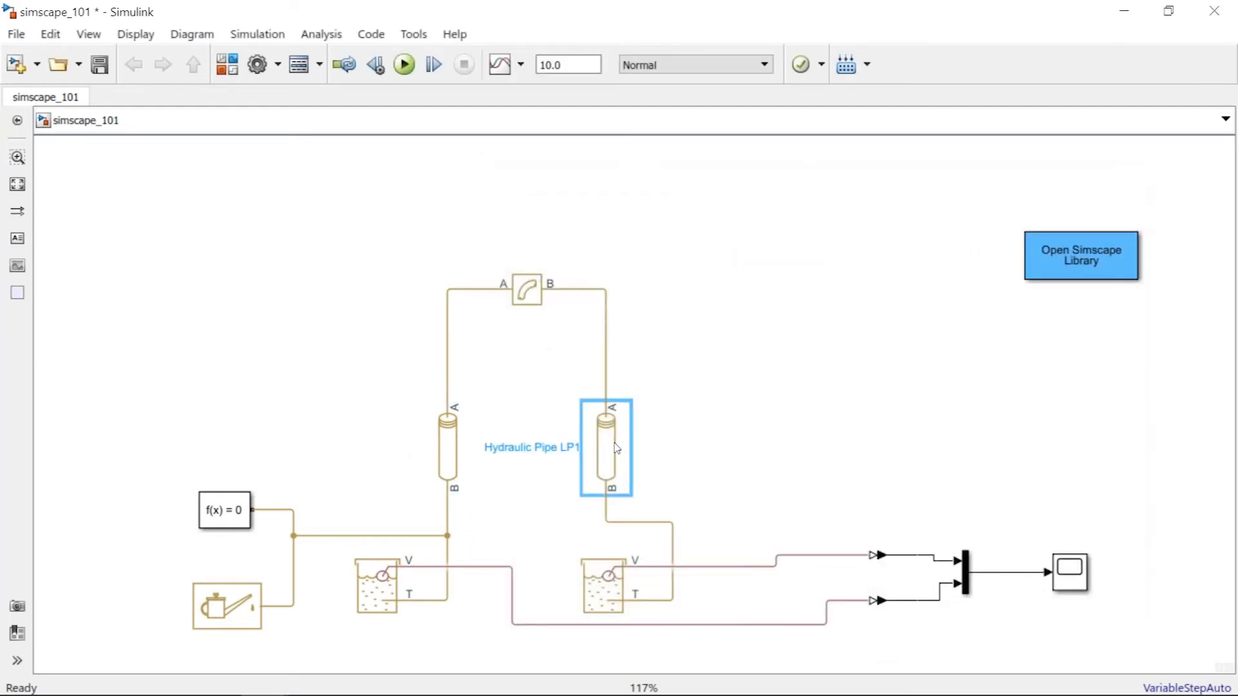
double_click(615, 449)
left_click_drag(527, 116, 527, 2)
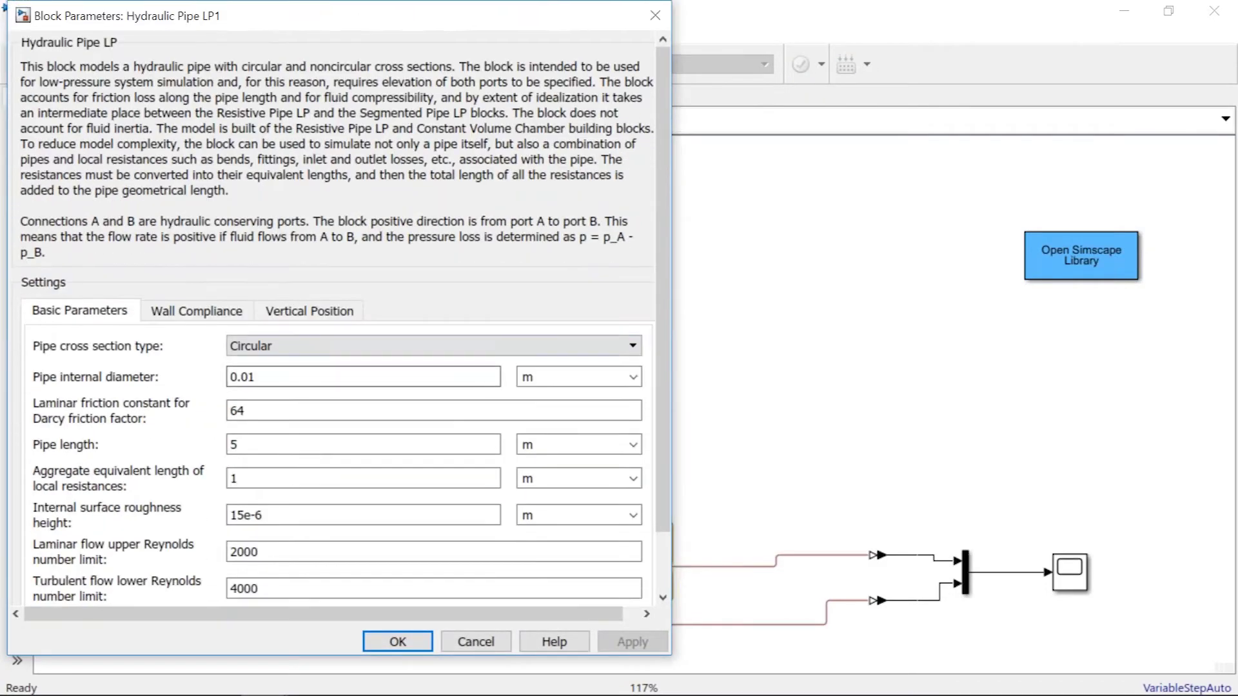
double_click(265, 374)
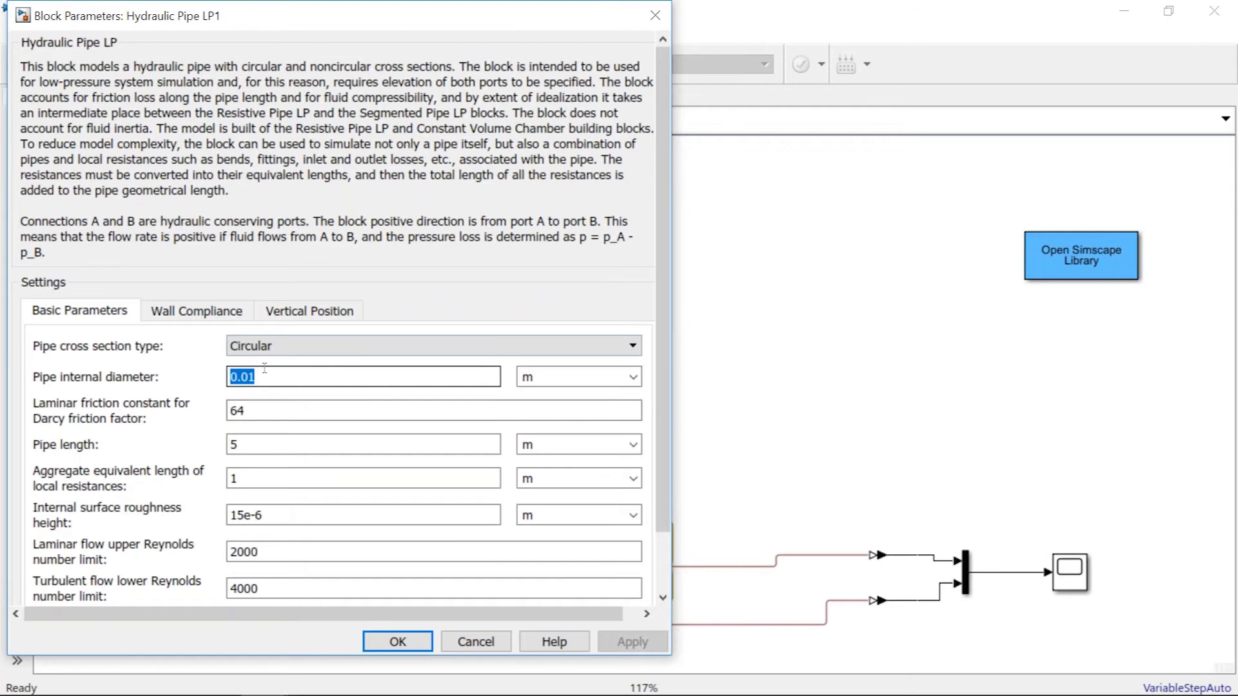
type("1")
left_click(594, 378)
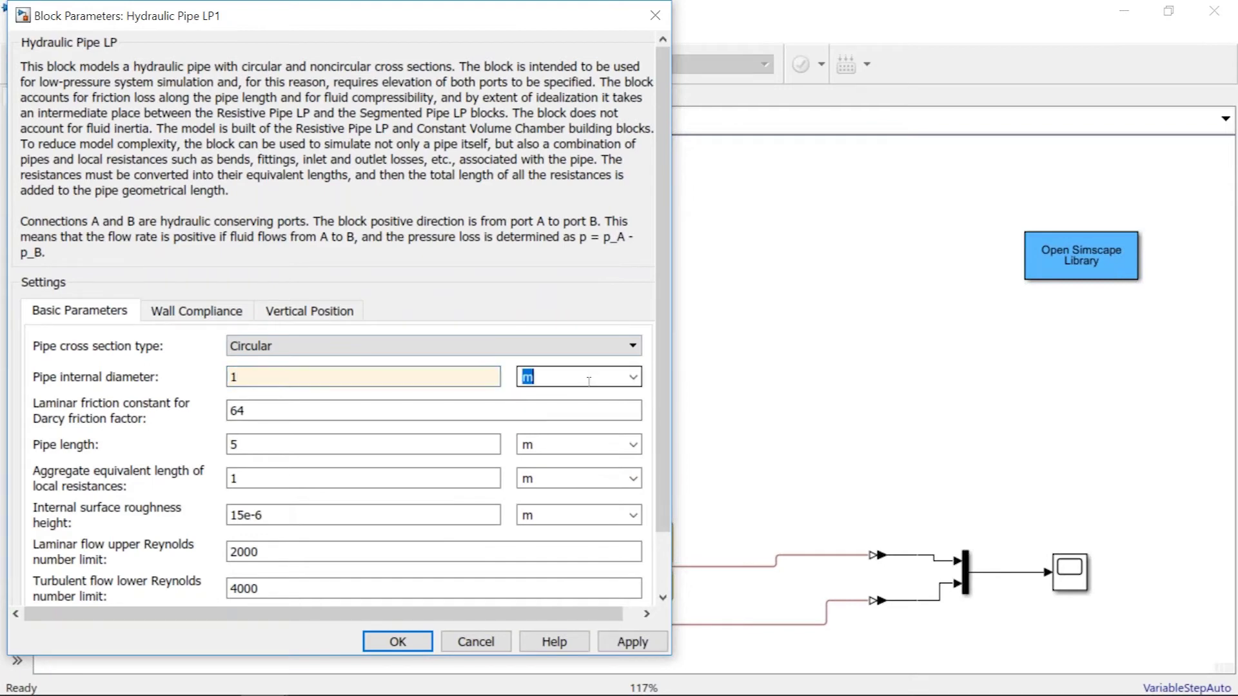
left_click(633, 378)
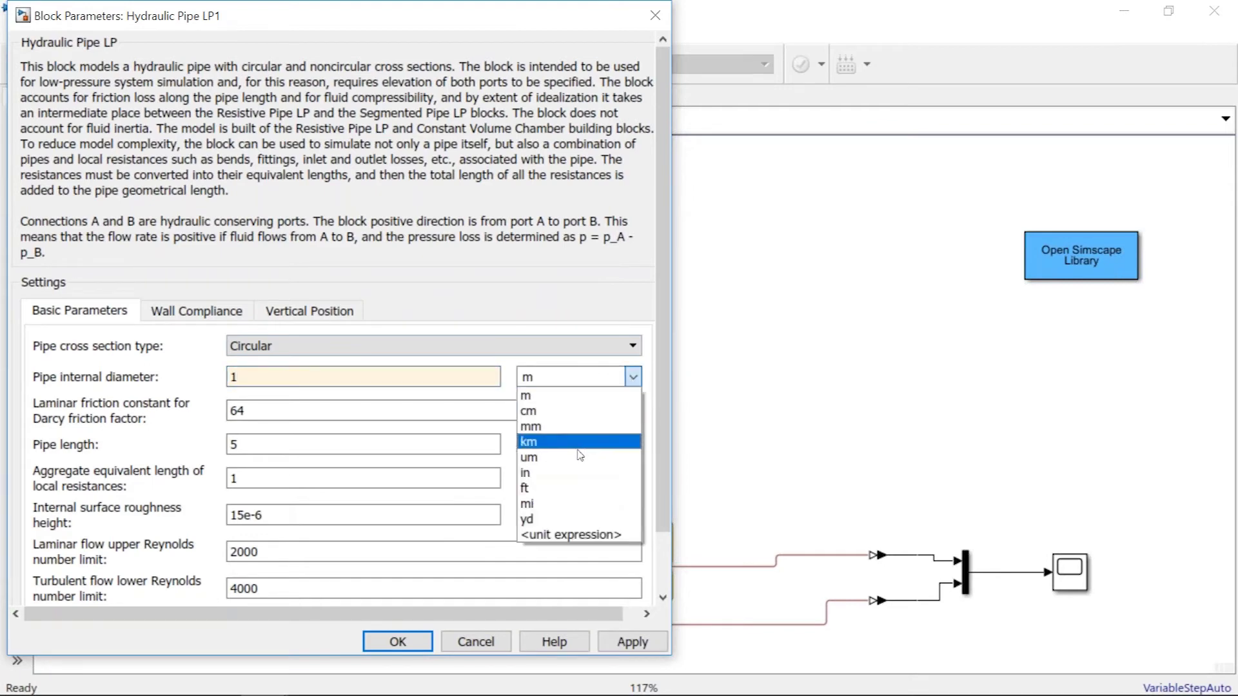
left_click(577, 474)
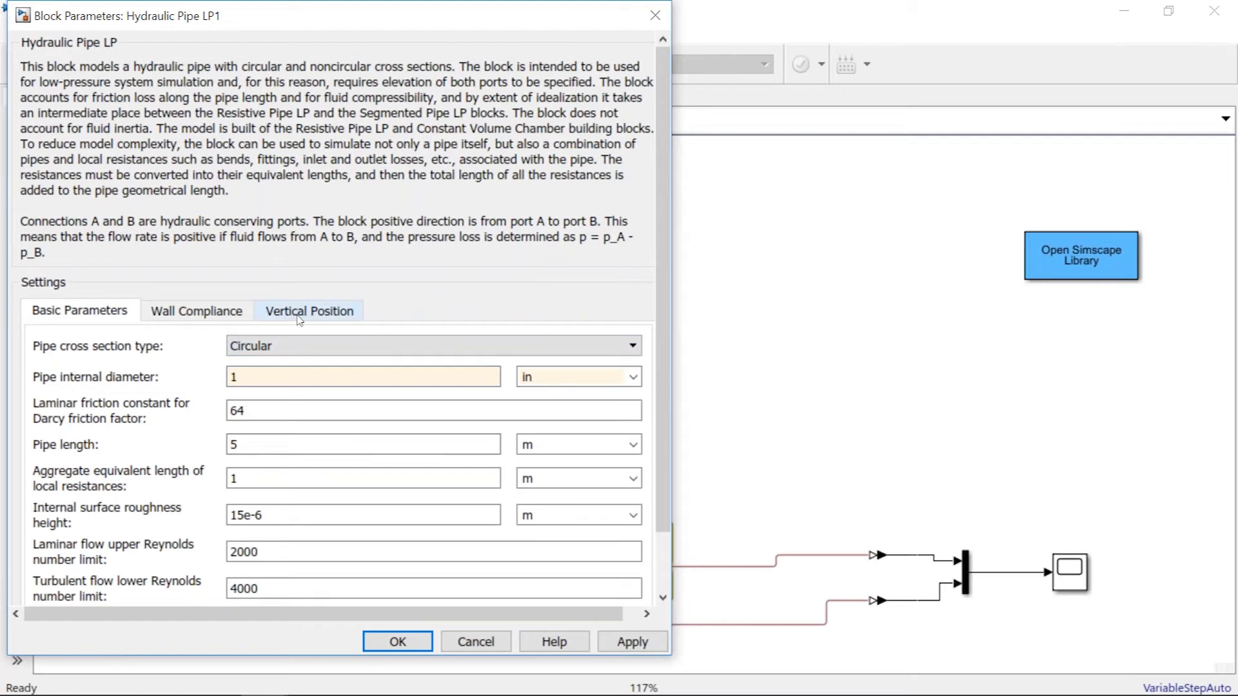
Set the second pipe's port B elevation from the reference plane to -20 m and accept the block parameters
left_click(300, 316)
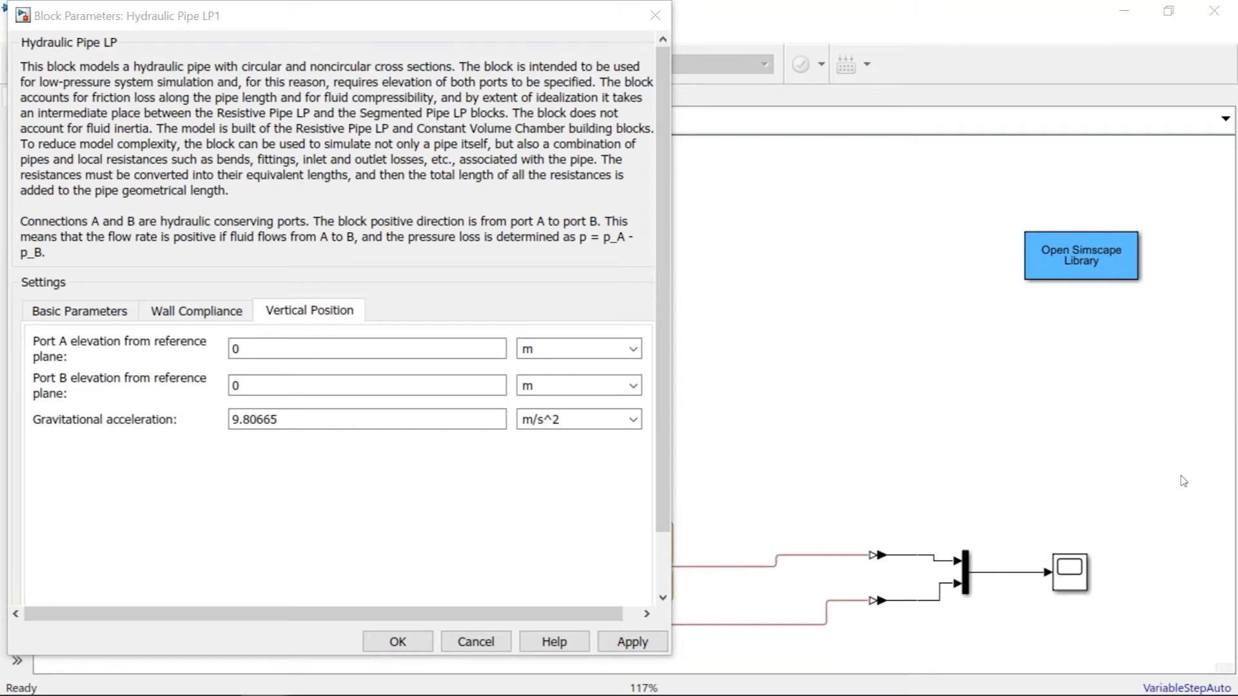
double_click(310, 382)
type("-20")
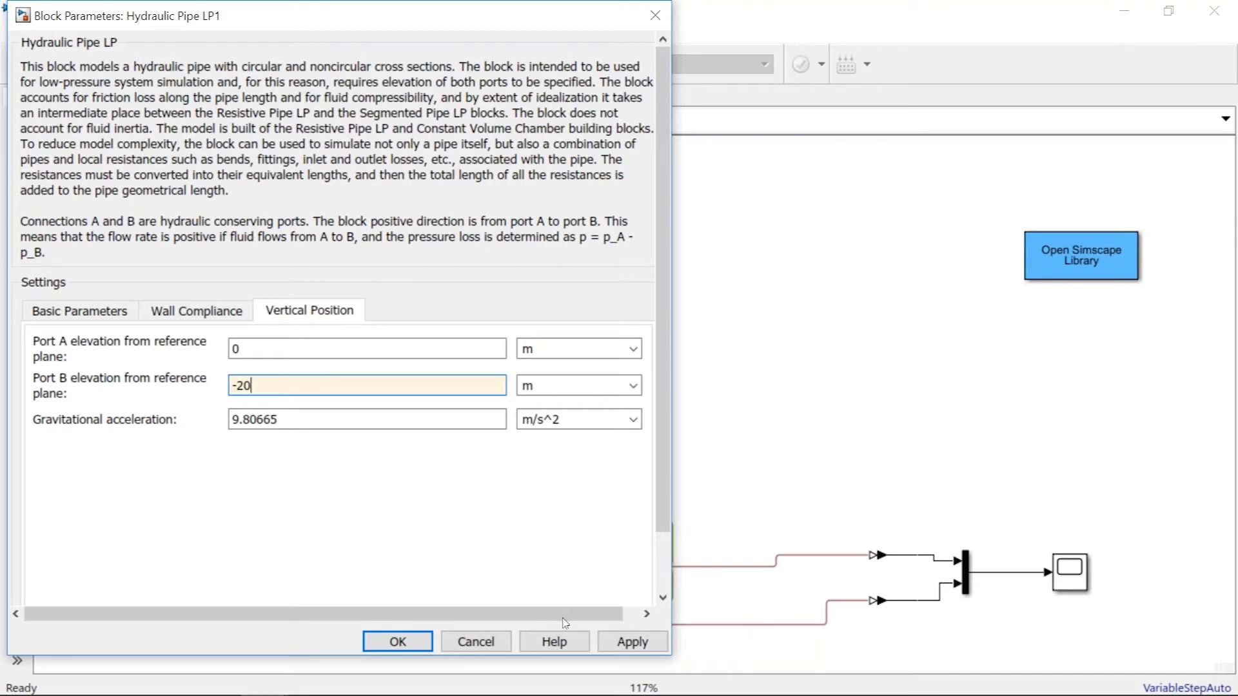
left_click(643, 644)
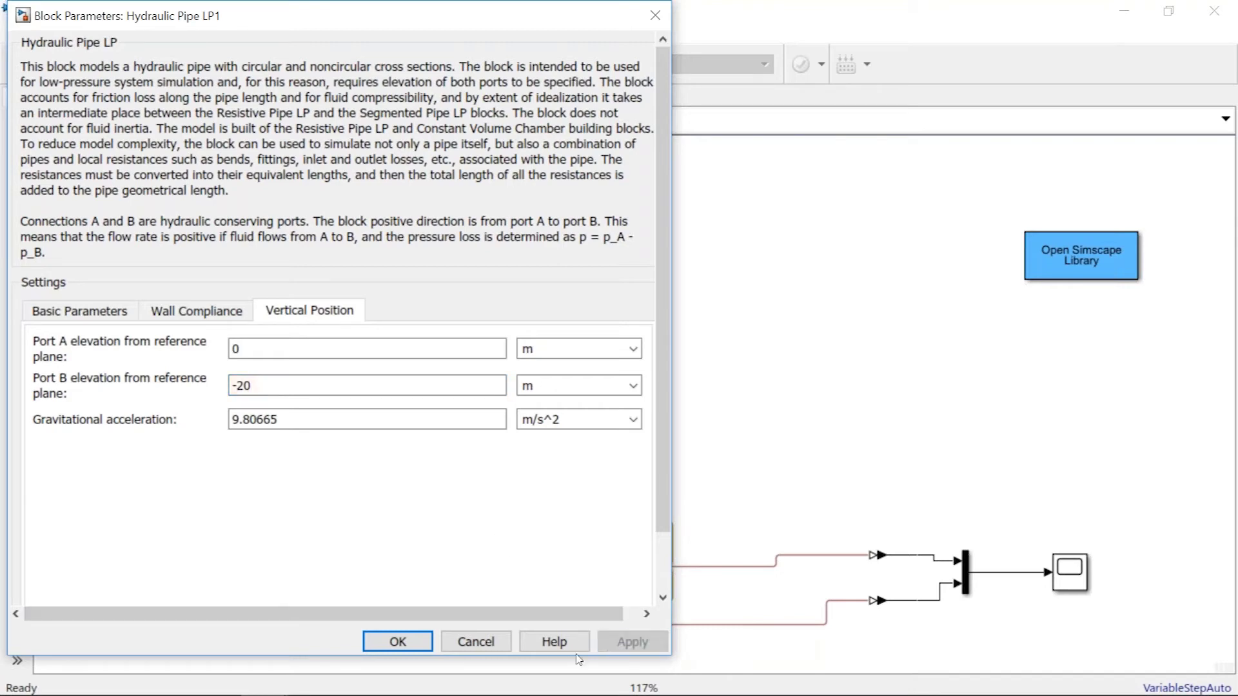
left_click(399, 643)
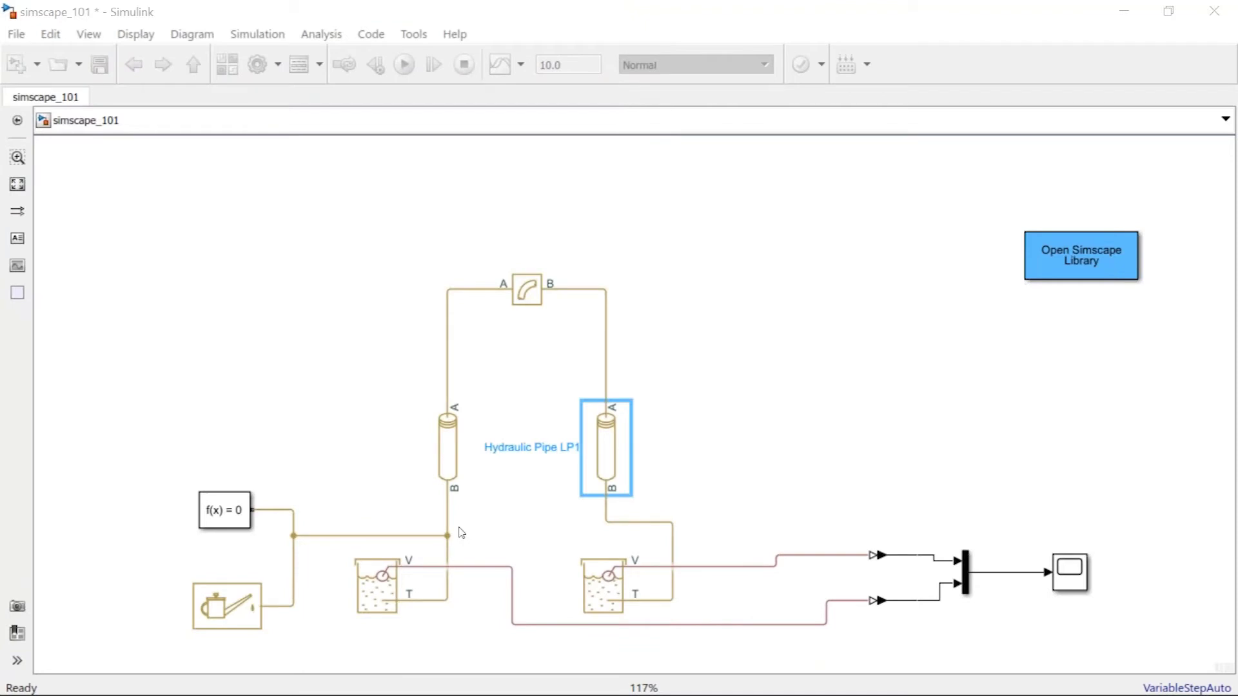
Open the Pipe Bend block parameters, enlarge the dialog, and set the pipe diameter to 1 in
double_click(534, 298)
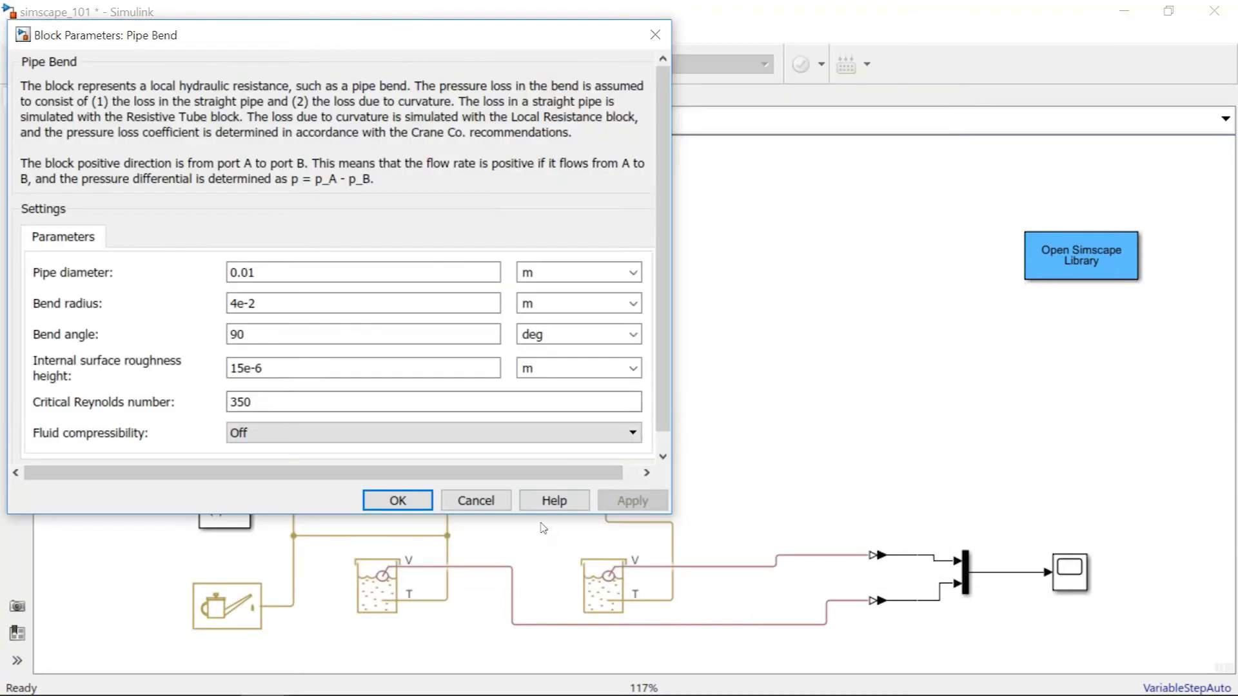
left_click_drag(542, 515, 548, 598)
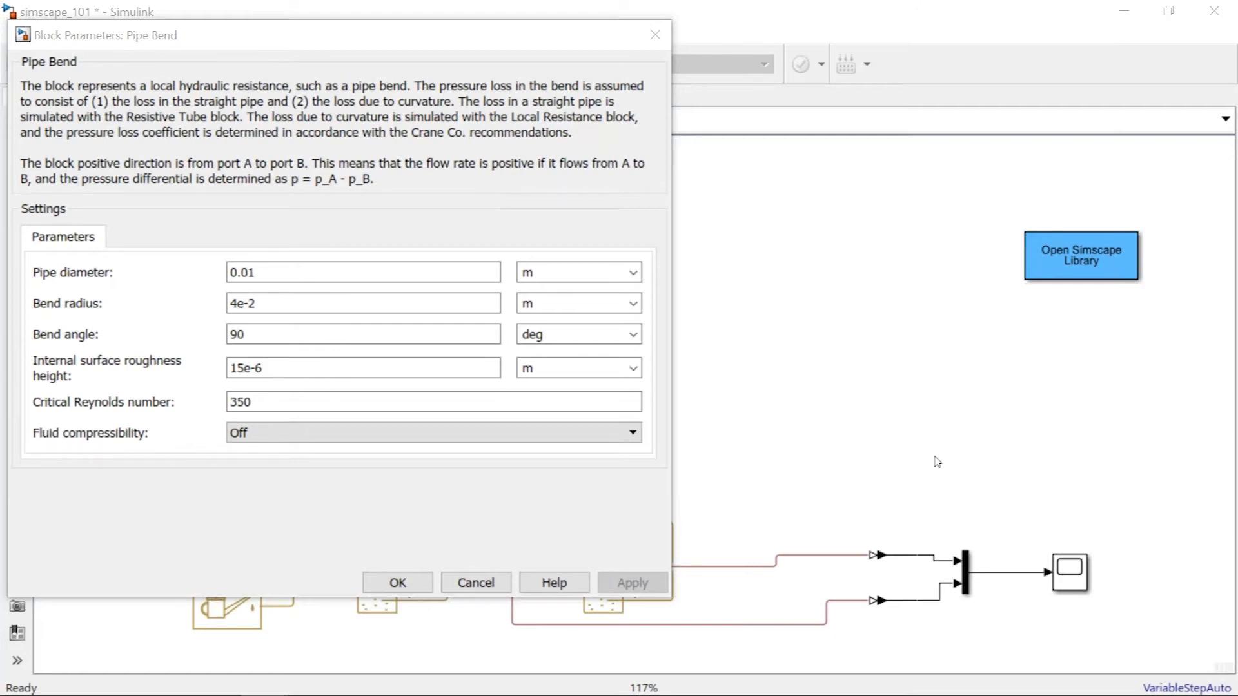
double_click(443, 265)
type("1")
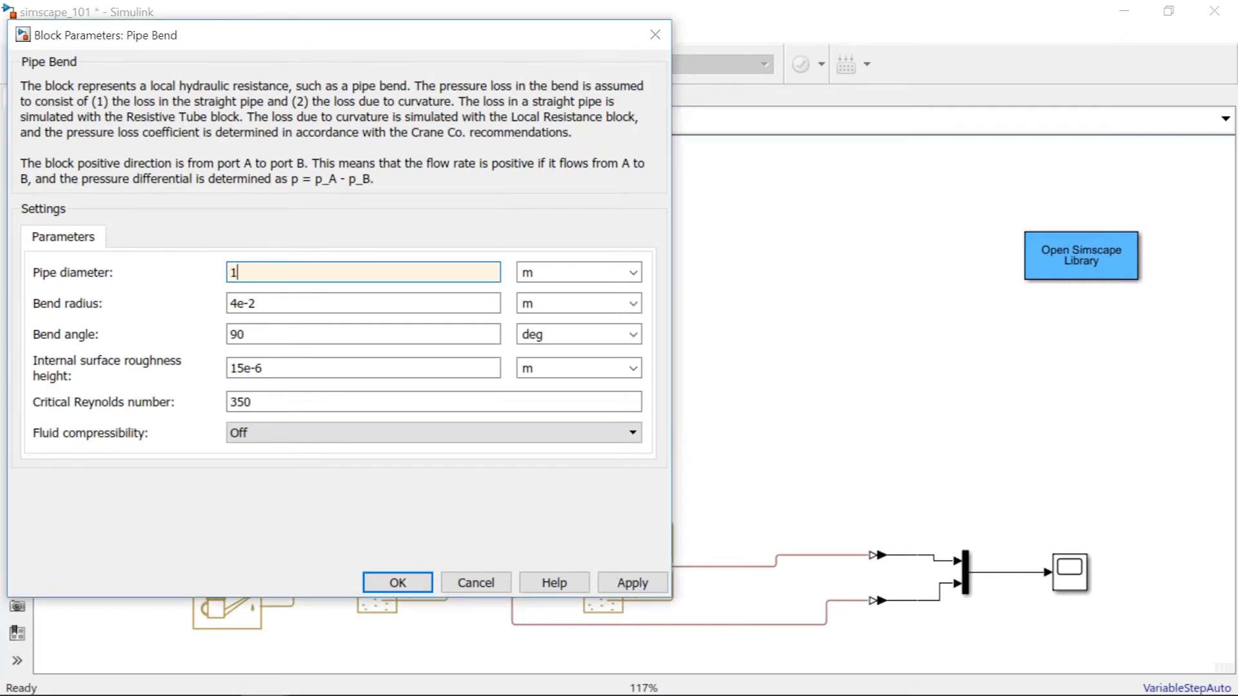
left_click(633, 272)
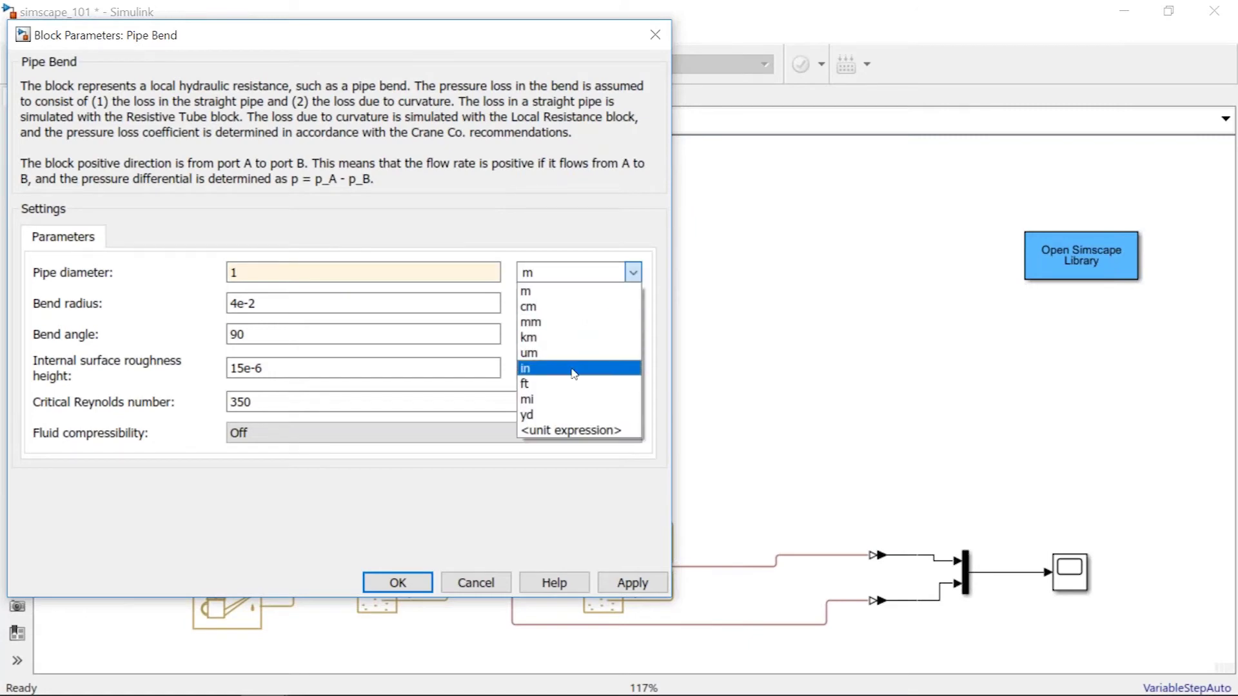
left_click(574, 373)
Set the pipe bend's angle to 180 deg and its bend radius to 3 in, and apply the changes
double_click(277, 332)
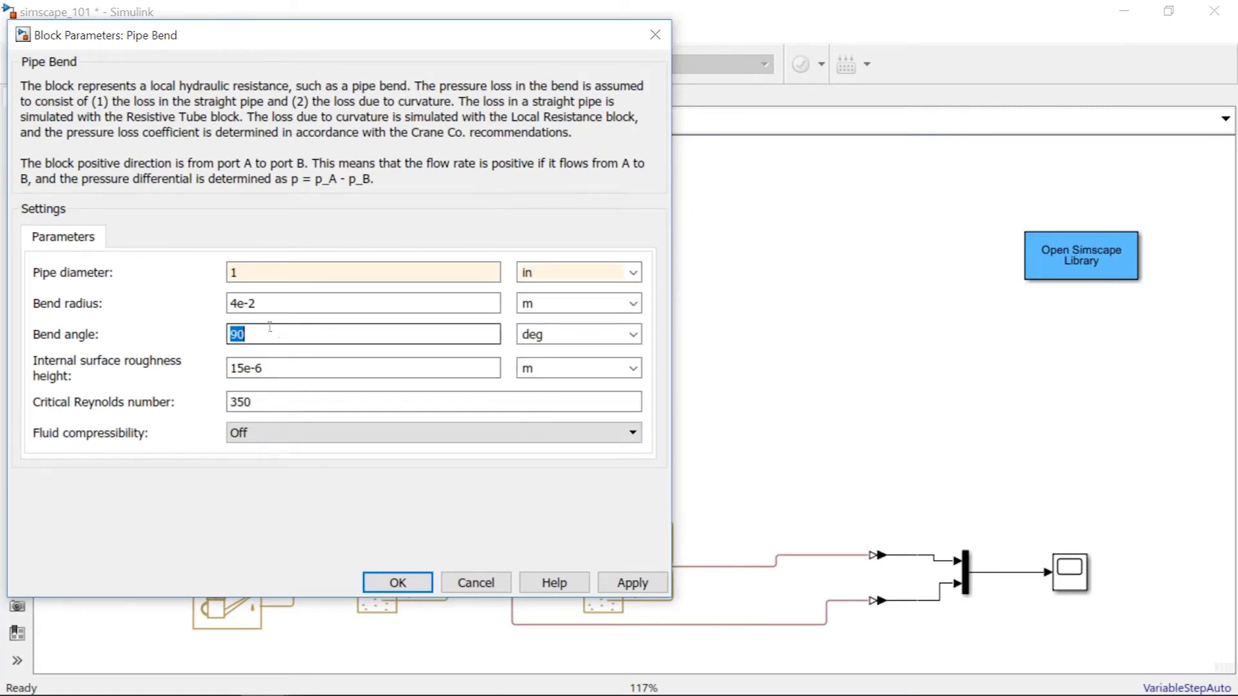
type("180")
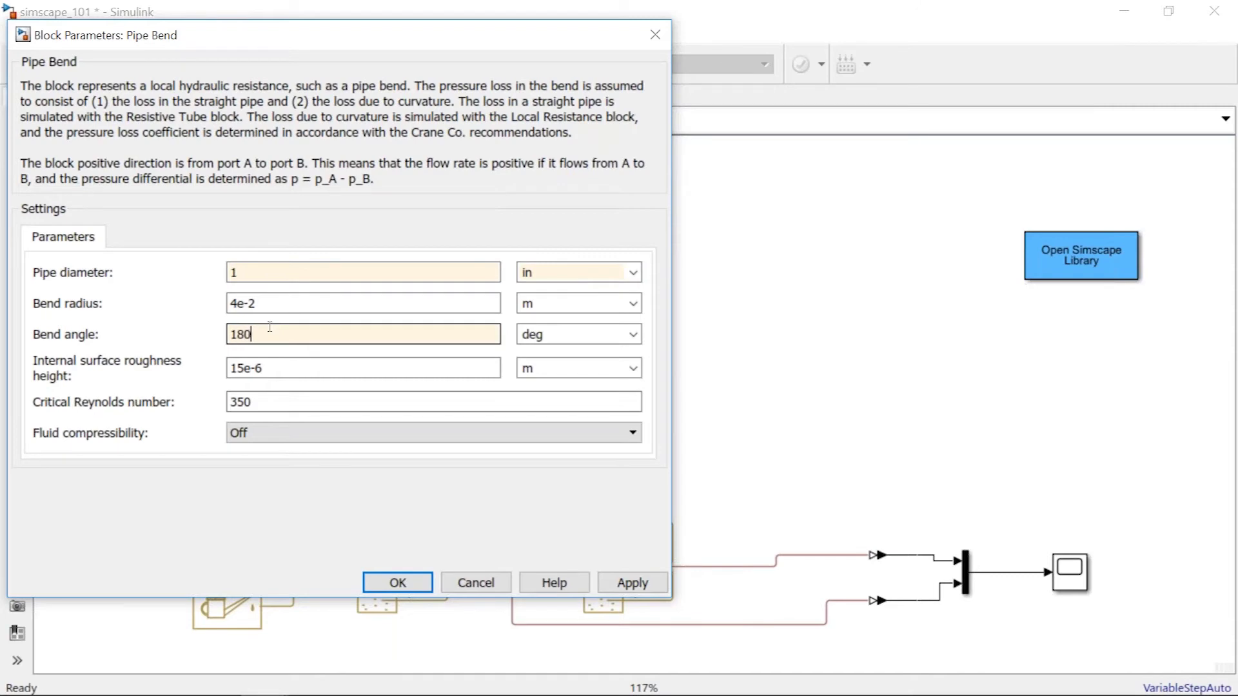
double_click(273, 304)
type("3")
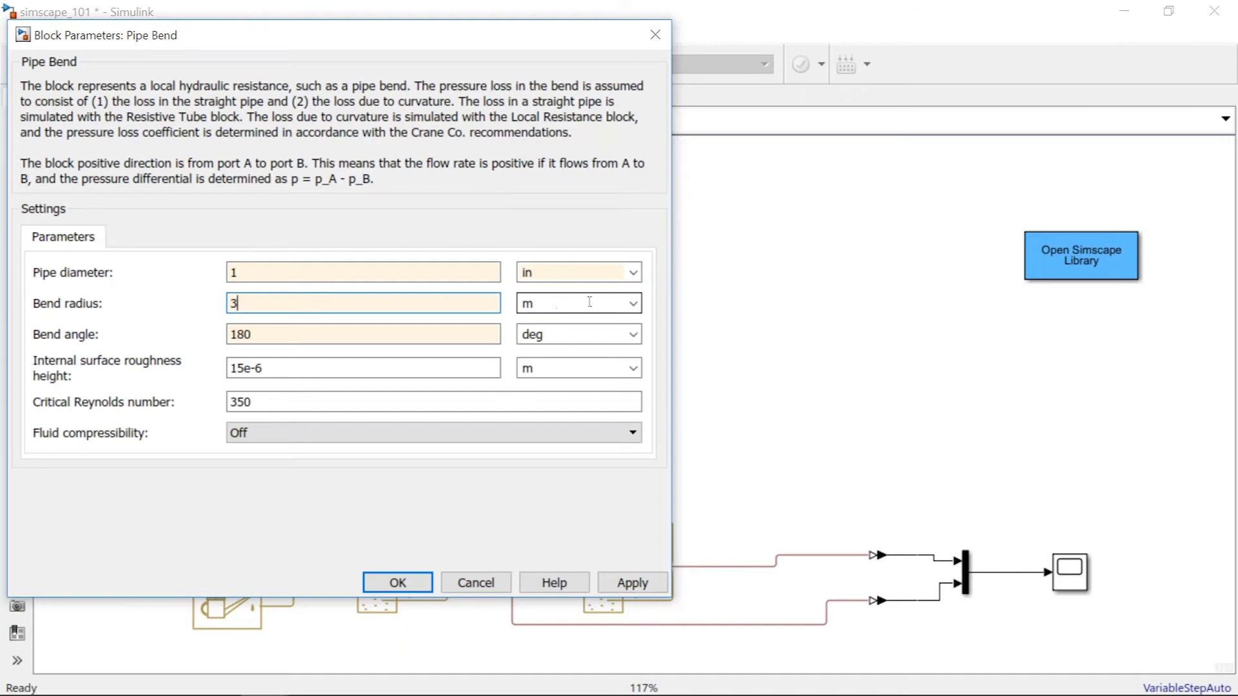
left_click(632, 304)
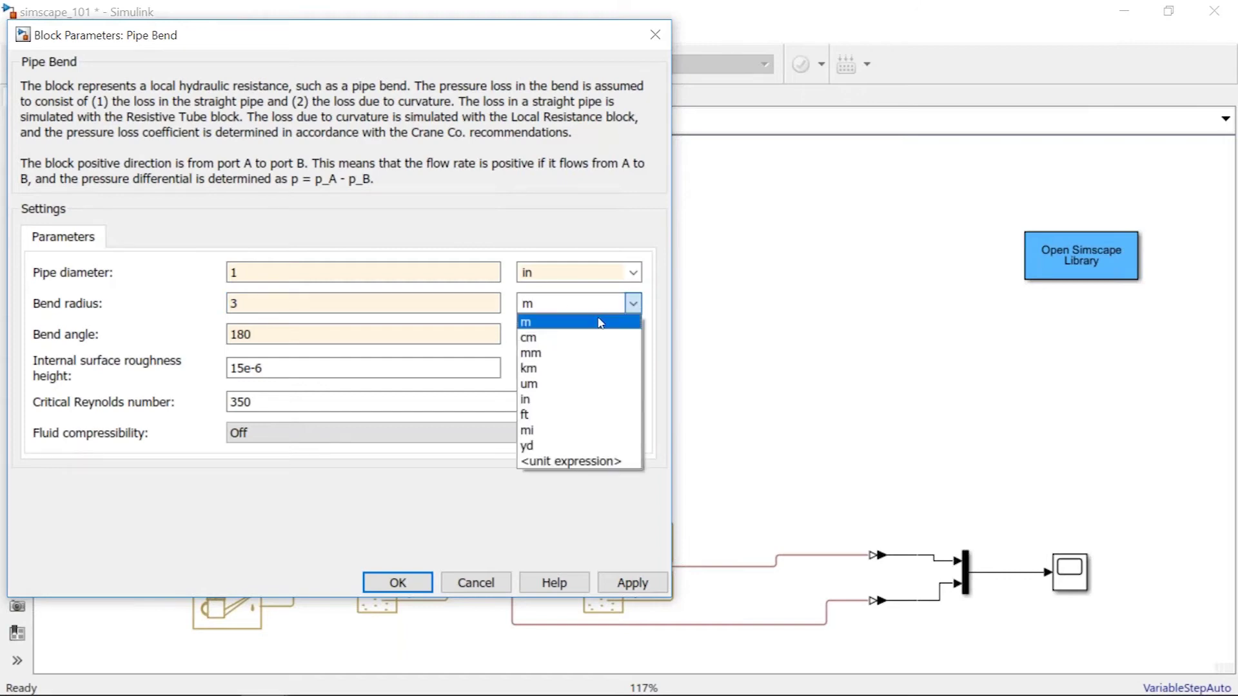
left_click(572, 399)
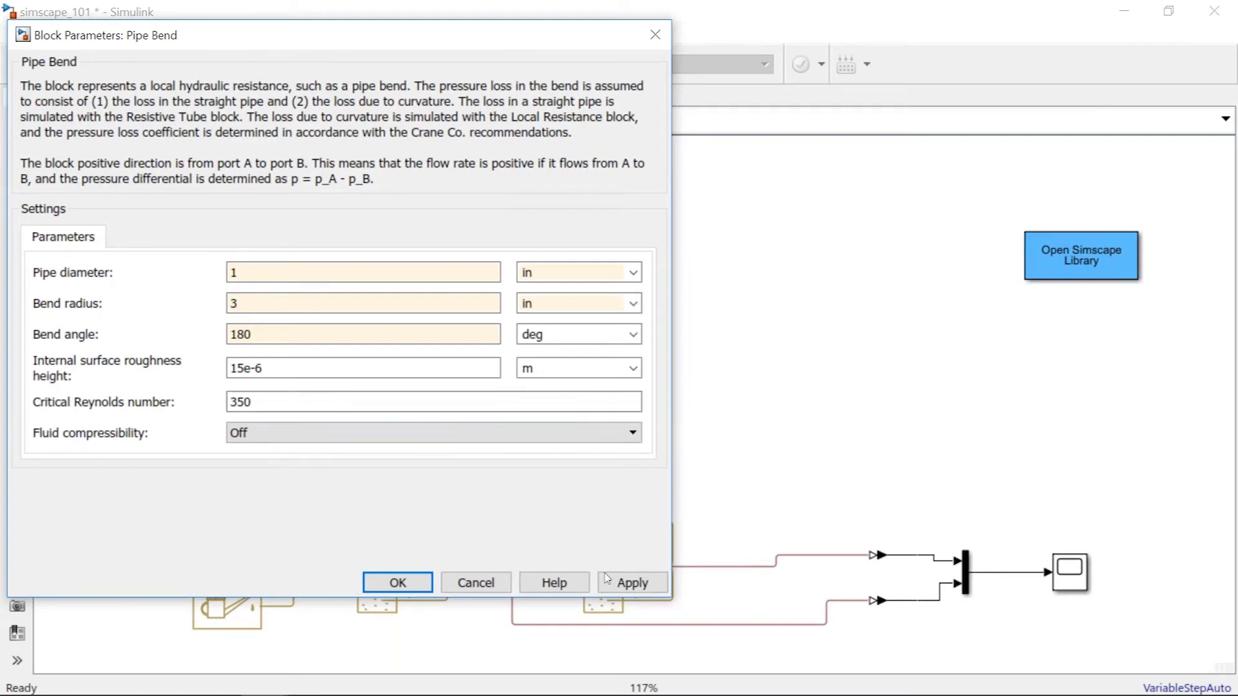
left_click(629, 582)
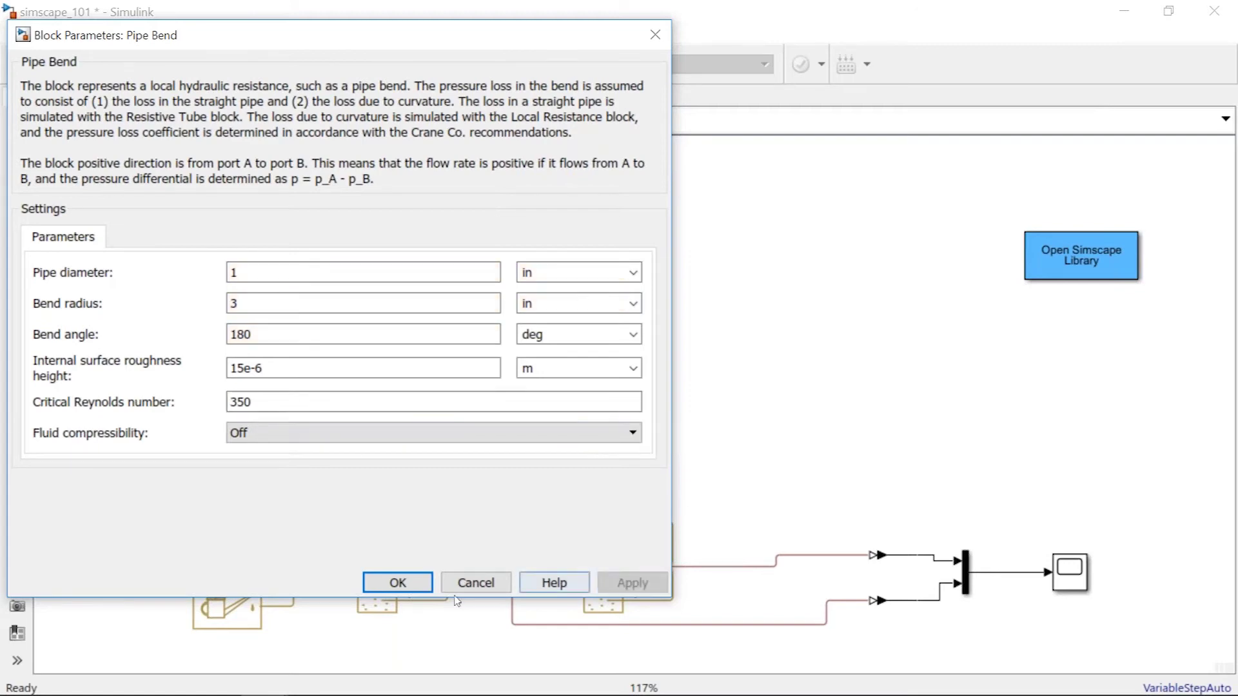
Accept the Pipe Bend block parameters and run the simulation of the two-tank model
left_click(395, 586)
left_click(525, 405)
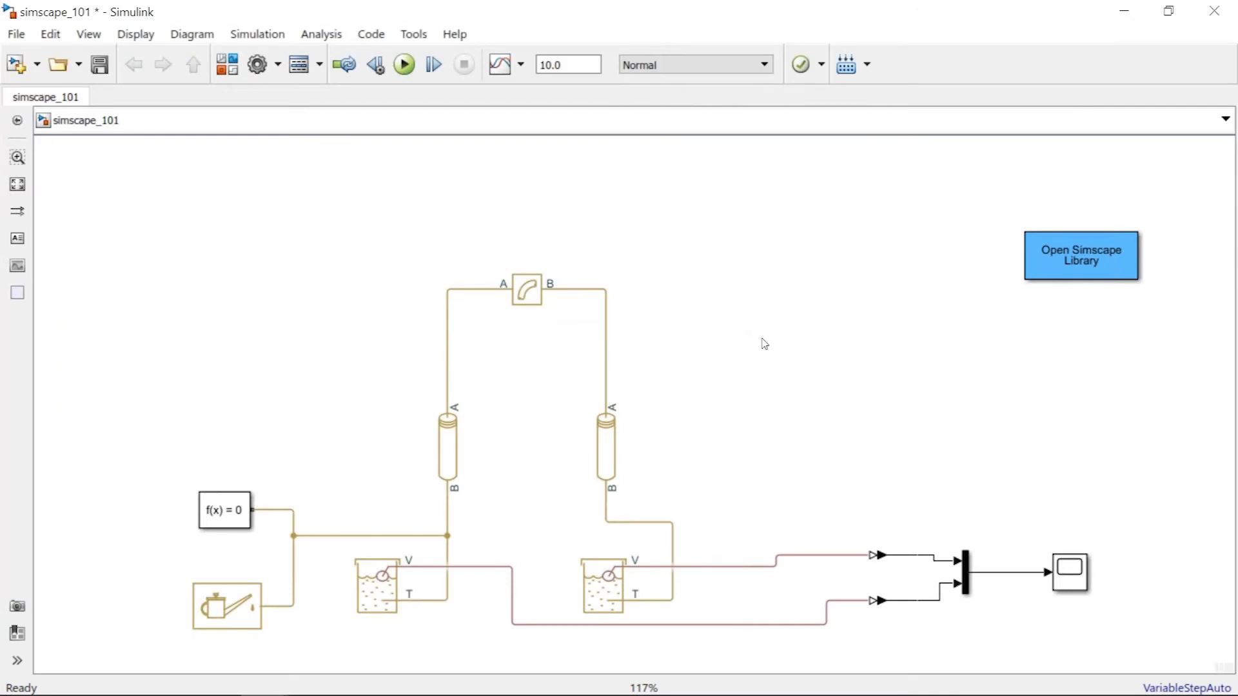
left_click(391, 602)
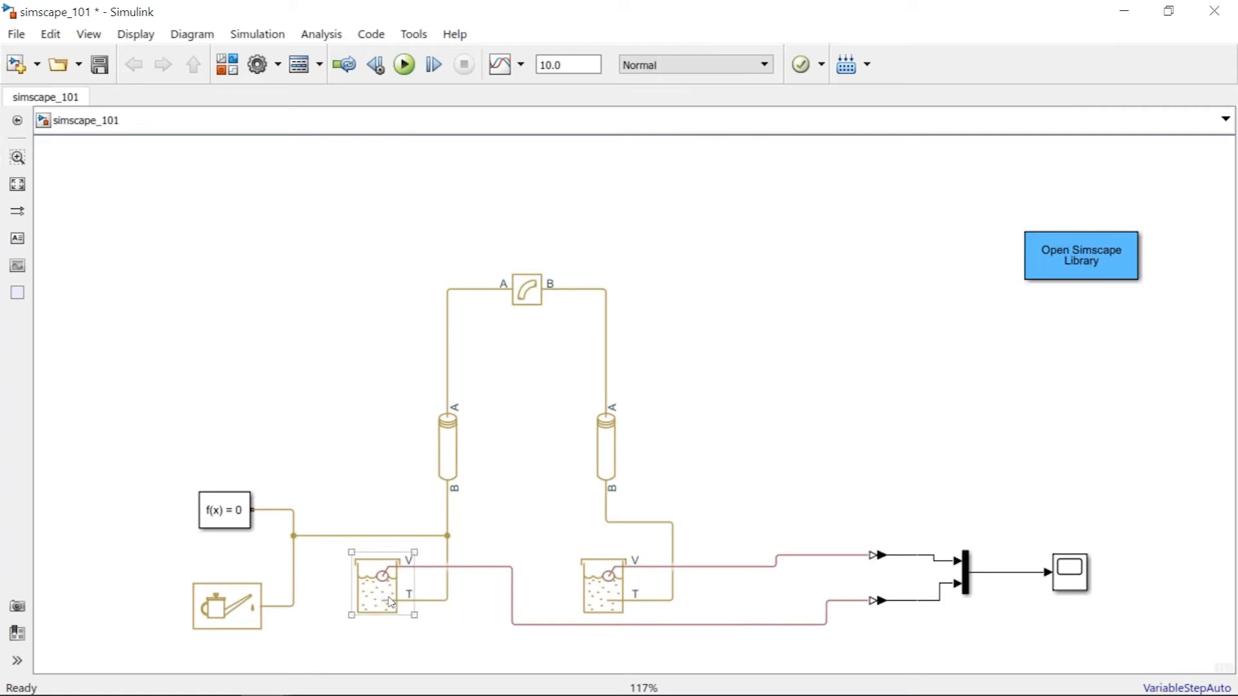
left_click(603, 593)
left_click(690, 604)
left_click(404, 64)
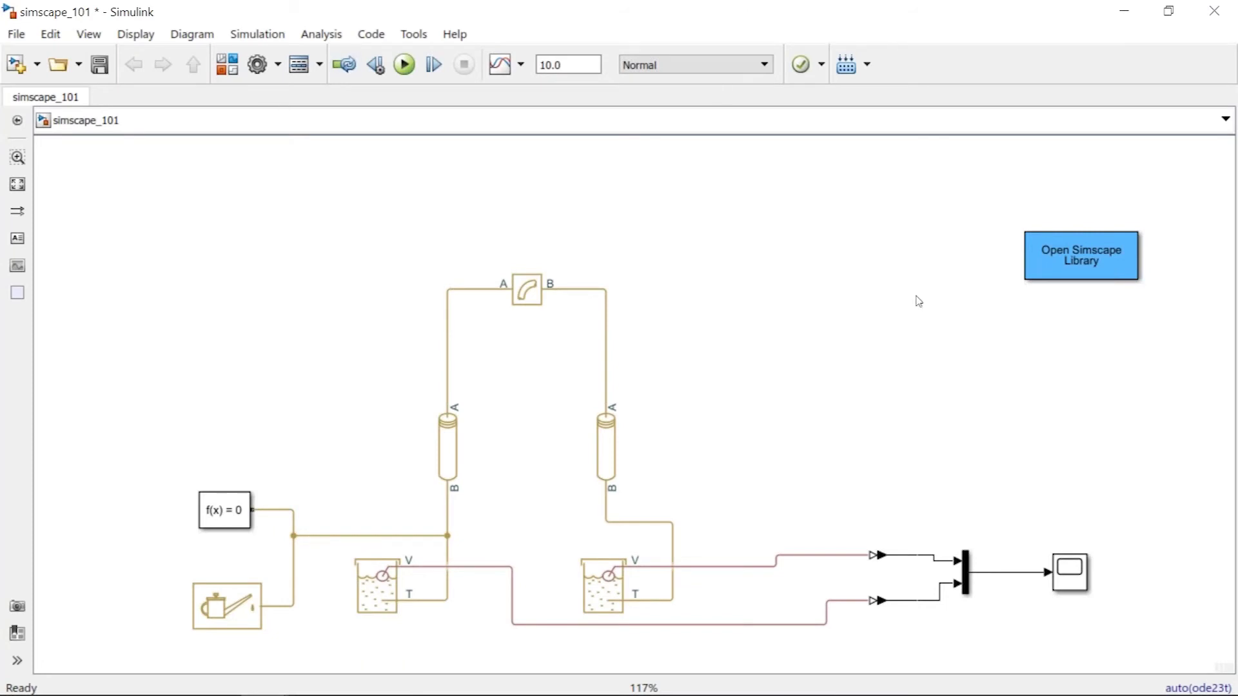
Open the Scope to examine the two tank volume curves over the simulation time, then close it
left_click(1075, 585)
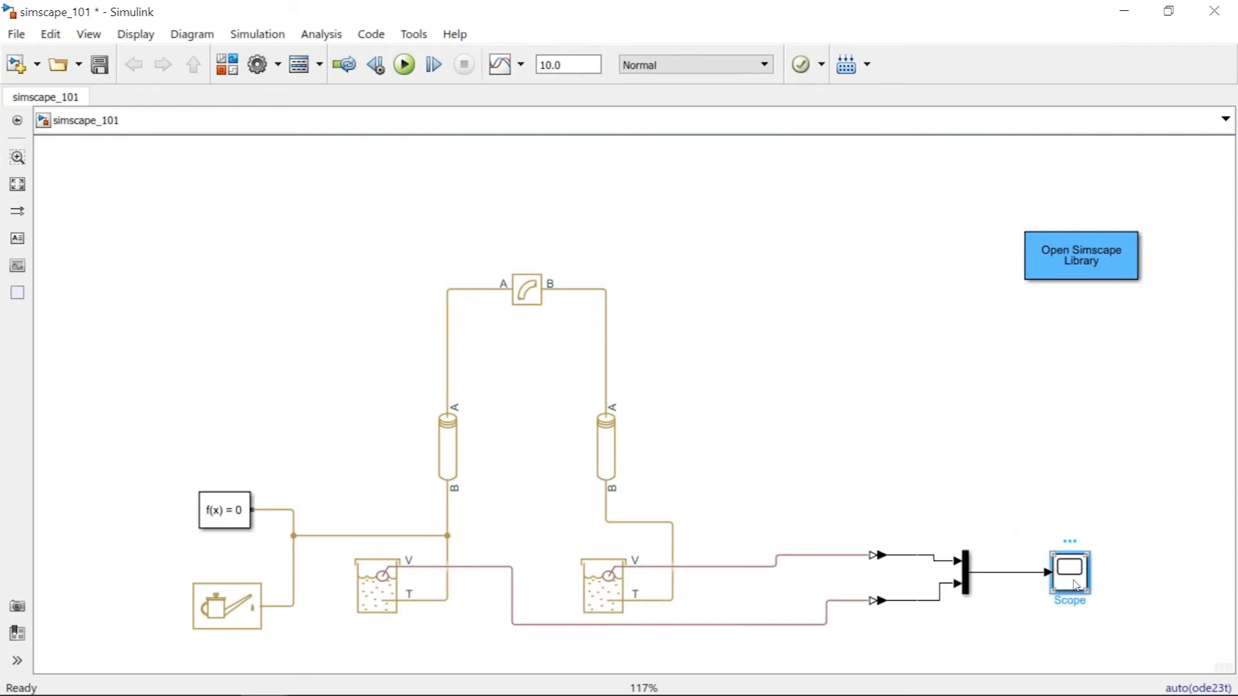
double_click(1074, 585)
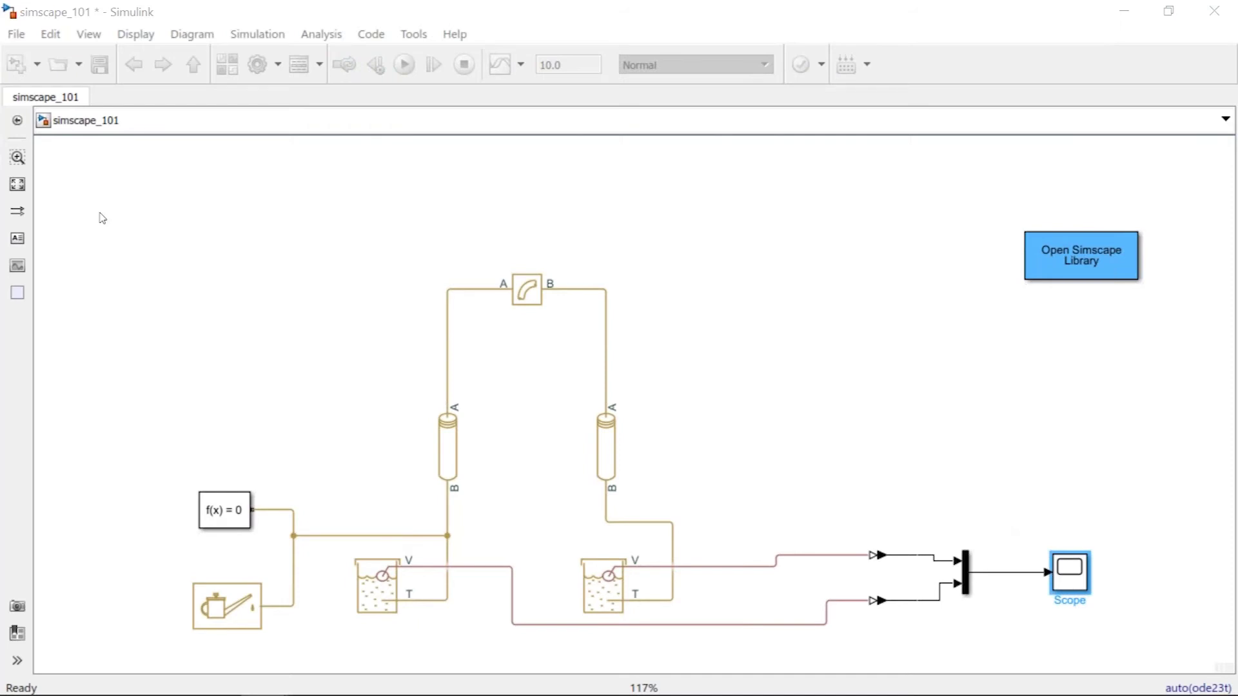
left_click_drag(103, 155, 697, 122)
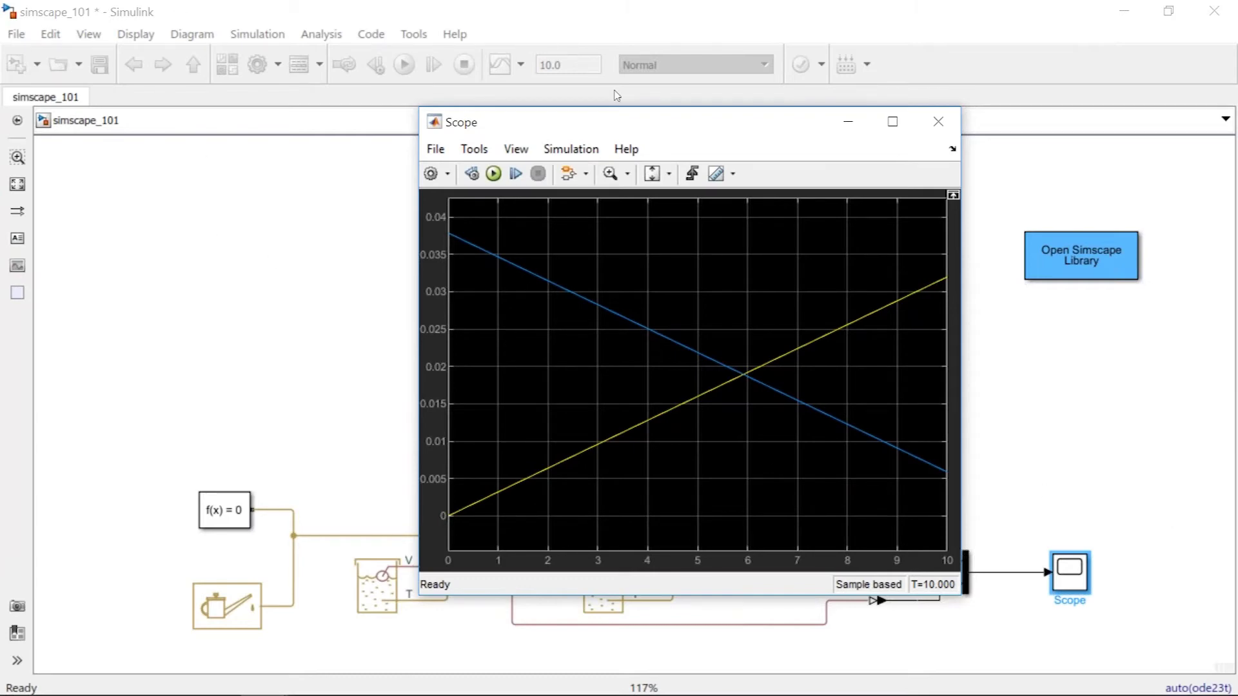
left_click(942, 122)
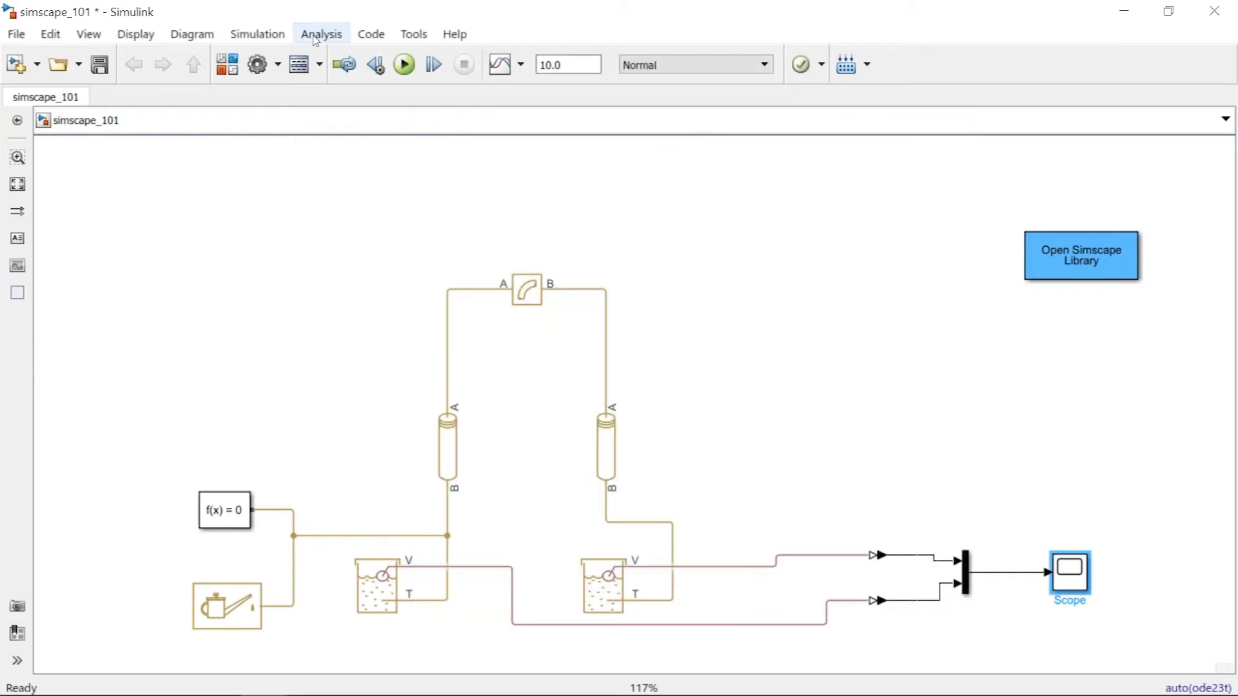
Enable opening the viewer after simulation in the model's Simscape data logging configuration and accept the settings
left_click(271, 39)
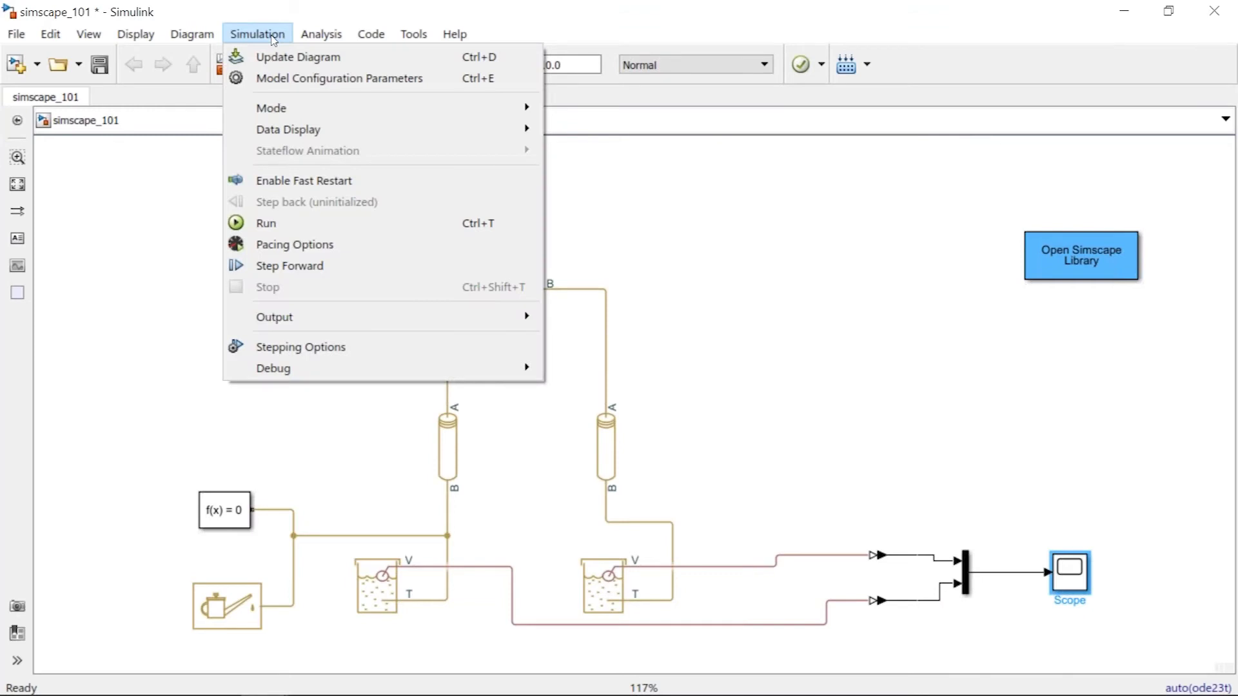
left_click(320, 79)
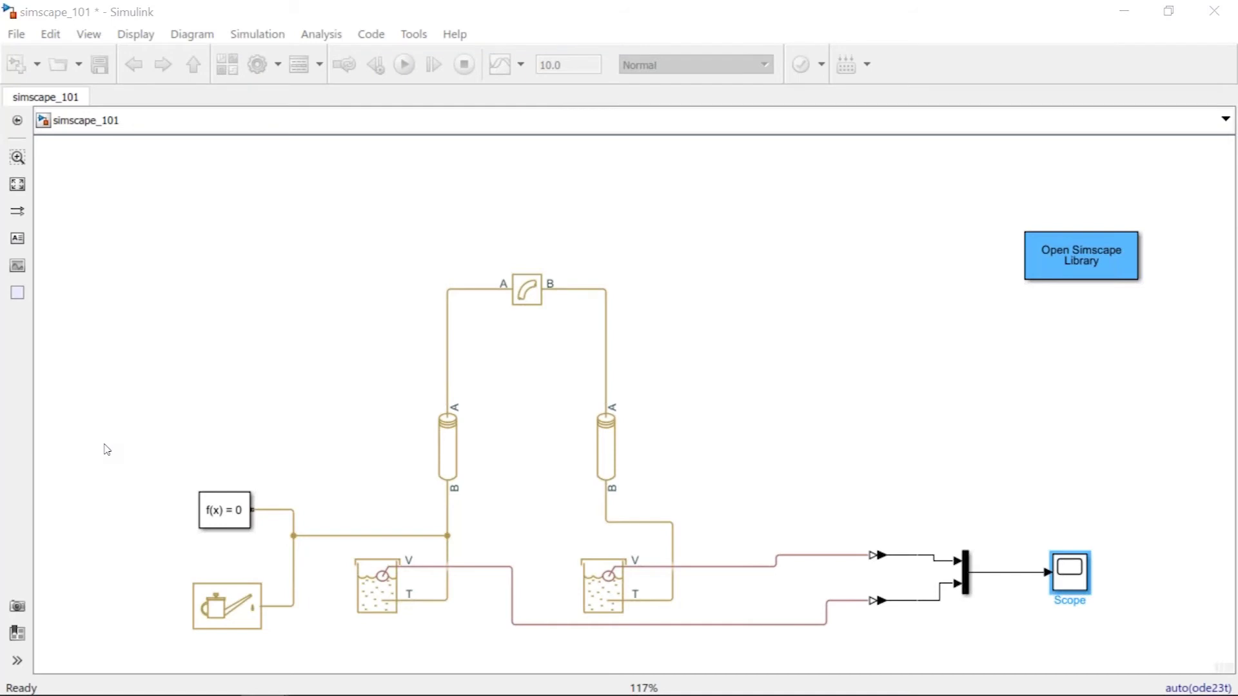
key("ctrl+e")
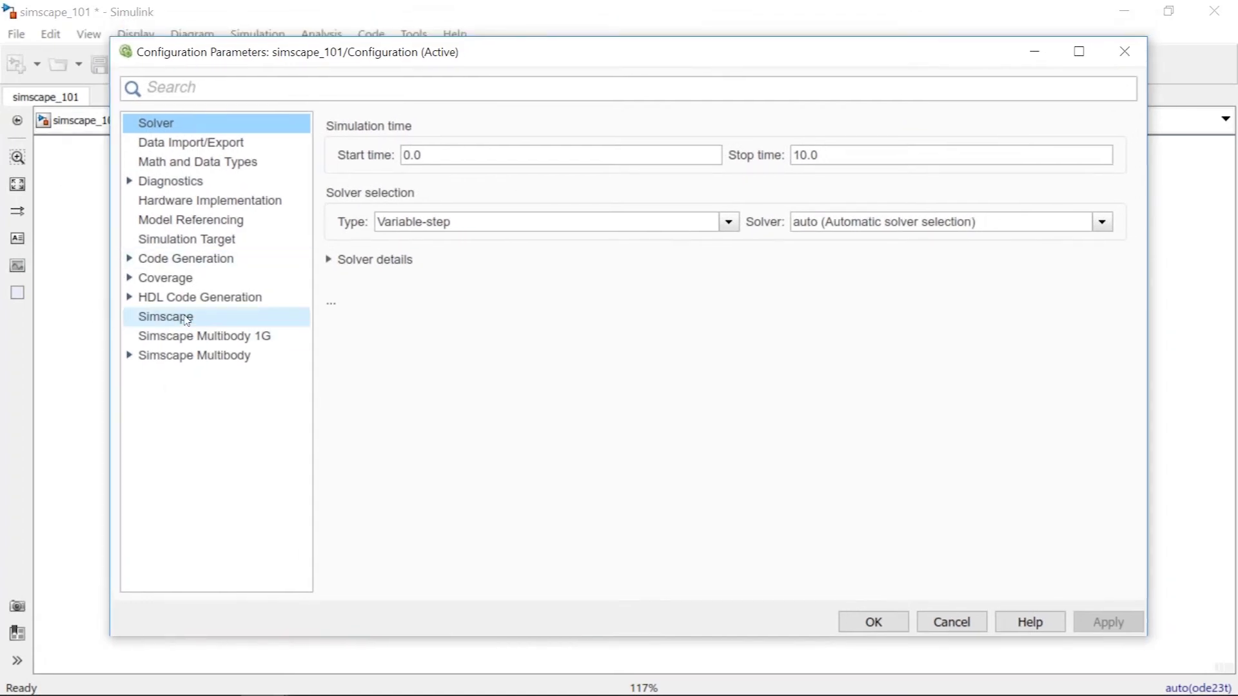
left_click(185, 319)
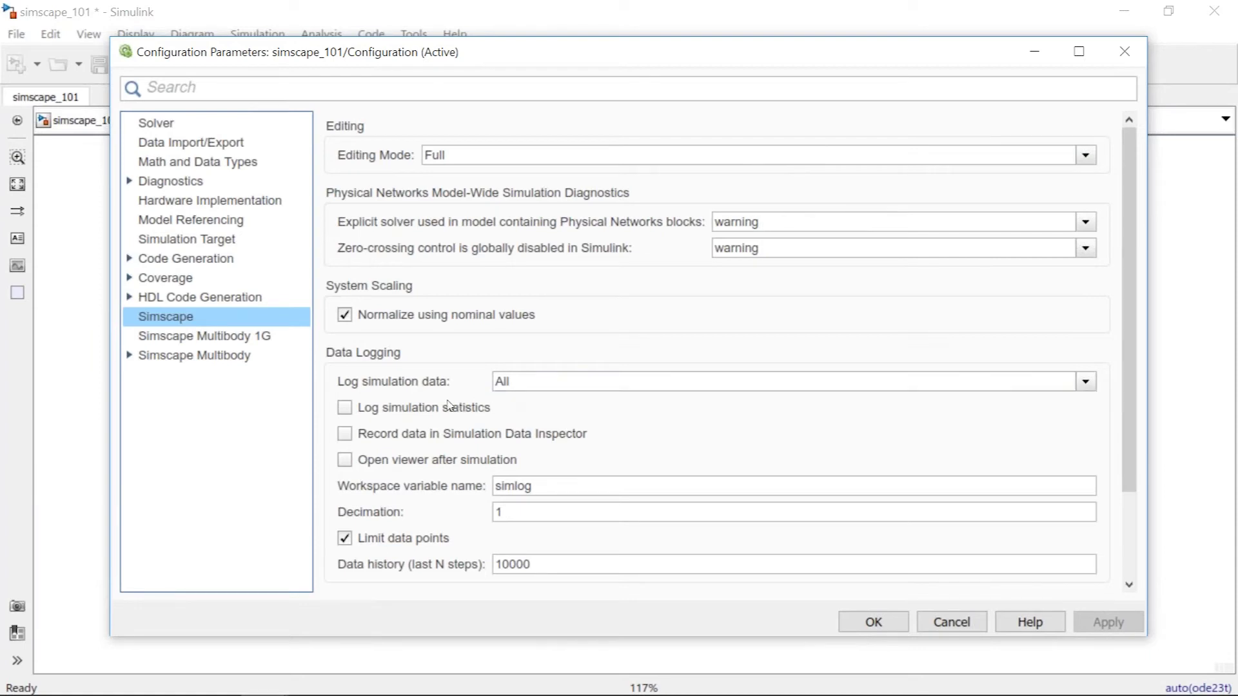
left_click(345, 460)
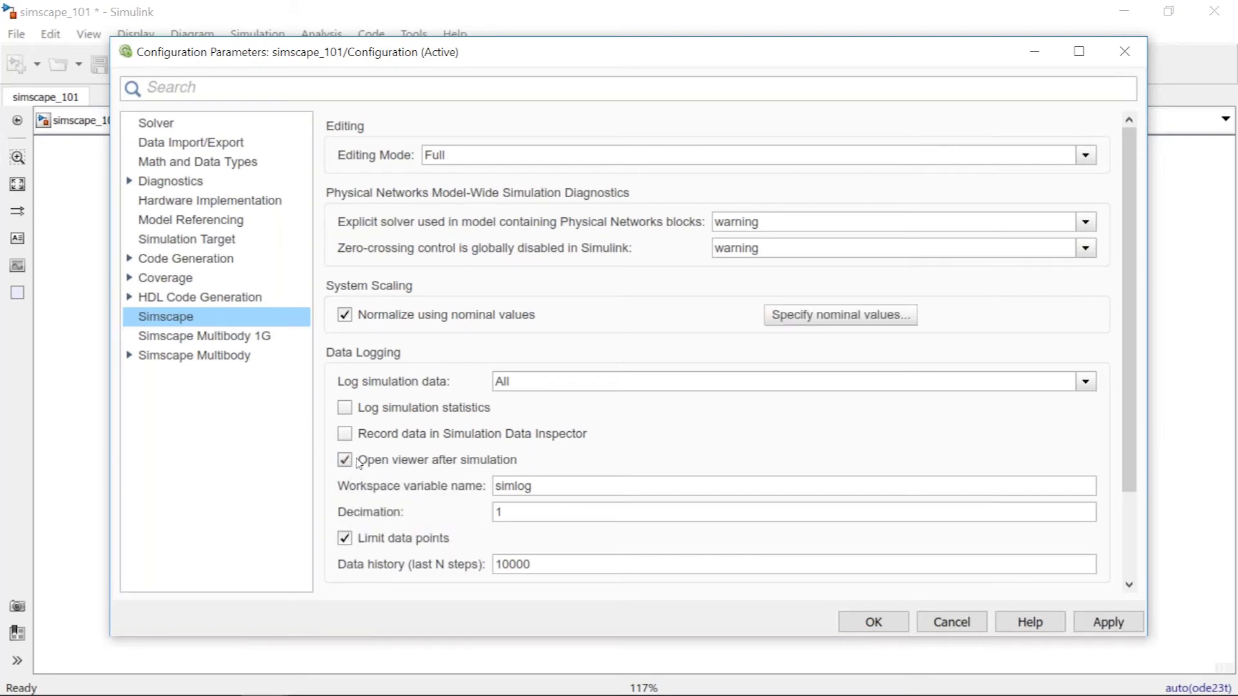
left_click(1118, 623)
left_click(874, 623)
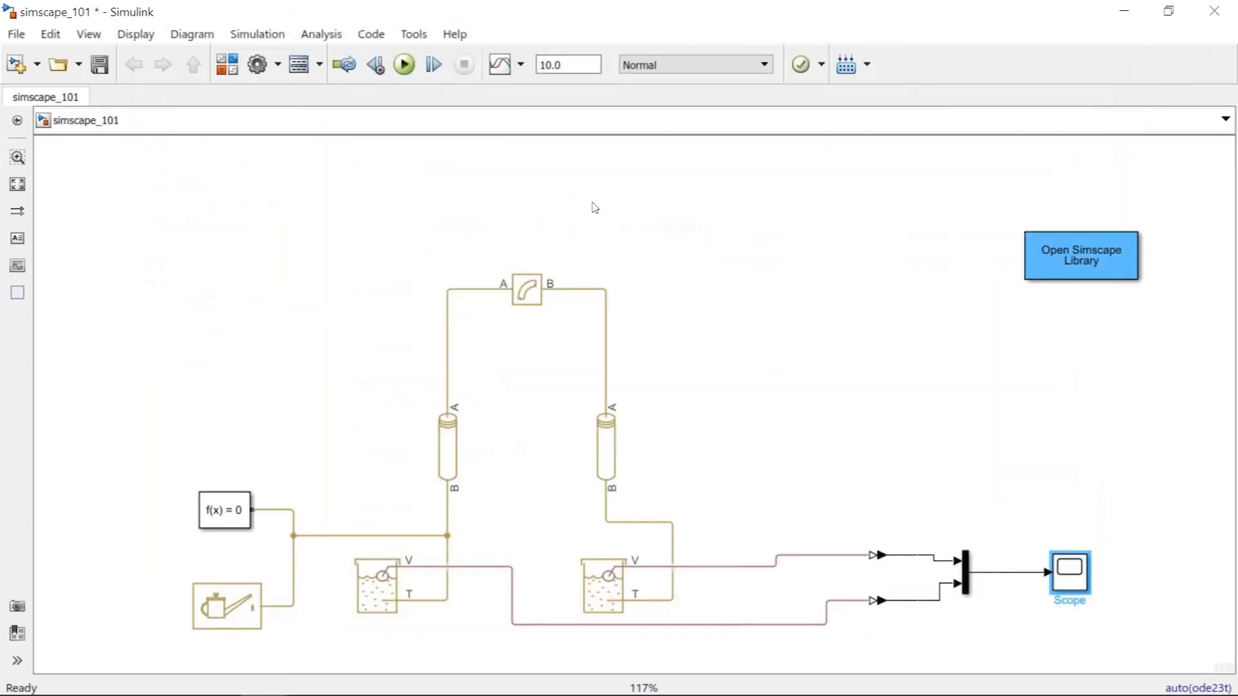
Rerun the simulation, maximize the Simscape Results Explorer, and plot the pressure p at port G of Hydraulic Fluid
left_click(408, 67)
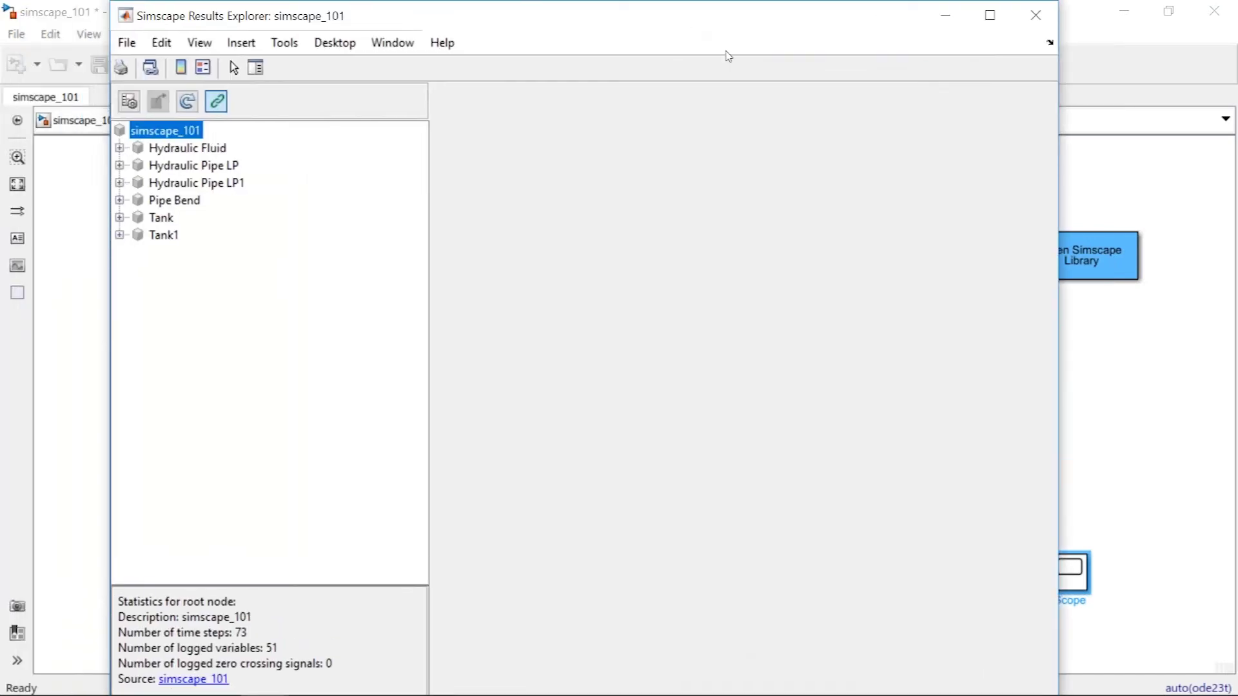
left_click(997, 18)
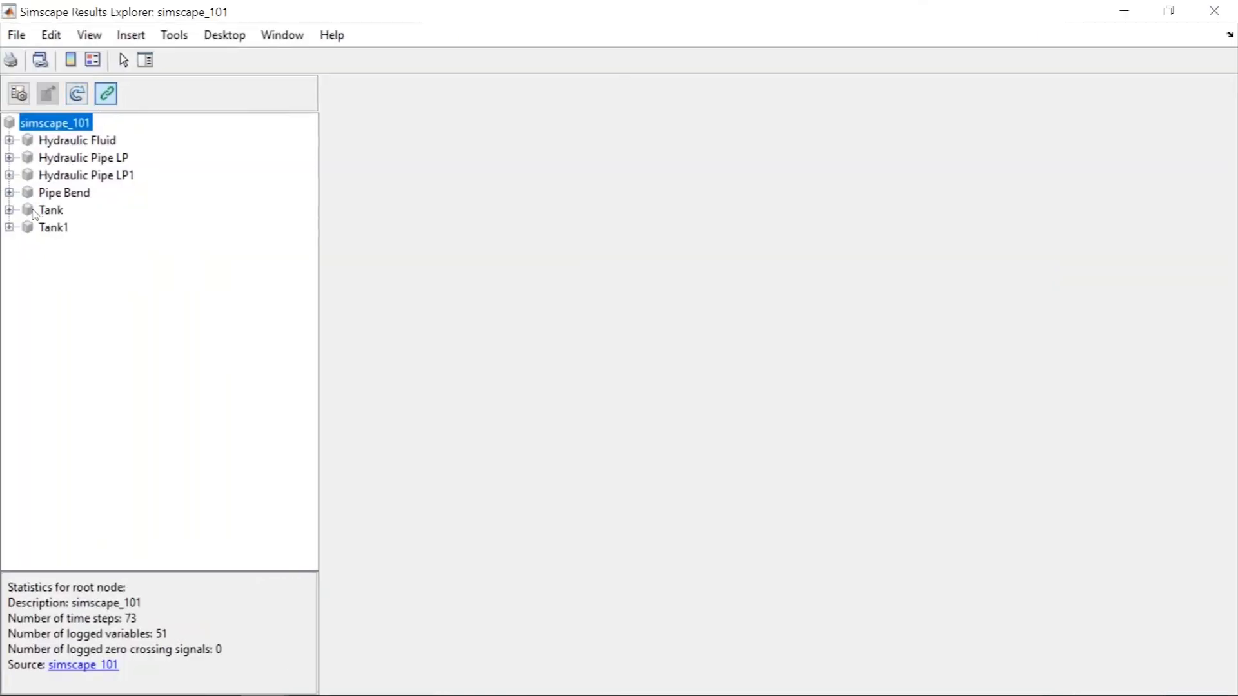
left_click(58, 143)
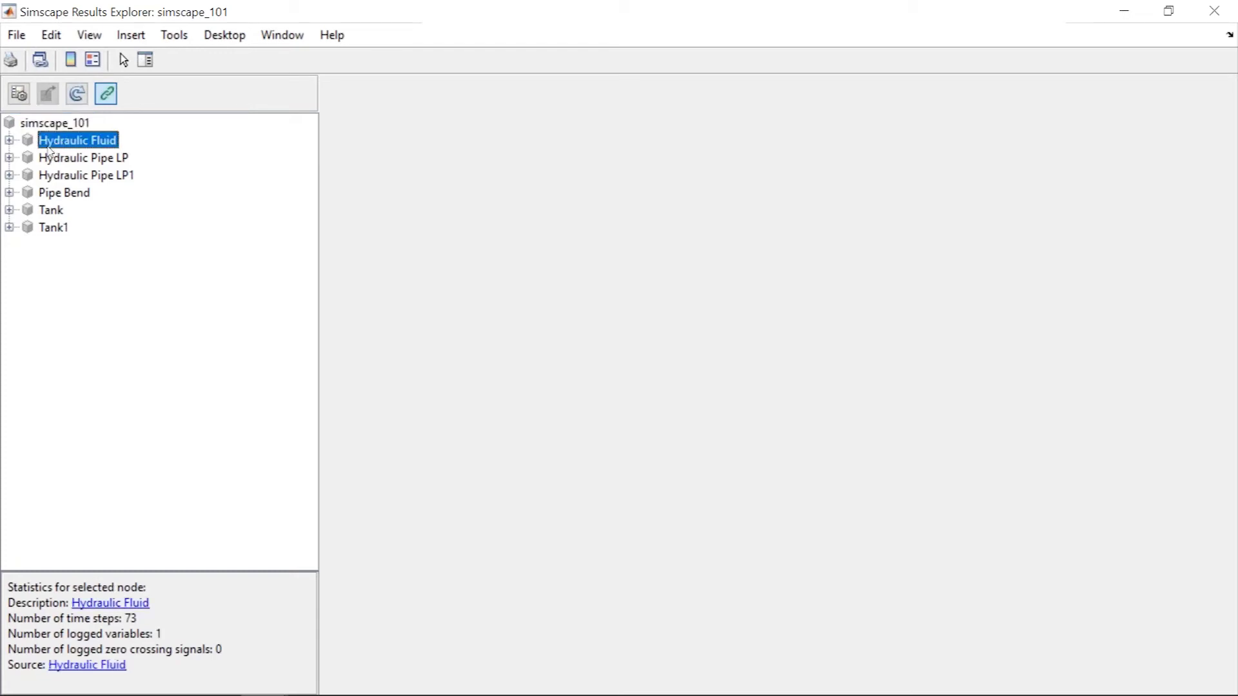
double_click(49, 146)
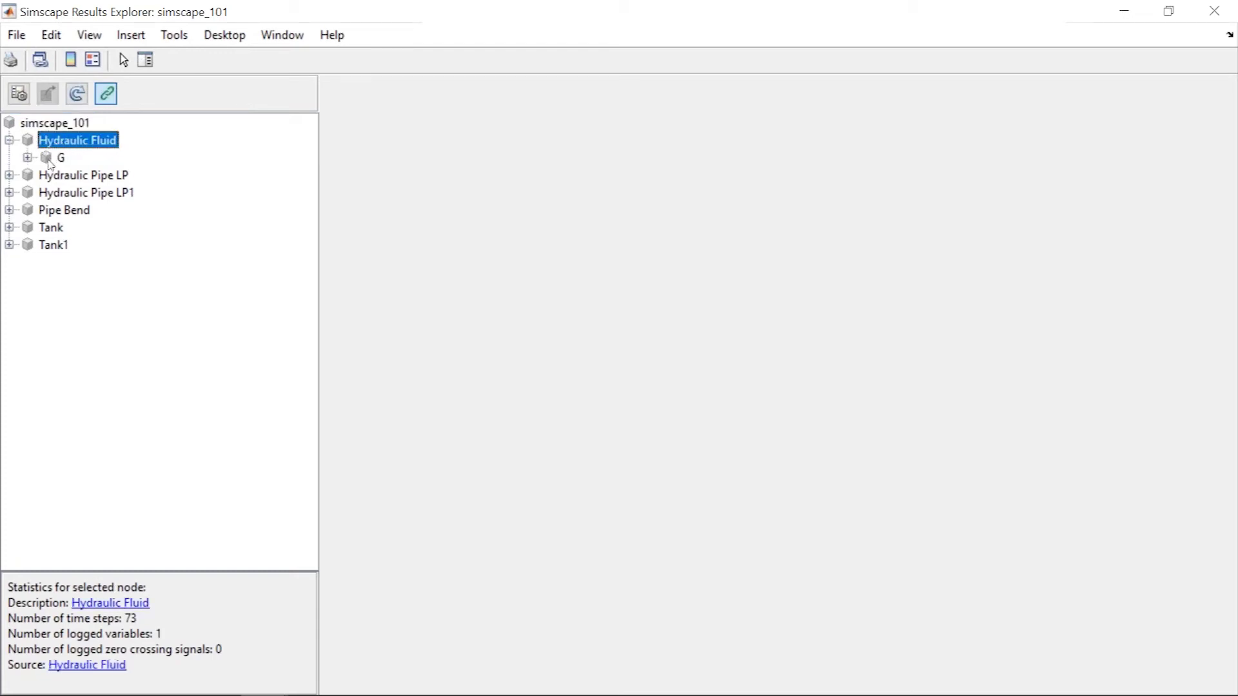
double_click(52, 158)
left_click(73, 174)
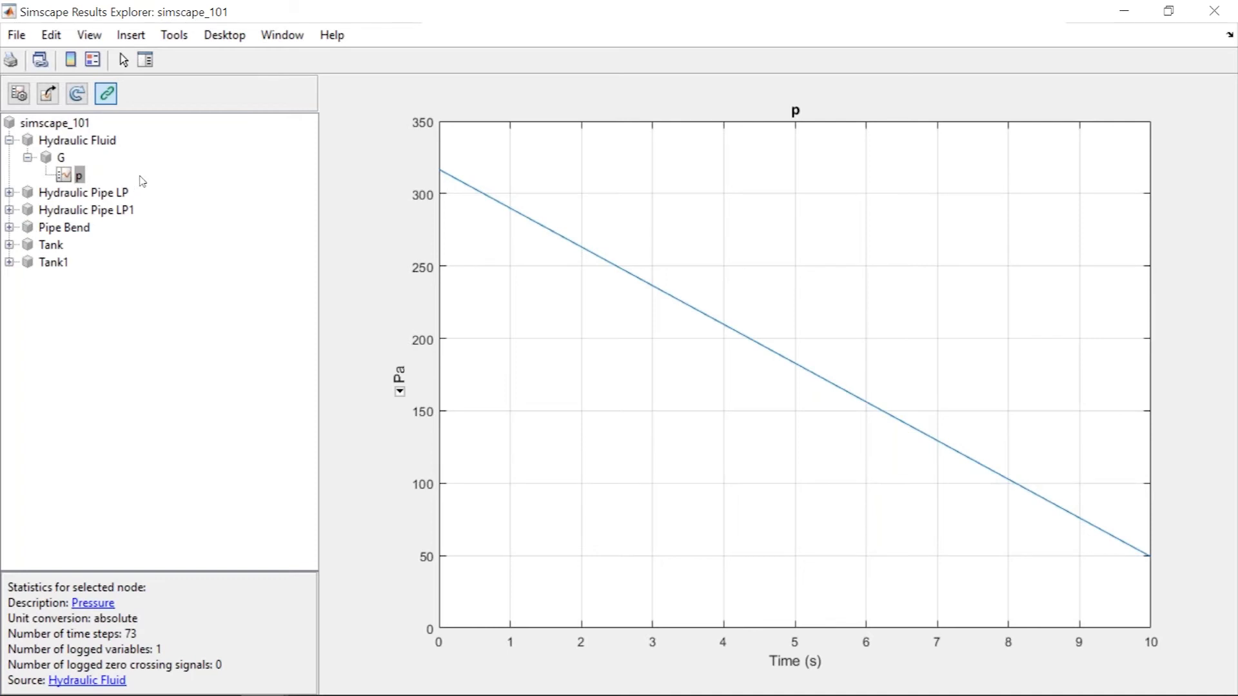
Collapse the Hydraulic Fluid results and plot all logged Tank variables: V, flow_rate, level and volume
left_click(27, 158)
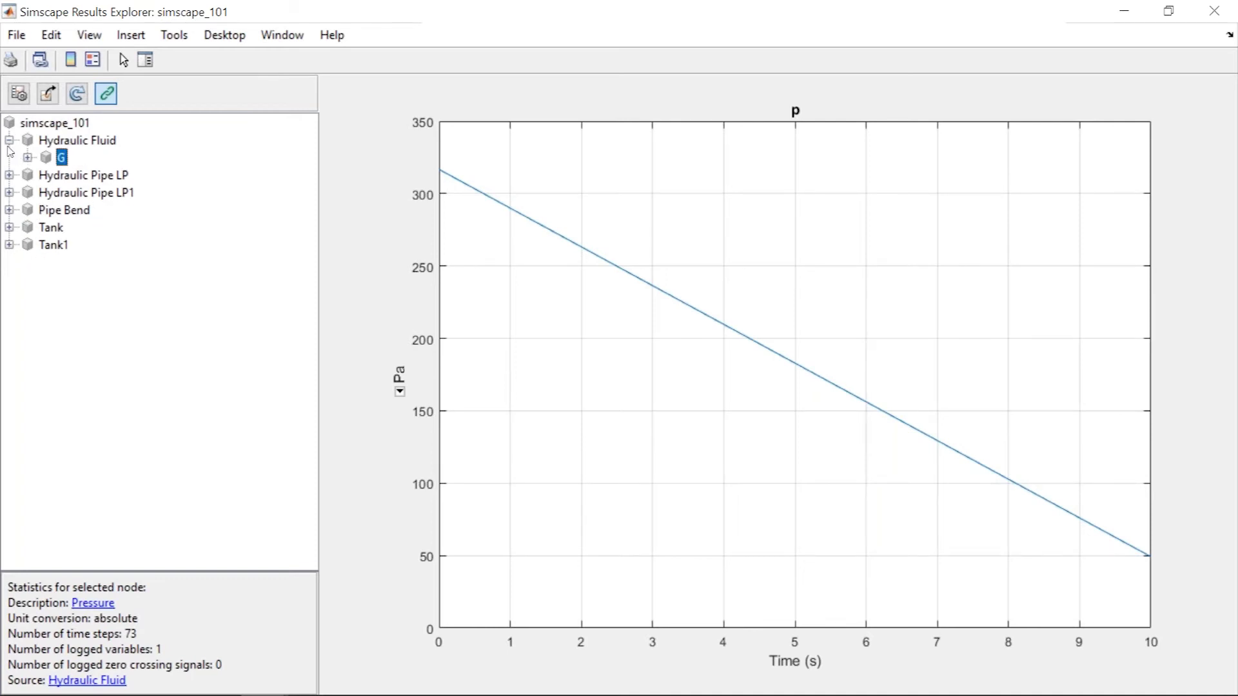
left_click(10, 142)
double_click(21, 215)
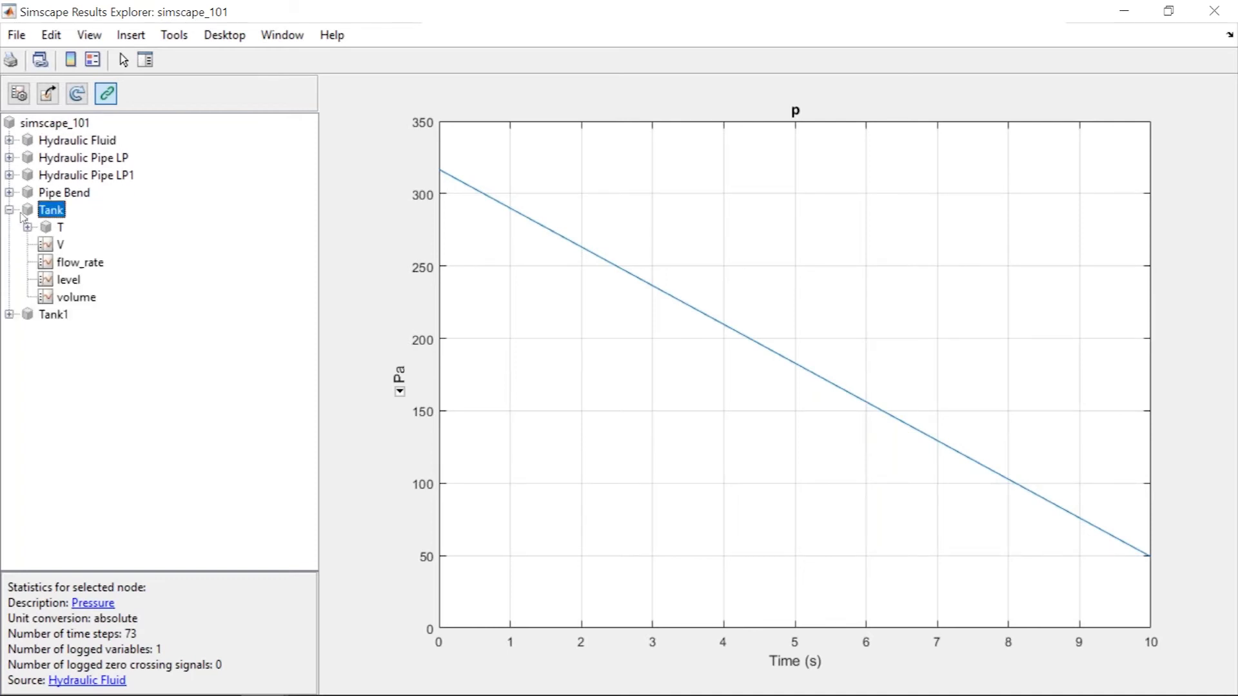
double_click(50, 216)
double_click(50, 215)
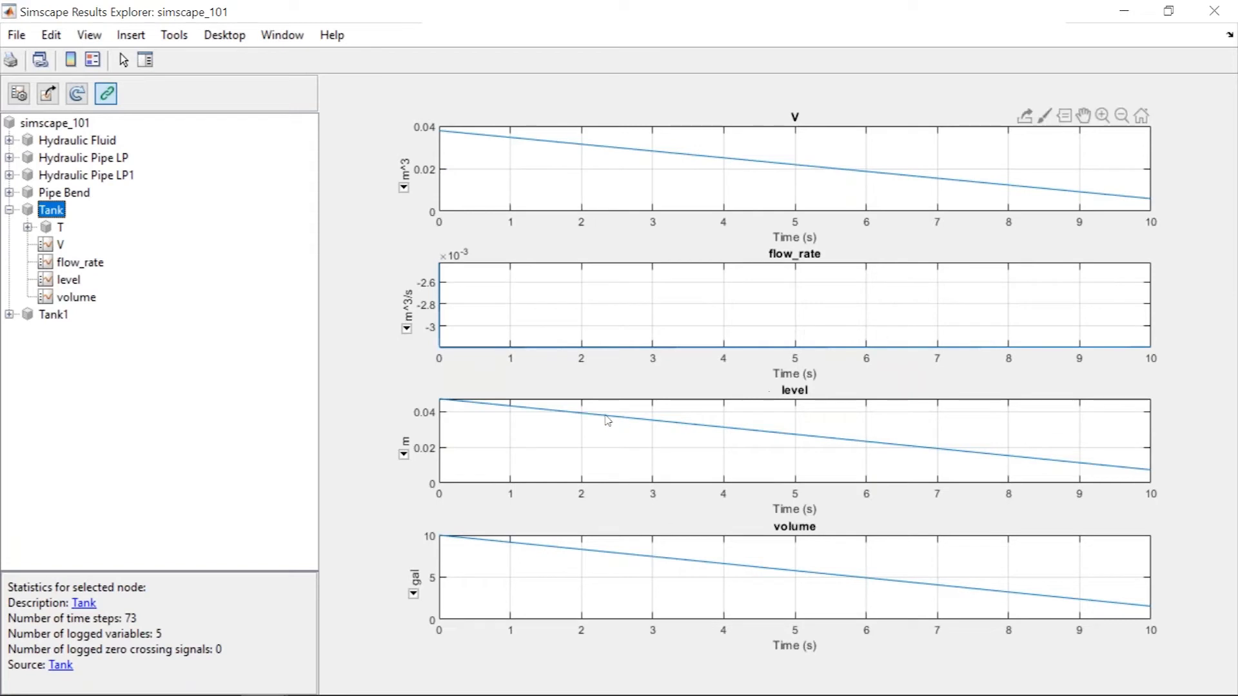
Expand the Tank1 results and plot its port T pressure, followed by its V, flow_rate, level and volume
left_click(10, 314)
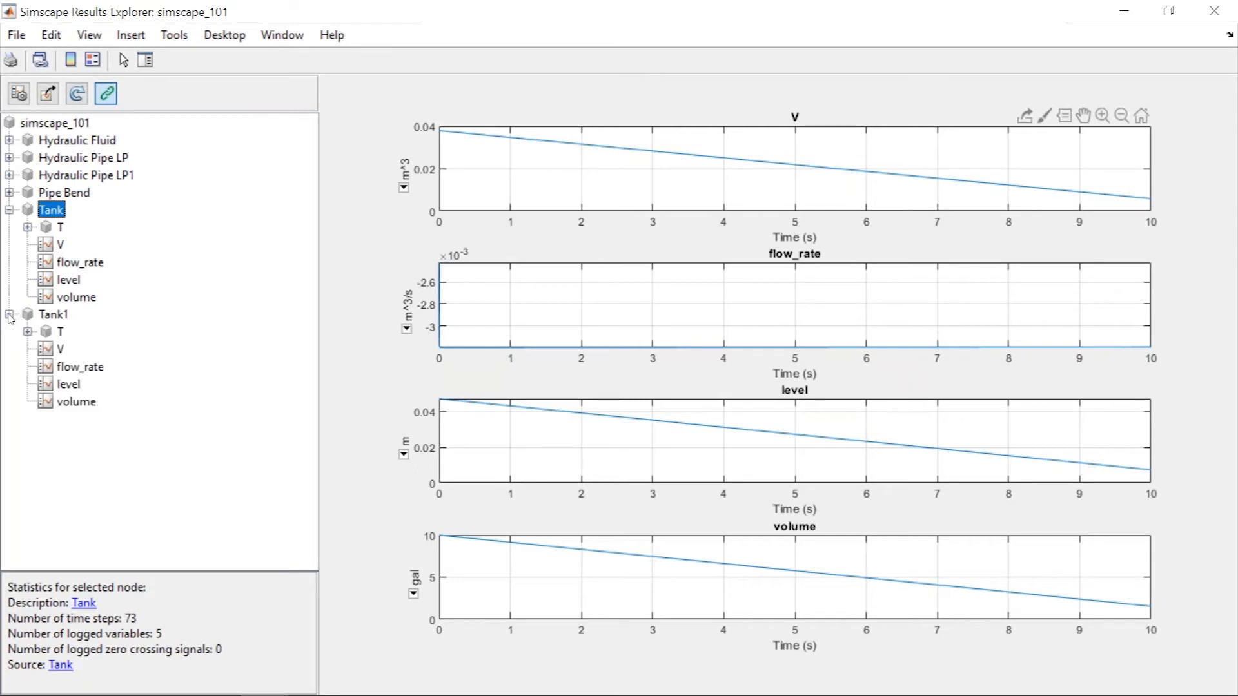
left_click(49, 330)
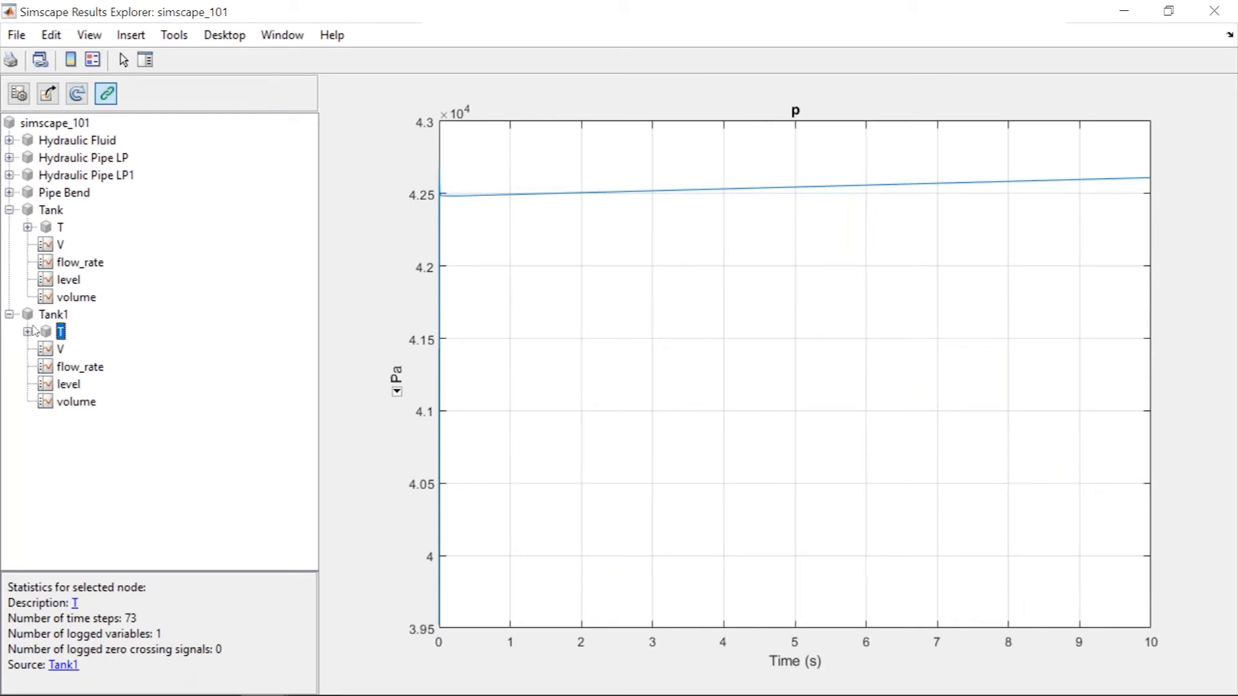
double_click(48, 316)
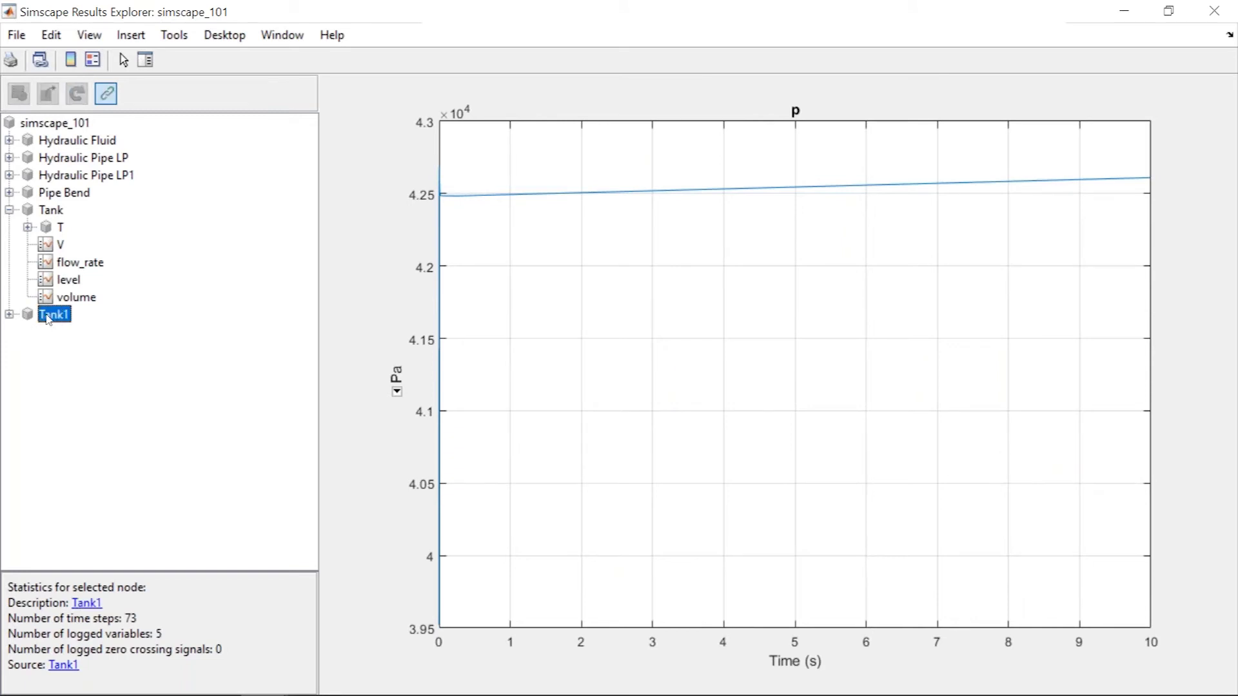
double_click(48, 316)
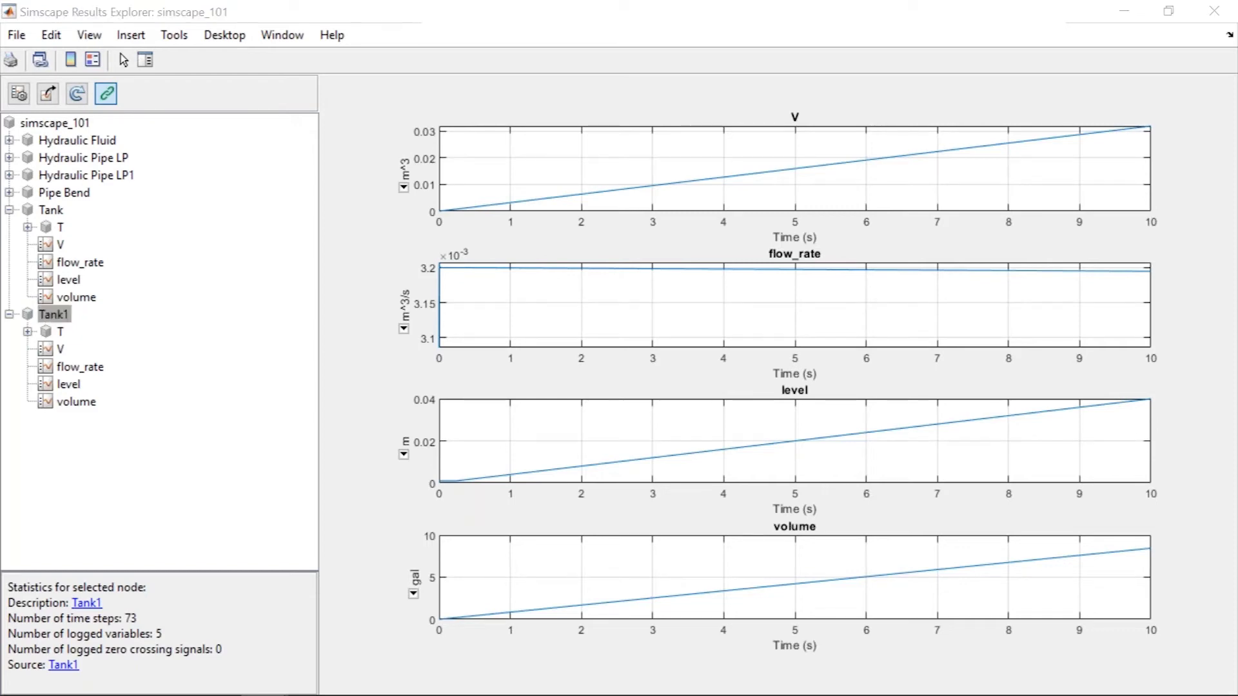
Return to the Simscape Results Explorer and close it
key("alt+Tab")
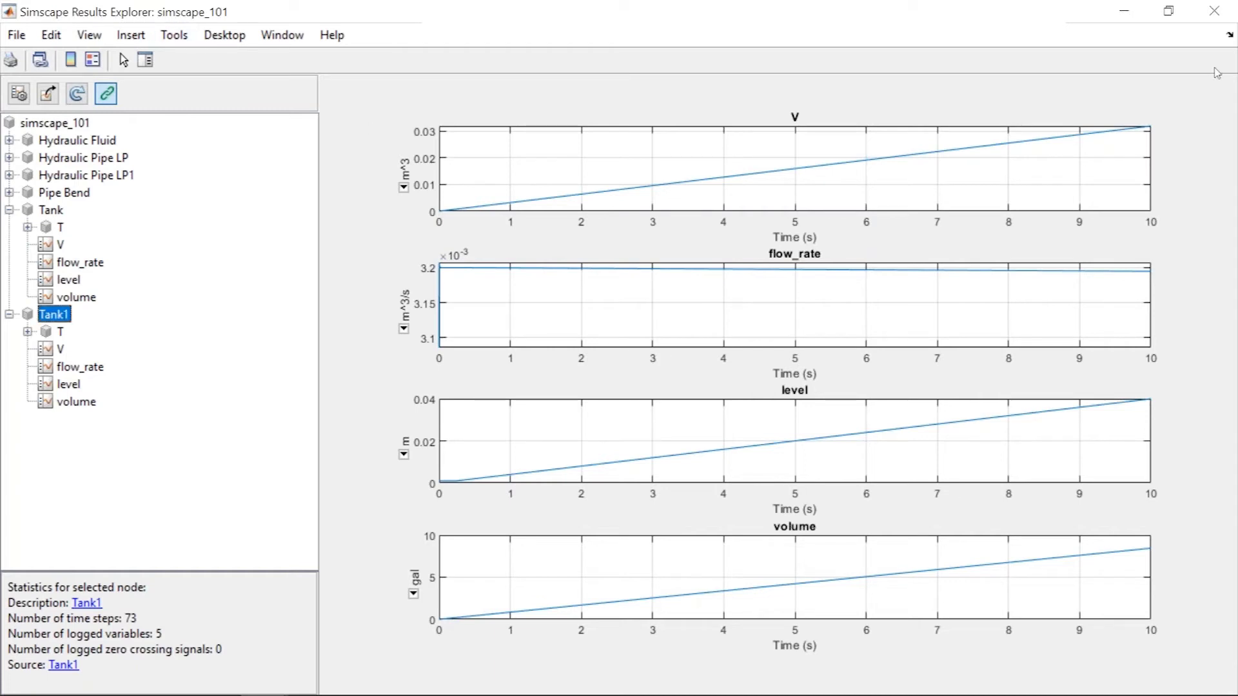
left_click(1219, 13)
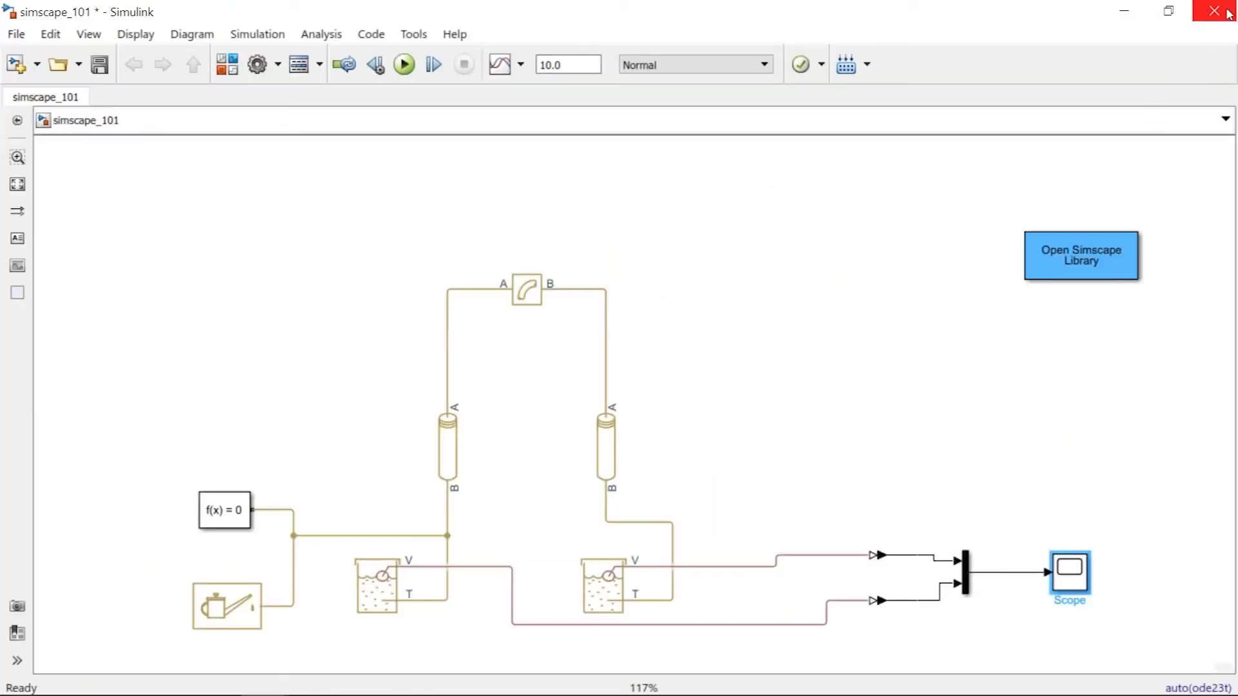
left_click(1228, 15)
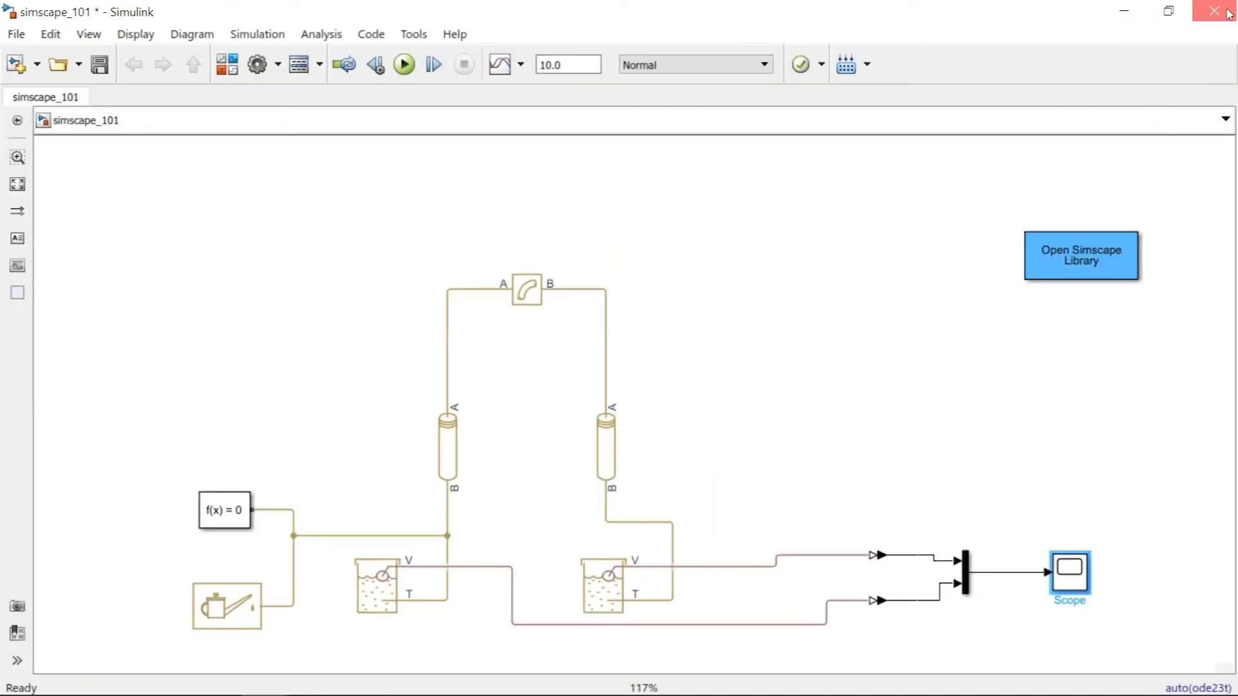
left_click(625, 372)
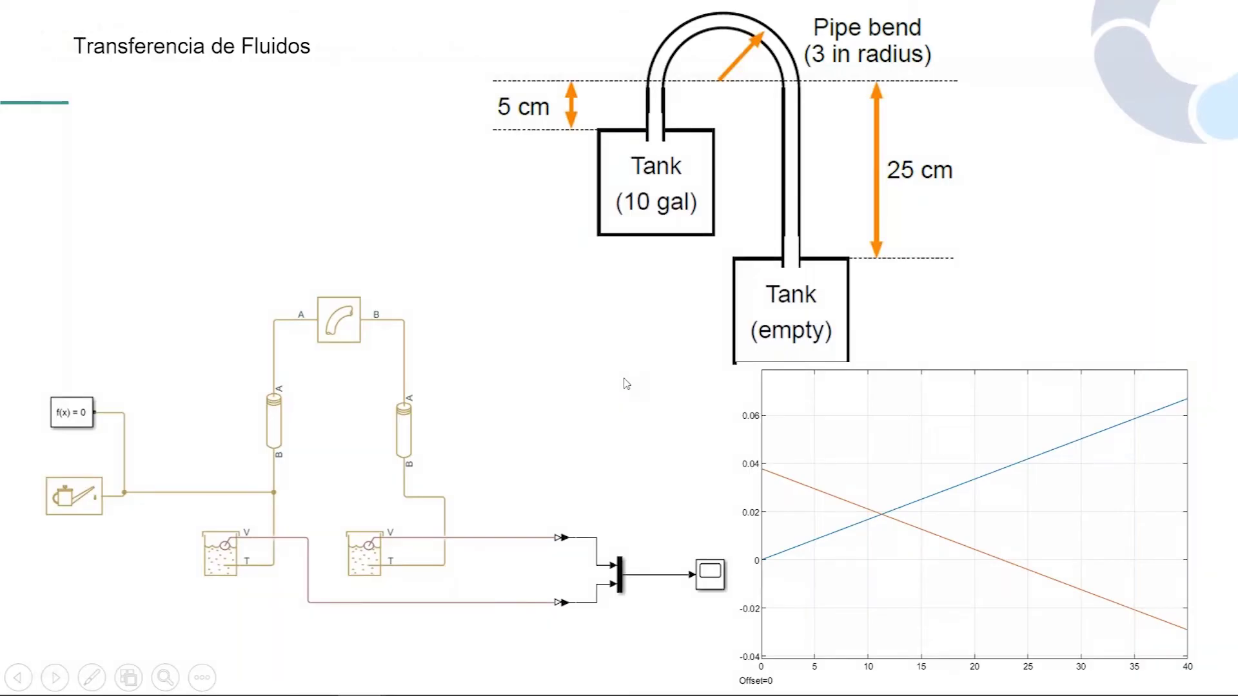
left_click(625, 384)
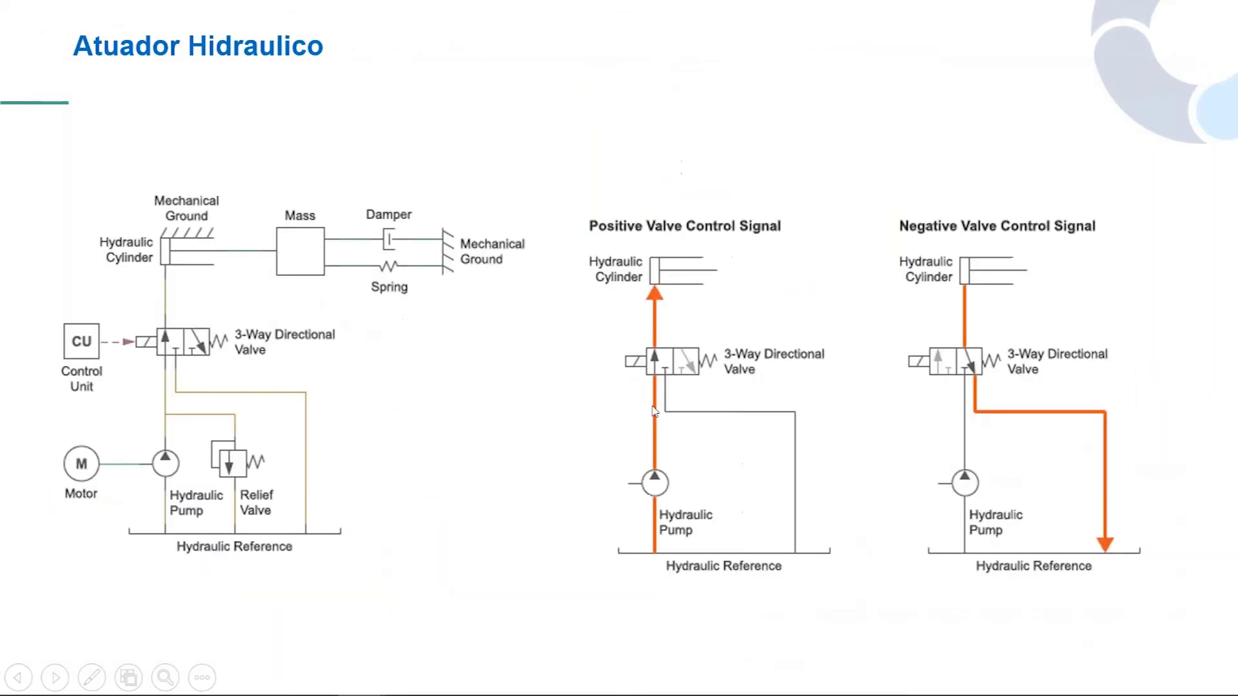